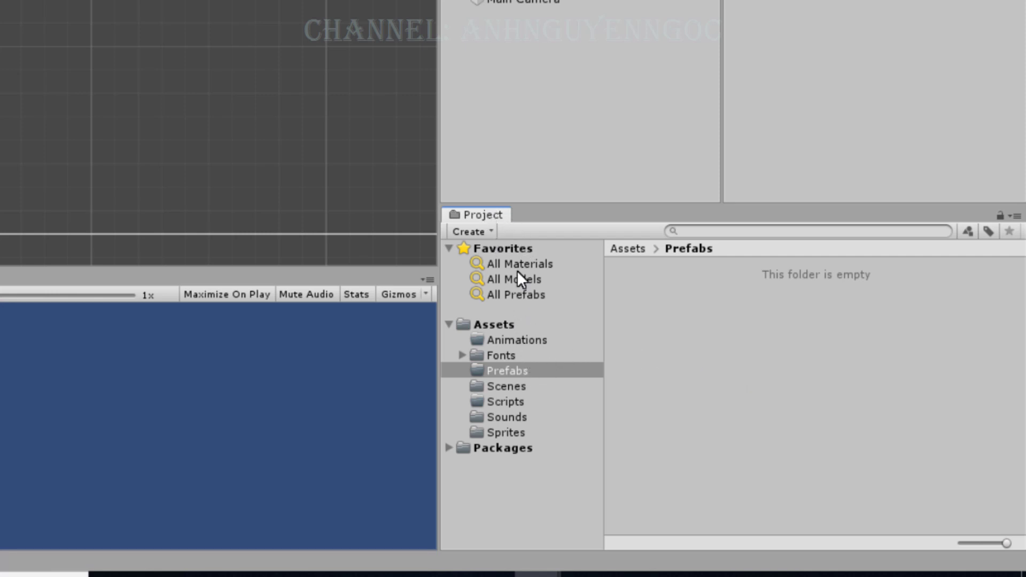
Create a new scene named IntroScene in the Scenes folder and open it
left_click(515, 386)
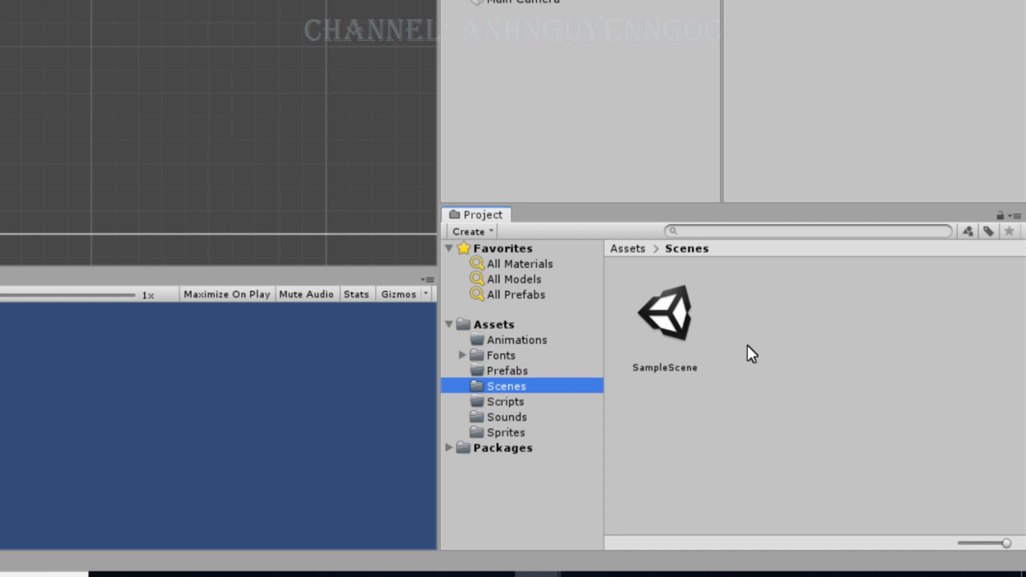
right_click(746, 296)
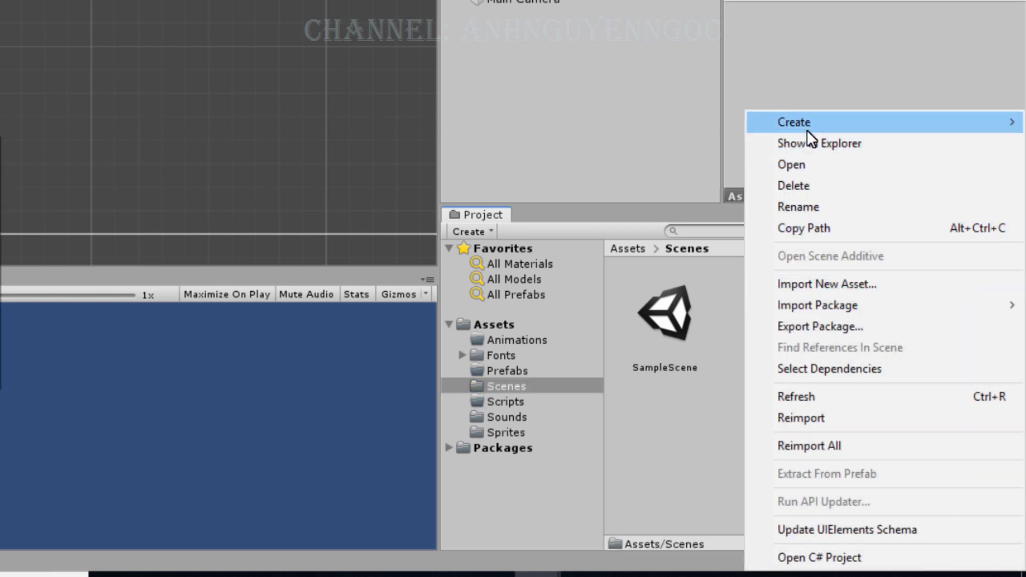
mouse_move(807, 130)
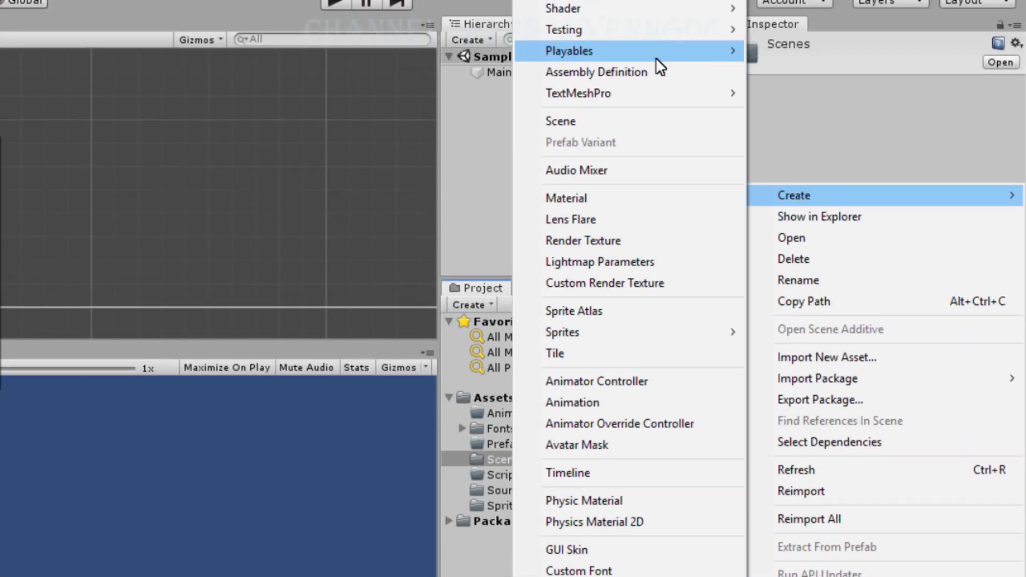
left_click(621, 122)
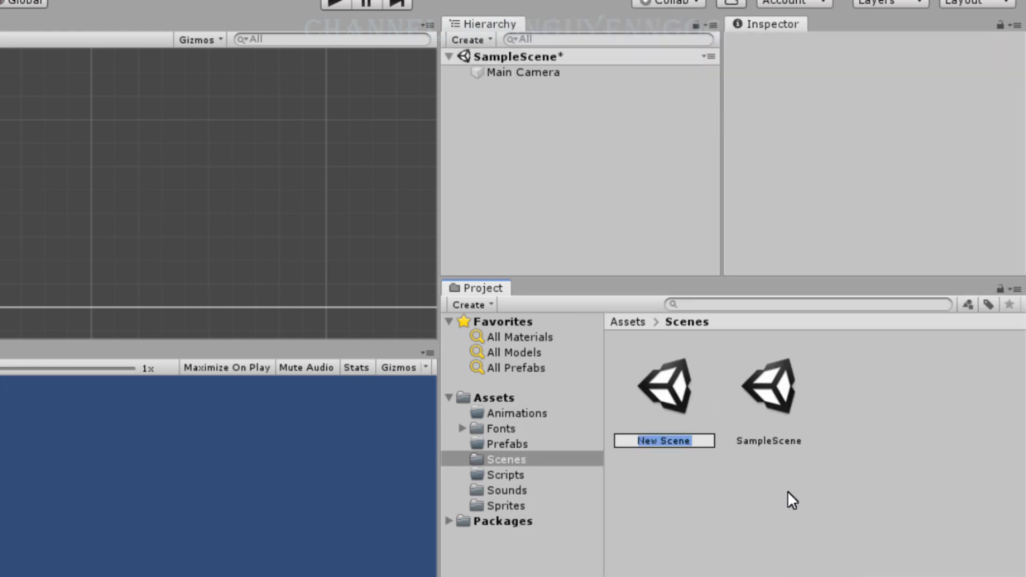
type("IN")
key("BackSpace")
type("n")
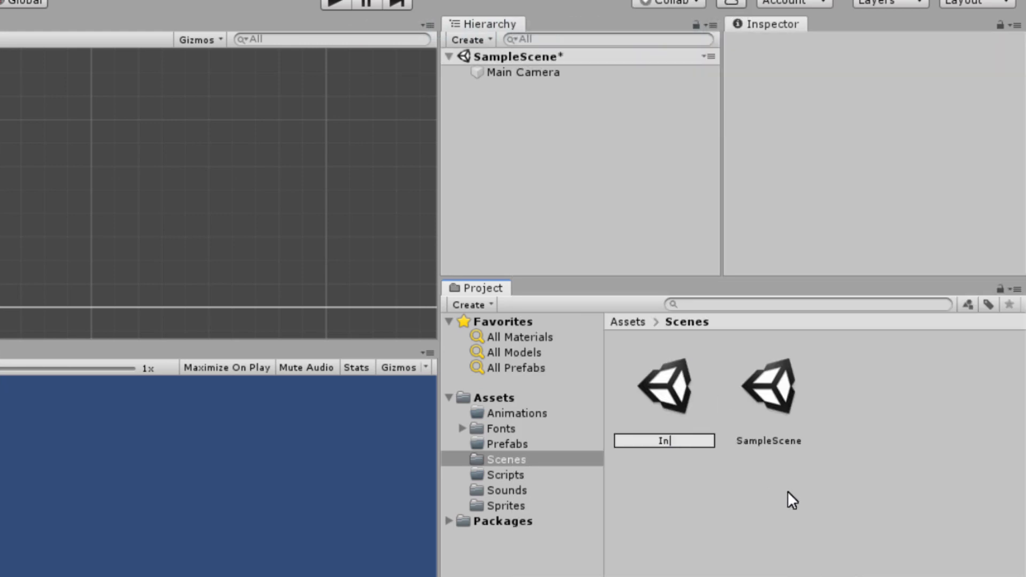
type("troSc")
type("ene")
key("Return")
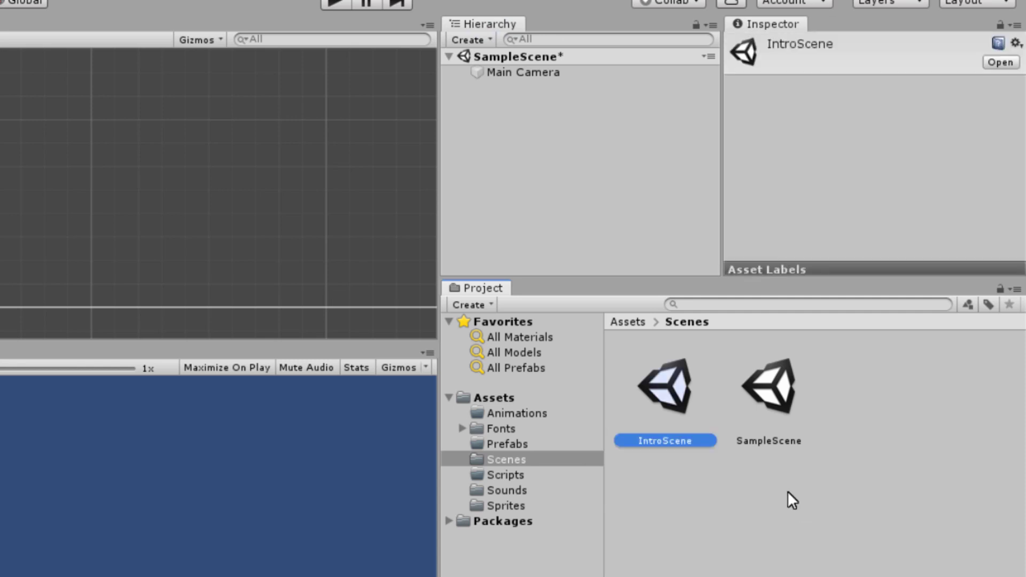
double_click(662, 385)
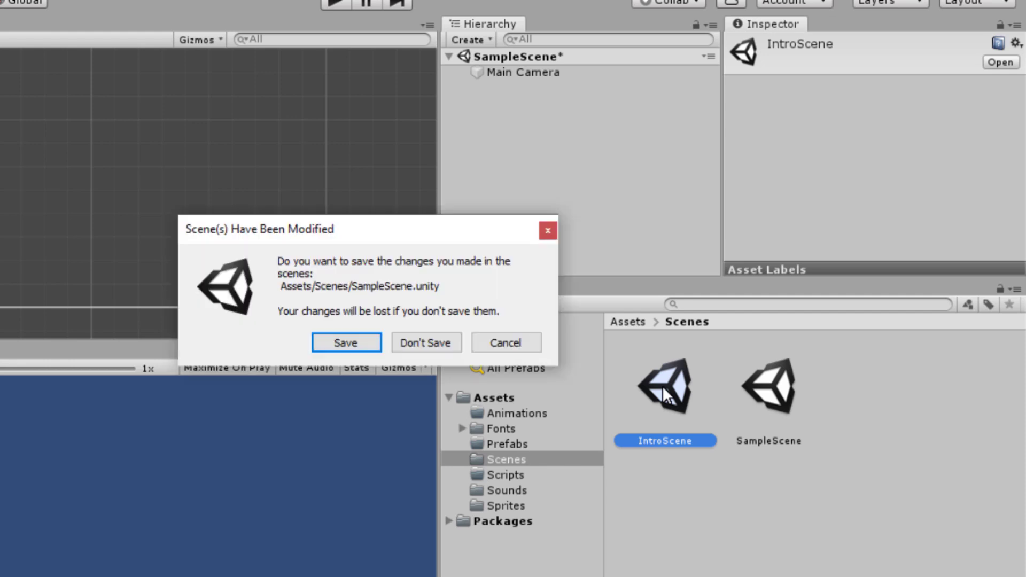
Save SampleScene's changes and give the Hierarchy panel more height
left_click(346, 345)
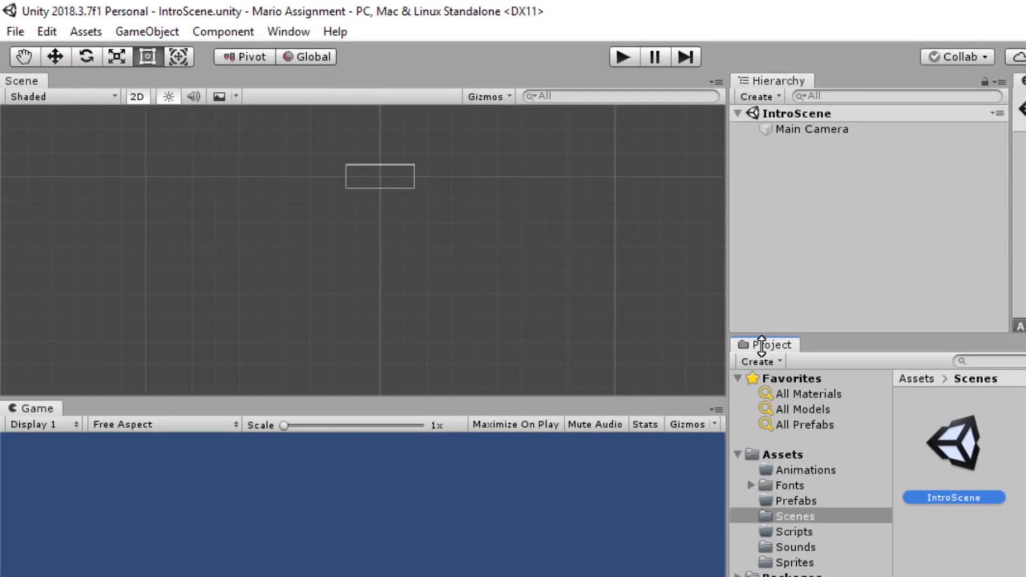
left_click_drag(760, 339, 759, 402)
scroll(503, 344, "up", 2)
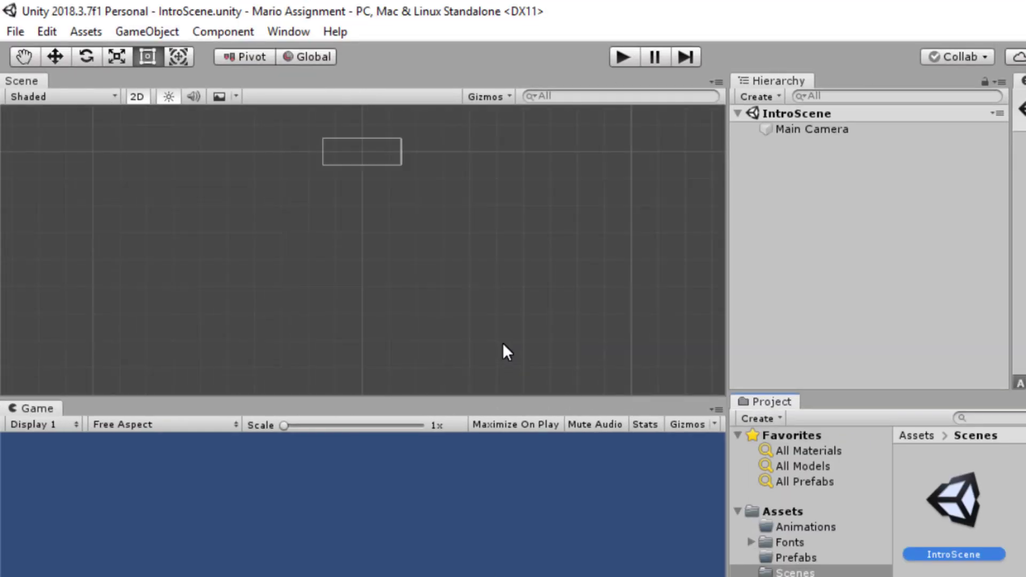
Select the Main Camera and keep its Clear Flags set to Skybox
double_click(768, 127)
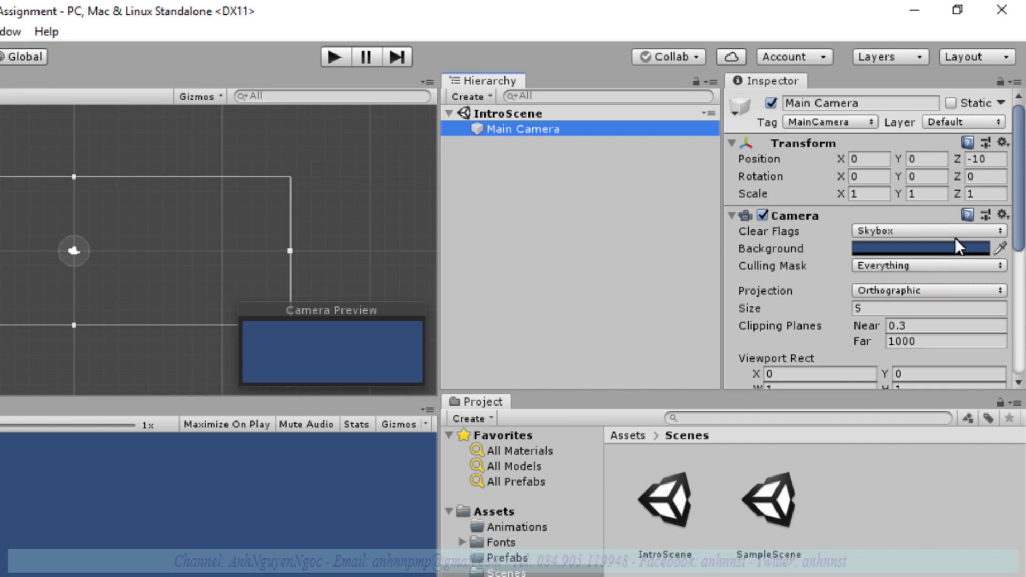
left_click(941, 232)
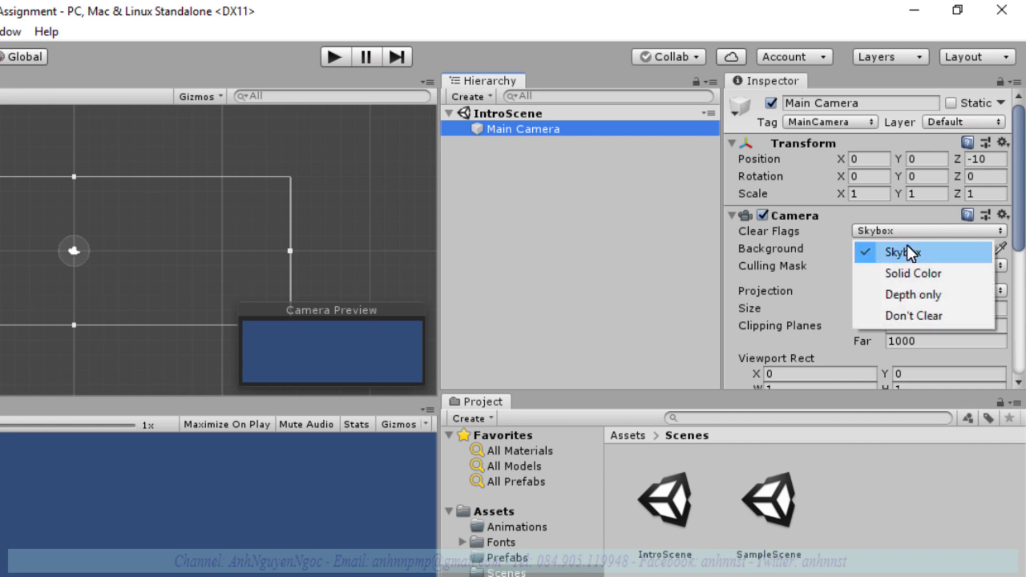
left_click(784, 231)
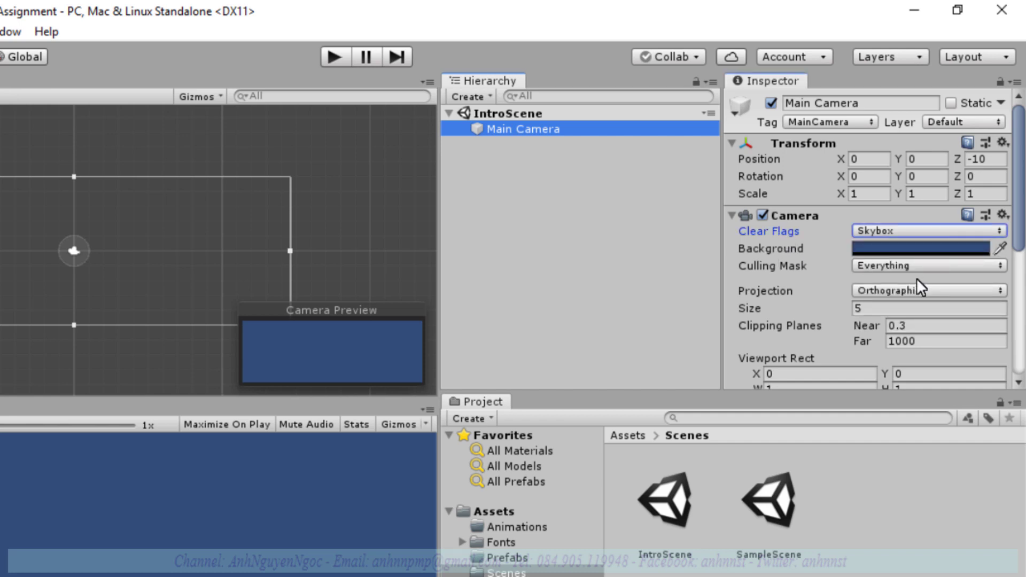
scroll(928, 319, "down", 3)
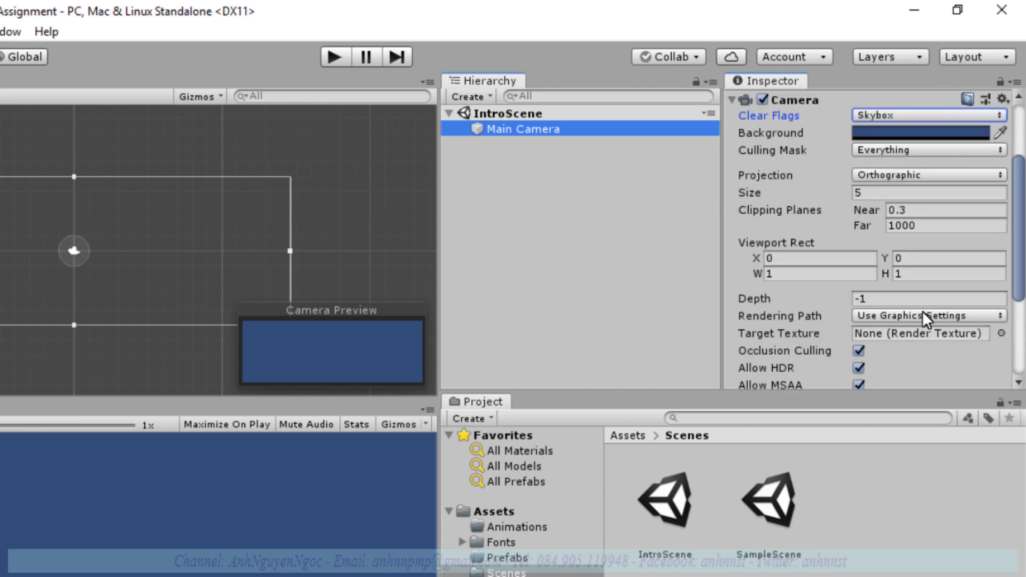
scroll(925, 319, "down", 2)
scroll(906, 316, "down", 3)
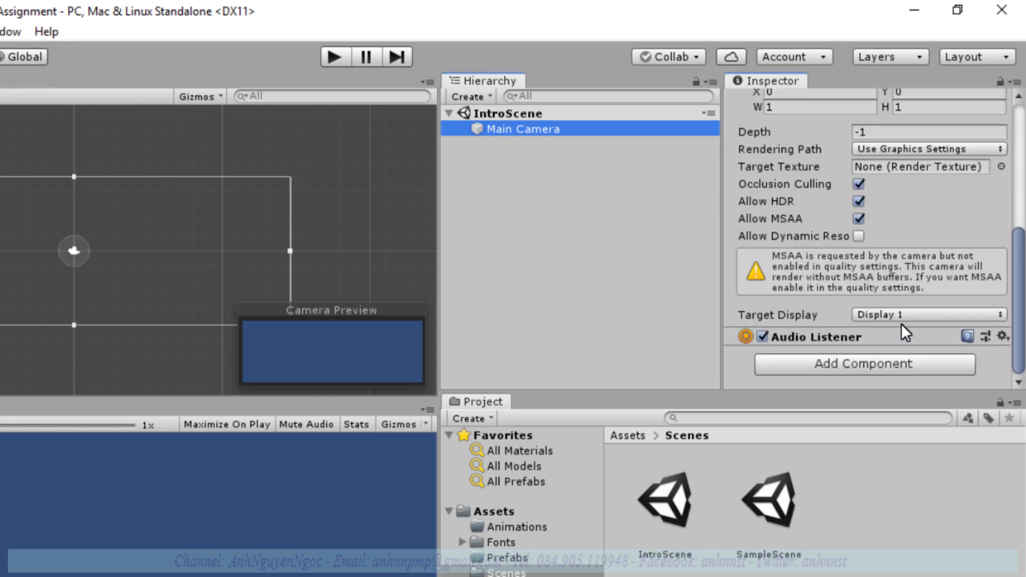
scroll(899, 269, "up", 3)
scroll(898, 270, "up", 4)
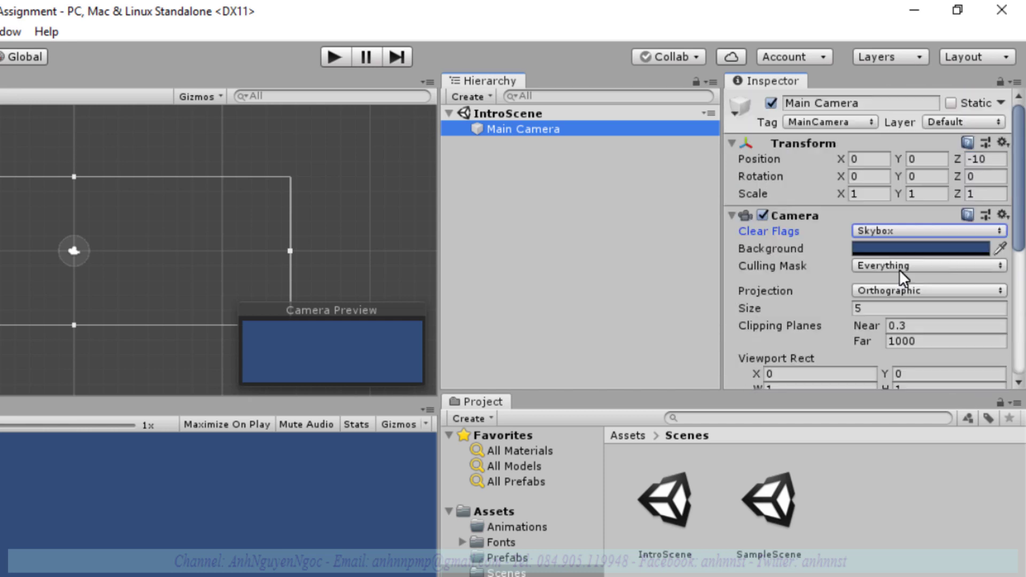
left_click(729, 288)
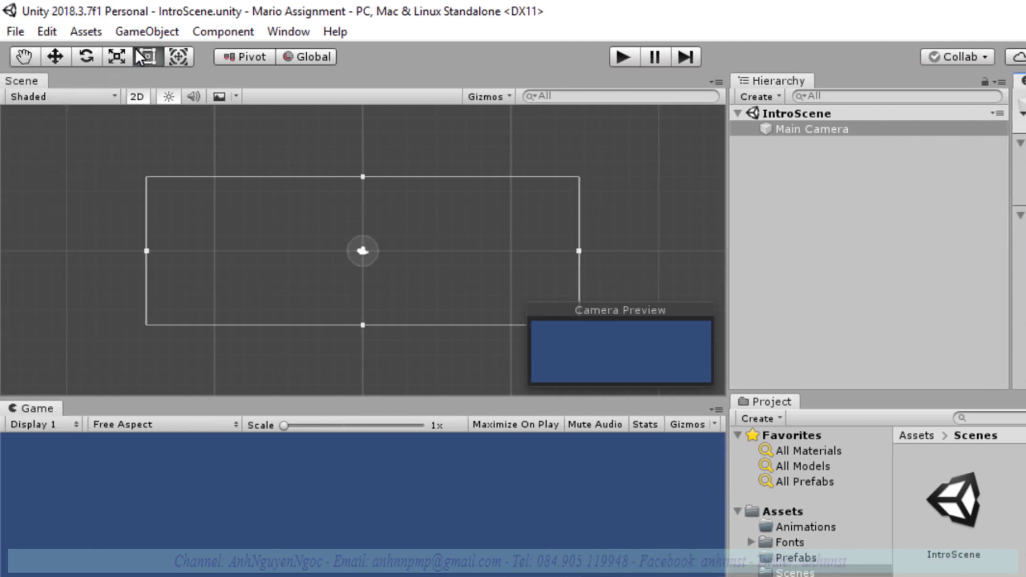
Add a UI Text element to the scene and frame the new Canvas
left_click(140, 32)
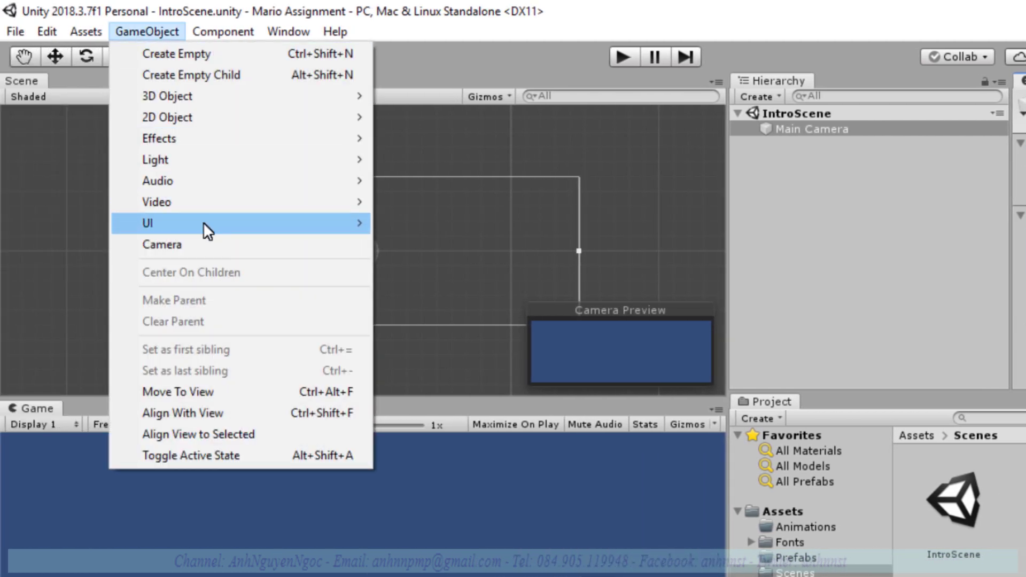
mouse_move(203, 222)
left_click(479, 219)
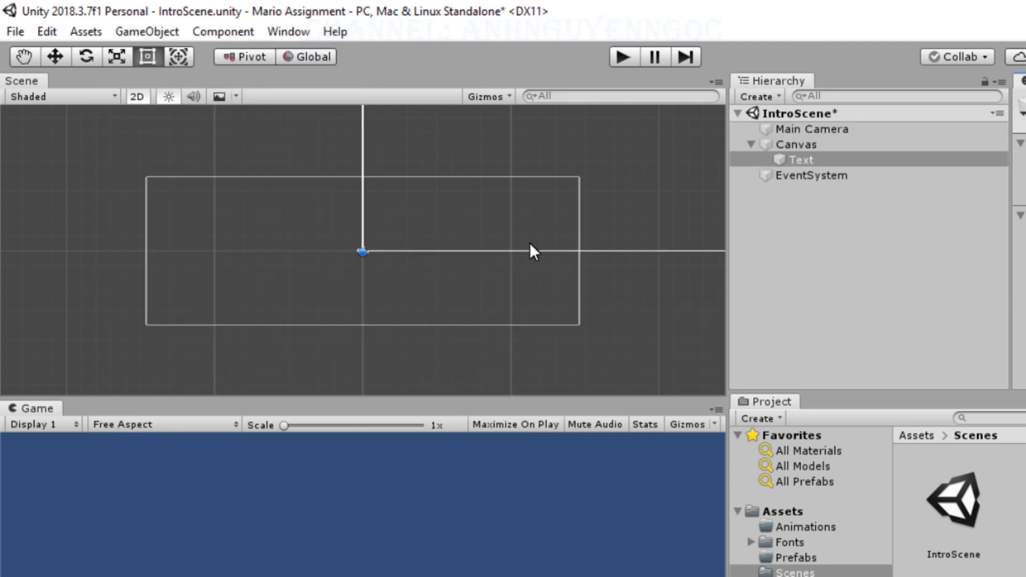
double_click(801, 146)
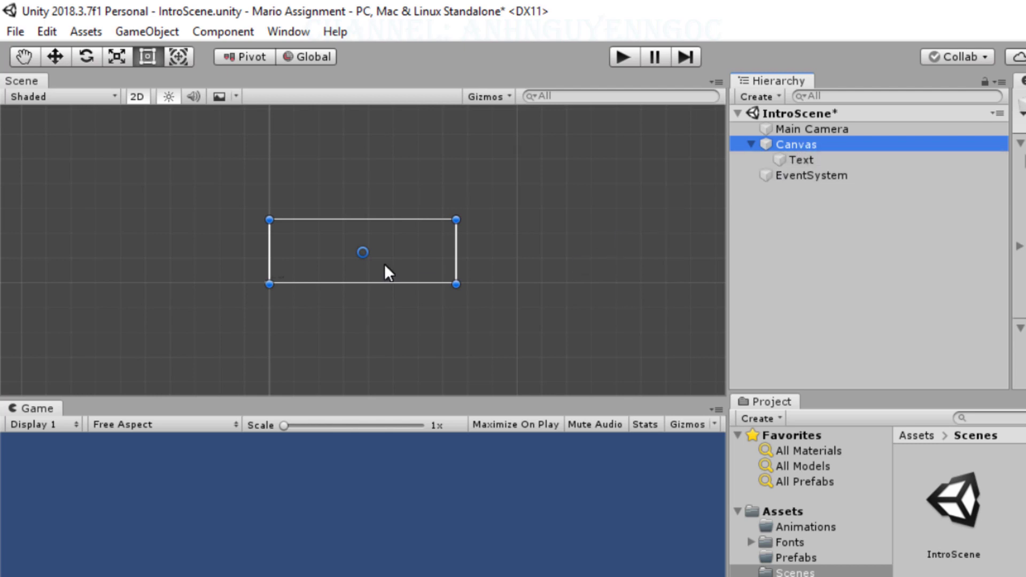
scroll(383, 264, "up", 1)
scroll(412, 266, "up", 1)
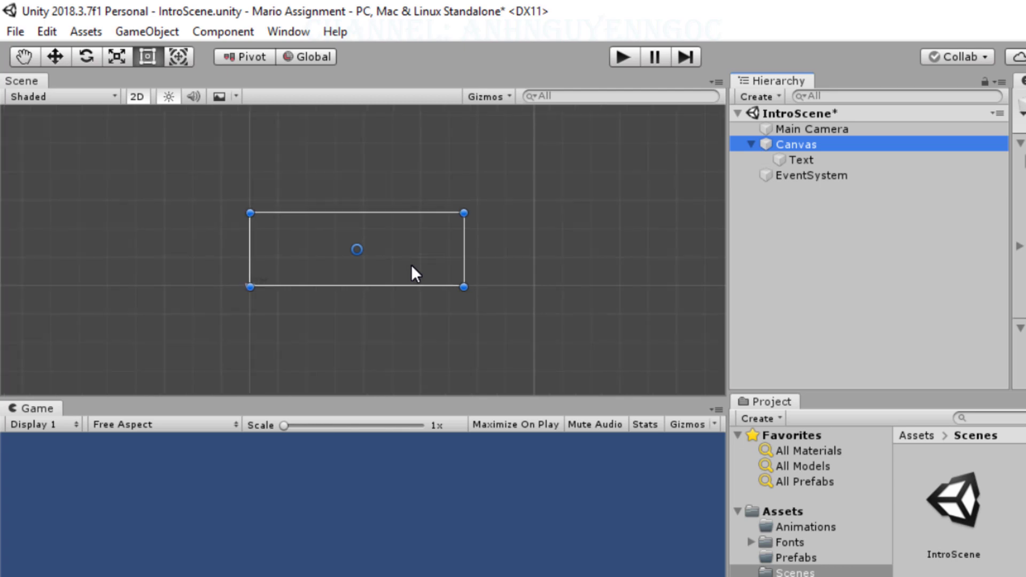
scroll(411, 265, "up", 2)
scroll(411, 265, "up", 2)
scroll(412, 266, "up", 1)
scroll(411, 265, "up", 1)
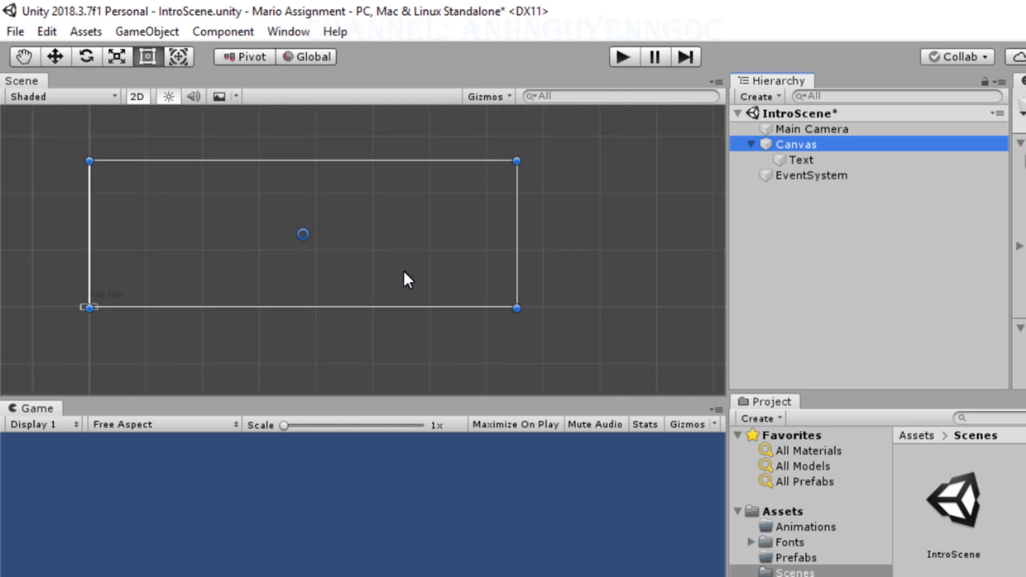
scroll(403, 270, "up", 1)
Move the Text box to the canvas's upper centre and enlarge it to about 406.9 × 78.8
left_click(104, 293)
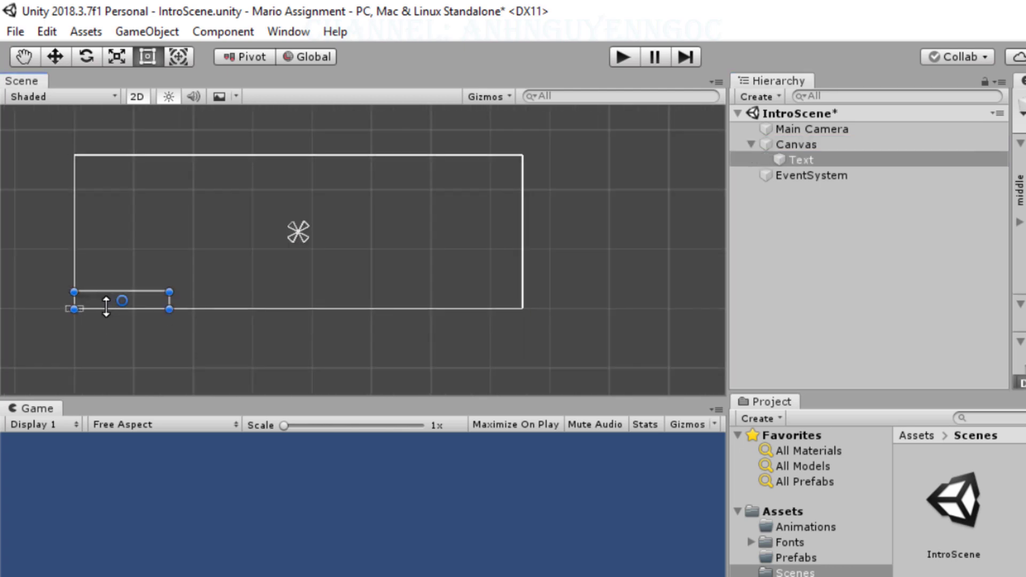
mouse_move(154, 304)
left_mouse_down()
mouse_move(334, 188)
mouse_move(430, 192)
left_mouse_up()
left_click_drag(258, 194, 188, 194)
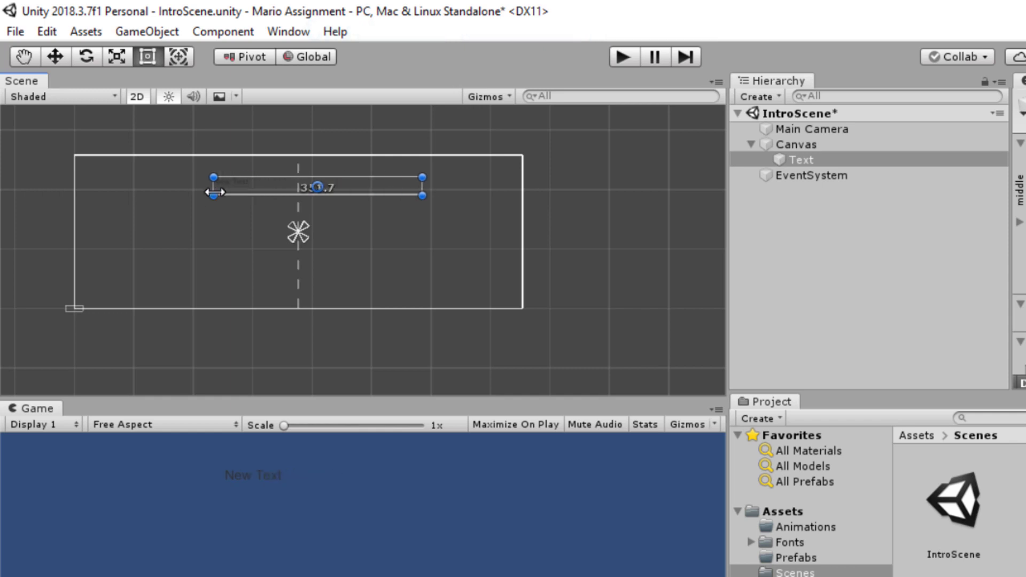
left_click_drag(321, 203, 320, 222)
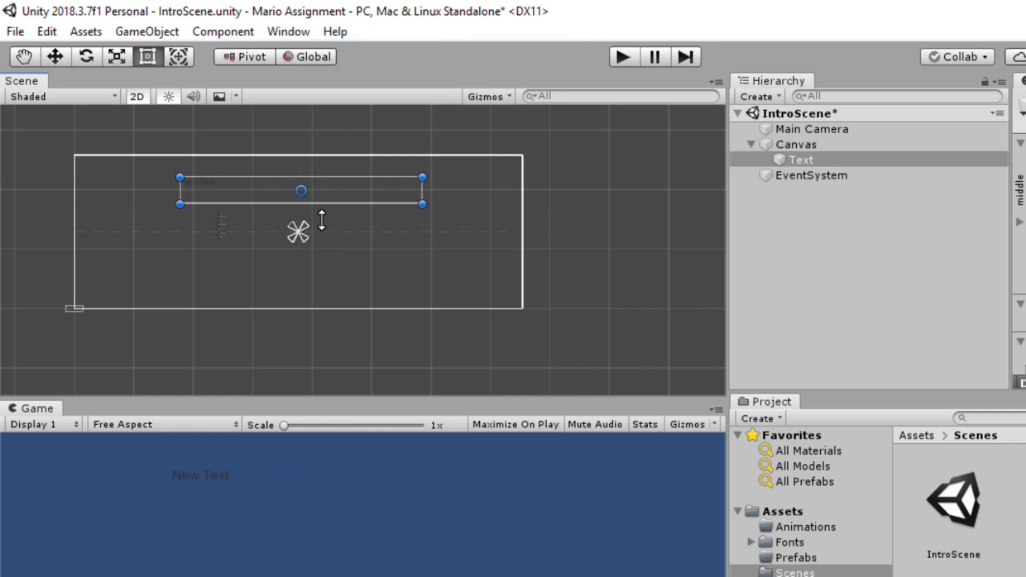
left_click_drag(326, 186, 326, 175)
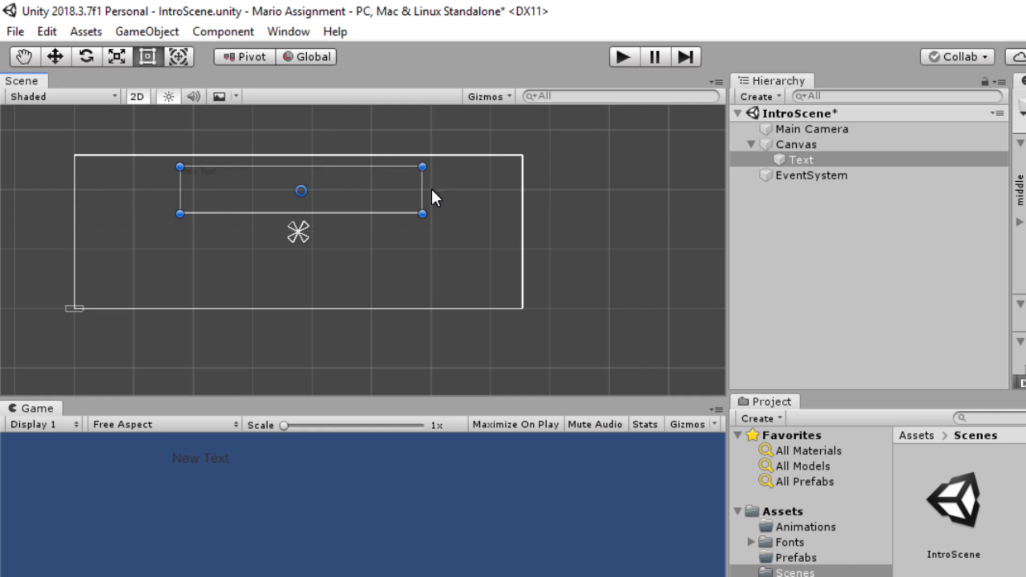
middle_click_drag(572, 267, 744, 261)
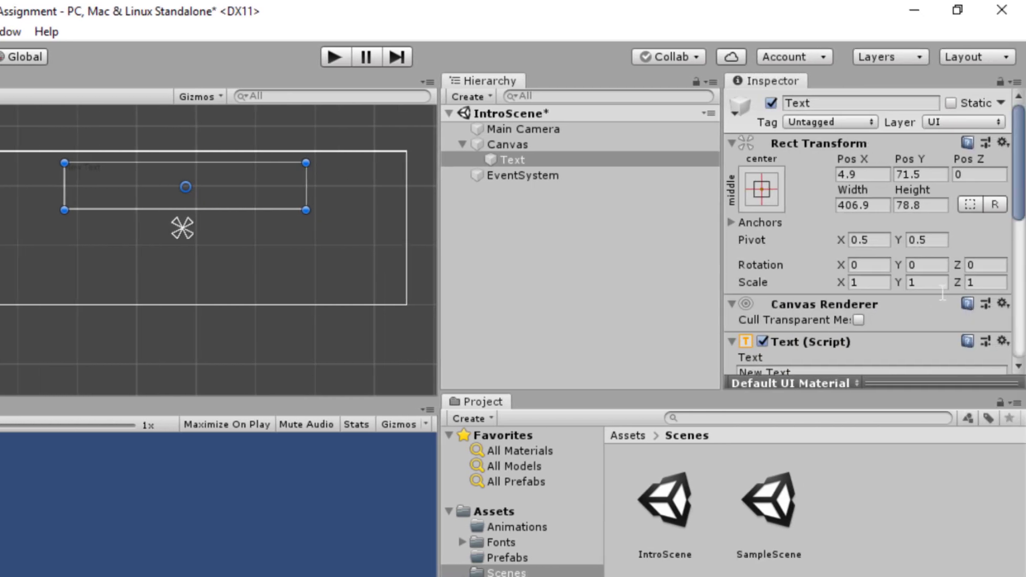
Replace the placeholder New Text with the Simple Mario title text
scroll(943, 293, "down", 3)
left_click(847, 276)
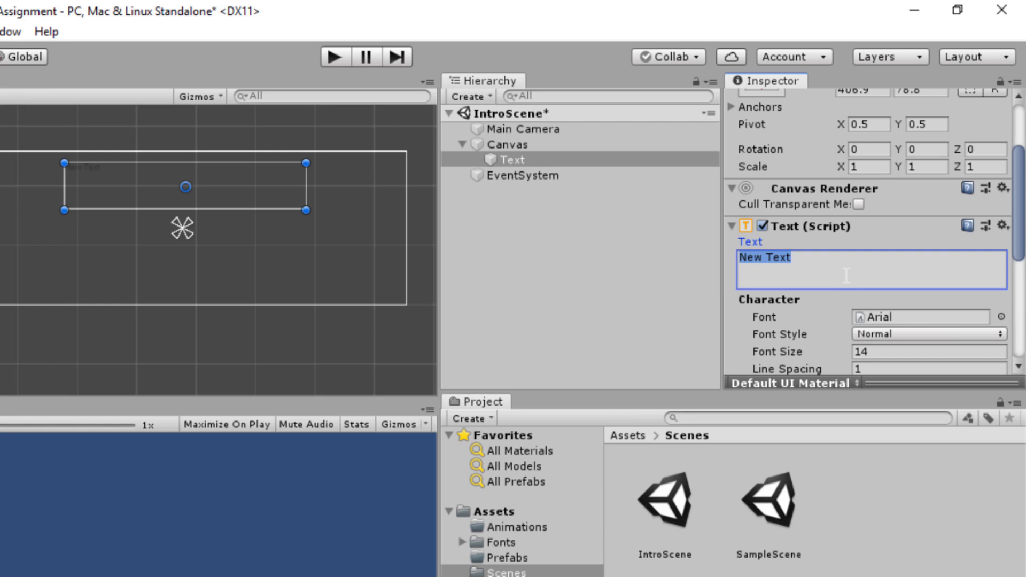
type("M")
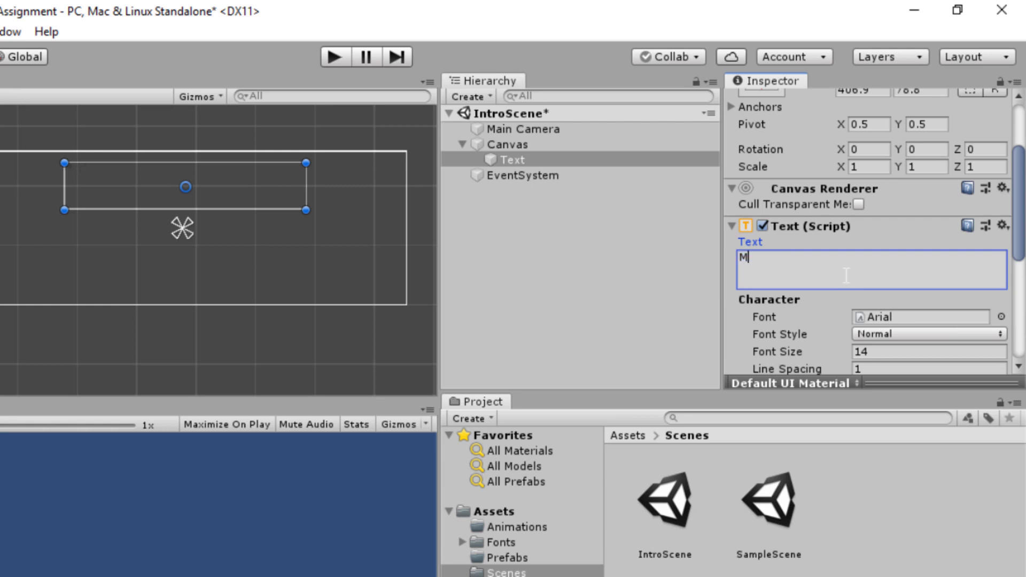
type("ario")
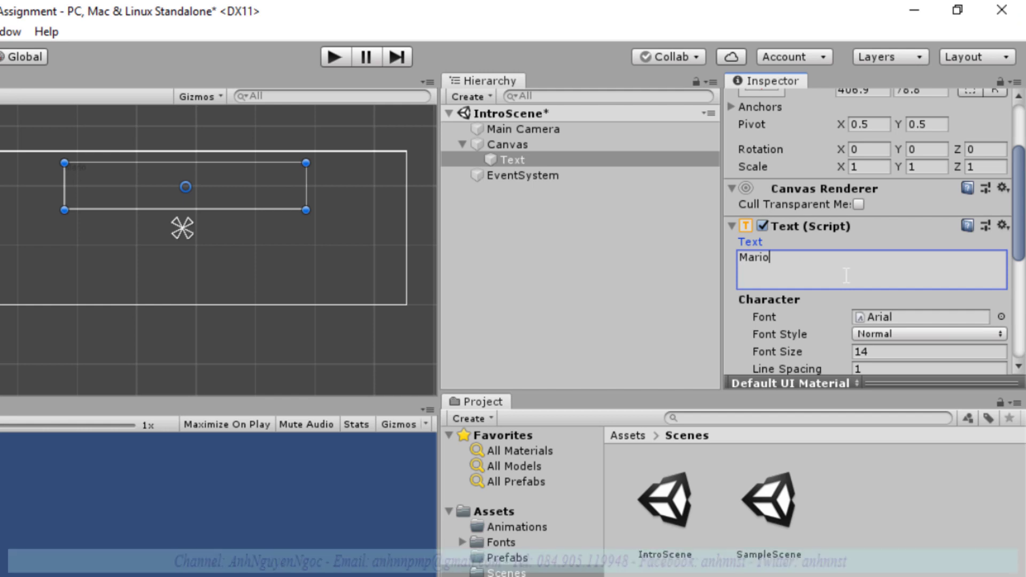
type("Simpl")
type("e")
Preview PressStart2P, then set the title's font to LuckiestGuy
scroll(839, 268, "down", 3)
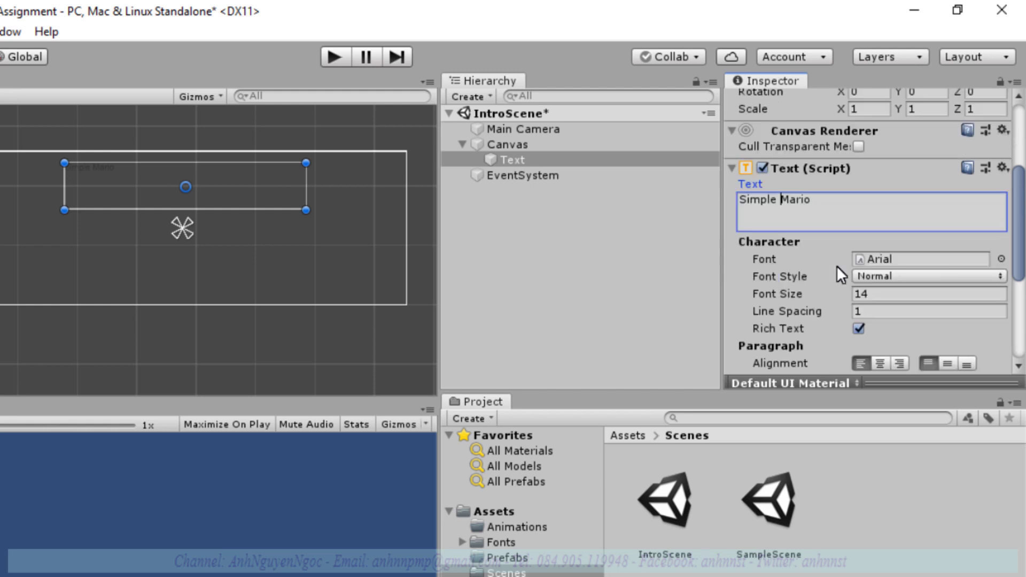
left_click(1001, 260)
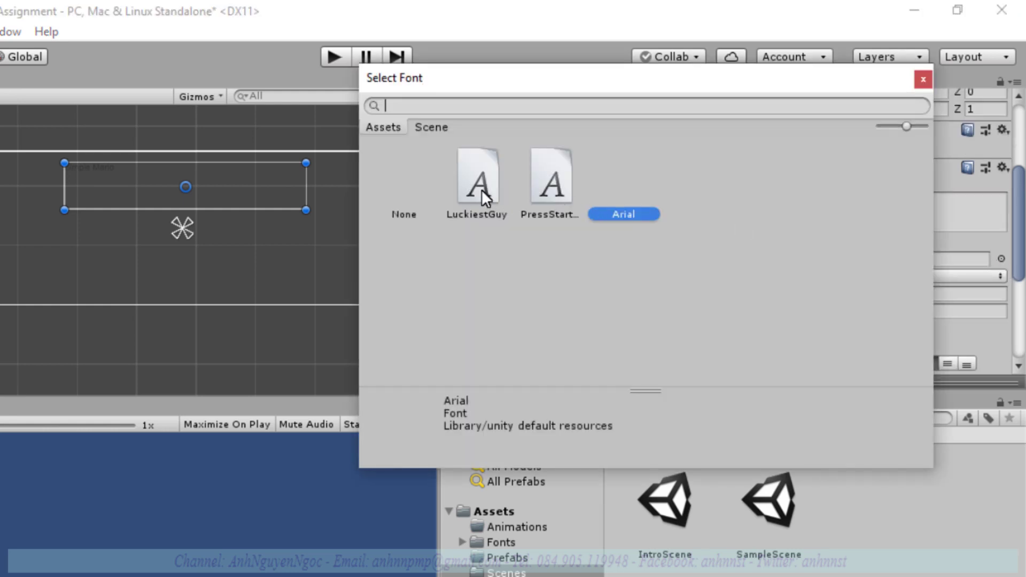
left_click(550, 184)
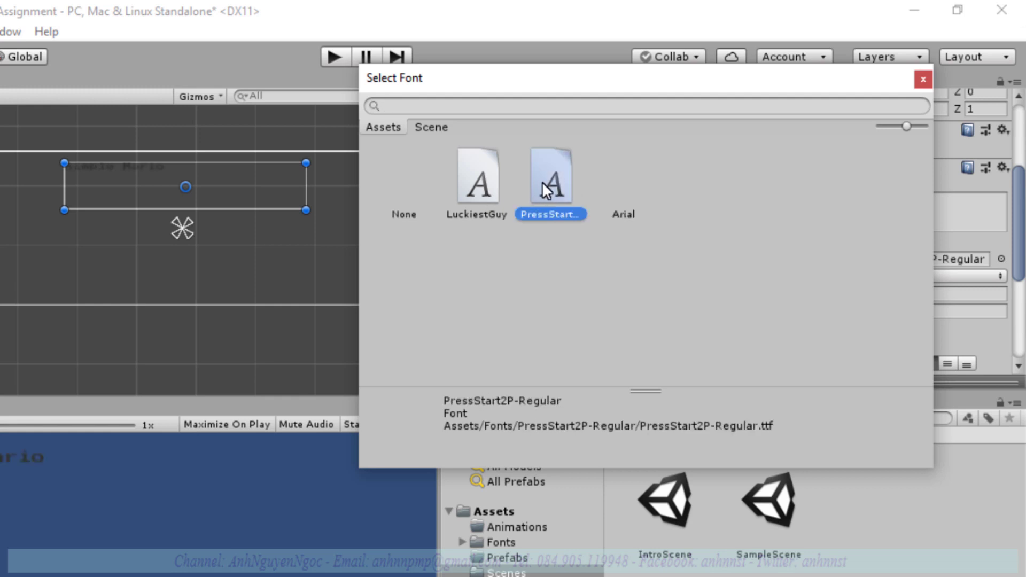
left_click(480, 183)
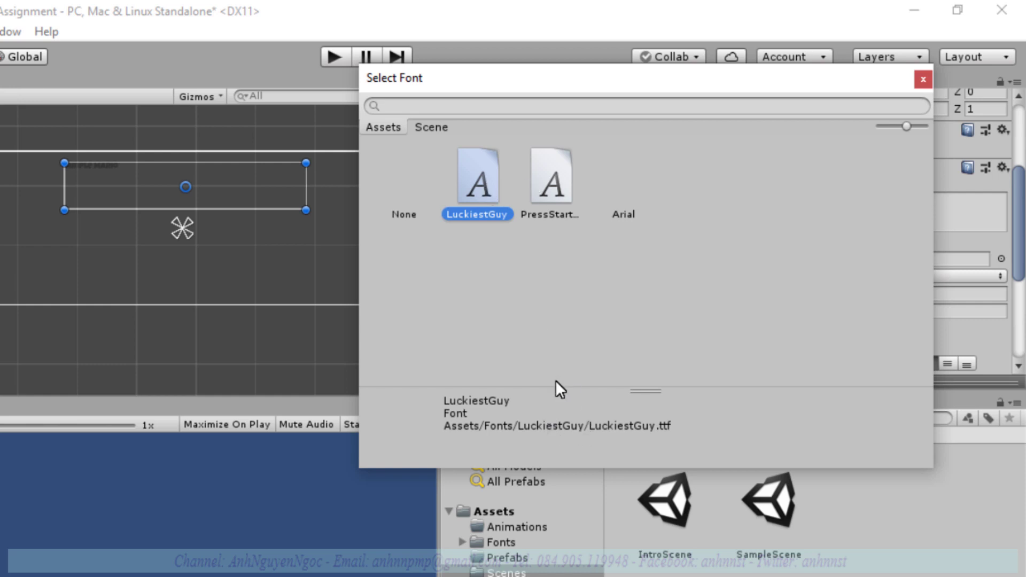
Reselect the Simple Mario title and set its font style to Bold
left_click_drag(444, 418, 437, 433)
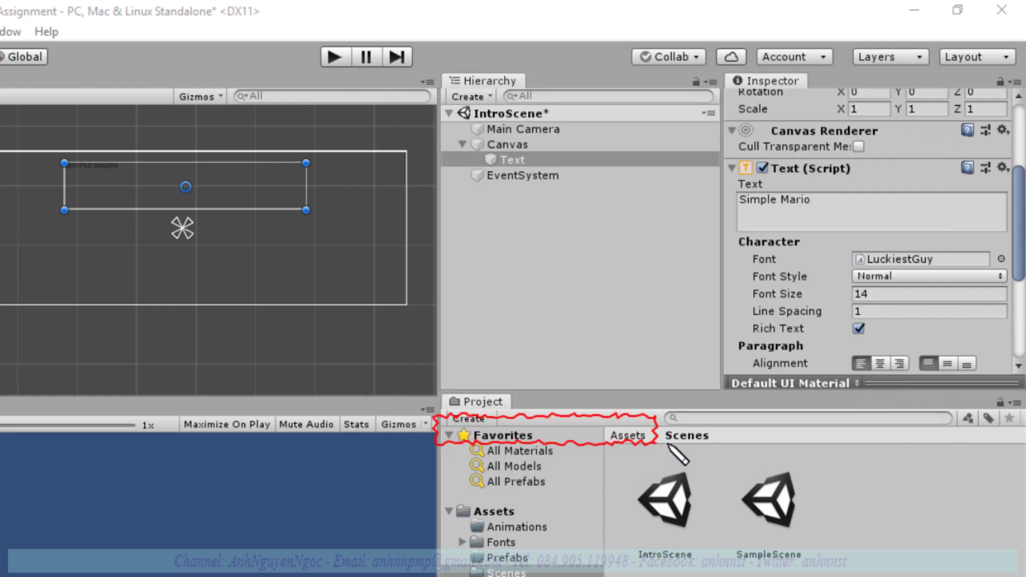
left_click_drag(668, 445, 680, 436)
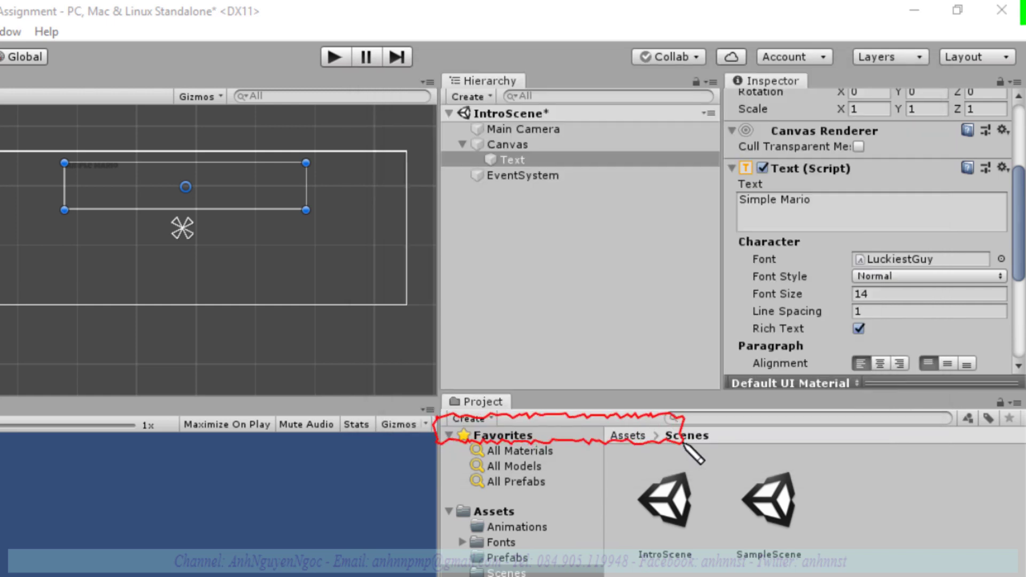
key("Escape")
left_click(594, 294)
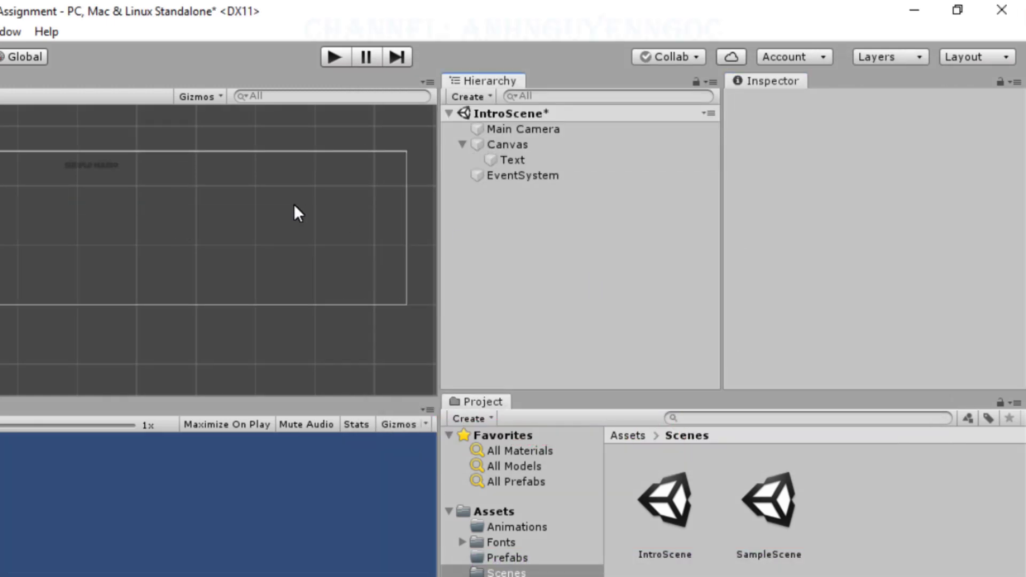
left_click(91, 164)
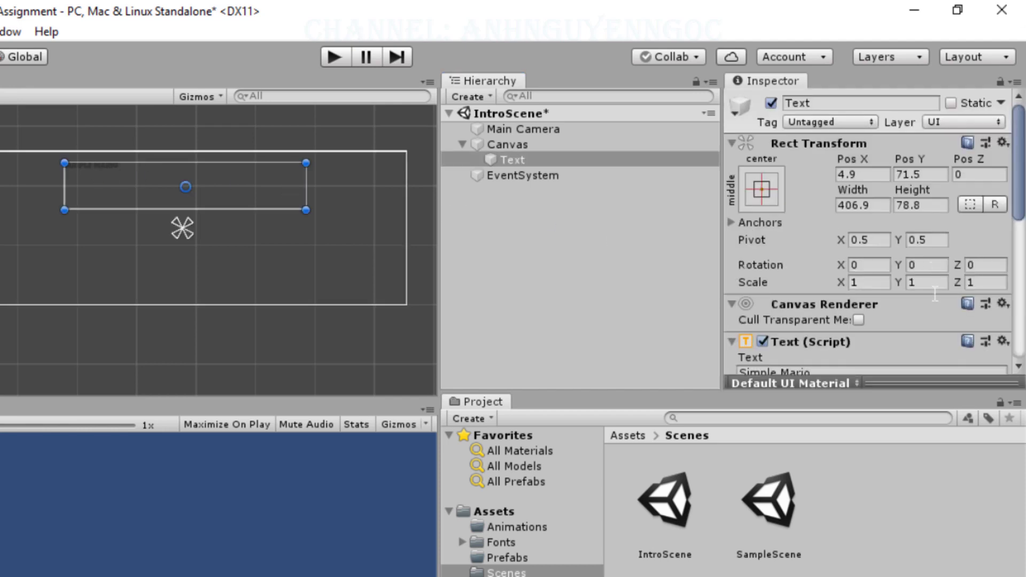
scroll(896, 329, "down", 3)
left_click(898, 225)
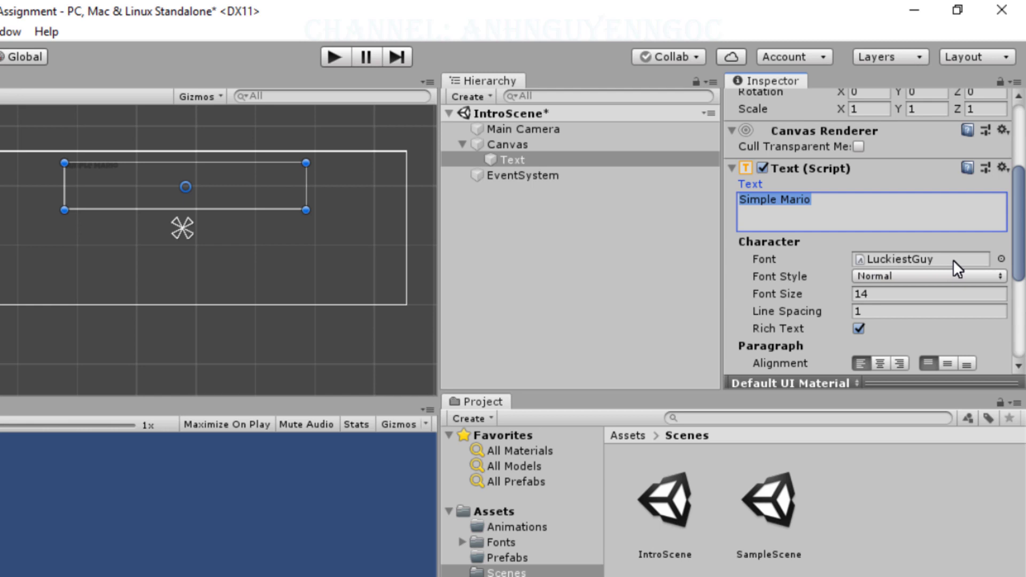
scroll(954, 262, "down", 2)
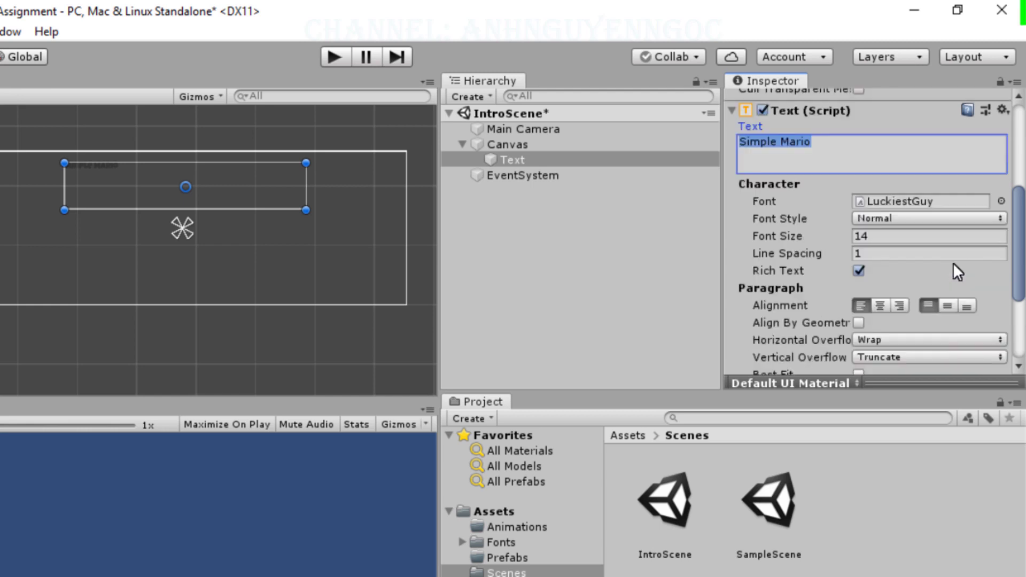
left_click(889, 217)
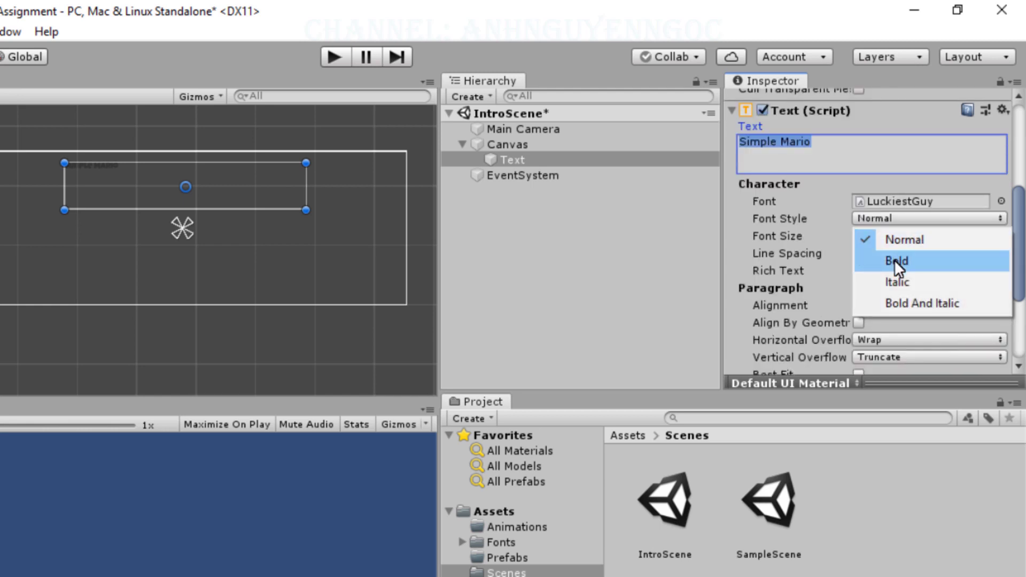
left_click(894, 259)
Set the title's font size to 53 and centre it horizontally and vertically
left_click(857, 238)
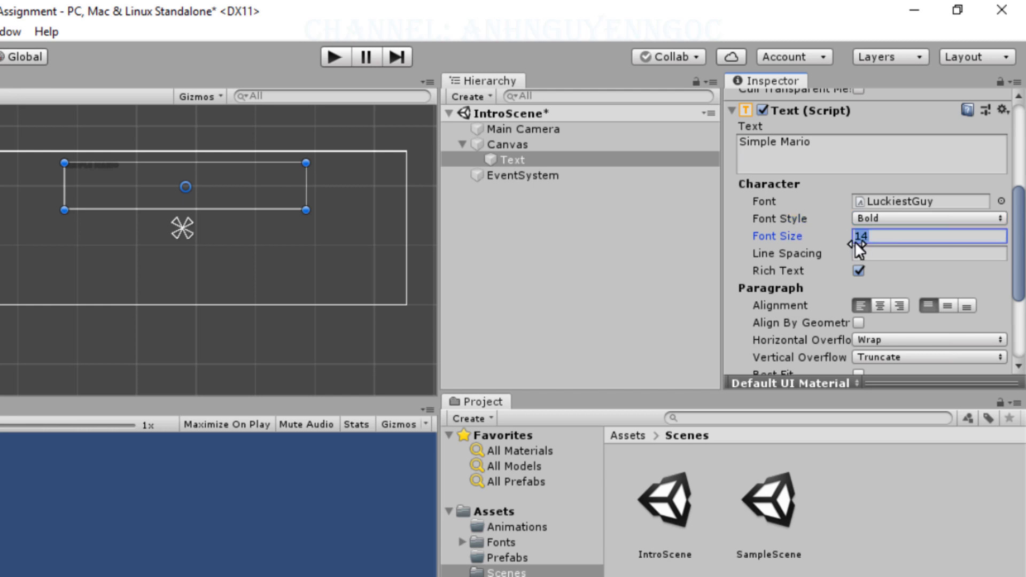
left_click_drag(855, 242, 891, 242)
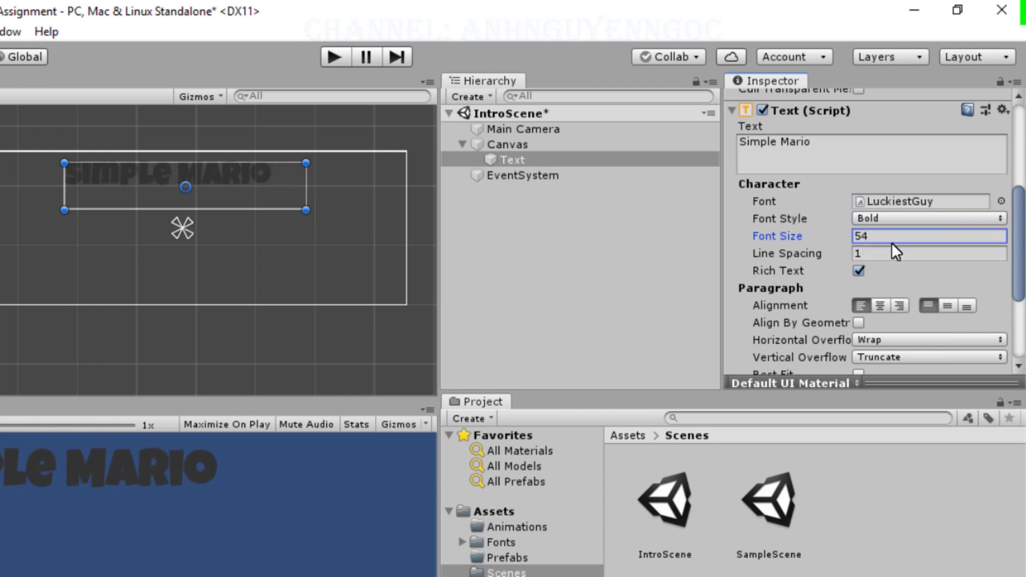
left_click(880, 305)
left_click(949, 304)
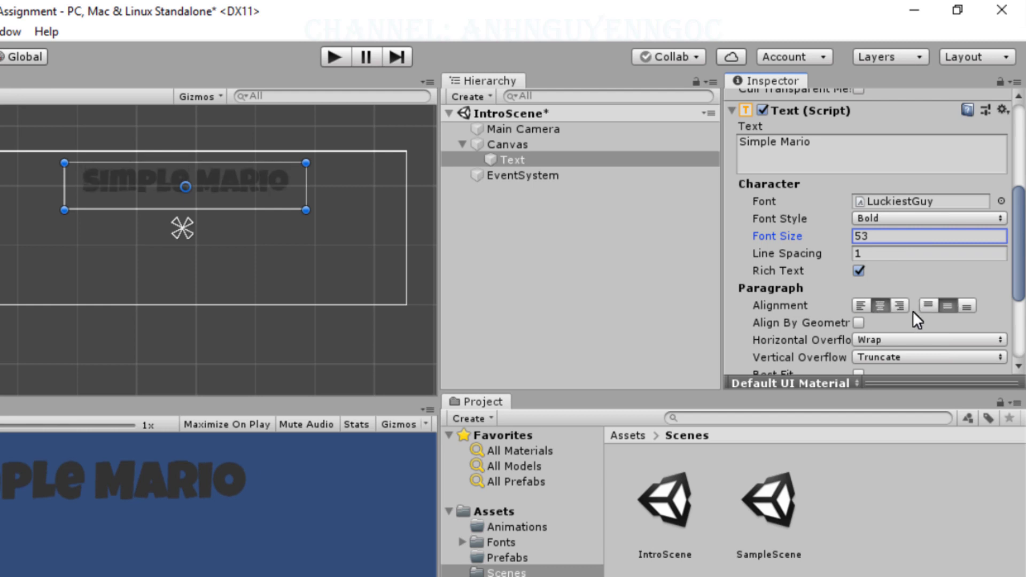
Colour the title a muted yellow (CDC866)
scroll(912, 311, "down", 3)
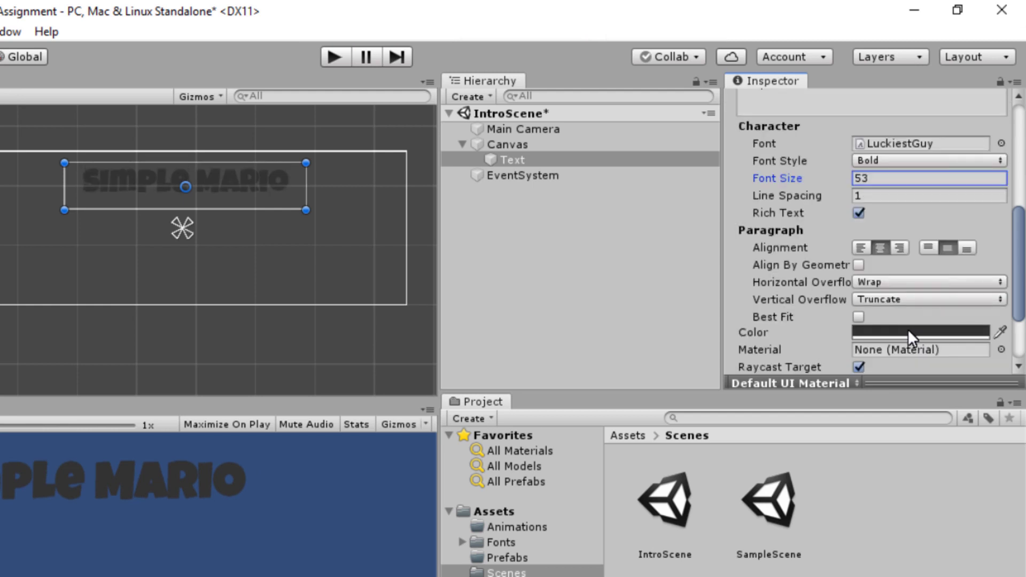
left_click(908, 335)
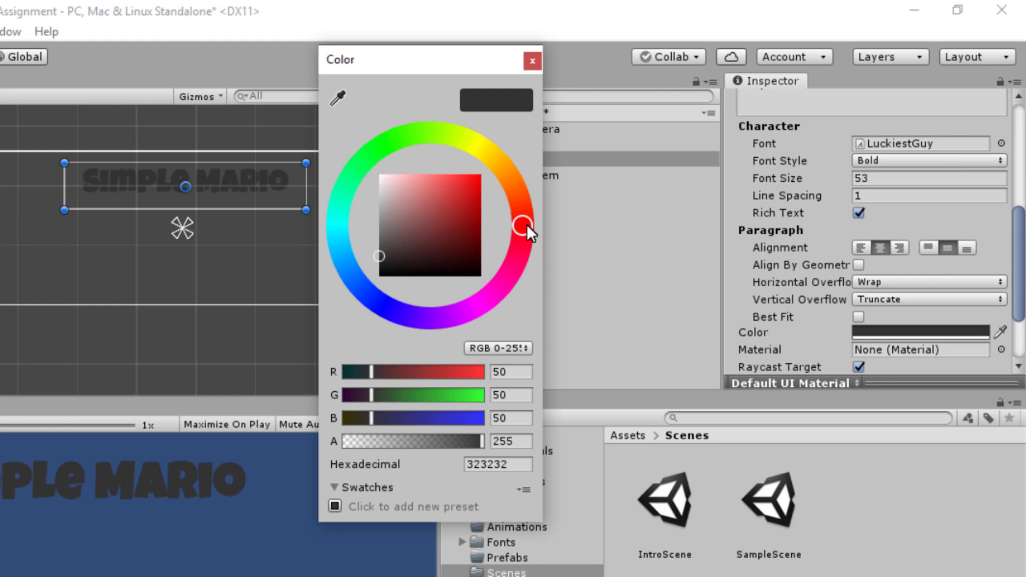
left_click_drag(528, 225, 449, 138)
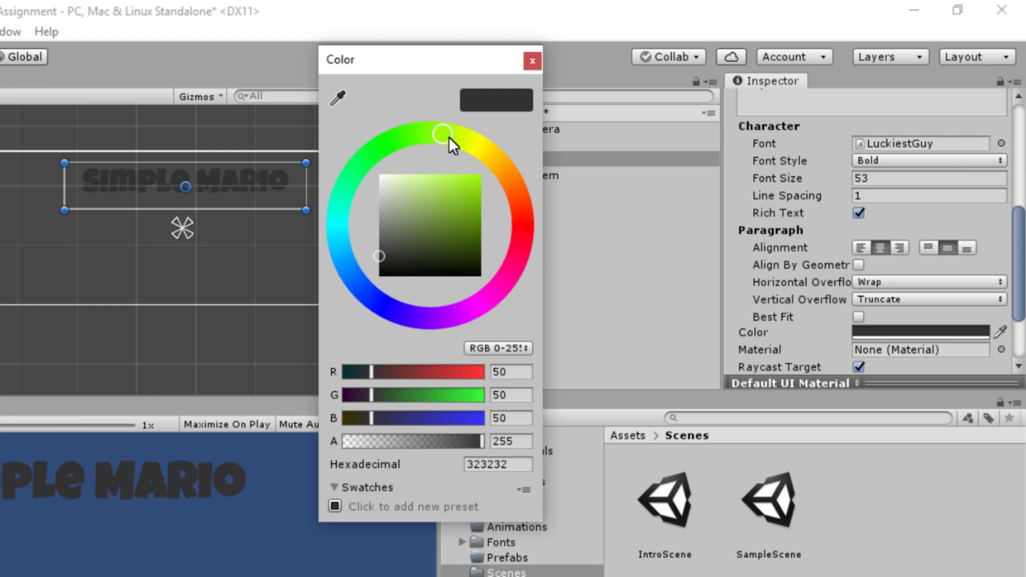
left_click_drag(448, 137, 489, 136)
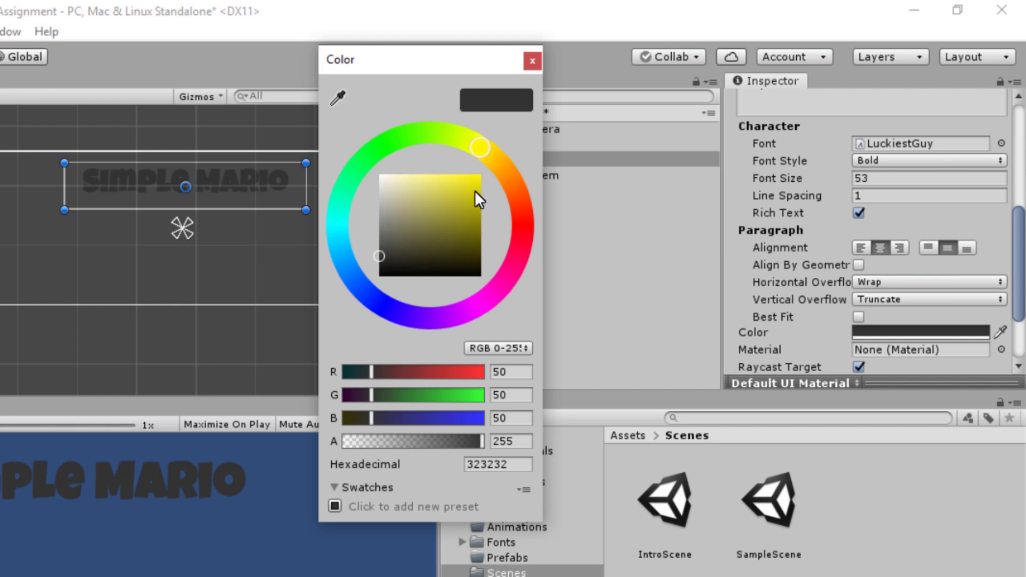
left_click_drag(475, 191, 429, 196)
mouse_move(412, 197)
left_mouse_down()
mouse_move(432, 185)
mouse_move(431, 194)
left_mouse_up()
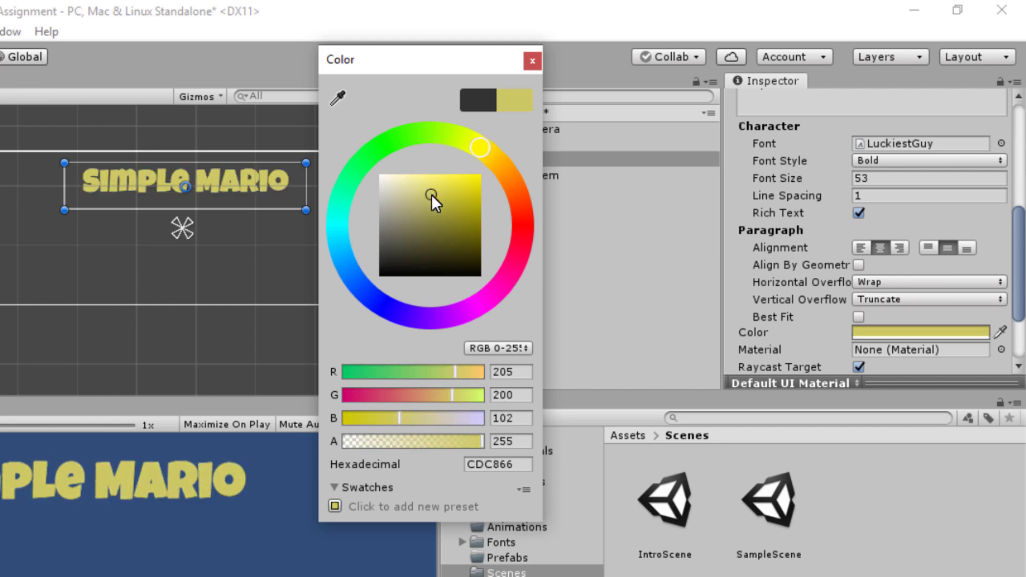
left_click(599, 223)
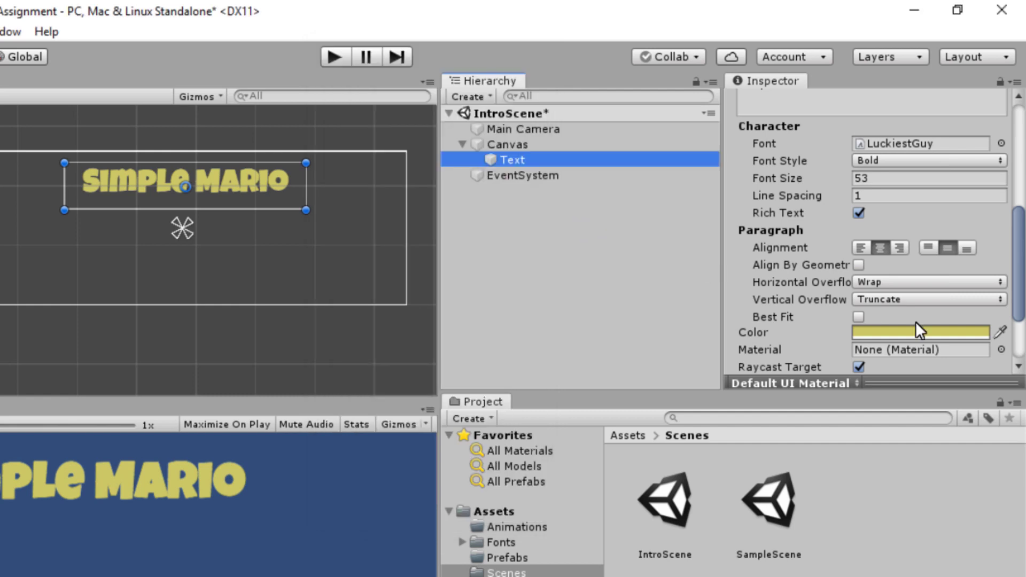
scroll(932, 329, "down", 2)
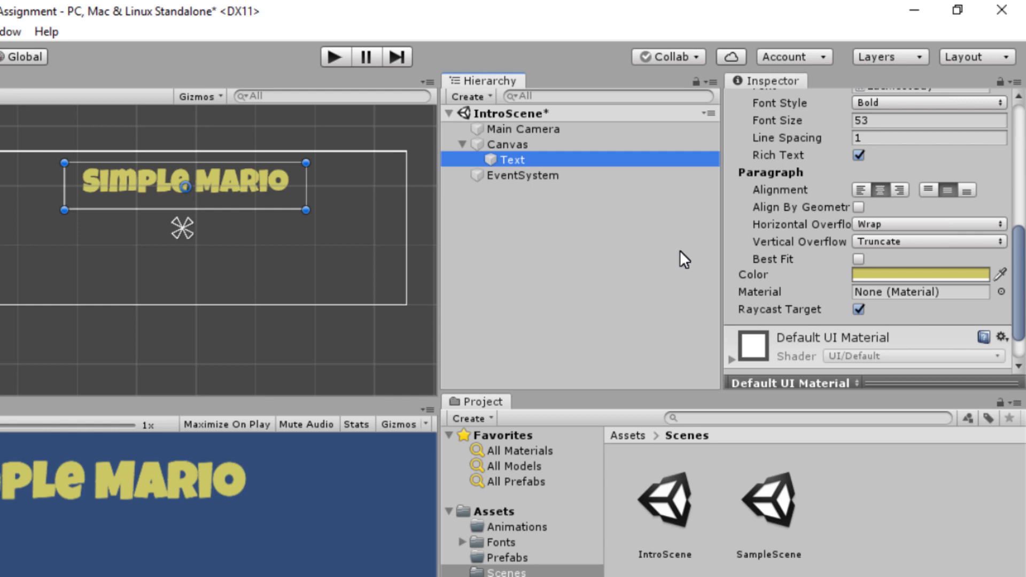
scroll(841, 242, "up", 3)
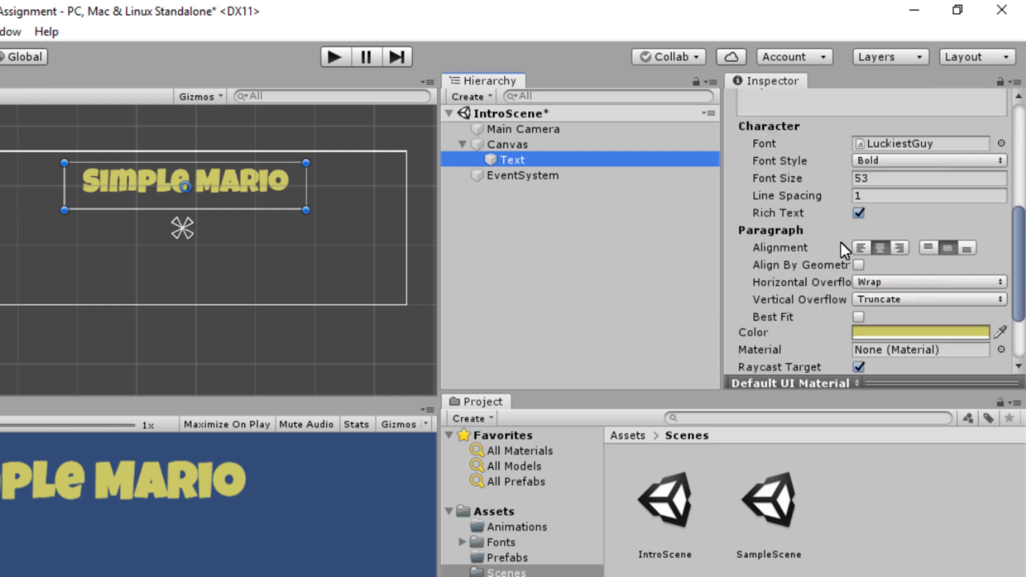
scroll(841, 241, "up", 3)
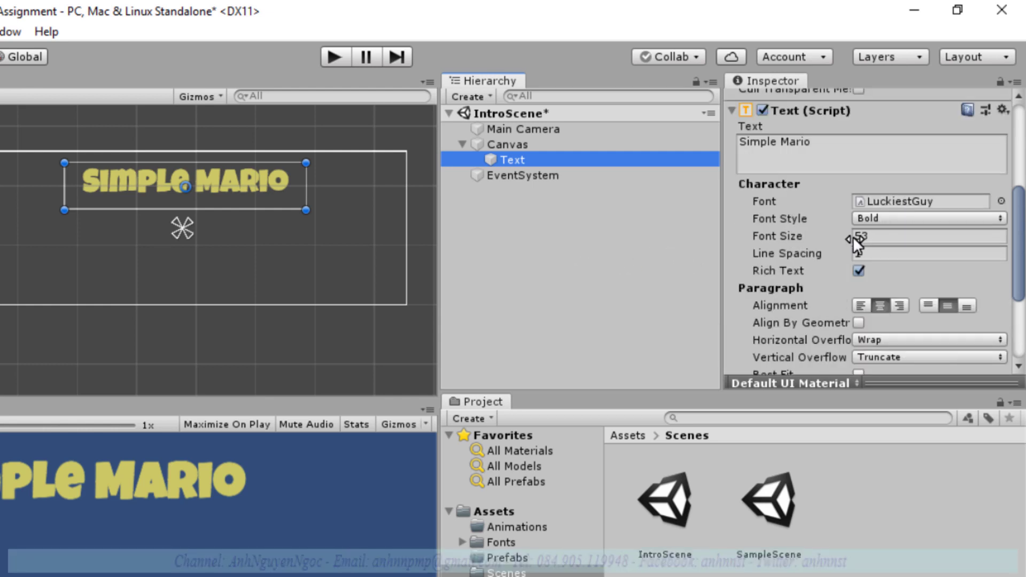
Adjust the title's font size down and back up, settling on 51
left_click_drag(853, 237, 845, 238)
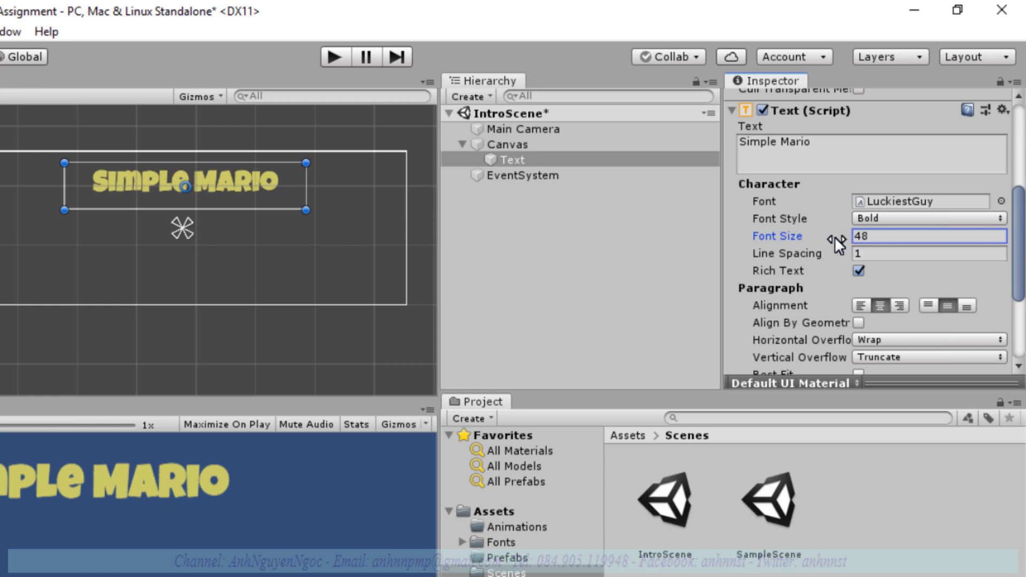
left_click_drag(851, 235, 858, 242)
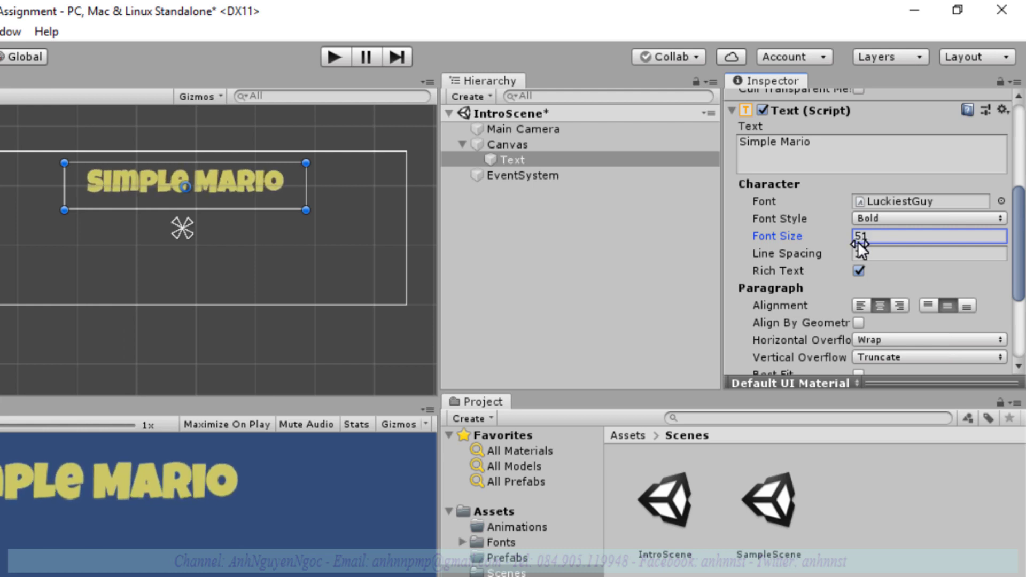
scroll(800, 253, "up", 4)
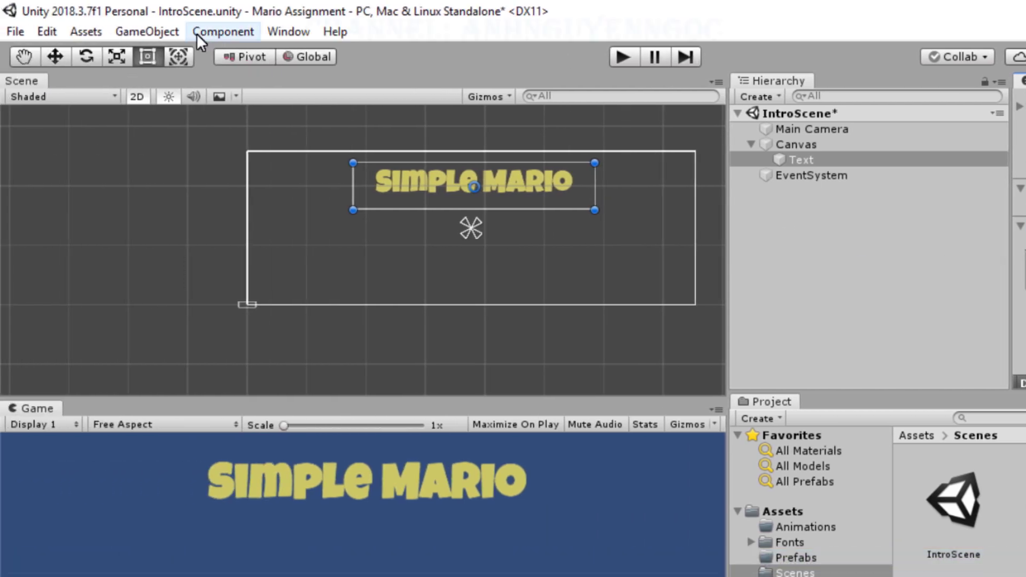
Add a UI Image under the Canvas and stretch it to fill the whole canvas
left_click(161, 37)
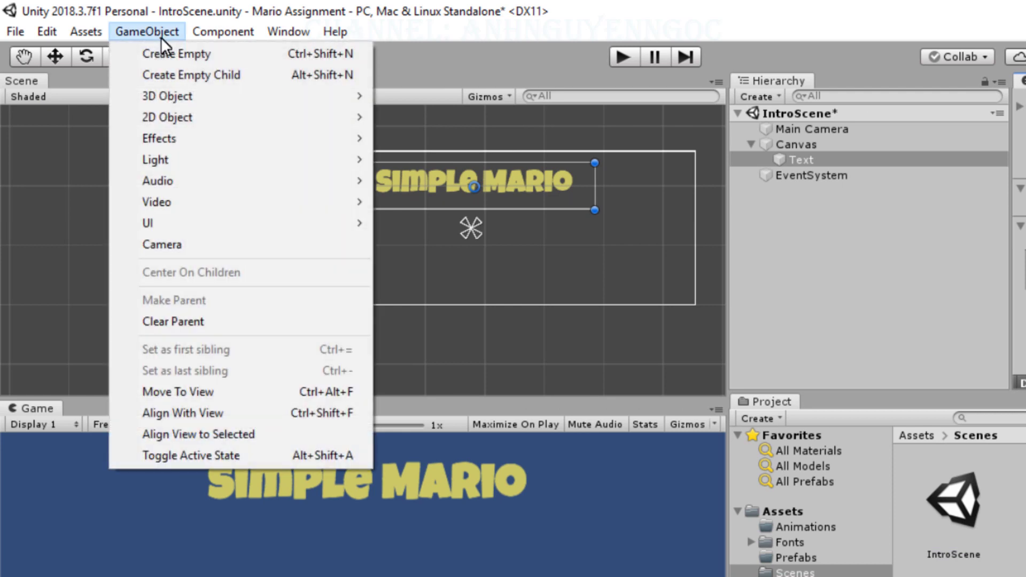
mouse_move(369, 222)
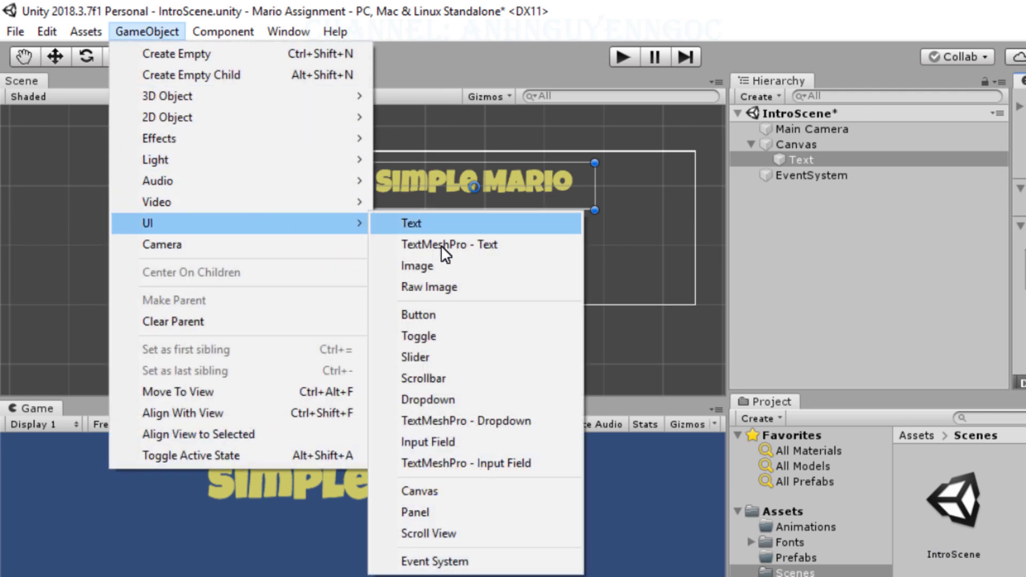
left_click(441, 263)
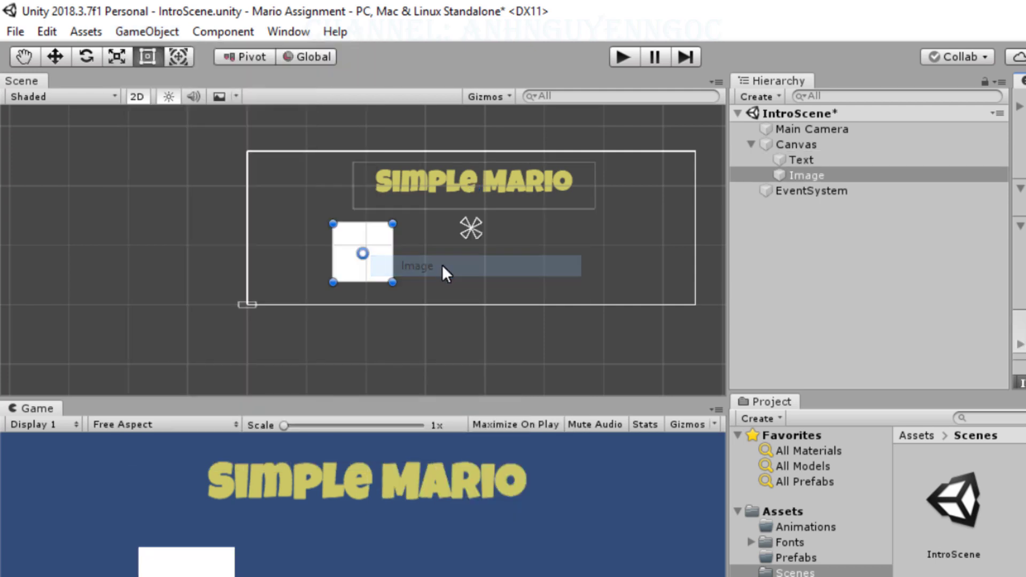
mouse_move(382, 255)
left_mouse_down()
mouse_move(301, 186)
mouse_move(694, 305)
left_mouse_up()
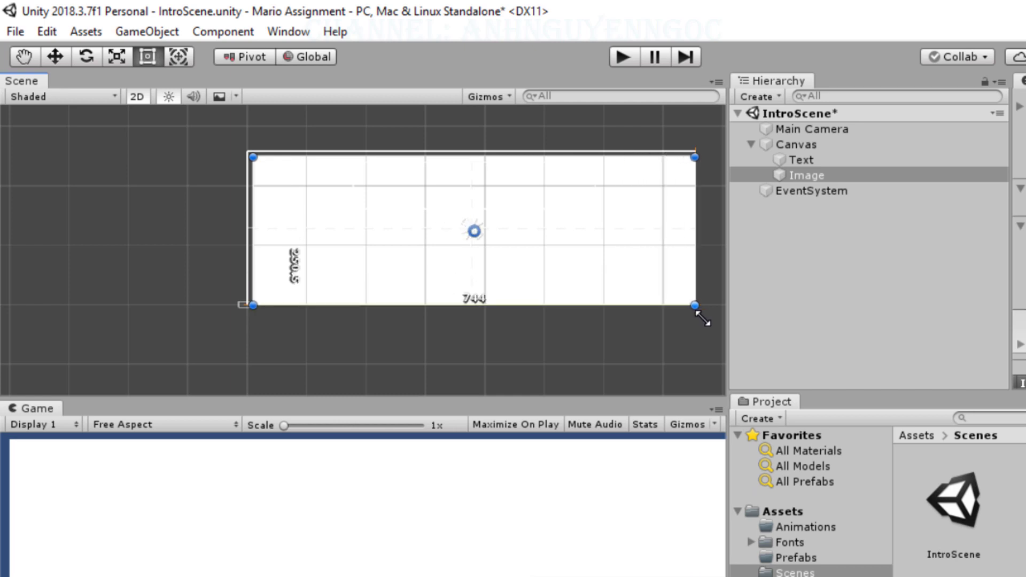
left_click_drag(263, 167, 257, 162)
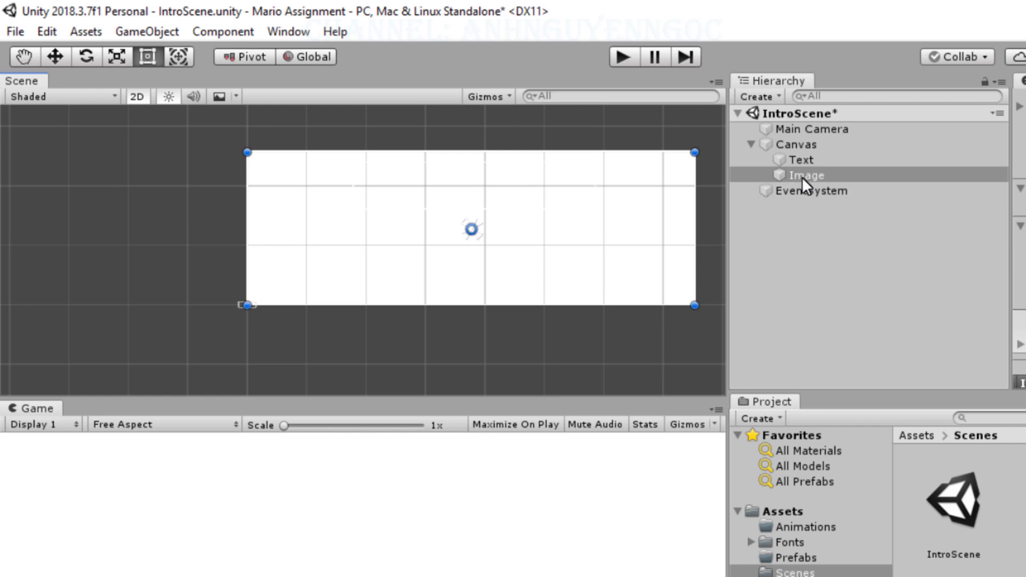
key("q")
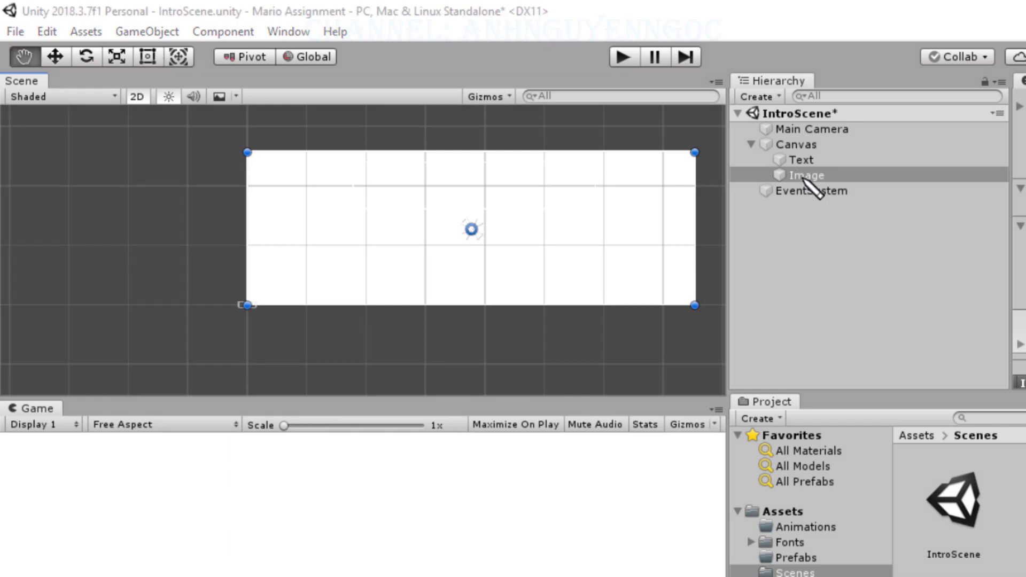
mouse_move(827, 176)
left_mouse_down()
mouse_move(816, 160)
mouse_move(836, 159)
mouse_move(813, 150)
left_mouse_up()
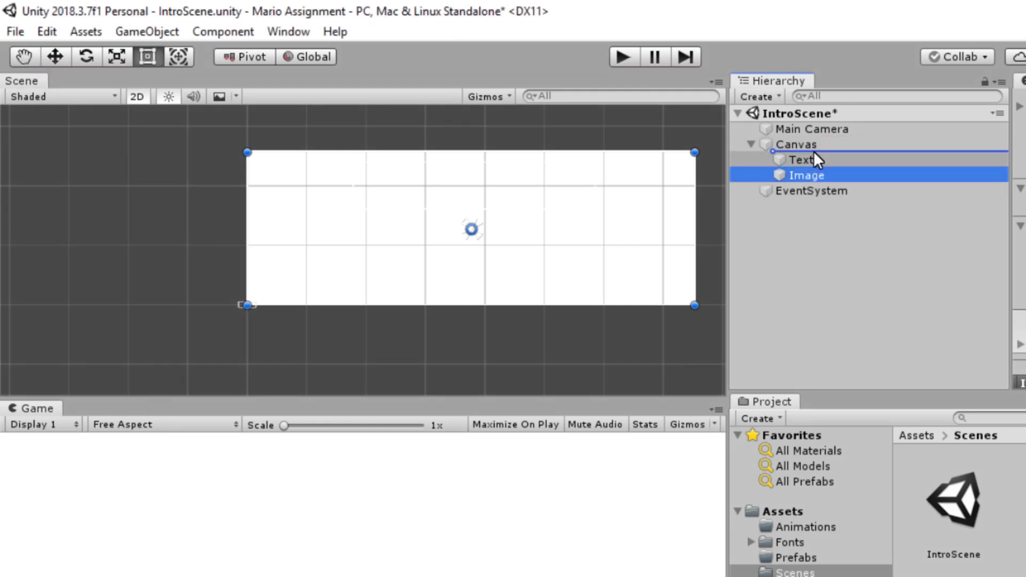
Rename the new Image object to Background
left_click(831, 162)
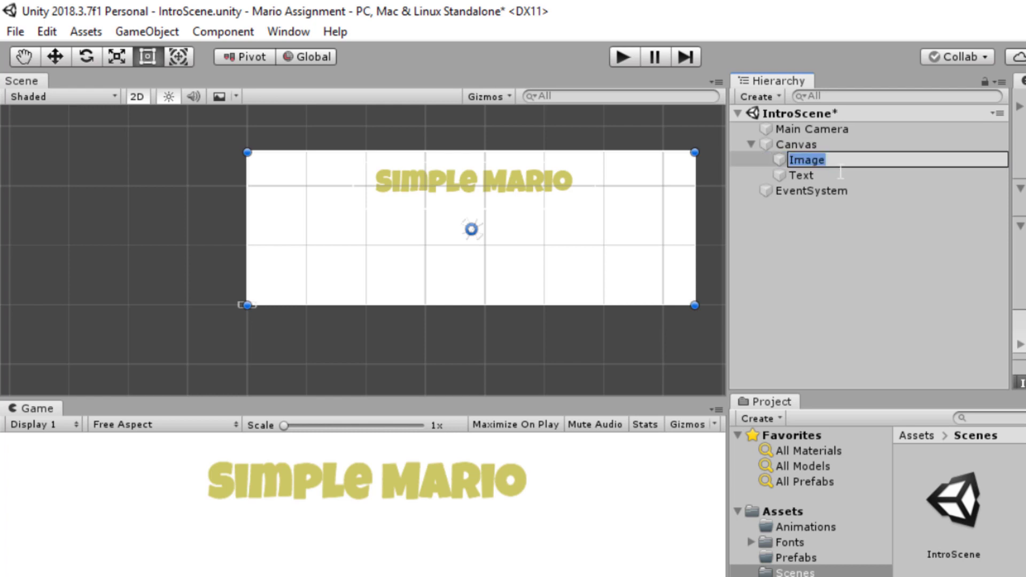
type("Backg")
type("round")
key("Return")
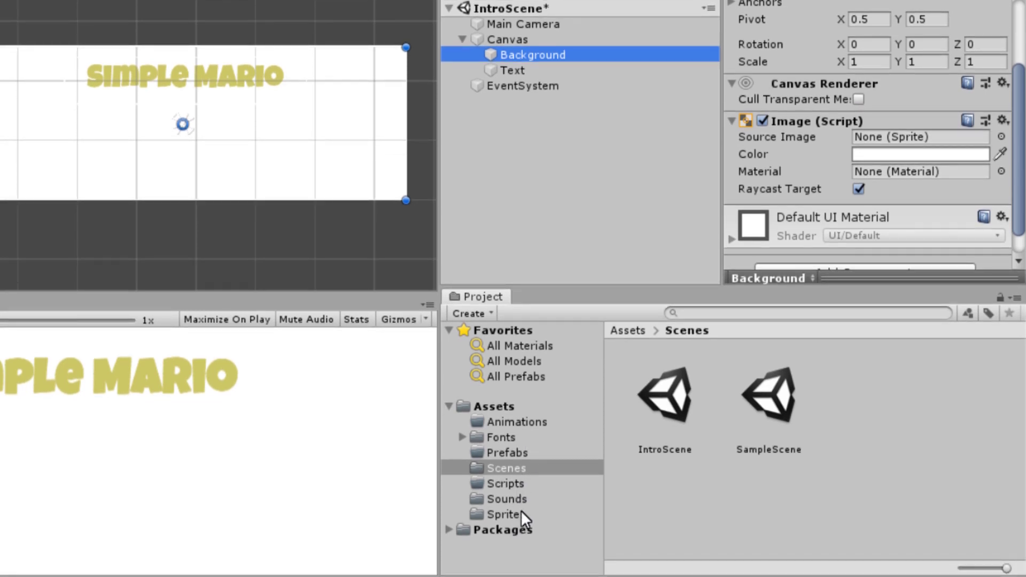
Open the Sprites folder and browse through its sprite assets
left_click(516, 515)
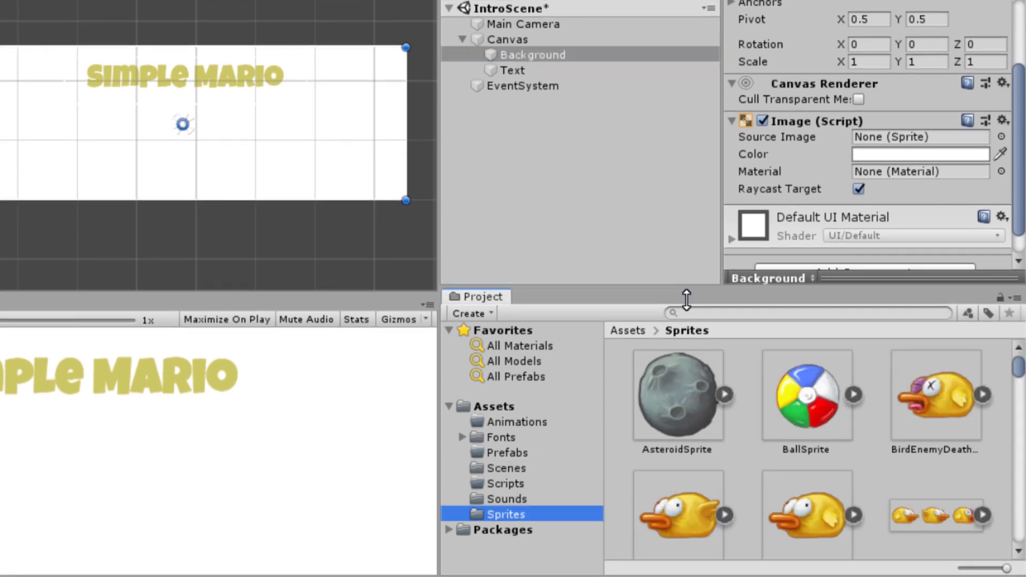
left_click_drag(686, 299, 687, 194)
scroll(938, 393, "down", 5)
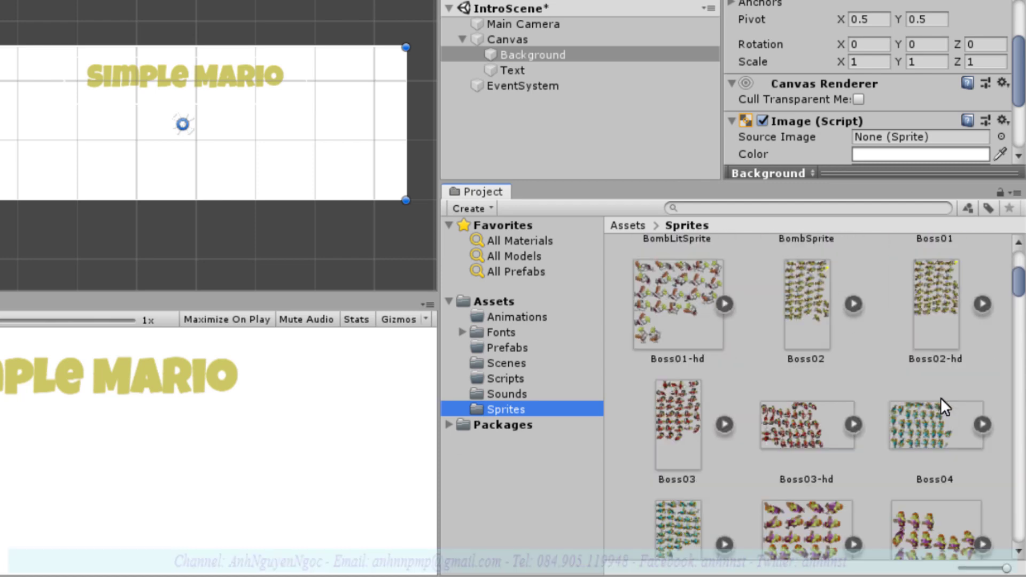
scroll(940, 398, "down", 5)
scroll(940, 395, "down", 5)
scroll(940, 396, "down", 4)
scroll(940, 396, "up", 3)
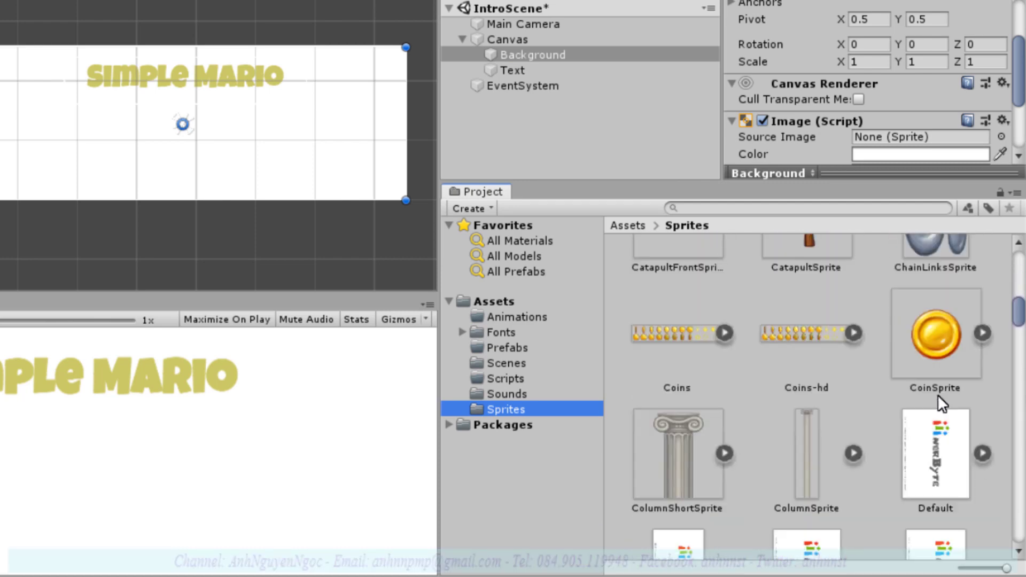
scroll(937, 395, "down", 5)
scroll(937, 393, "down", 5)
scroll(938, 392, "down", 5)
scroll(937, 393, "down", 4)
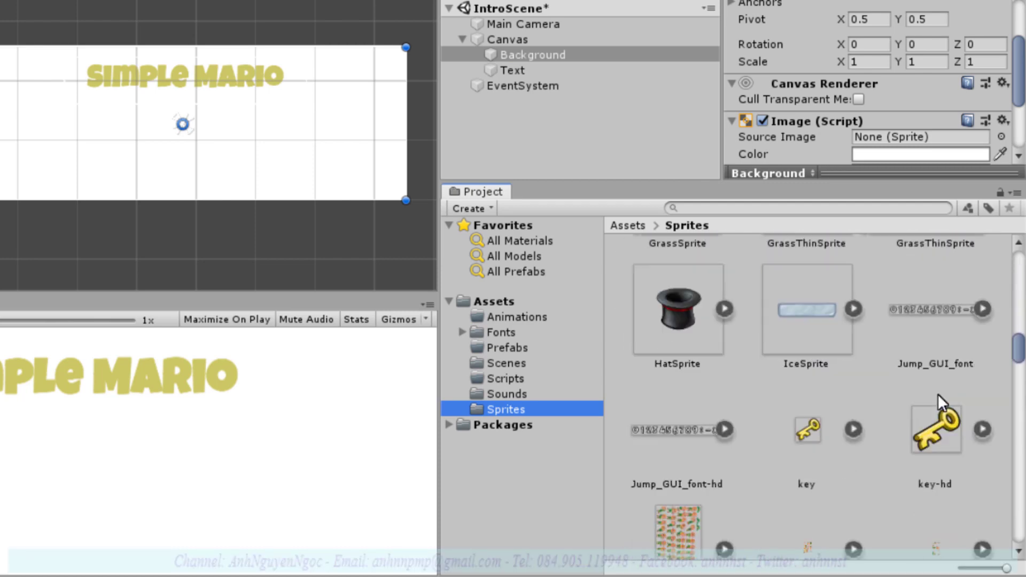
scroll(937, 394, "down", 5)
scroll(937, 395, "down", 5)
scroll(938, 395, "down", 2)
scroll(938, 395, "up", 1)
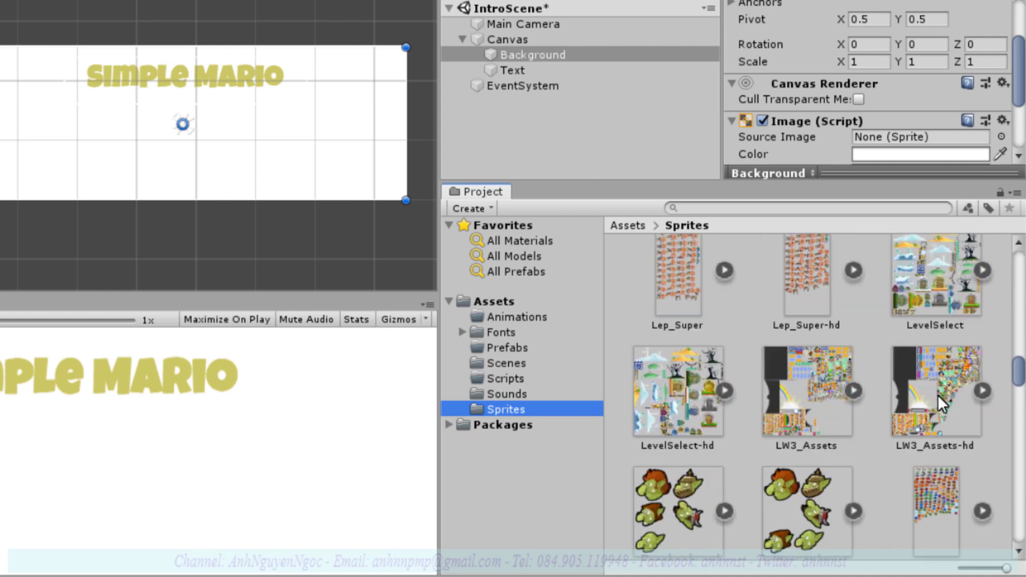
scroll(937, 394, "down", 2)
Search the project for 'menu' and select the MainMenuBG sprite to view its import settings
left_click(770, 210)
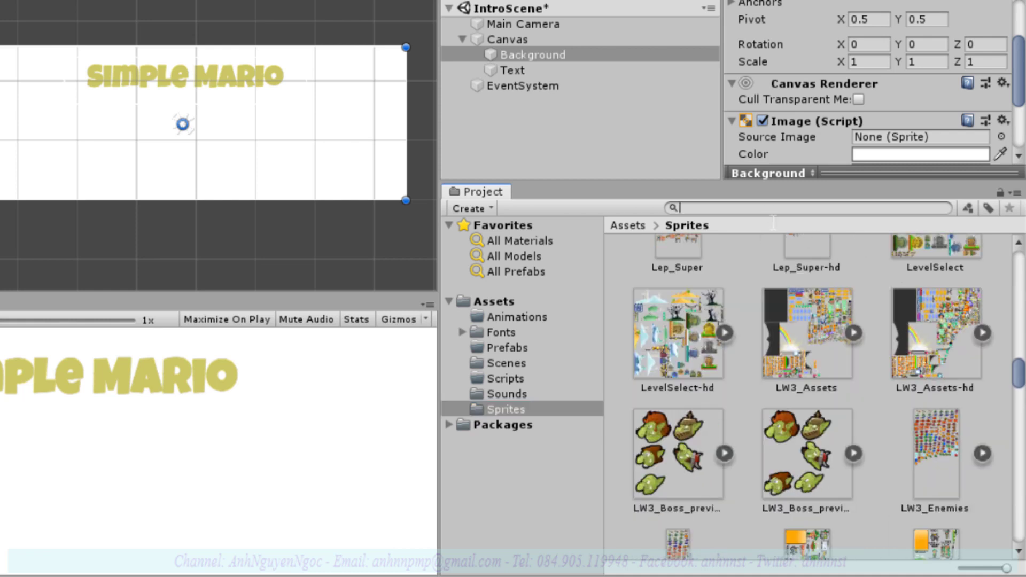
type("menu")
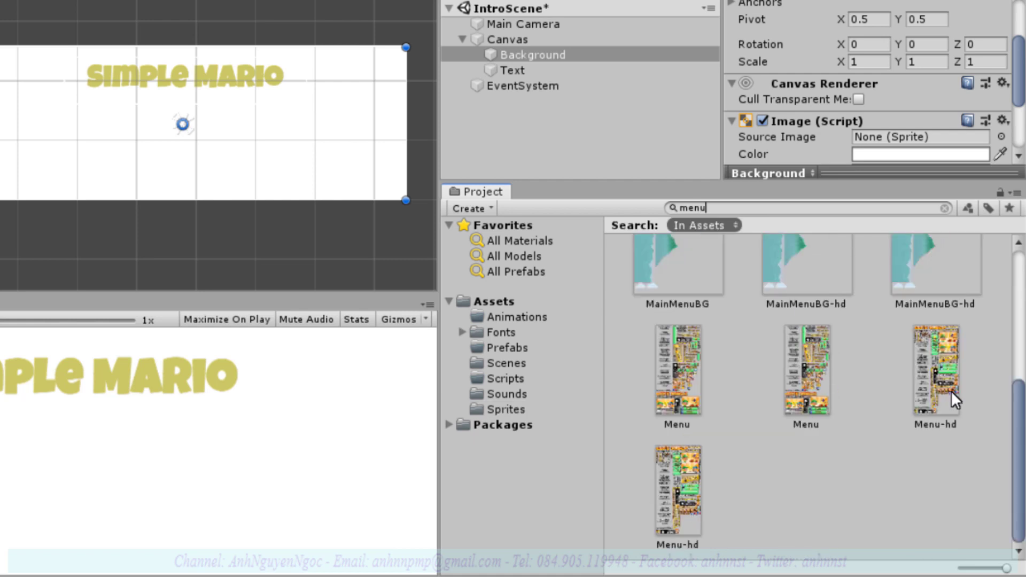
left_click(947, 389)
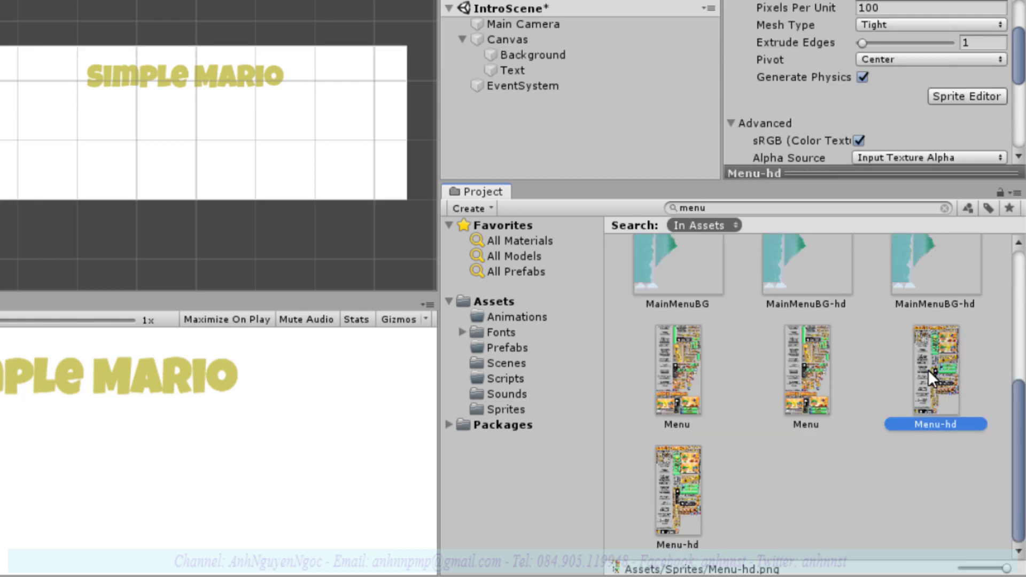
scroll(913, 394, "up", 5)
scroll(914, 394, "up", 2)
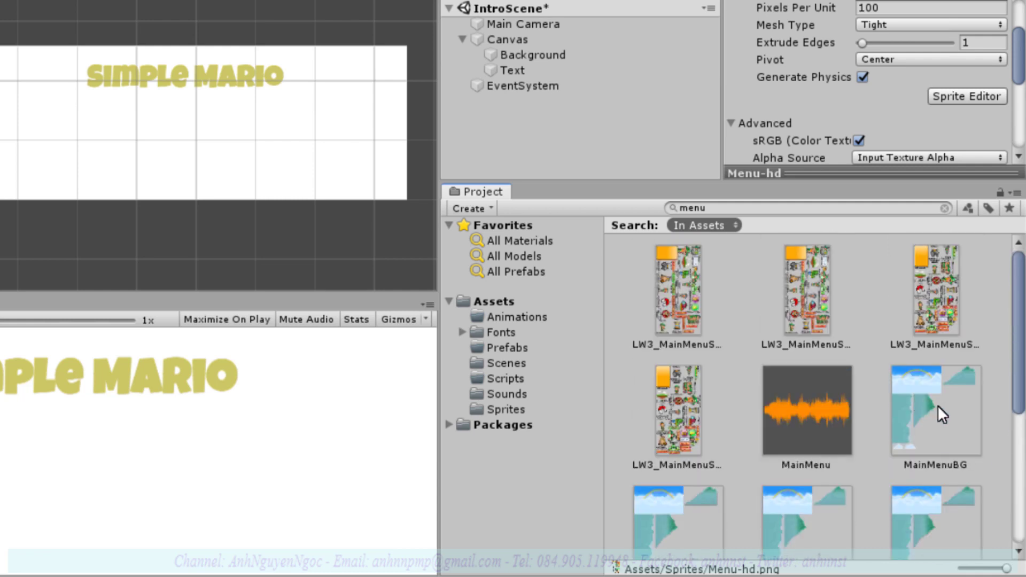
left_click(937, 406)
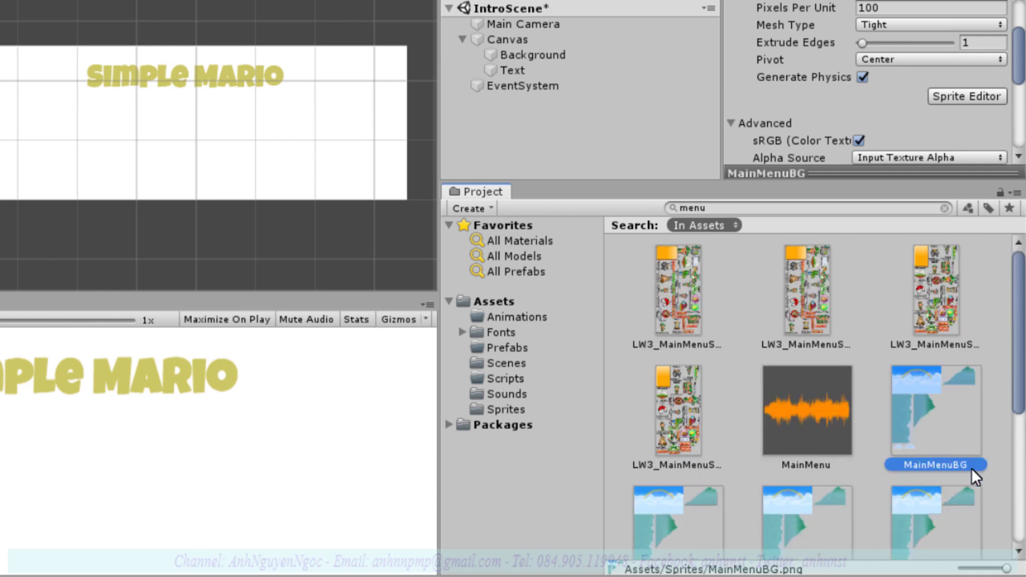
scroll(945, 417, "down", 2)
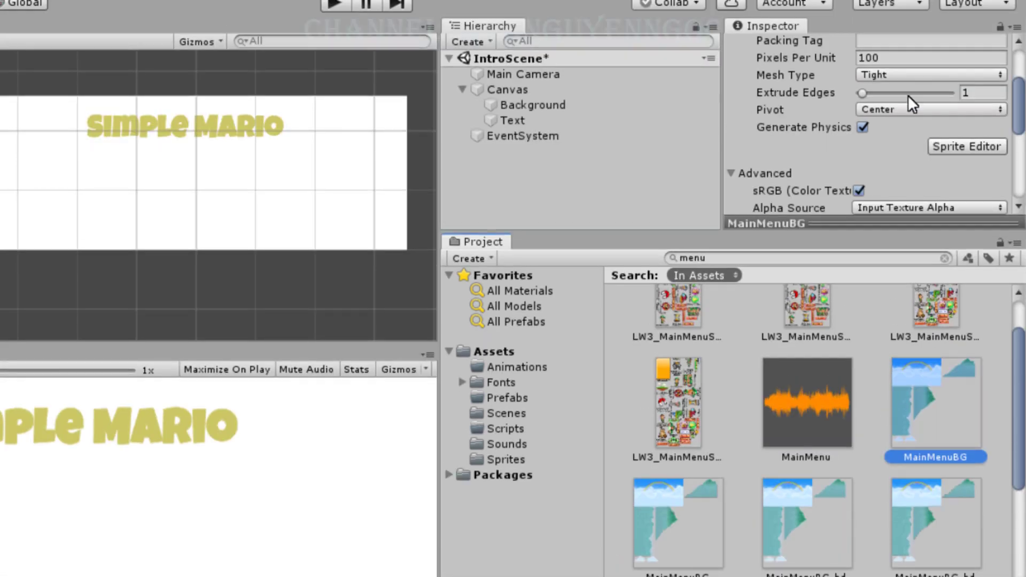
scroll(909, 102, "up", 5)
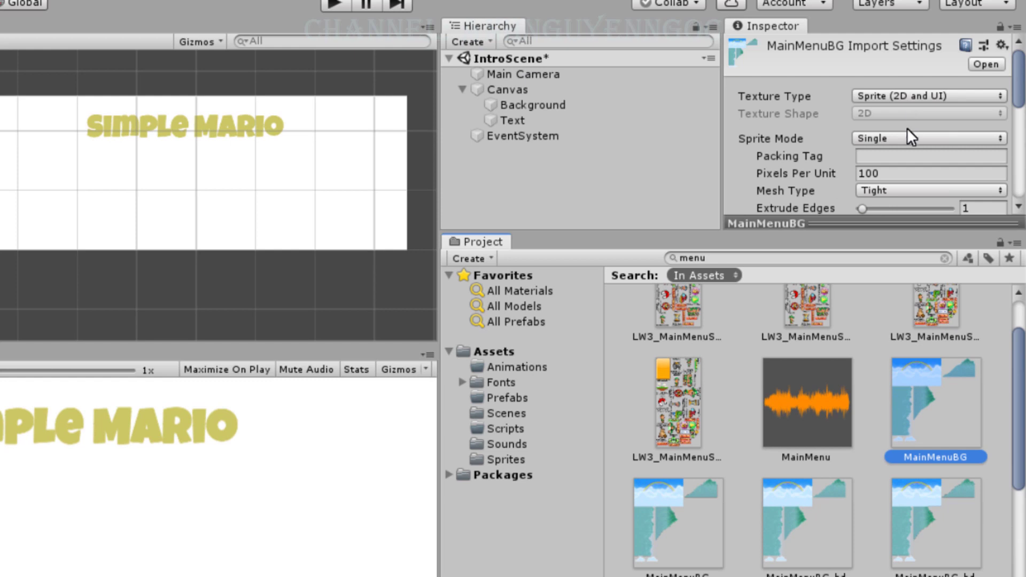
Set MainMenuBG's Sprite Mode to Multiple and Pixels Per Unit to 1
scroll(906, 127, "down", 2)
scroll(907, 127, "up", 2)
left_click_drag(859, 246, 860, 343)
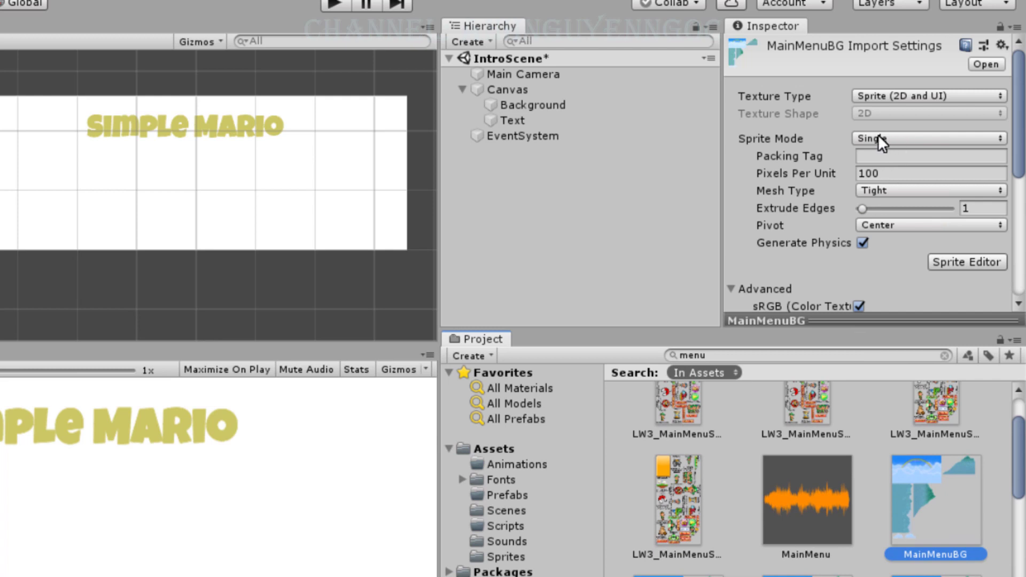
left_click(916, 139)
left_click(906, 180)
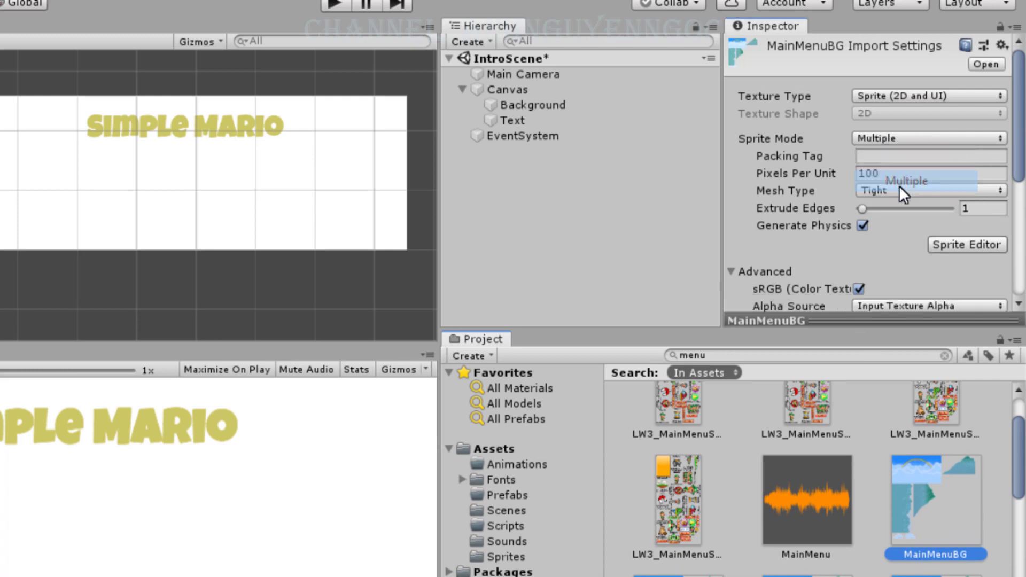
left_click(887, 173)
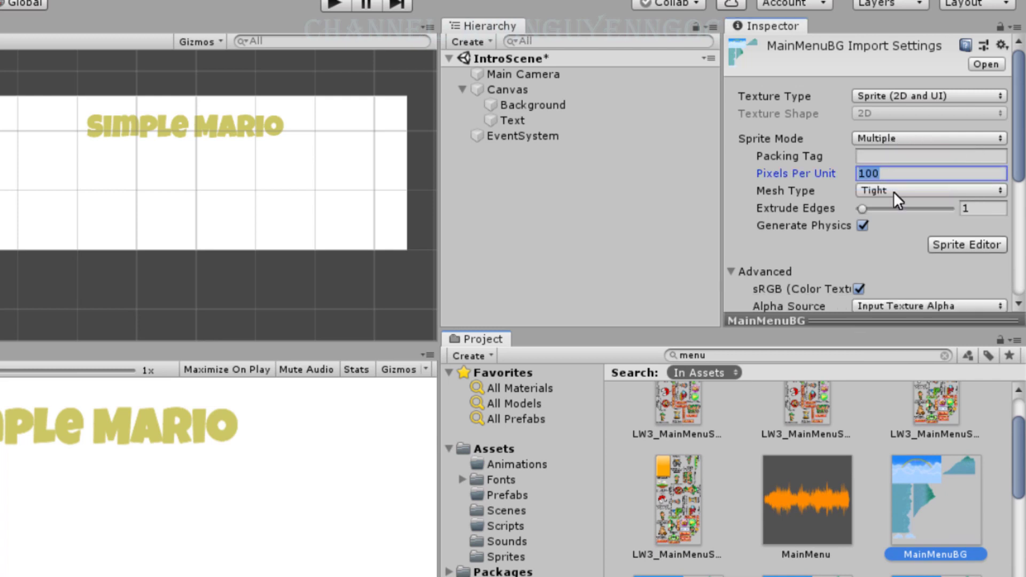
type("1")
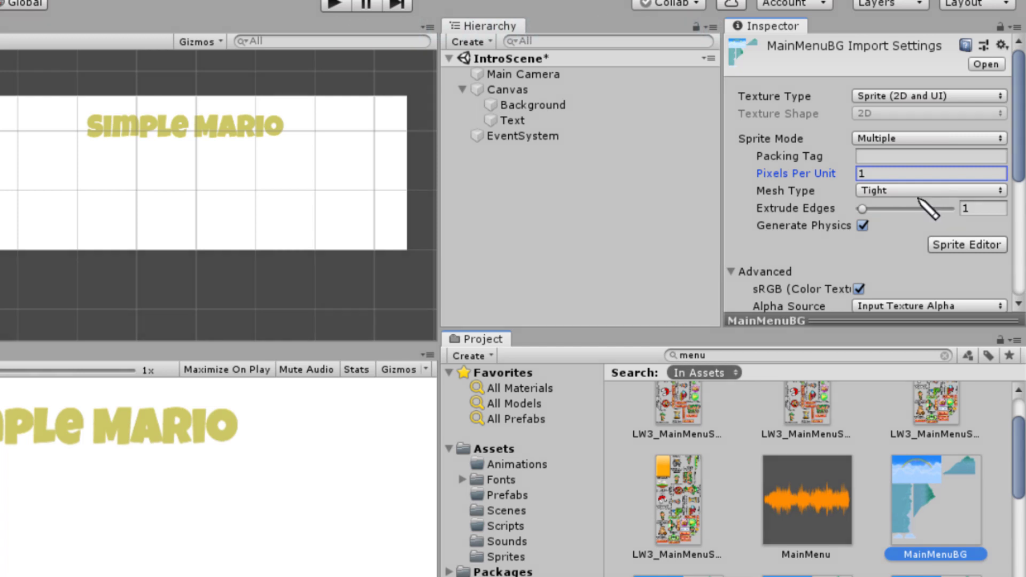
left_click_drag(839, 160, 900, 189)
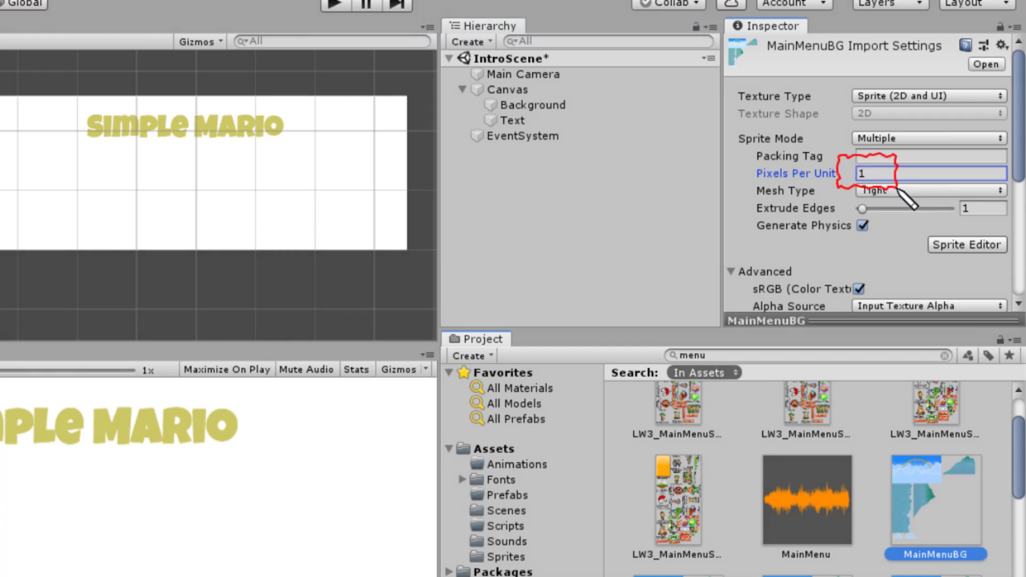
left_click_drag(847, 124, 932, 152)
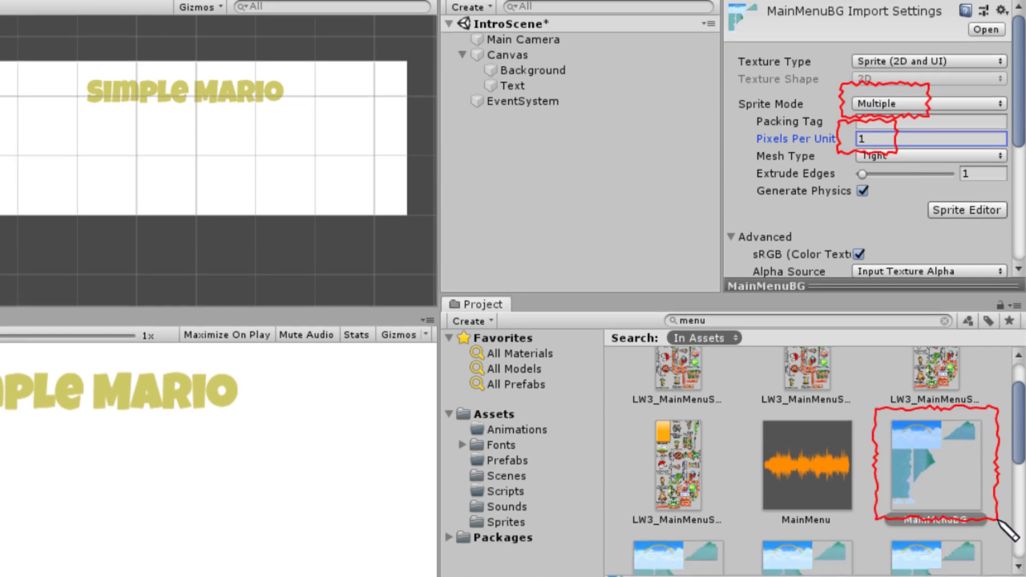
left_click_drag(997, 516, 989, 508)
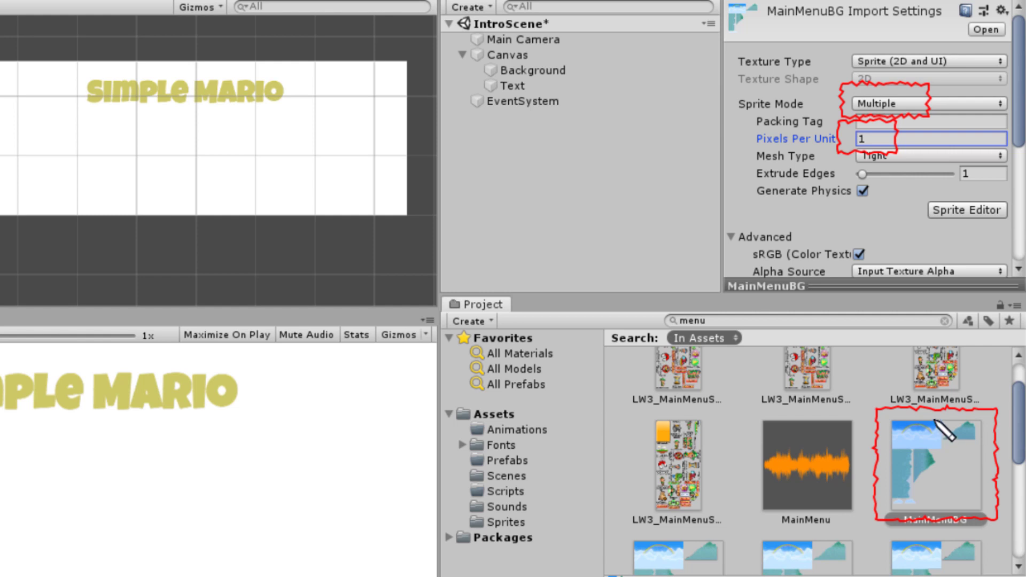
key("Escape")
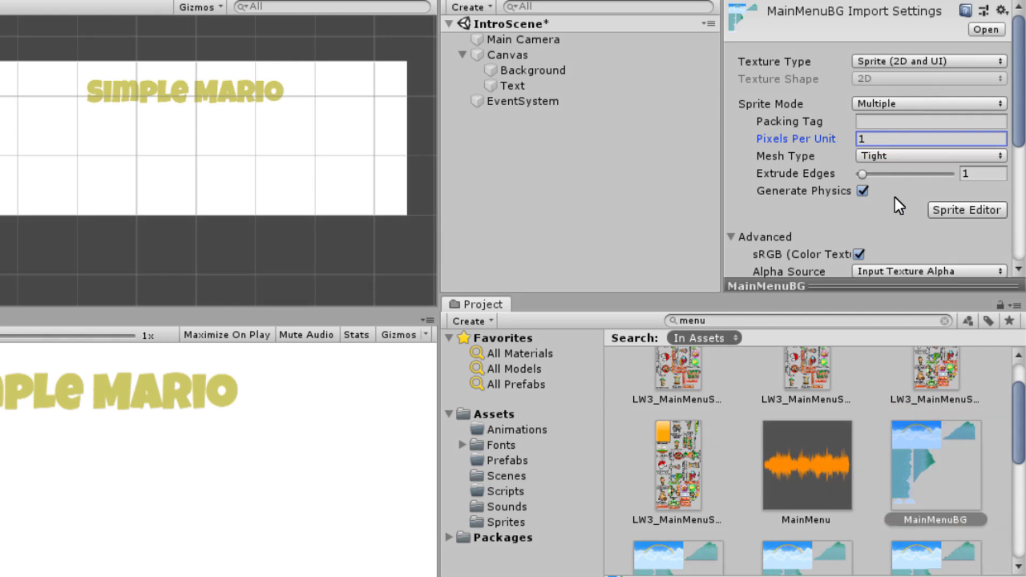
Apply the pending MainMenuBG import settings
scroll(893, 197, "down", 3)
scroll(893, 196, "down", 4)
scroll(894, 197, "down", 2)
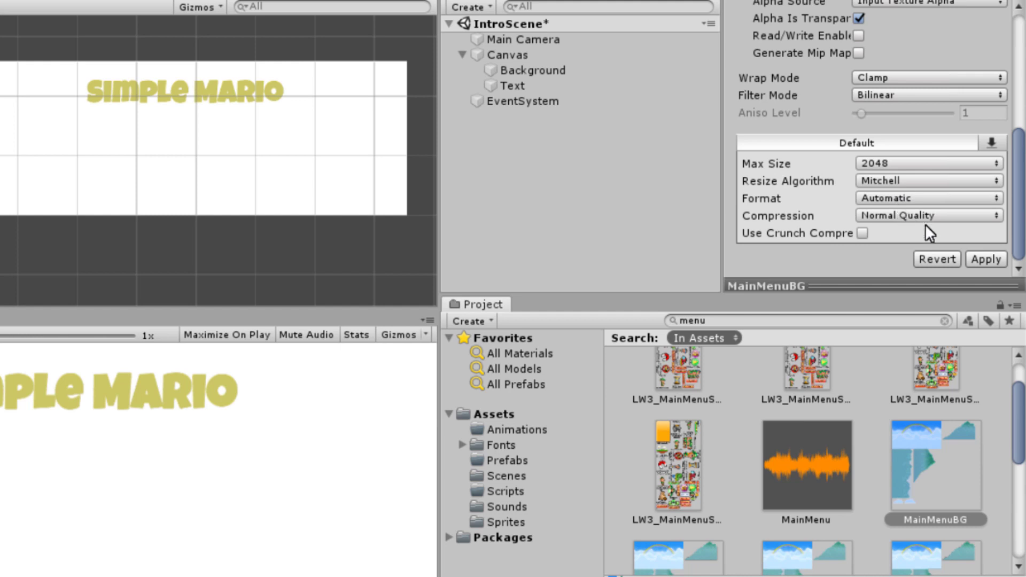
left_click(986, 258)
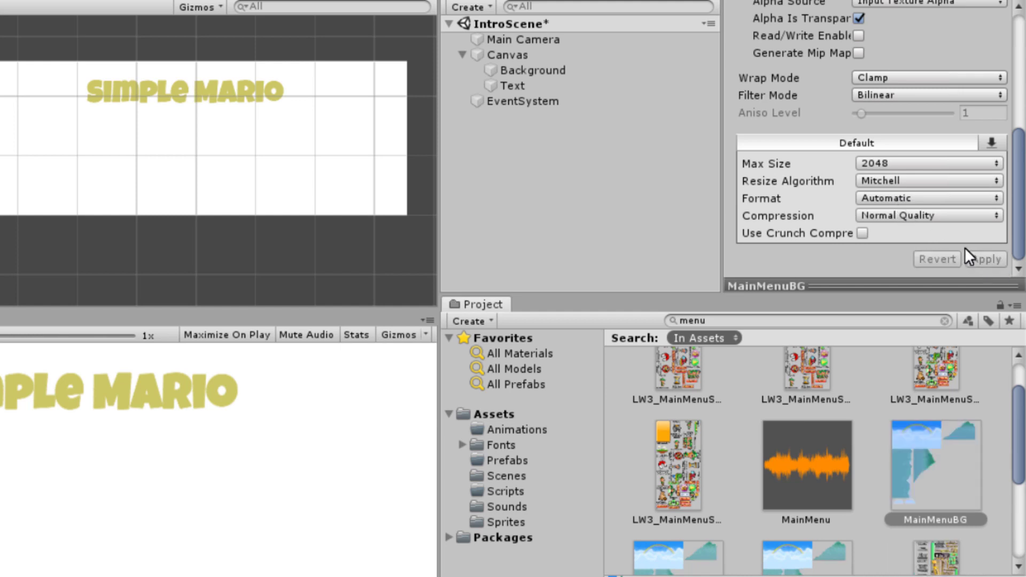
Switch MainMenuBG's Filter Mode to Point (no filter) and apply the change
left_click(887, 92)
left_click(890, 116)
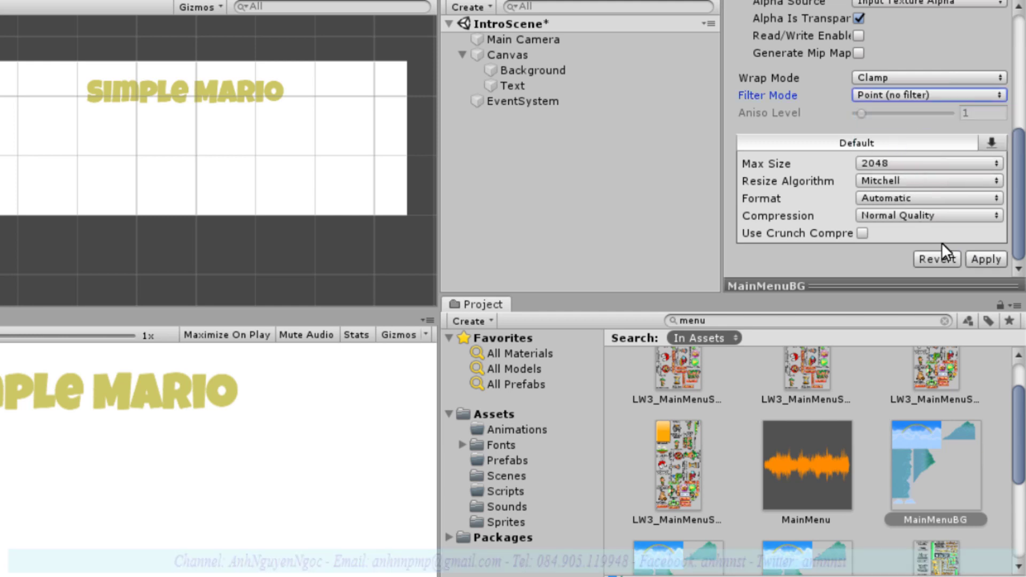
left_click(990, 260)
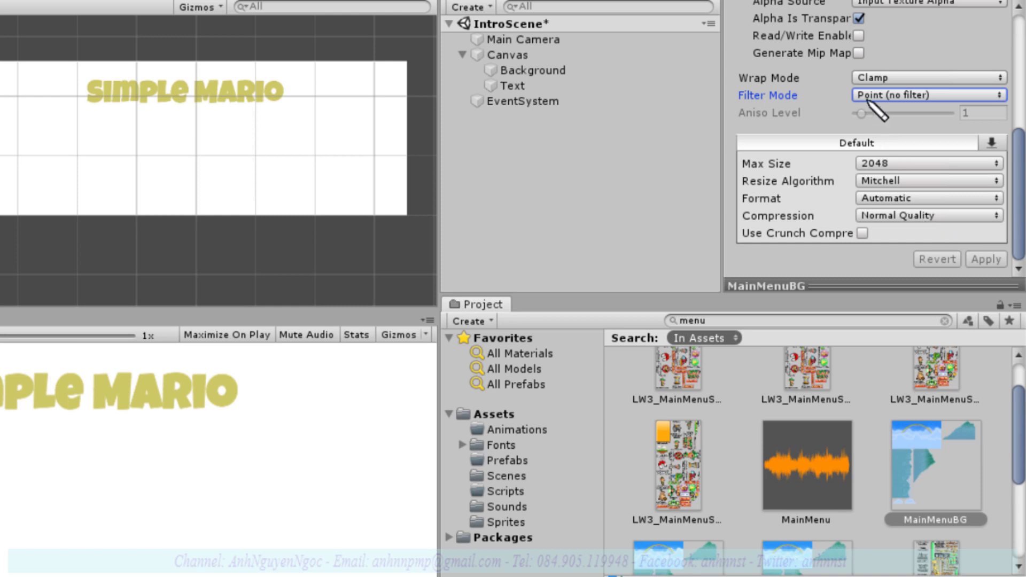
left_click_drag(854, 75, 969, 112)
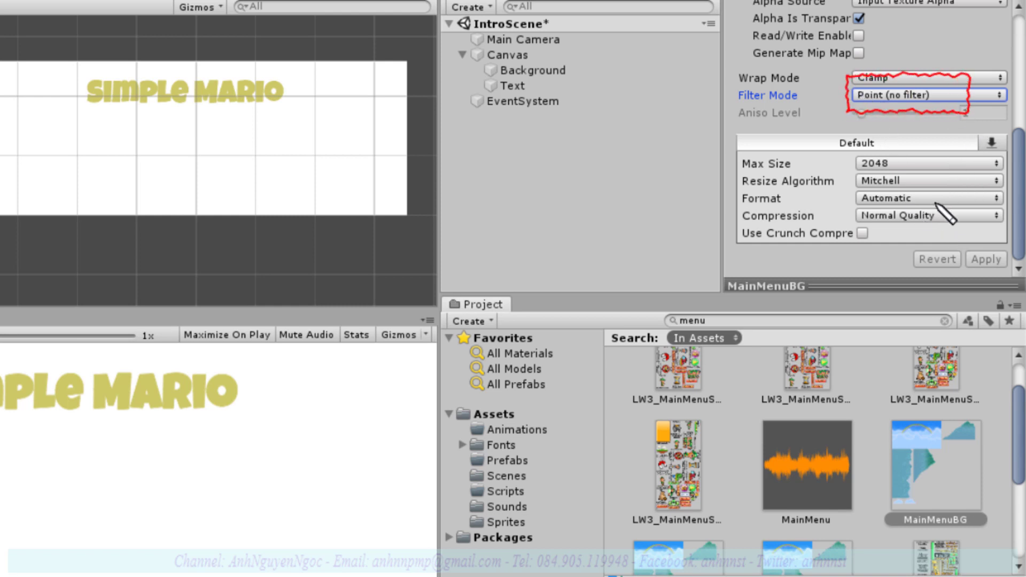
left_click_drag(941, 231, 986, 228)
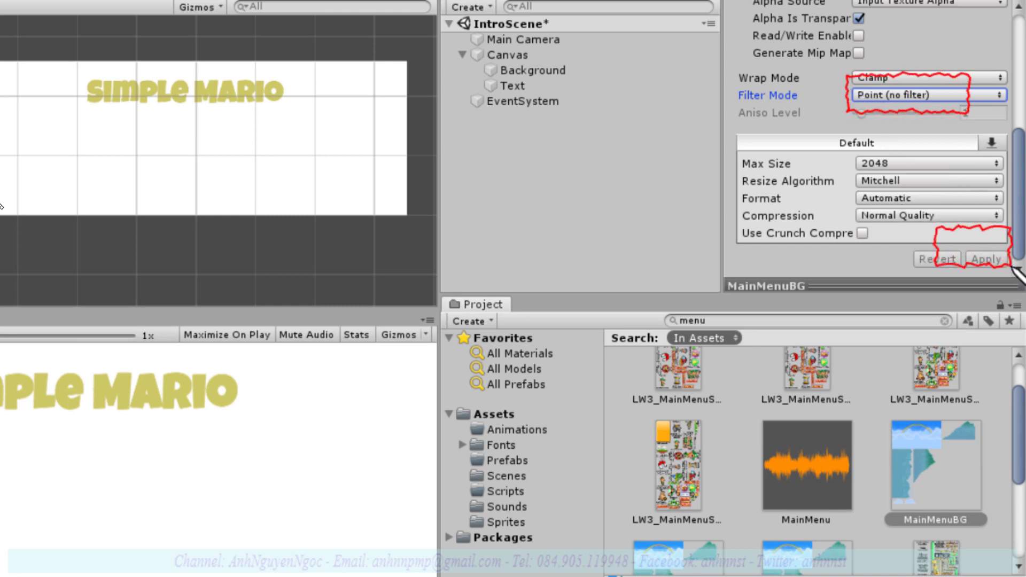
mouse_move(915, 195)
left_mouse_down()
mouse_move(985, 237)
mouse_move(997, 224)
left_mouse_up()
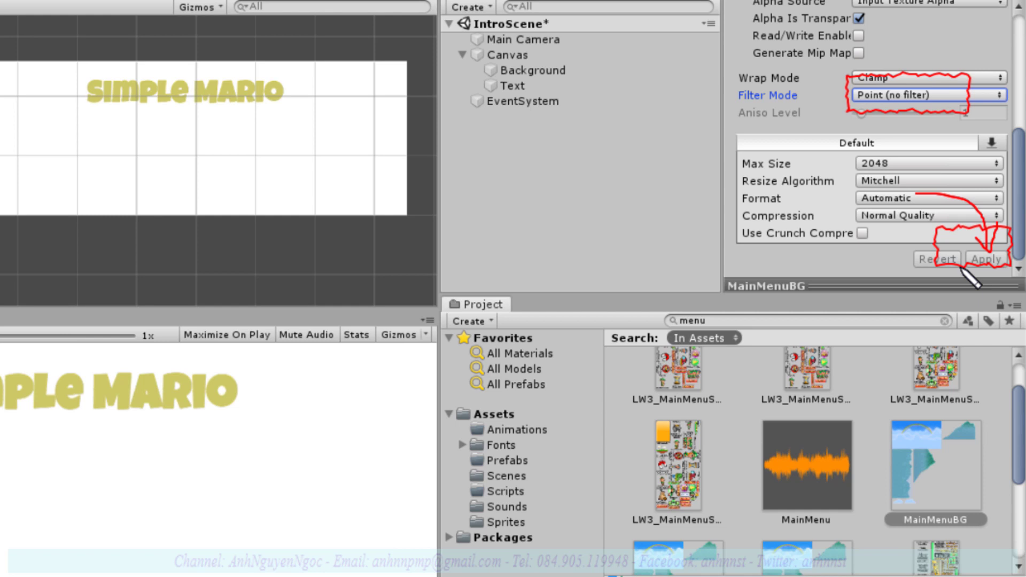
key("Escape")
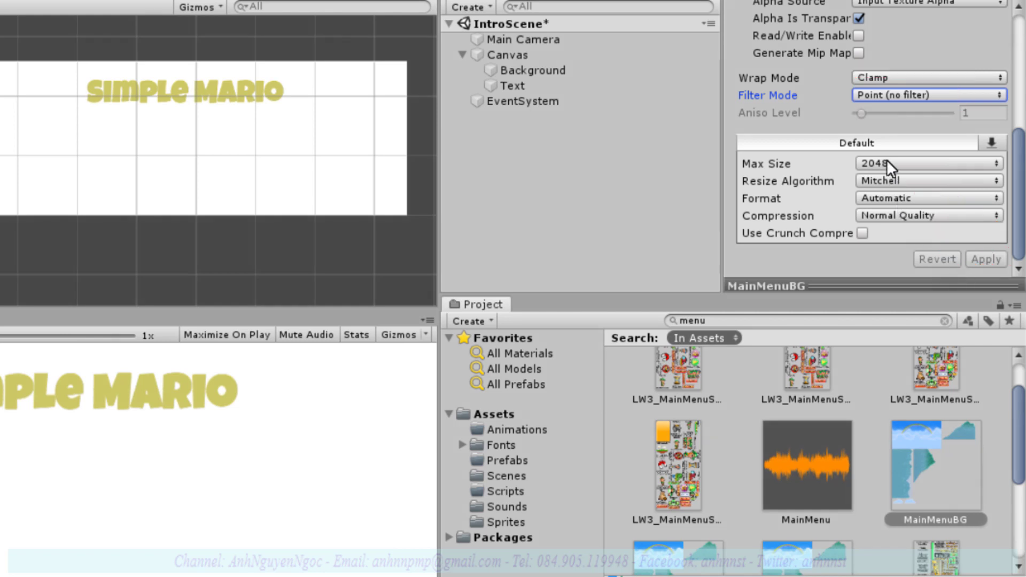
scroll(887, 163, "up", 5)
scroll(887, 163, "up", 1)
scroll(886, 169, "up", 1)
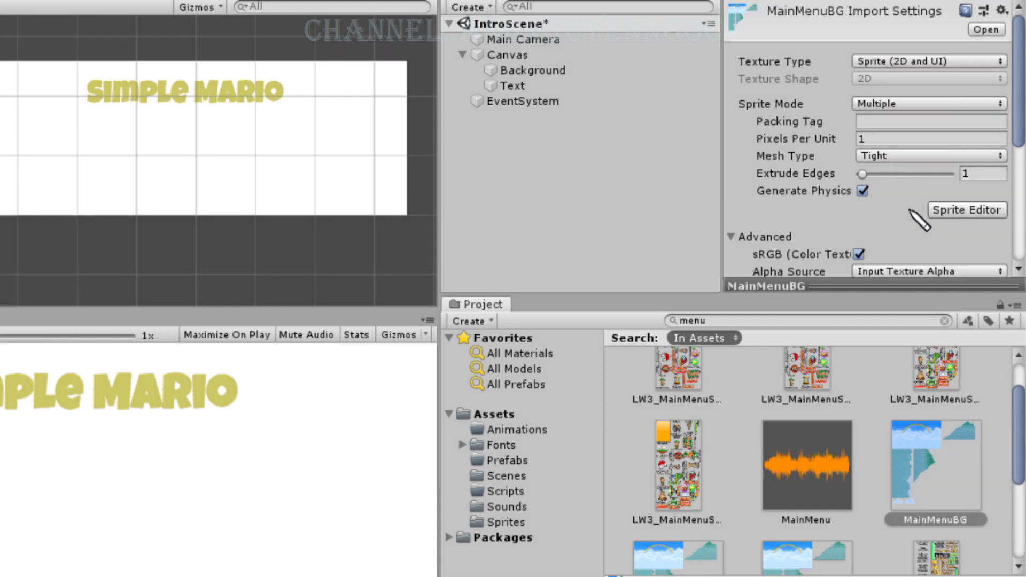
left_click_drag(848, 215, 932, 211)
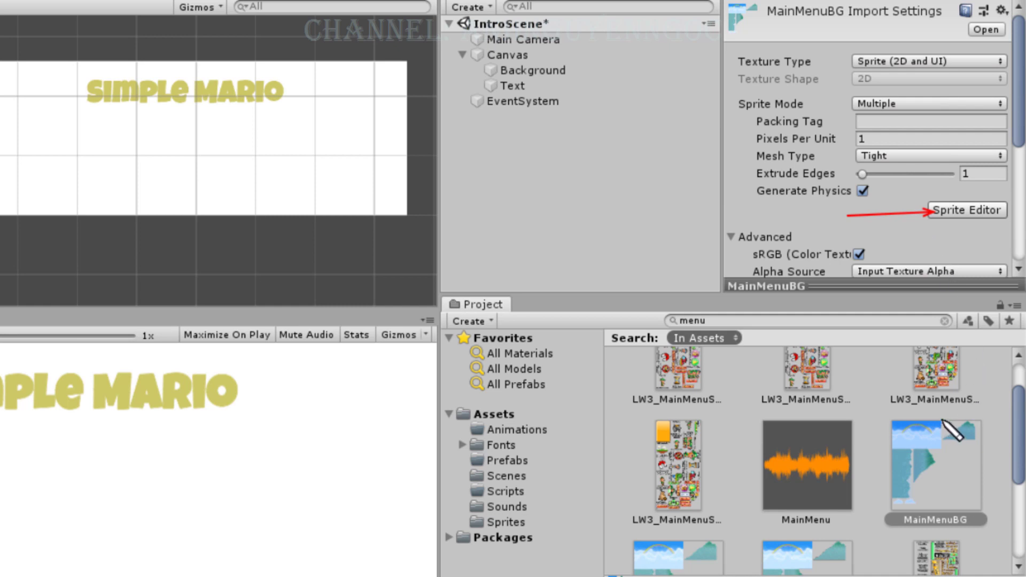
Open the MainMenuBG texture in the Sprite Editor and show its Slice options
mouse_move(941, 420)
left_mouse_down()
mouse_move(897, 455)
mouse_move(887, 446)
left_mouse_up()
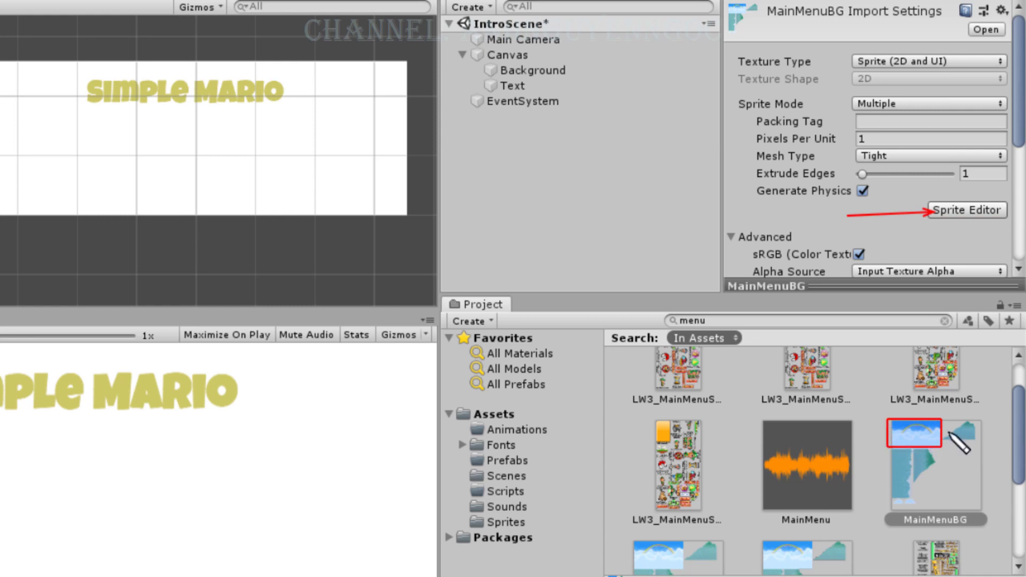
left_click_drag(943, 419, 979, 439)
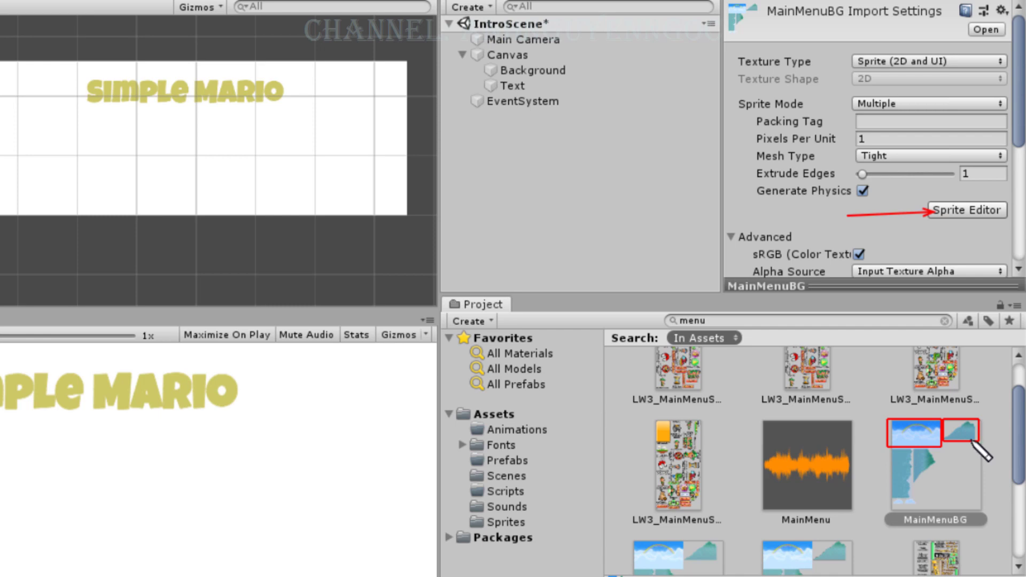
key("Escape")
left_click(951, 211)
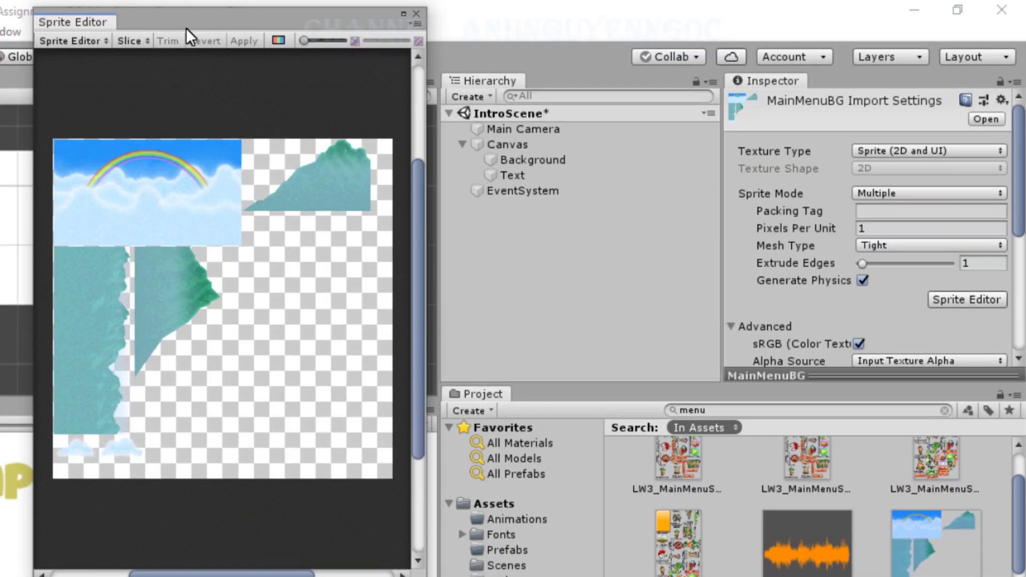
mouse_move(178, 26)
left_mouse_down()
mouse_move(347, 55)
mouse_move(391, 53)
left_mouse_up()
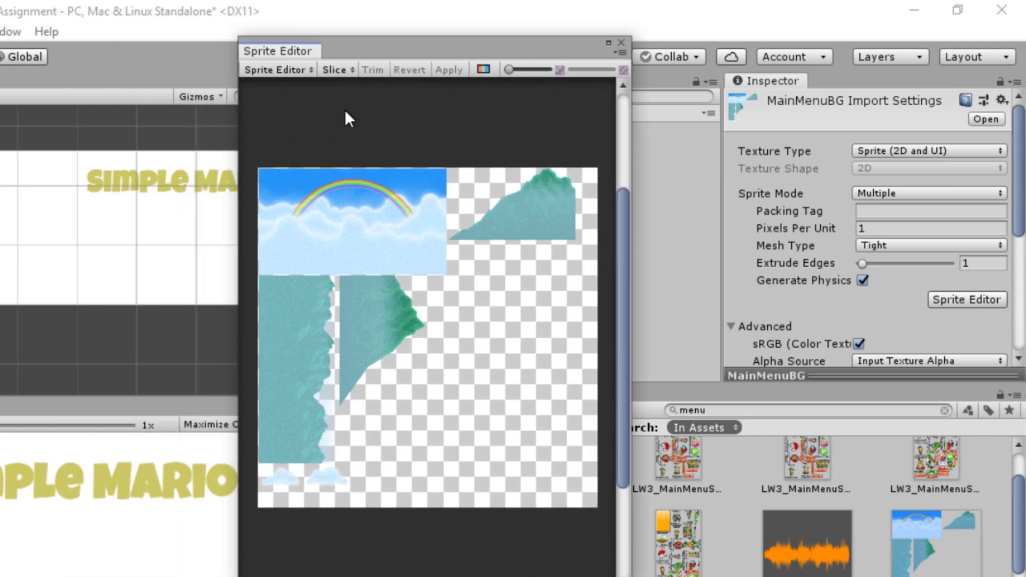
left_click(327, 73)
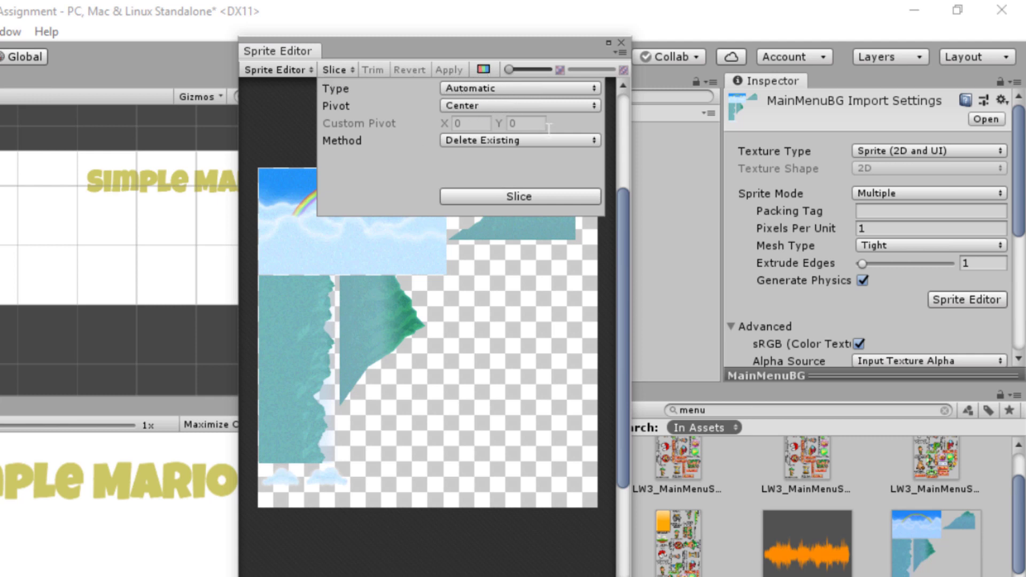
Auto-slice the MainMenuBG sheet into separate sprites using the Automatic slice type
key("Escape")
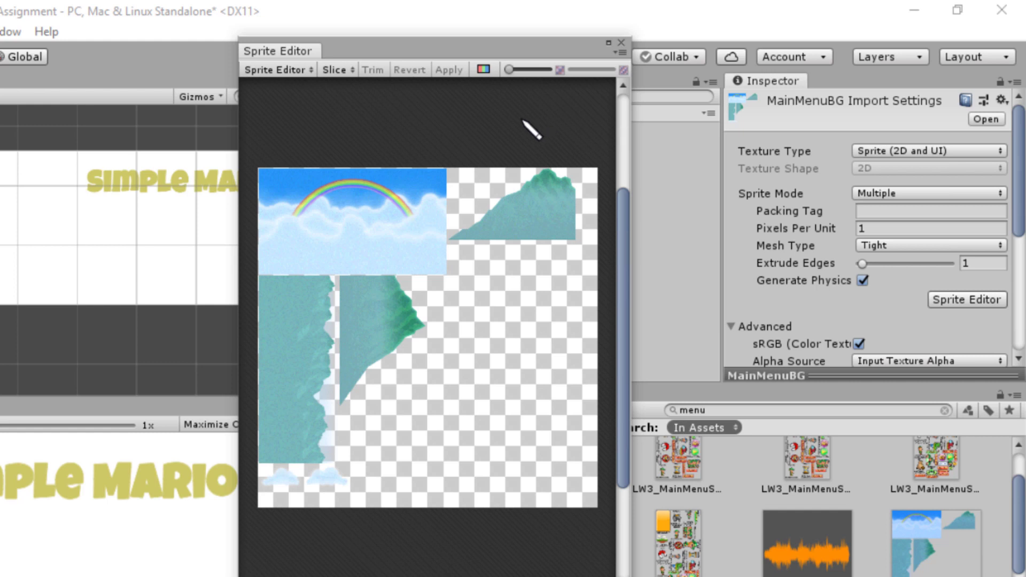
left_click(345, 81)
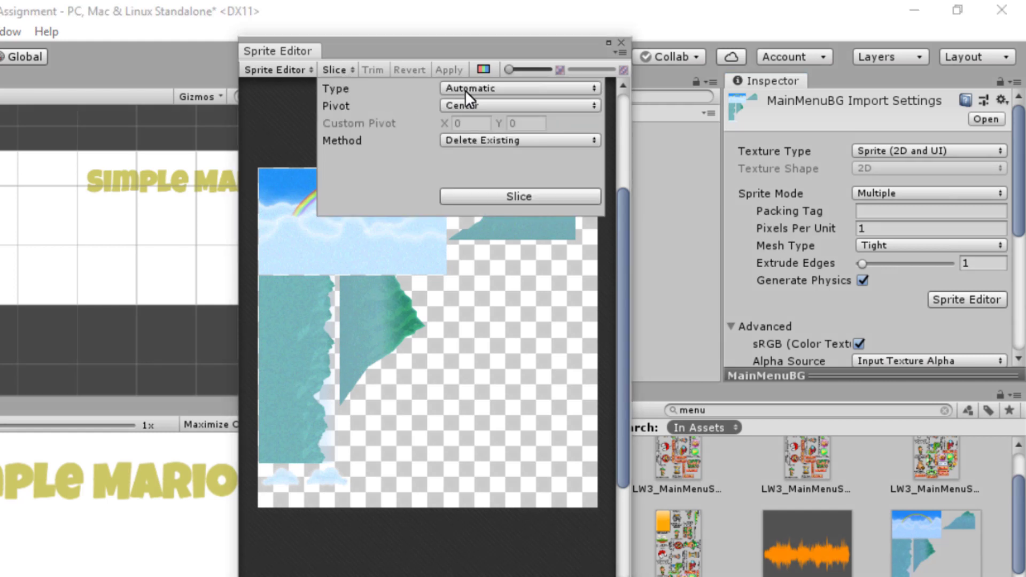
left_click(518, 196)
left_click(554, 301)
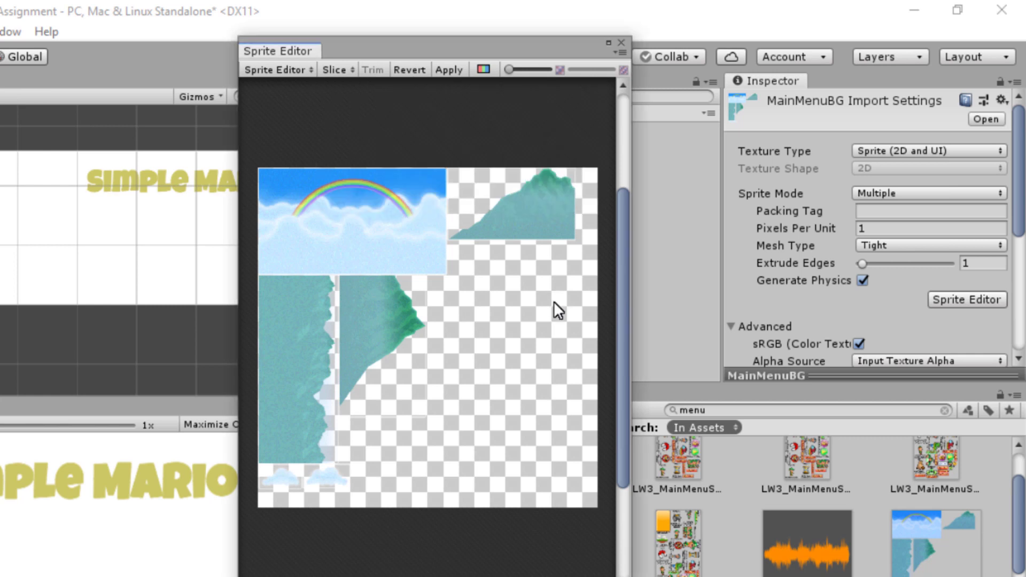
Inspect the bounds of the sky, mountain and left column slices
left_click(394, 232)
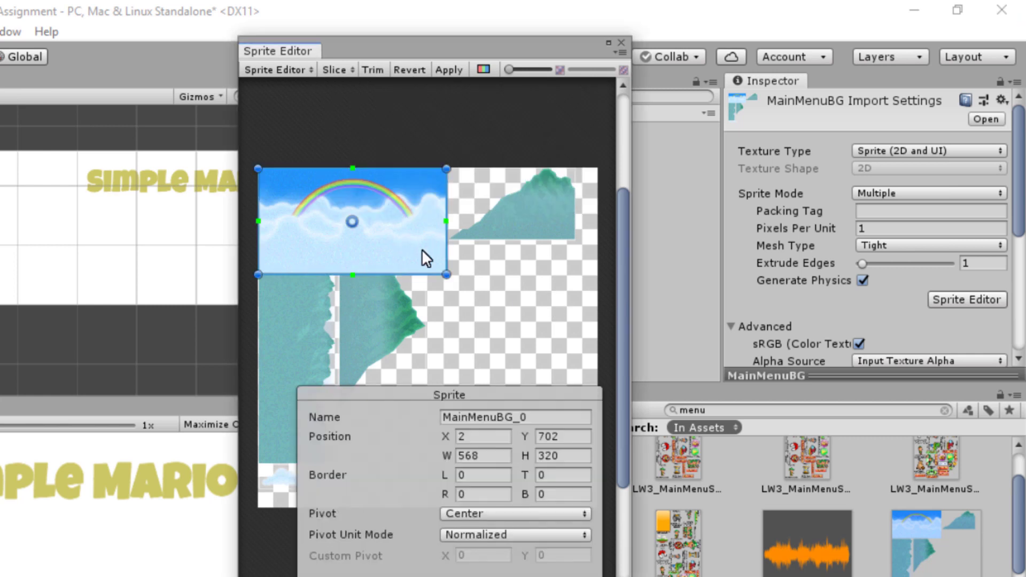
key("Delete")
left_click(504, 219)
left_click(357, 319)
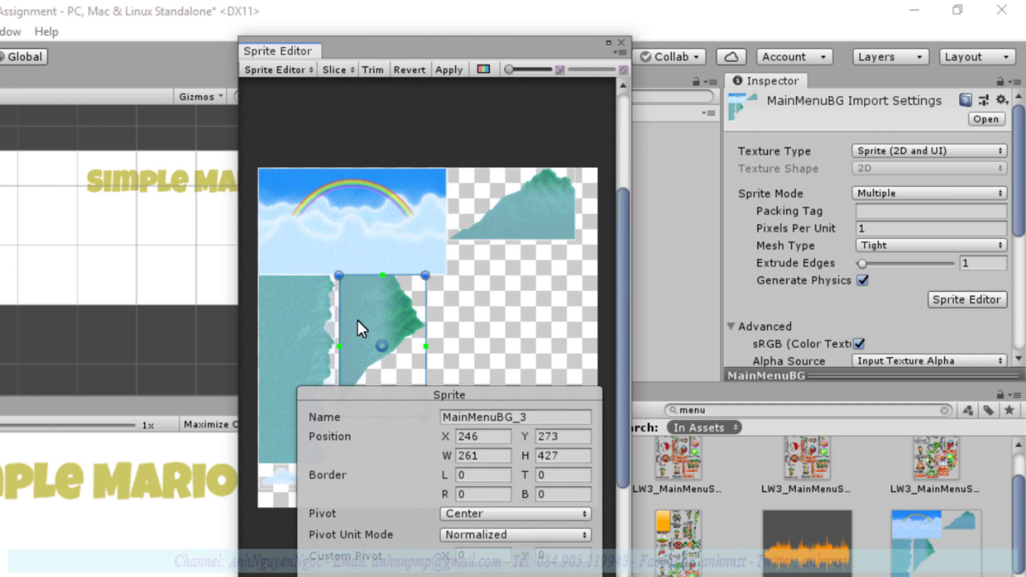
left_click(292, 322)
left_click(340, 235)
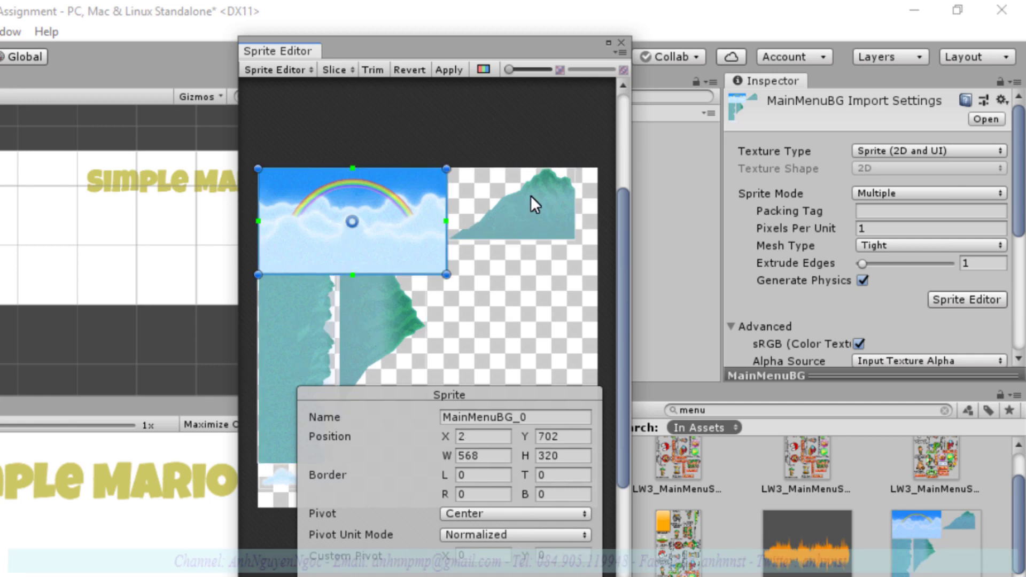
Extend MainMenuBG_1's bottom edge by 3 pixels so the slice measures 385 × 218
left_click(530, 197)
left_click(399, 312)
left_click(315, 320)
left_click(335, 235)
left_click(515, 206)
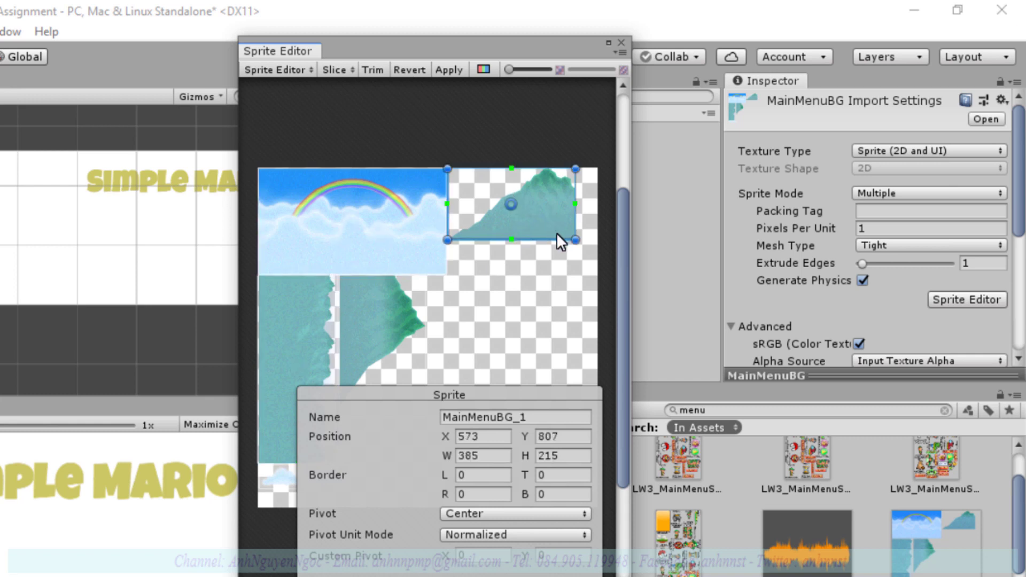
mouse_move(533, 232)
left_mouse_down()
mouse_move(533, 270)
mouse_move(519, 255)
left_mouse_up()
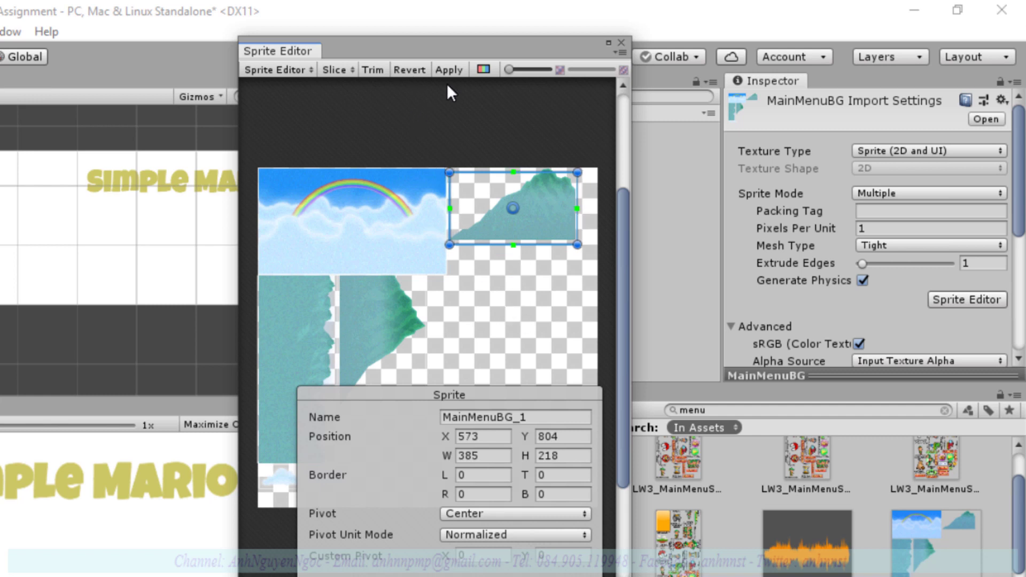
left_click(492, 273)
Re-run Automatic slicing, check the MainMenuBG_0 and MainMenuBG_3 slices, and apply the slices
left_click(346, 69)
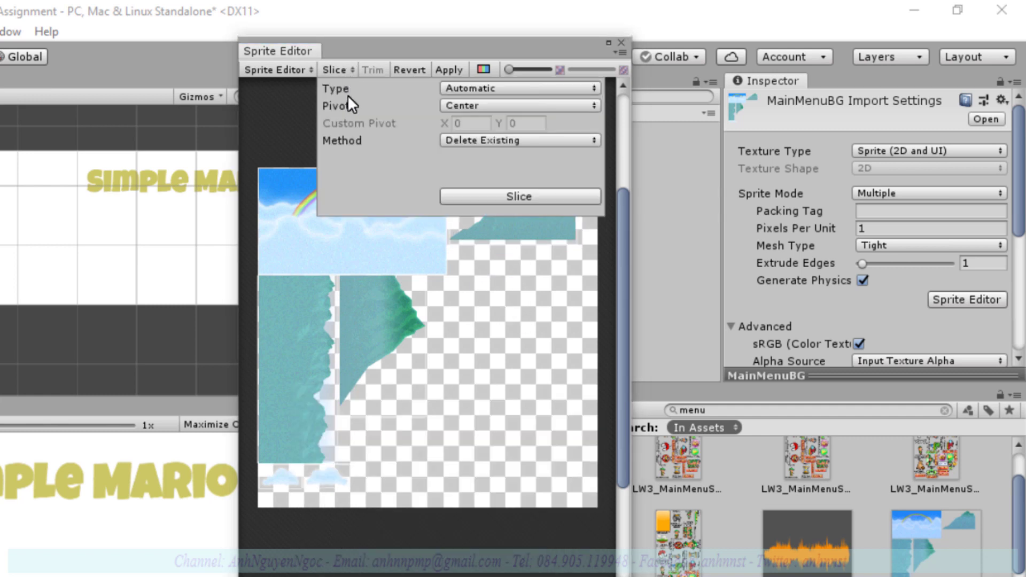
left_click(467, 194)
left_click(524, 203)
left_click(394, 217)
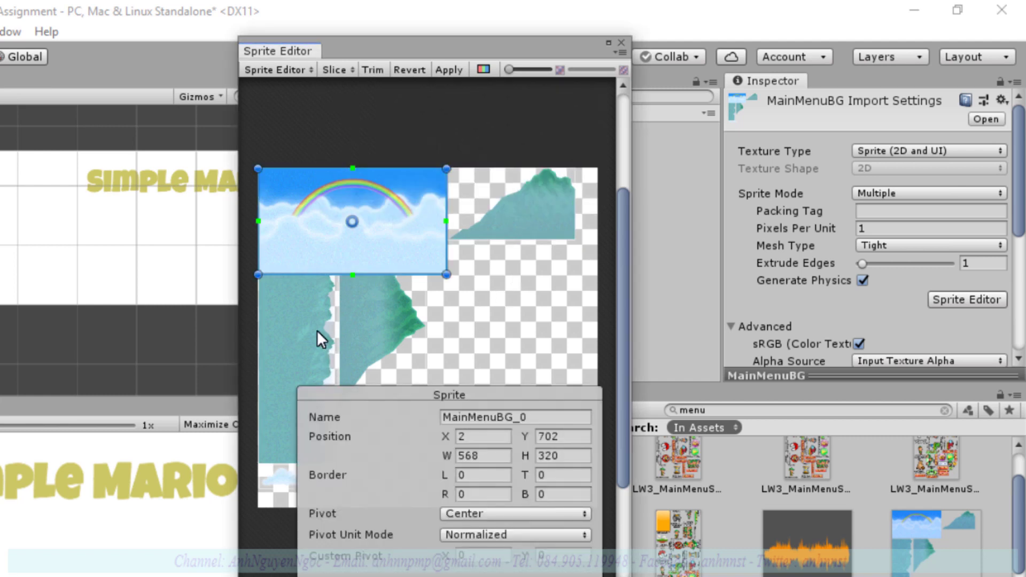
left_click(387, 319)
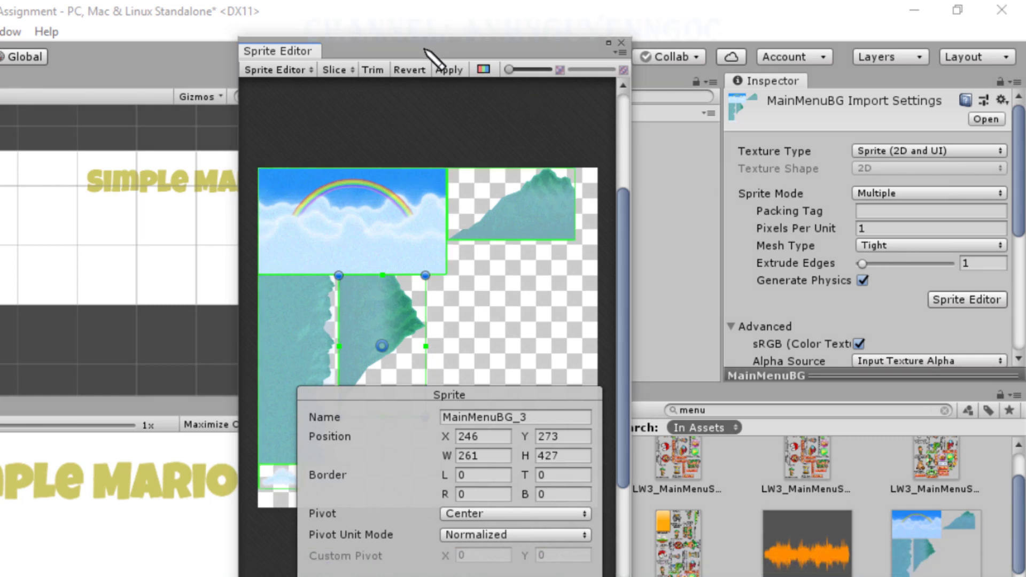
left_click_drag(426, 50, 492, 93)
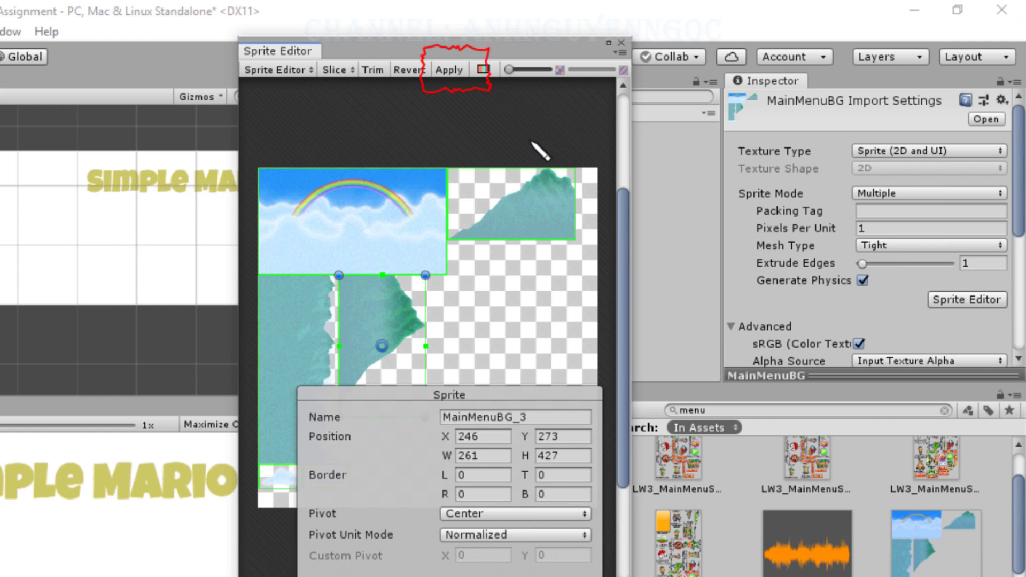
key("Escape")
left_click(449, 70)
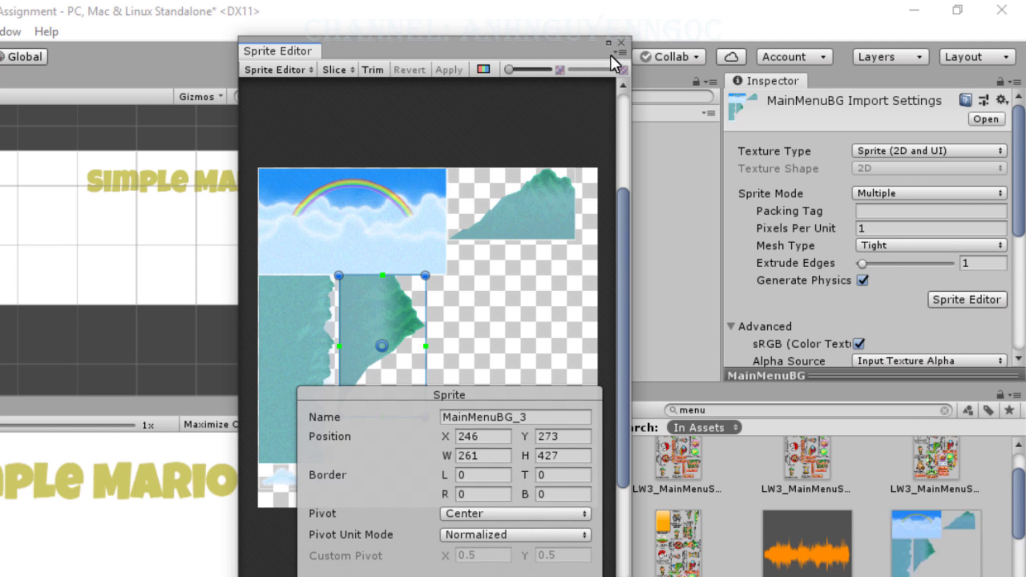
Close the Sprite Editor and enlarge the Project browser and side panels
left_click(622, 43)
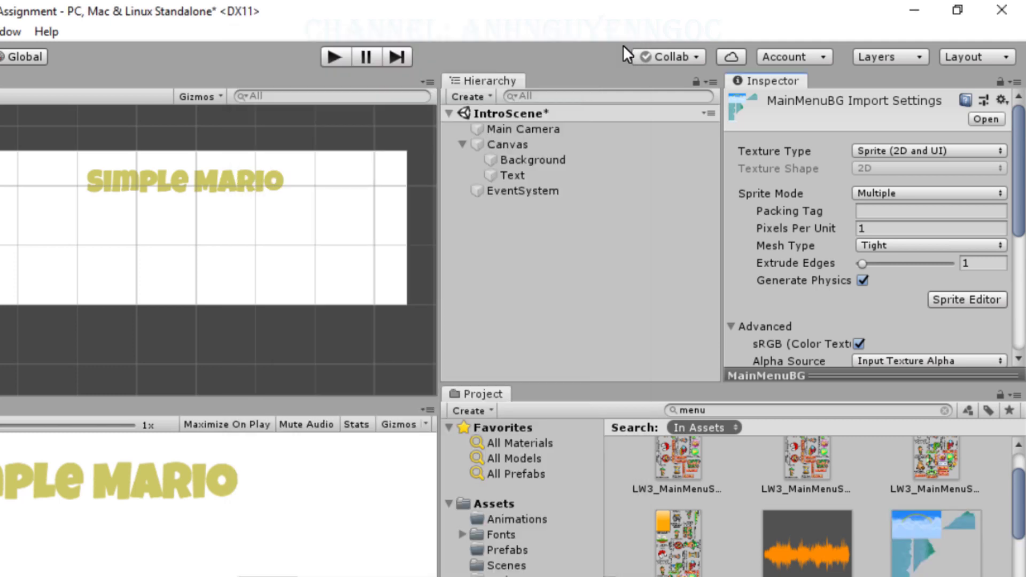
scroll(973, 483, "down", 2)
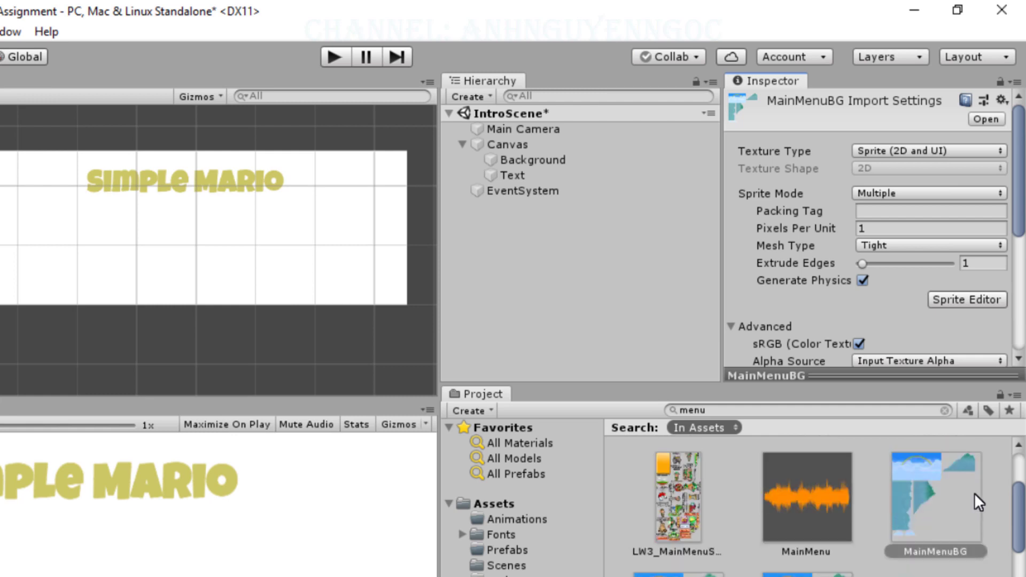
left_click(960, 510)
left_click_drag(688, 385, 690, 346)
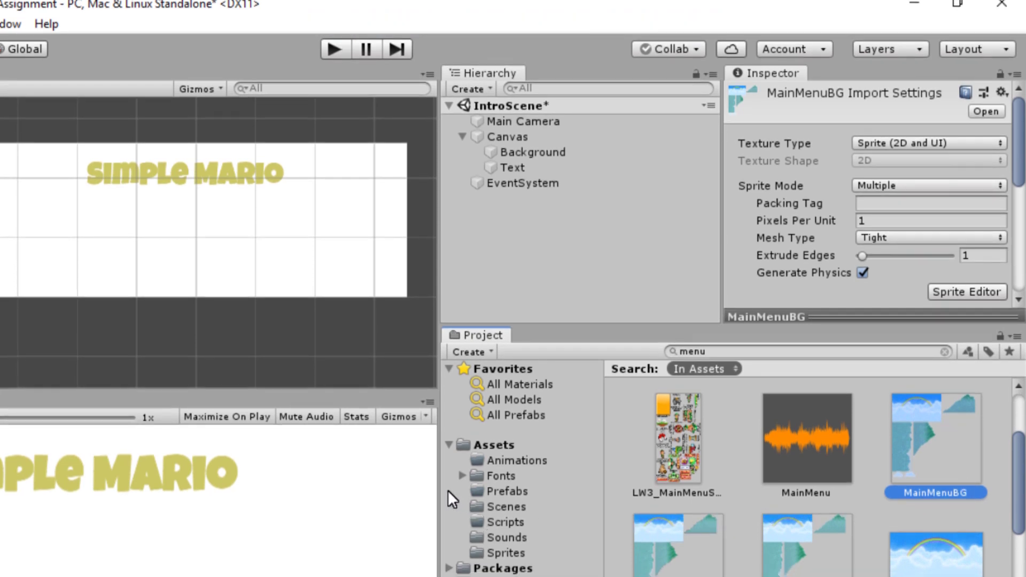
left_click_drag(439, 492, 338, 487)
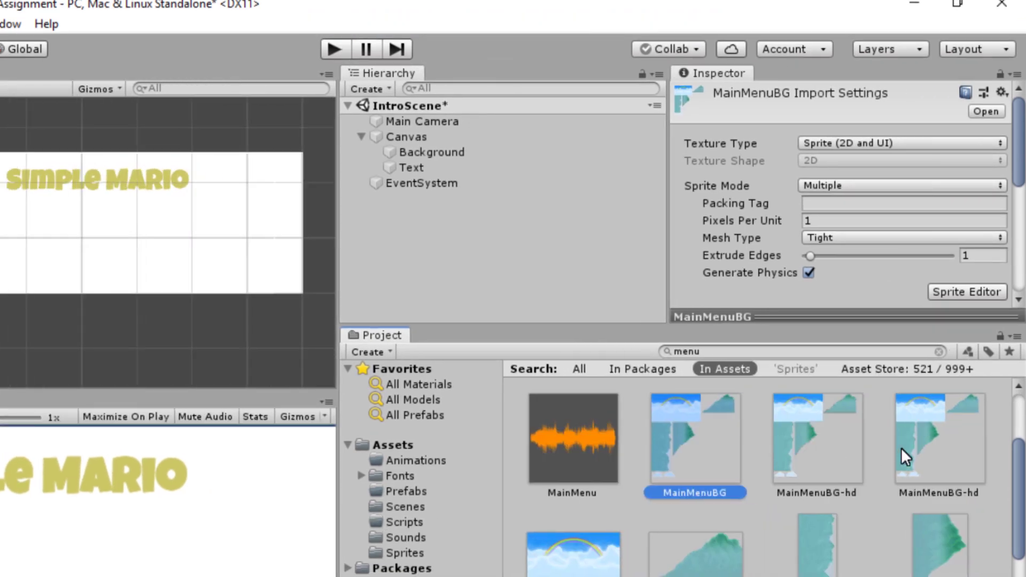
left_click(901, 448)
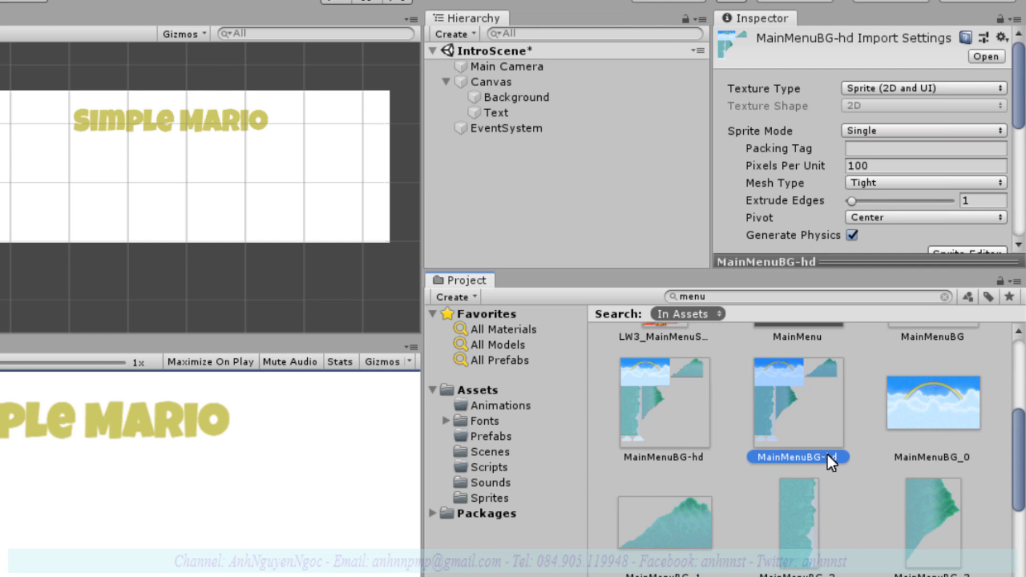
Show the contents of the Sprites folder in the Project window
left_click(490, 498)
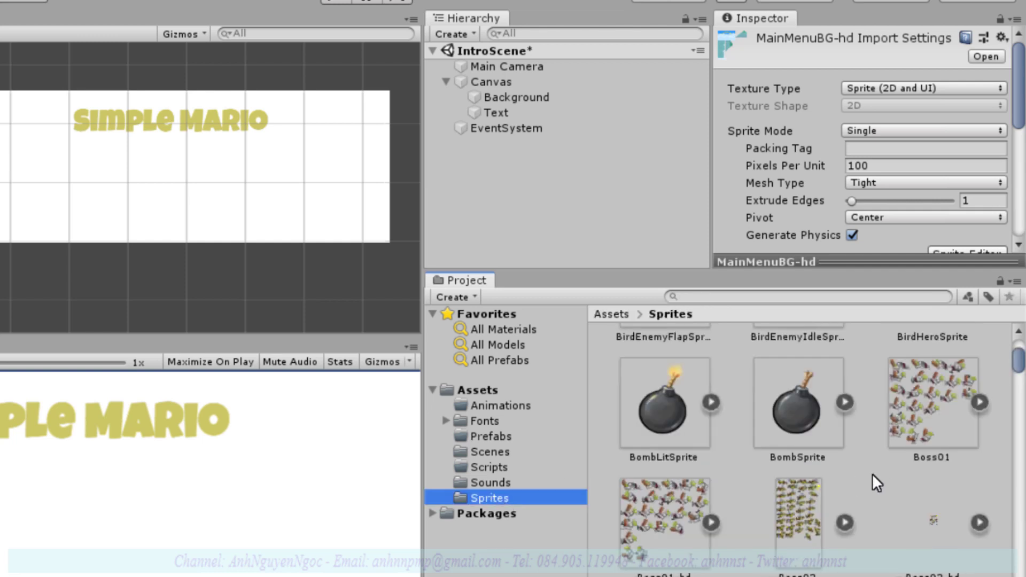
scroll(880, 473, "down", 3)
scroll(880, 472, "down", 3)
scroll(879, 472, "down", 2)
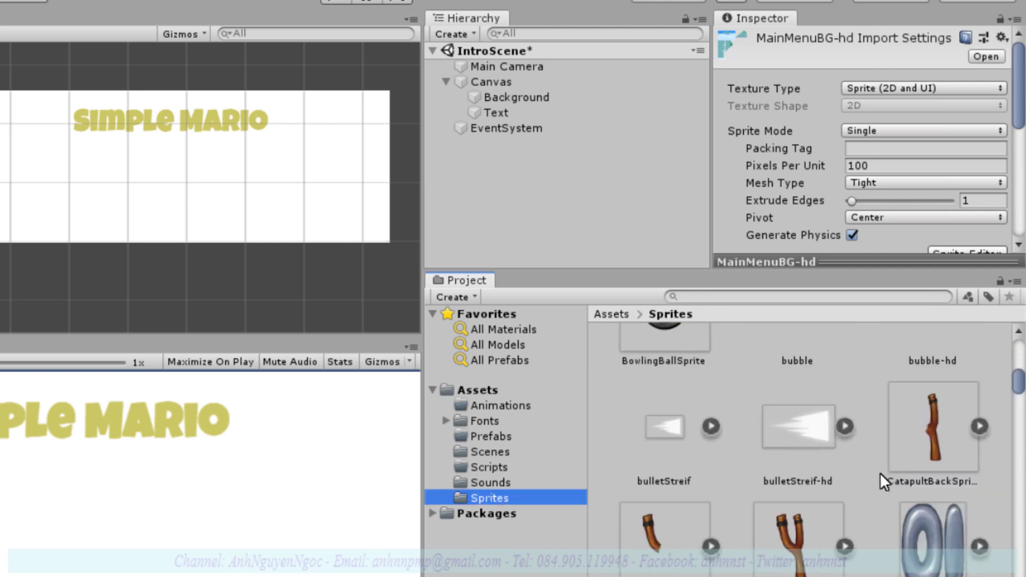
scroll(880, 473, "down", 3)
scroll(881, 471, "down", 3)
scroll(883, 472, "down", 3)
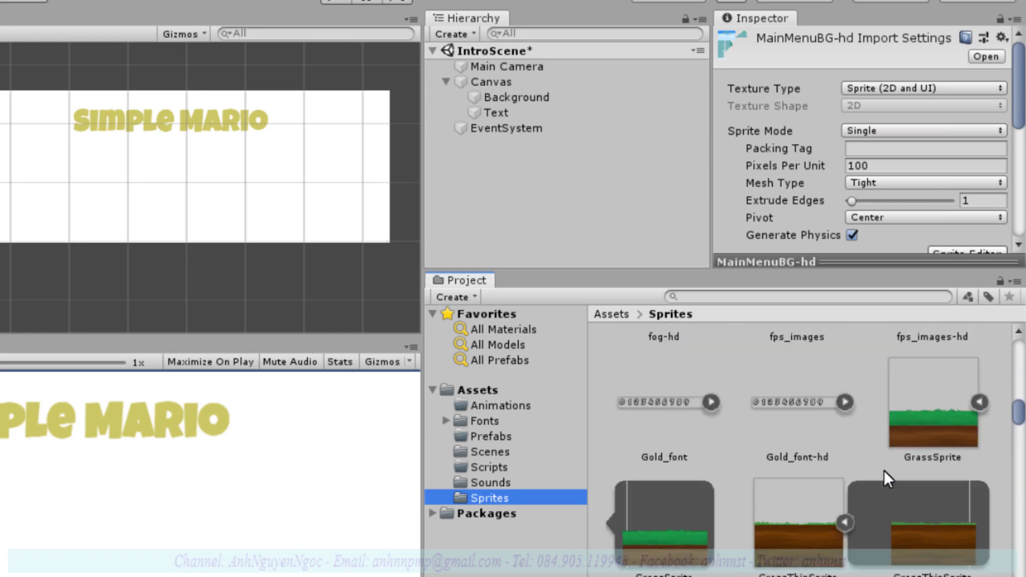
scroll(885, 468, "down", 3)
scroll(886, 465, "down", 3)
scroll(886, 464, "down", 5)
scroll(886, 463, "down", 5)
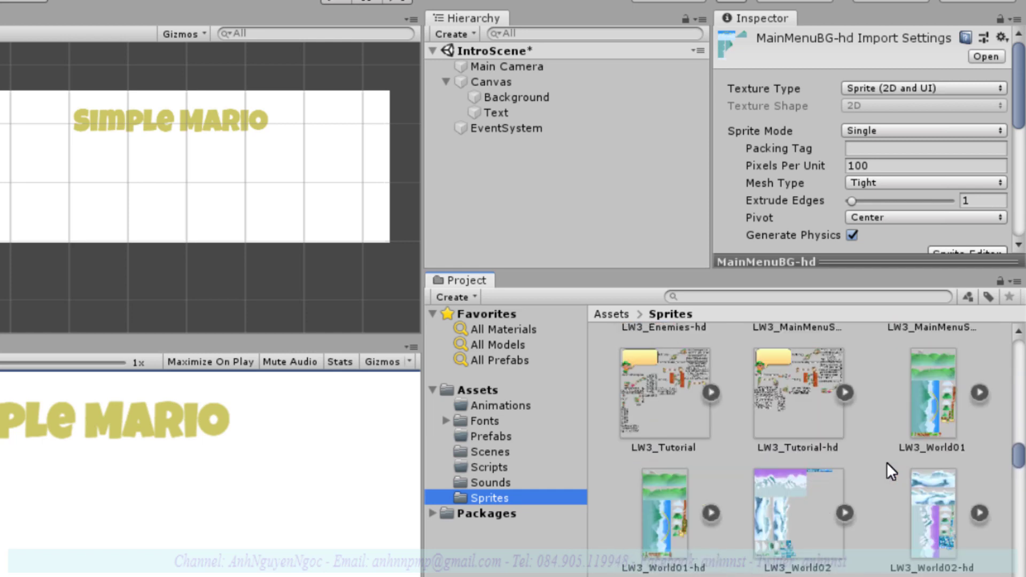
scroll(887, 462, "down", 1)
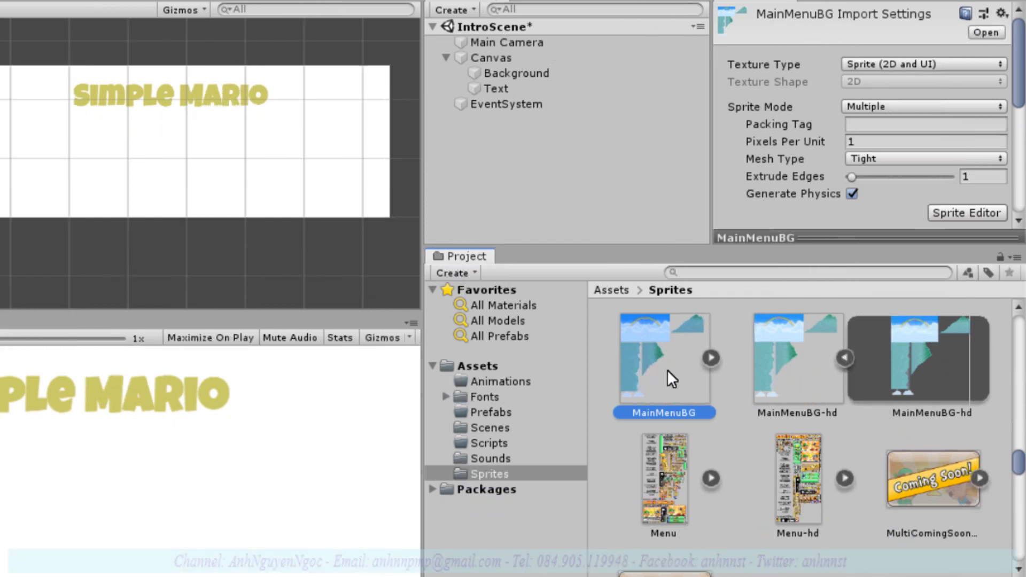
Expand MainMenuBG to check sub-sprites MainMenuBG_0 through MainMenuBG_4, then collapse it
left_click(711, 358)
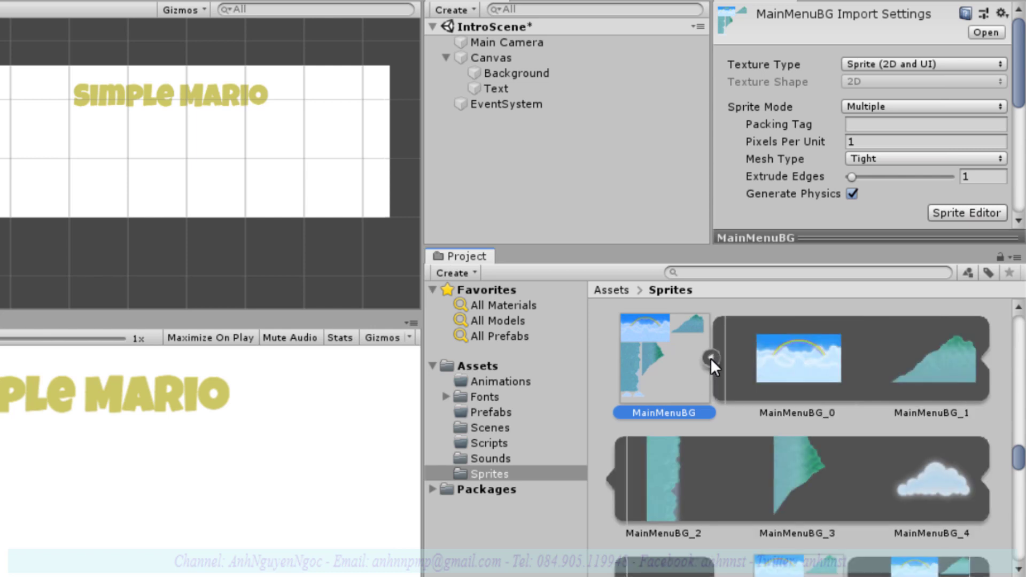
left_click(797, 368)
left_click(938, 364)
left_click(766, 375)
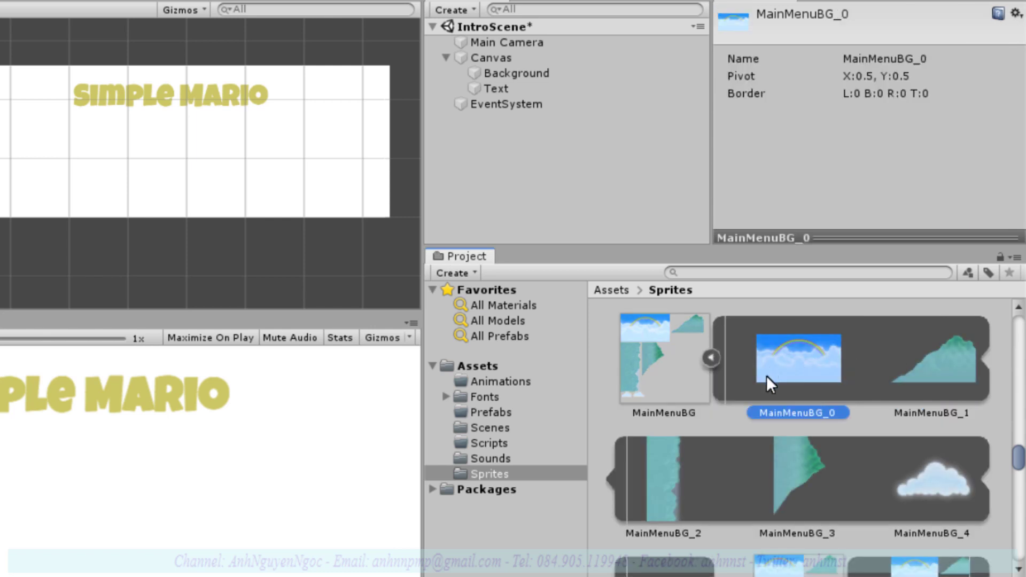
left_click(694, 411)
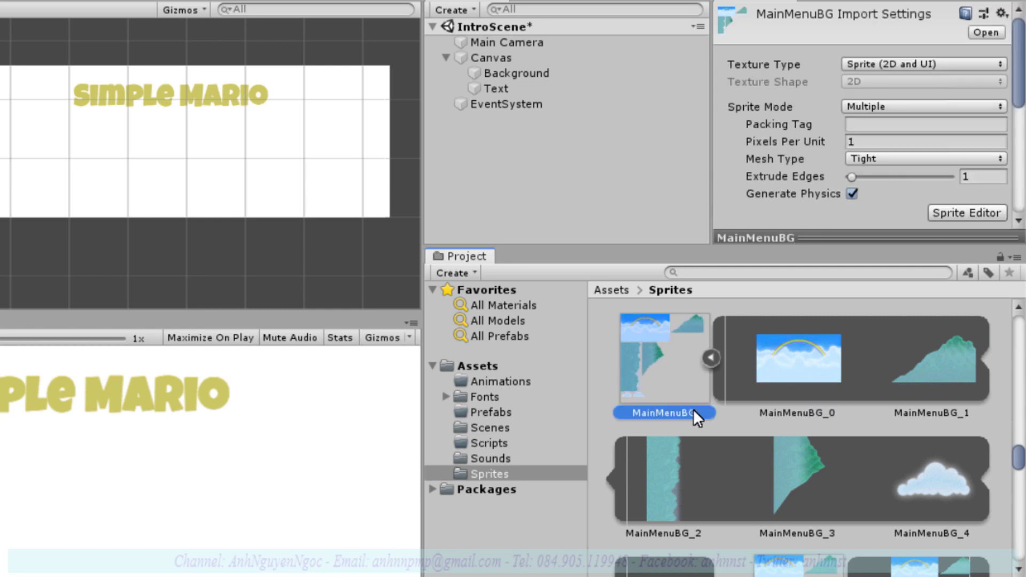
left_click(709, 358)
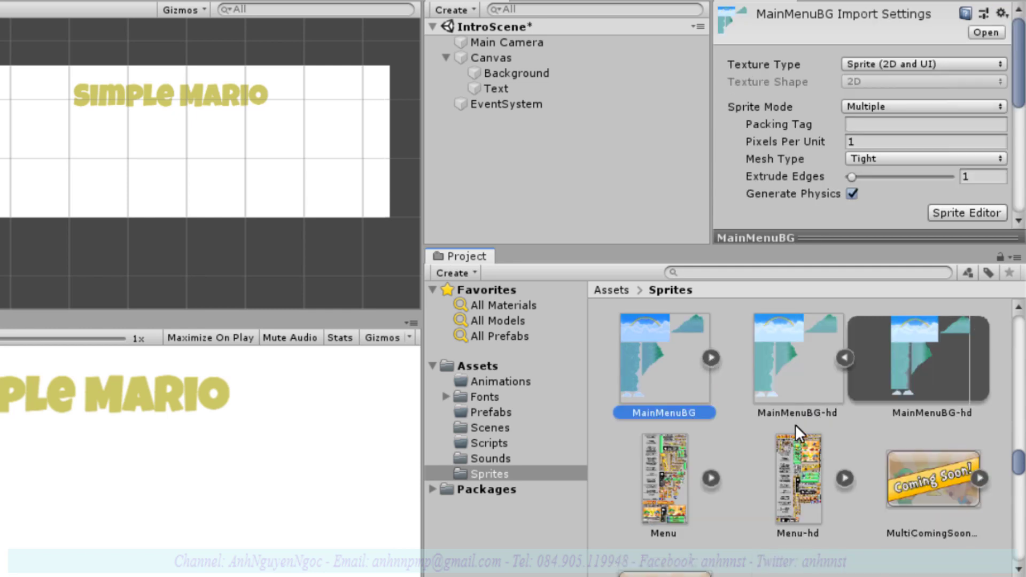
scroll(729, 463, "down", 3)
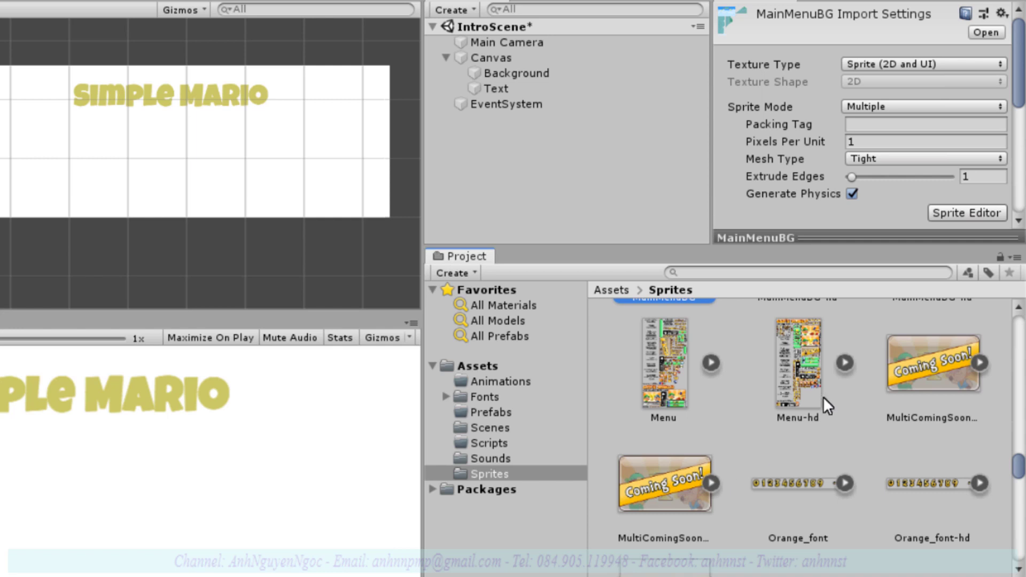
Set Menu-hd to Sprite Mode Multiple with 1 pixel per unit
left_click(809, 419)
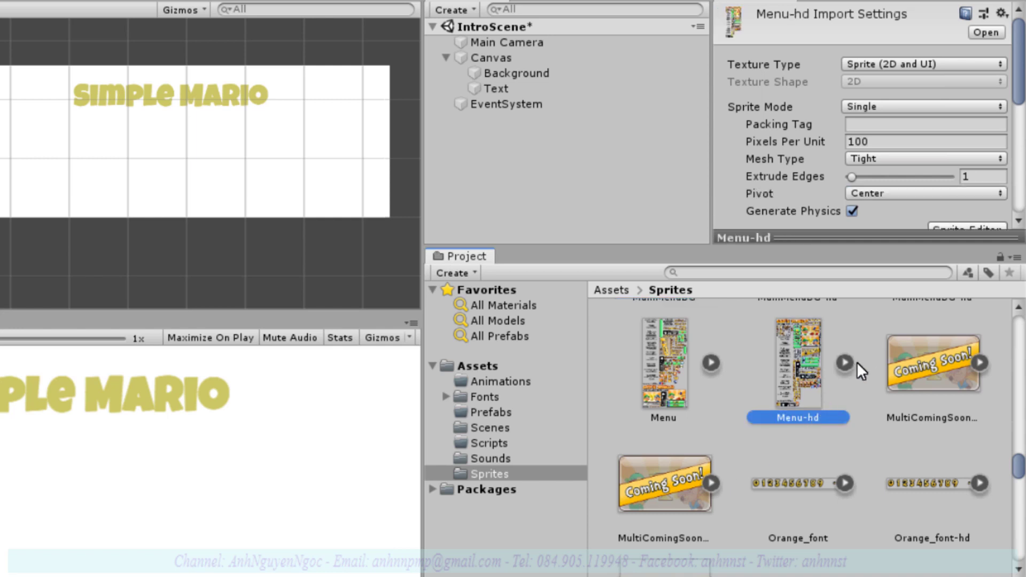
left_click(882, 146)
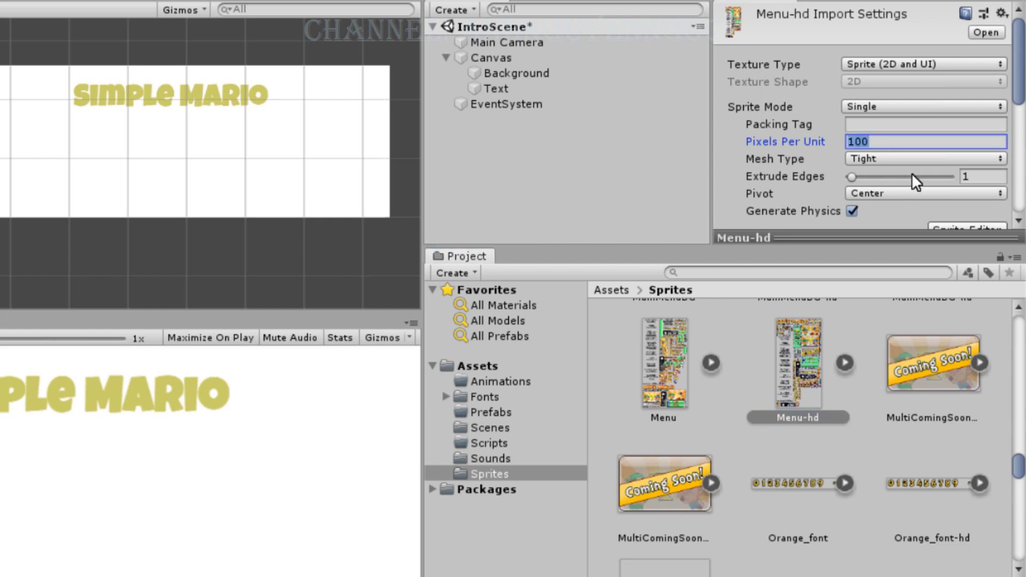
type("1")
left_click(906, 108)
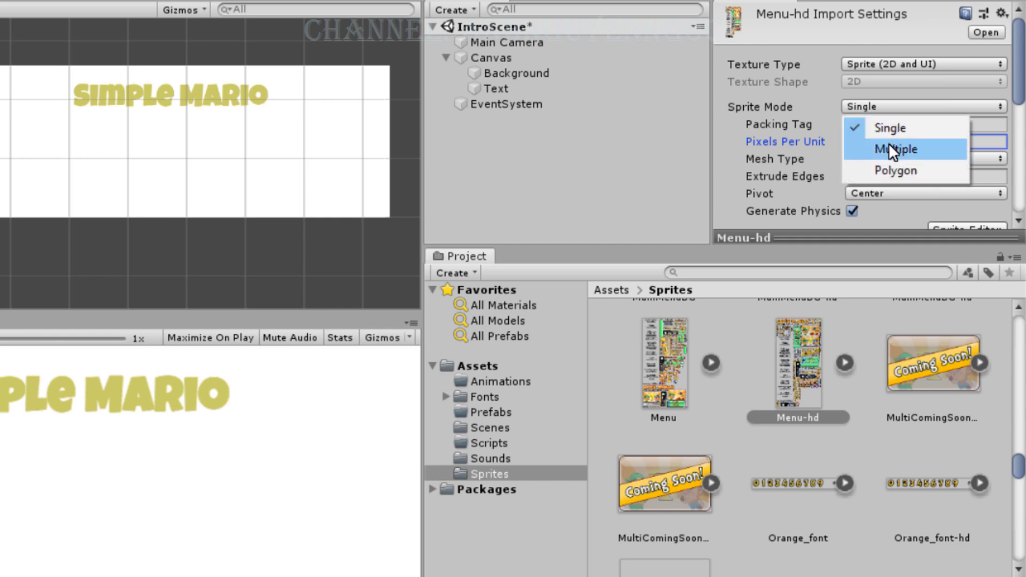
left_click(888, 145)
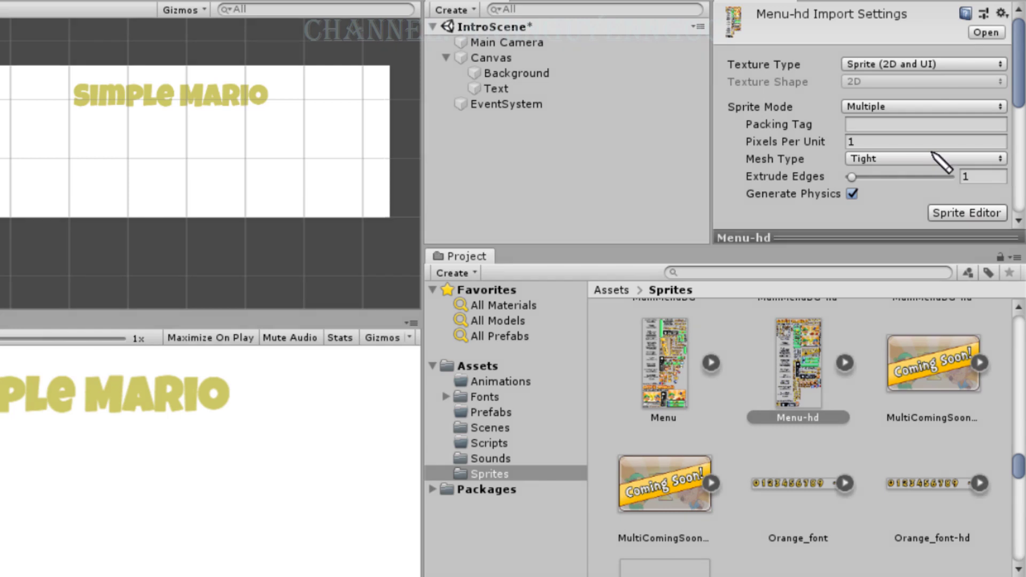
mouse_move(837, 96)
left_mouse_down()
mouse_move(828, 107)
mouse_move(886, 147)
mouse_move(890, 131)
left_mouse_up()
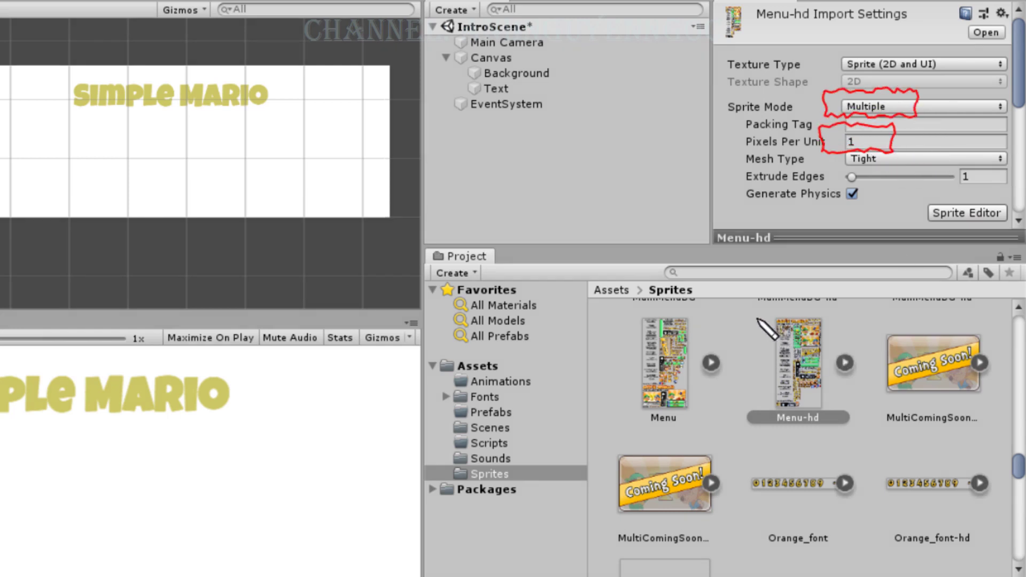
mouse_move(841, 414)
left_mouse_down()
mouse_move(844, 422)
mouse_move(888, 166)
mouse_move(875, 164)
mouse_move(895, 186)
left_mouse_up()
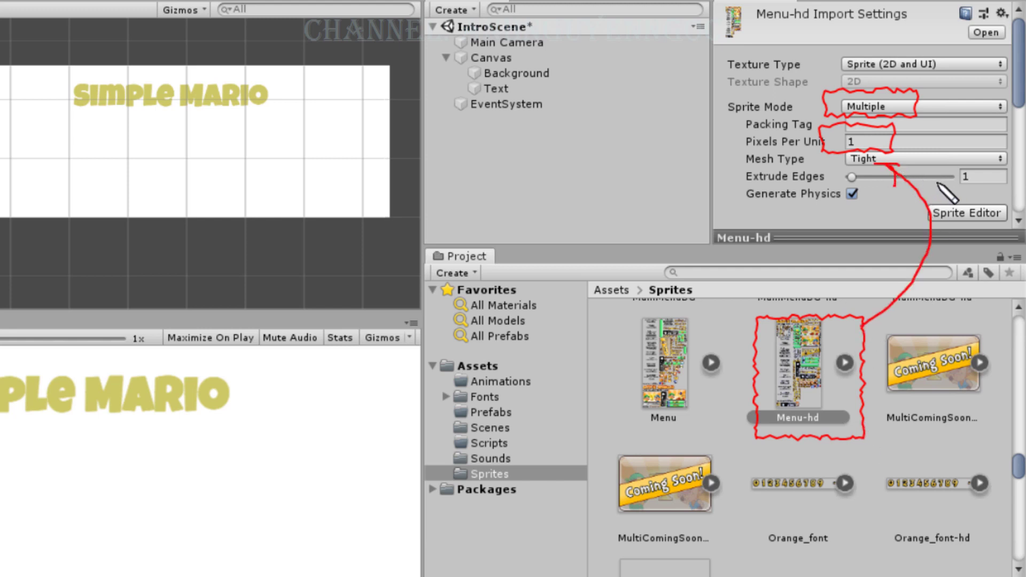
key("Escape")
Switch Menu-hd's Filter Mode to Point (no filter) and apply the import settings
scroll(934, 168, "down", 2)
scroll(929, 151, "down", 4)
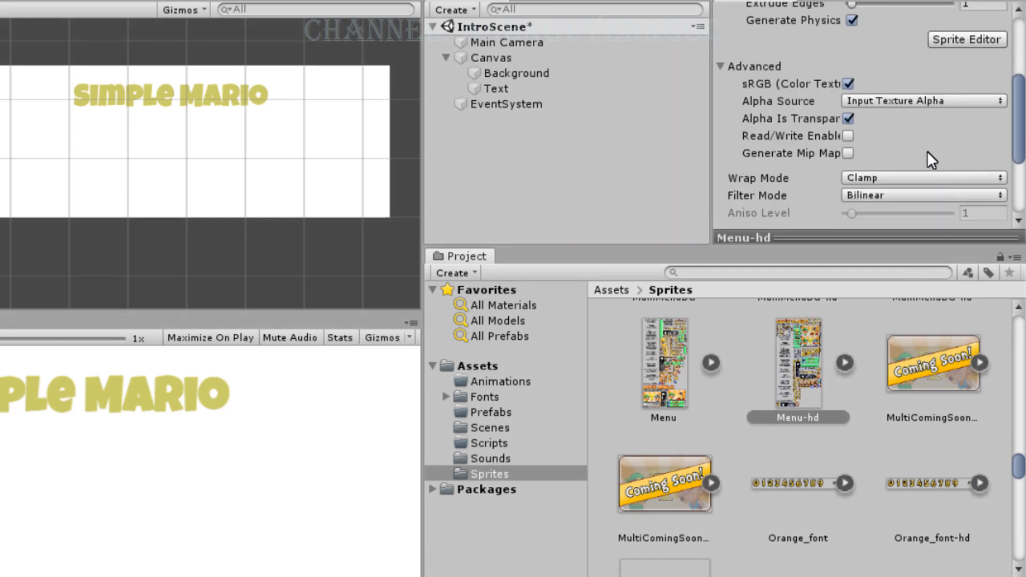
scroll(928, 151, "down", 2)
scroll(927, 155, "down", 3)
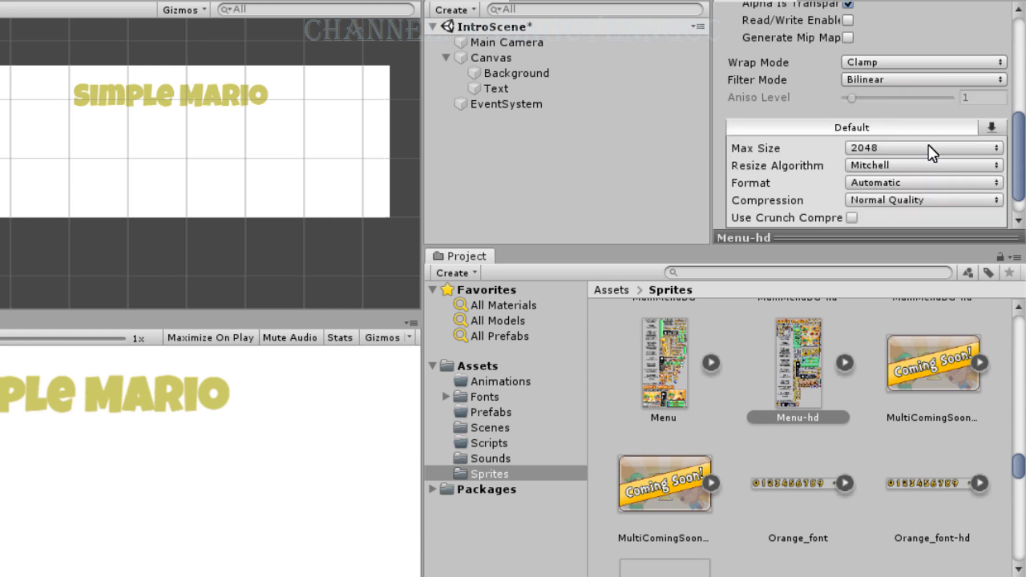
left_click(894, 80)
left_click(898, 101)
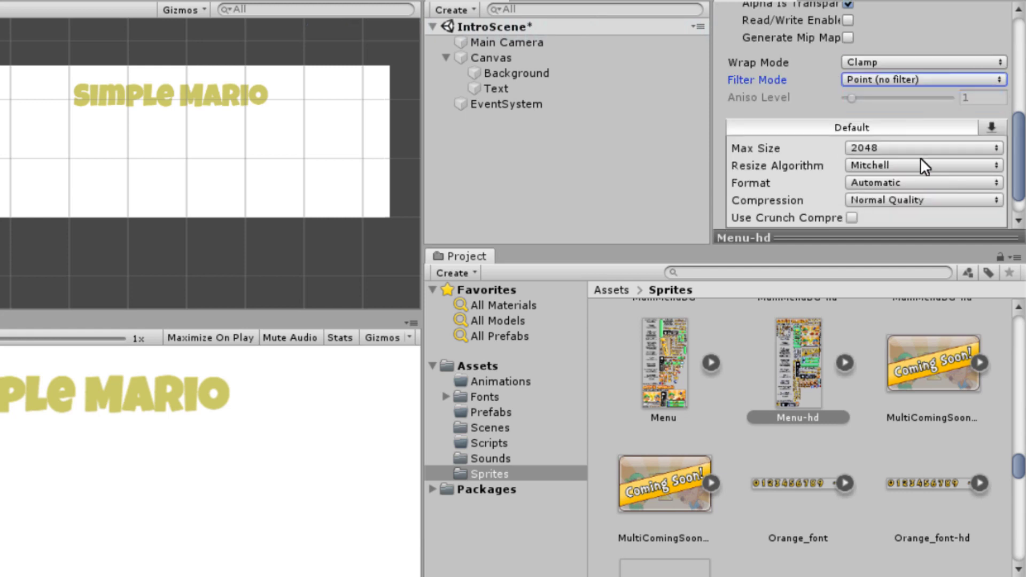
scroll(920, 159, "down", 2)
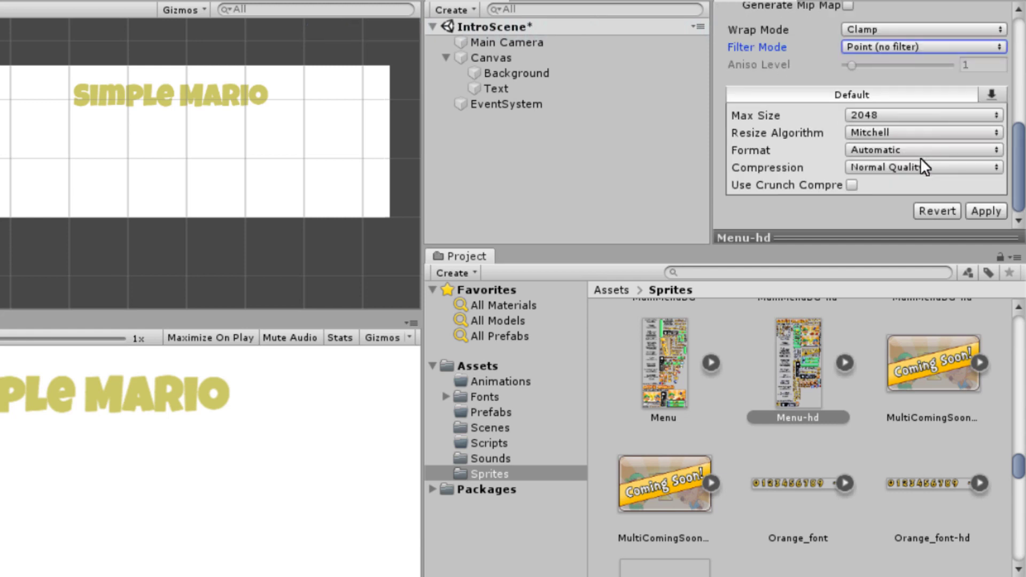
left_click(989, 212)
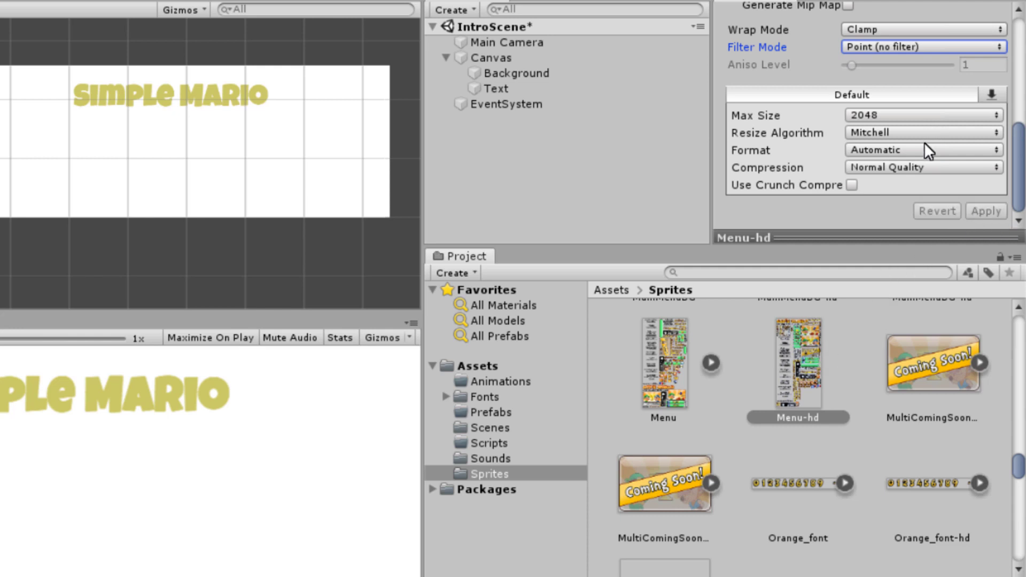
scroll(924, 150, "up", 10)
scroll(926, 147, "up", 3)
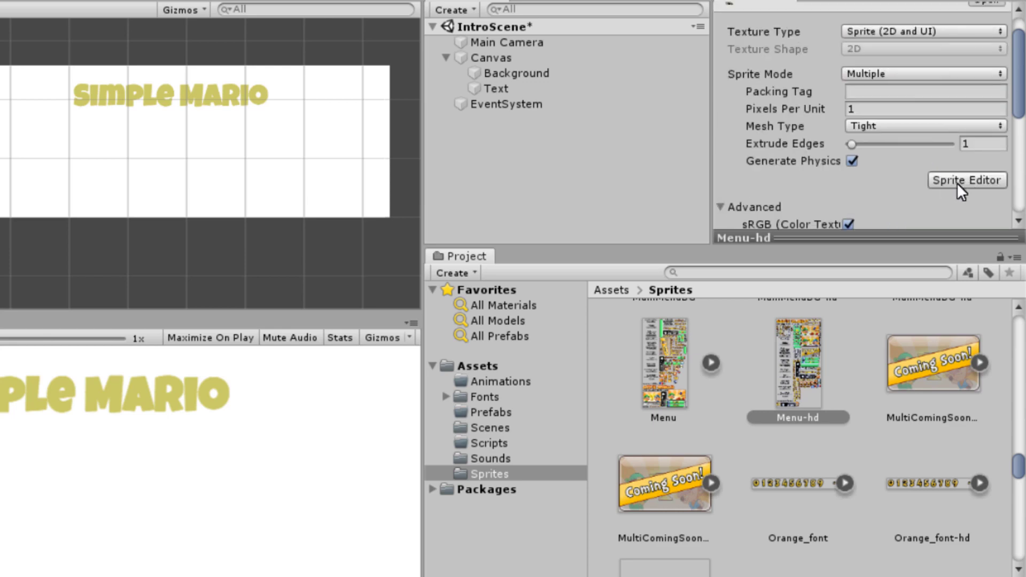
Auto-slice Menu-hd in the Sprite Editor with the Automatic slice type
left_click(957, 181)
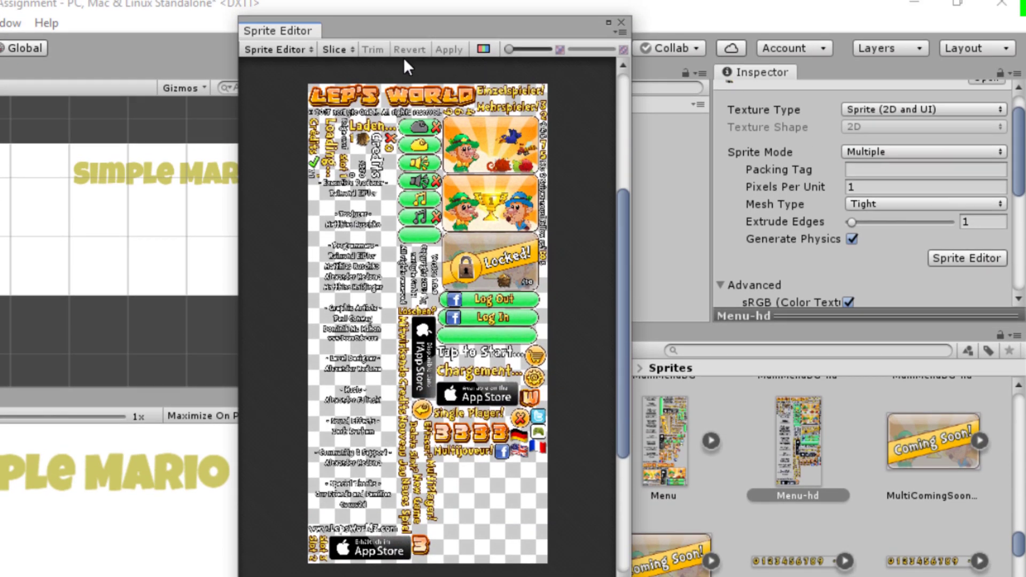
left_click(340, 53)
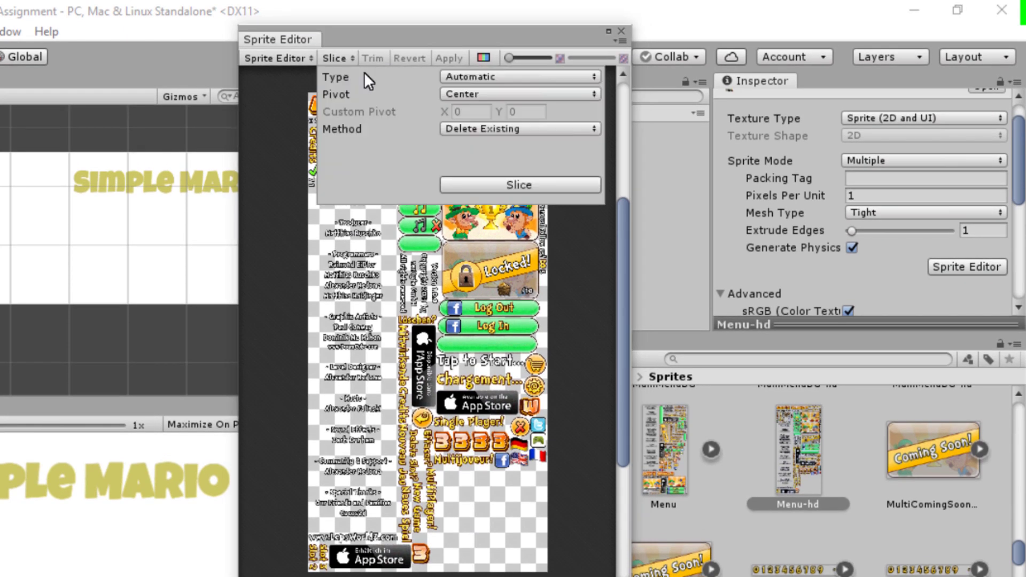
left_click(486, 76)
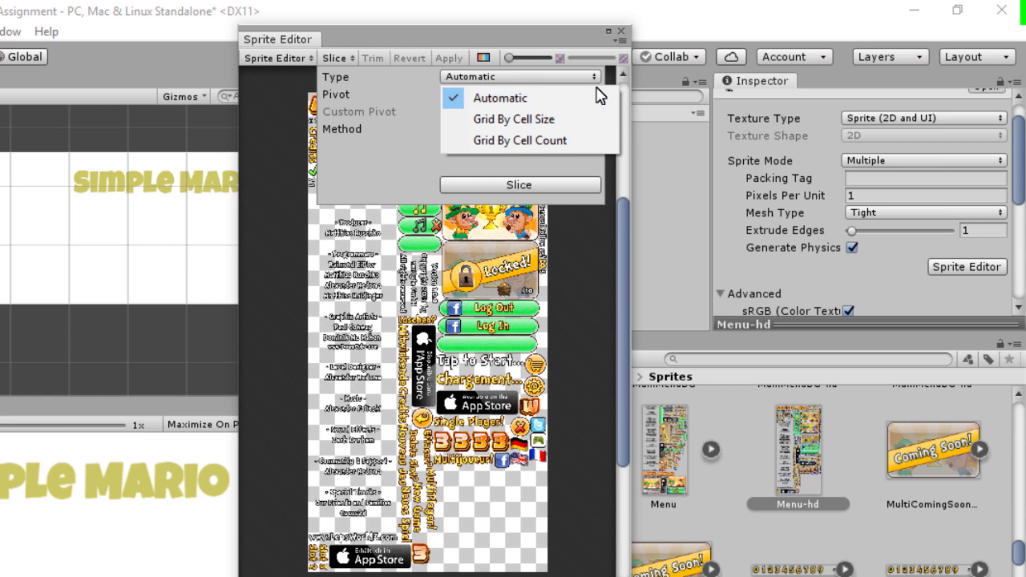
left_click(583, 92)
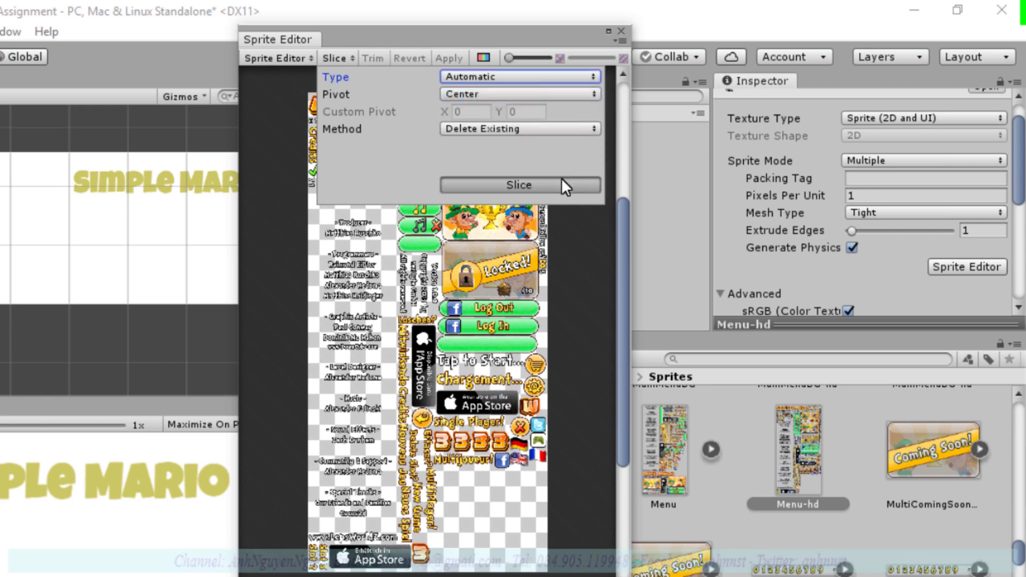
left_click(561, 179)
left_click(576, 256)
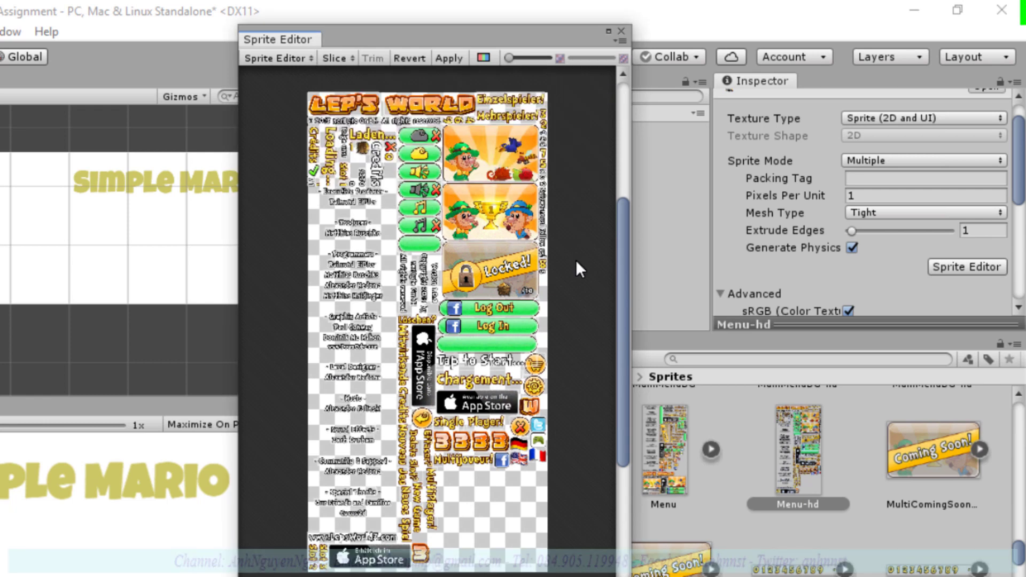
Check the trophy, Locked and Log Out slices, apply the slicing, and close the Sprite Editor
left_click(506, 221)
left_click(505, 157)
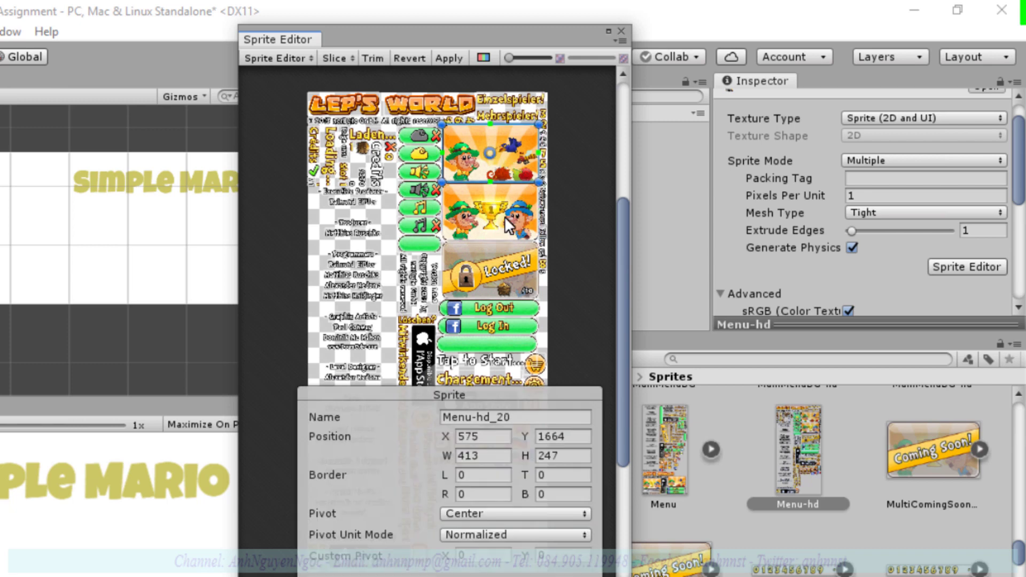
left_click(504, 216)
left_click(498, 274)
left_click(506, 311)
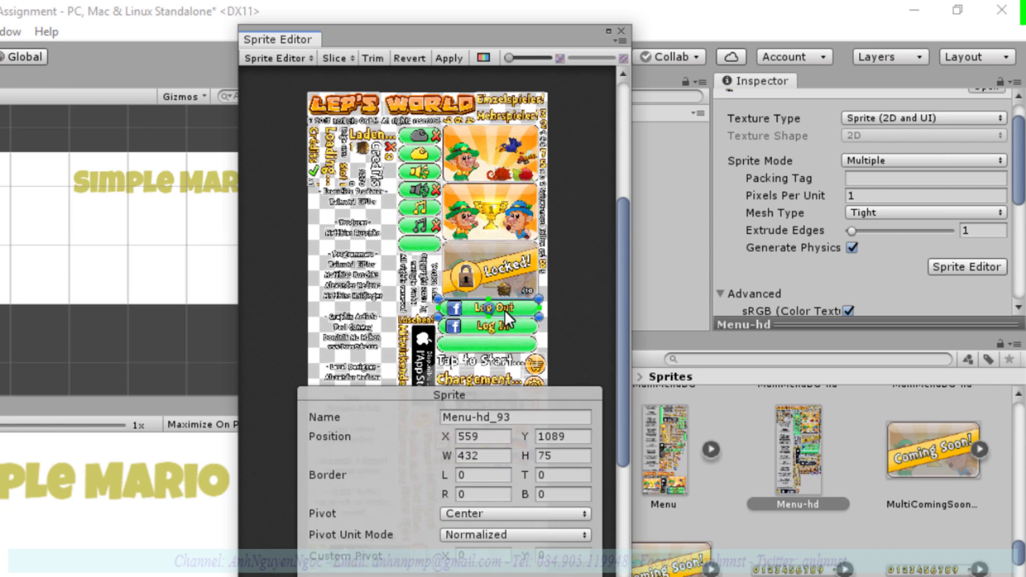
left_click(444, 59)
left_click(457, 59)
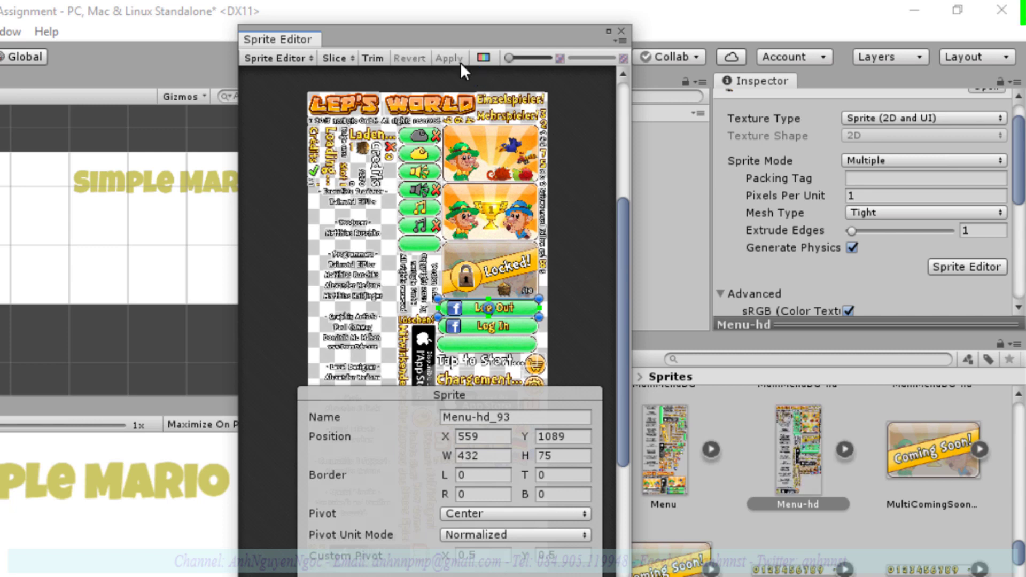
left_click(621, 31)
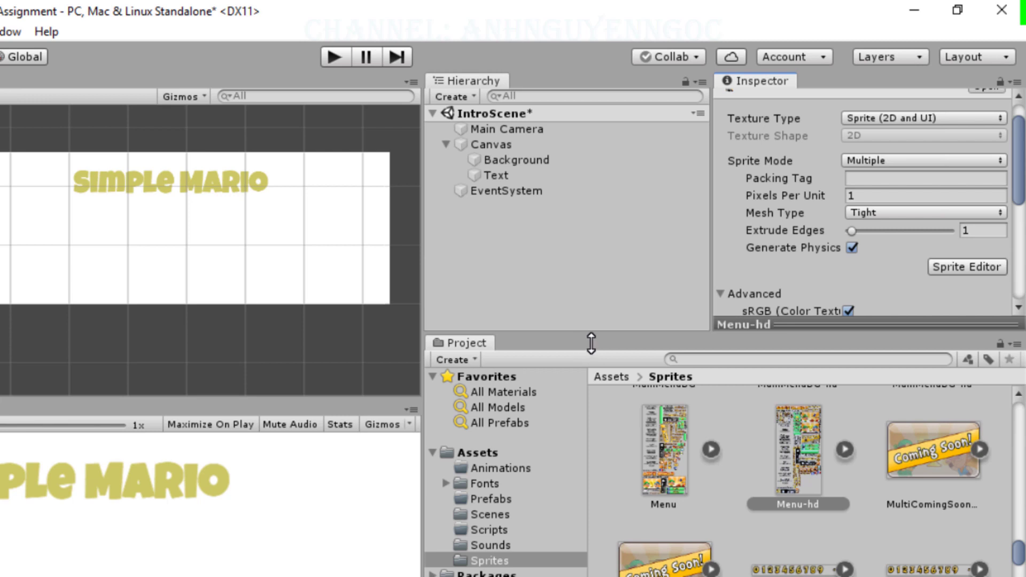
Select the Background object and bring its Source Image setting into view
left_click_drag(591, 335, 593, 457)
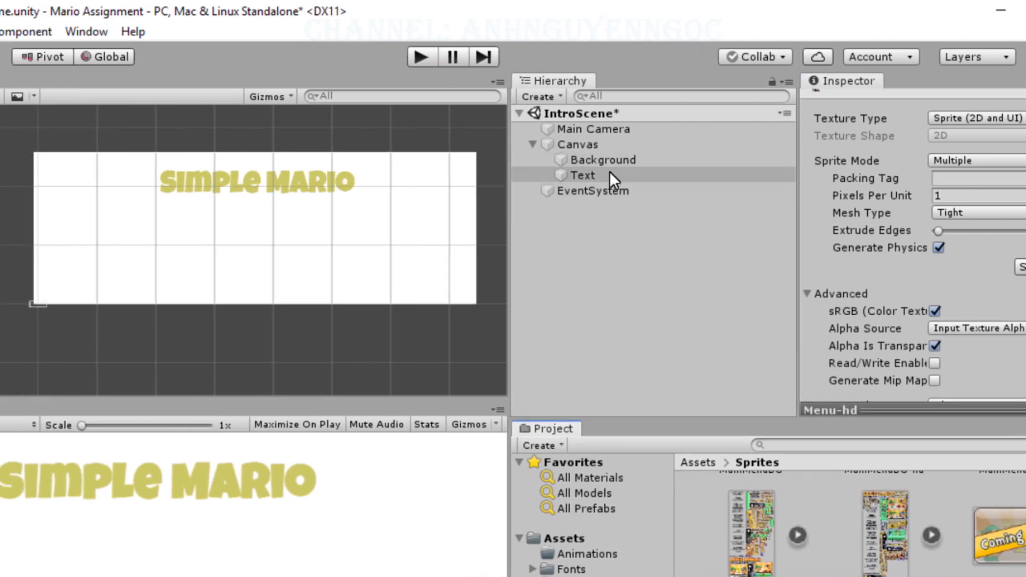
left_click(615, 160)
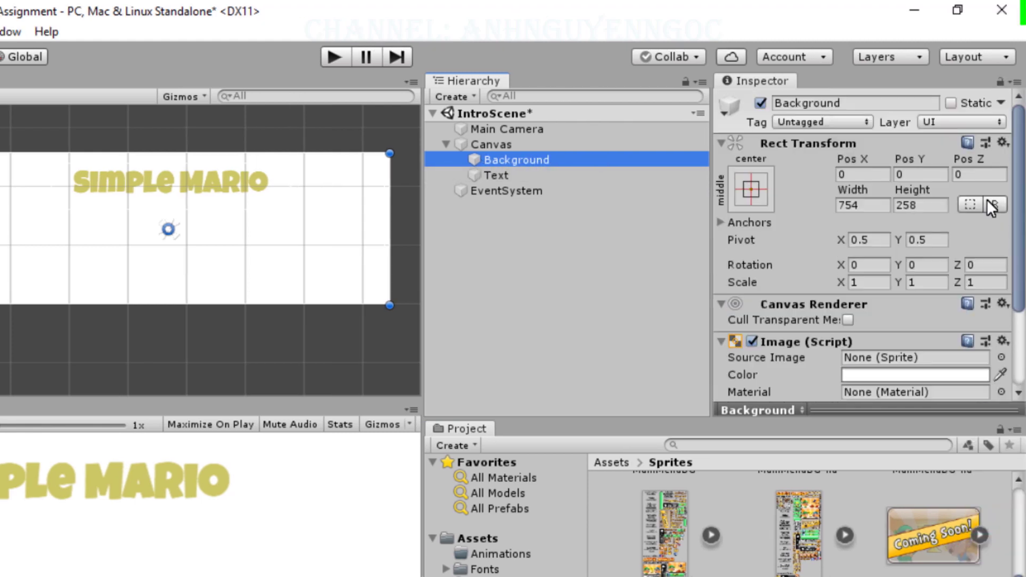
scroll(957, 251, "down", 4)
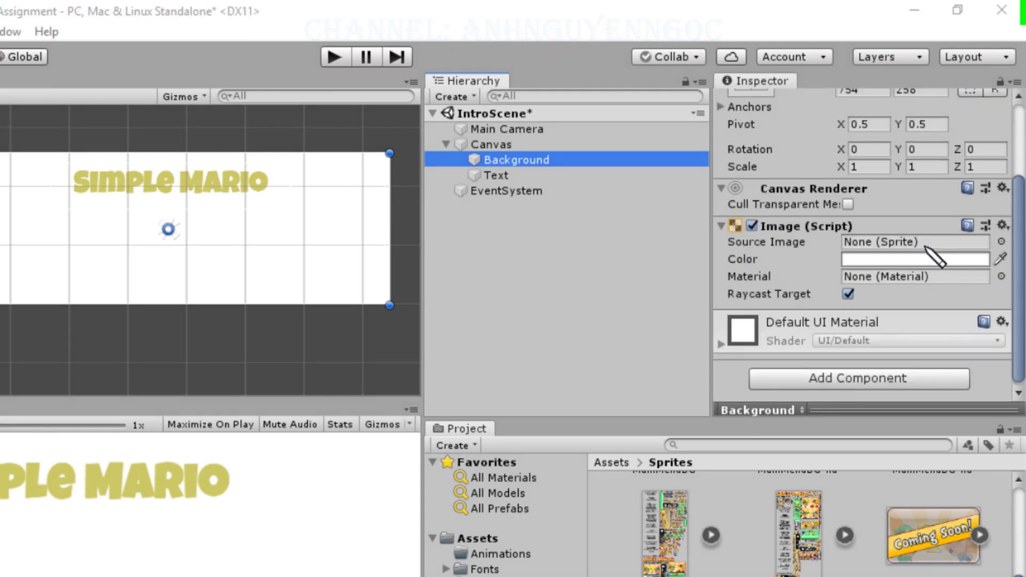
left_click_drag(716, 214, 1005, 235)
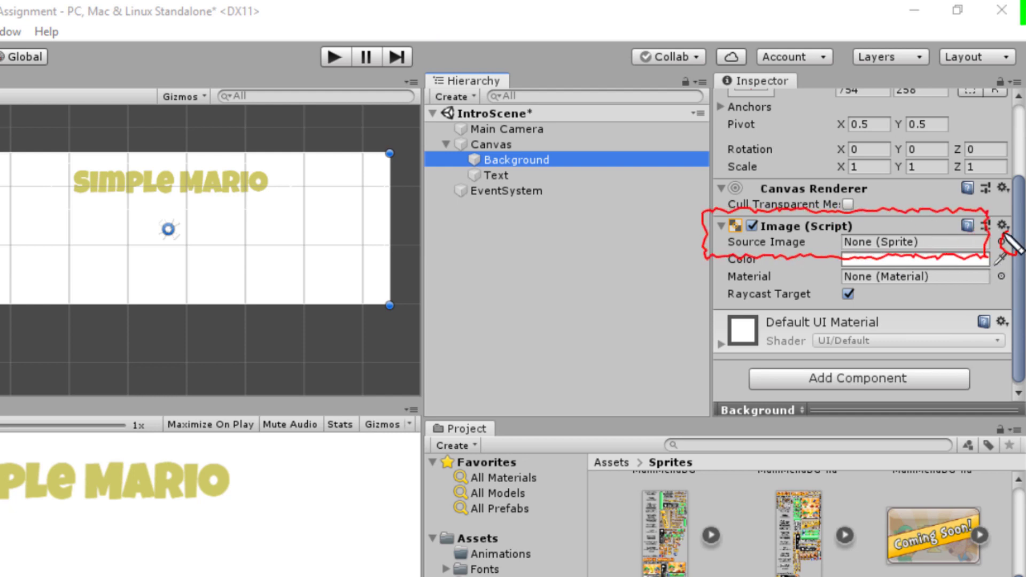
Search 'main' in the sprite picker and assign MainMenuBG_0 as Background's Source Image
left_click(1001, 241)
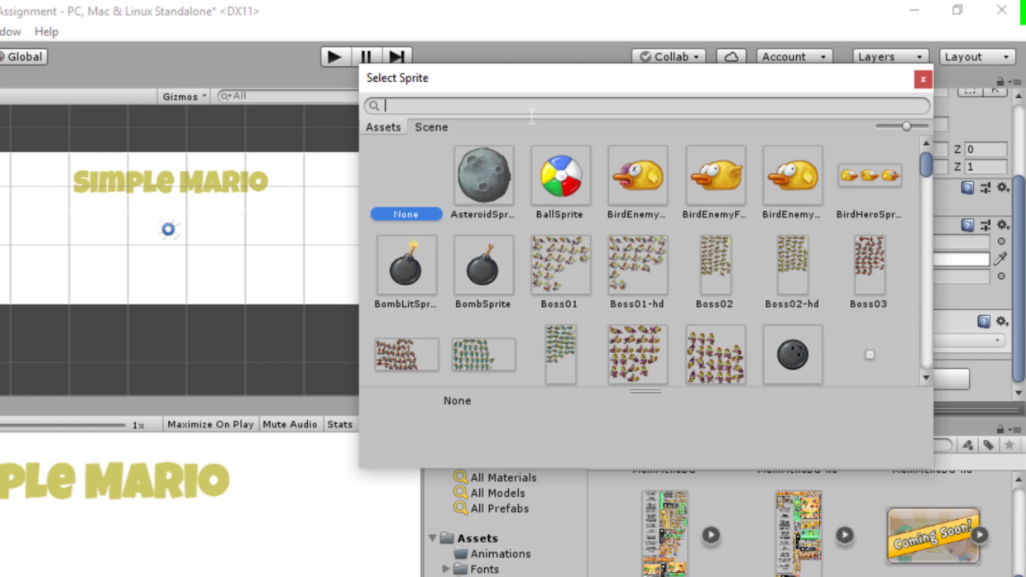
type("man")
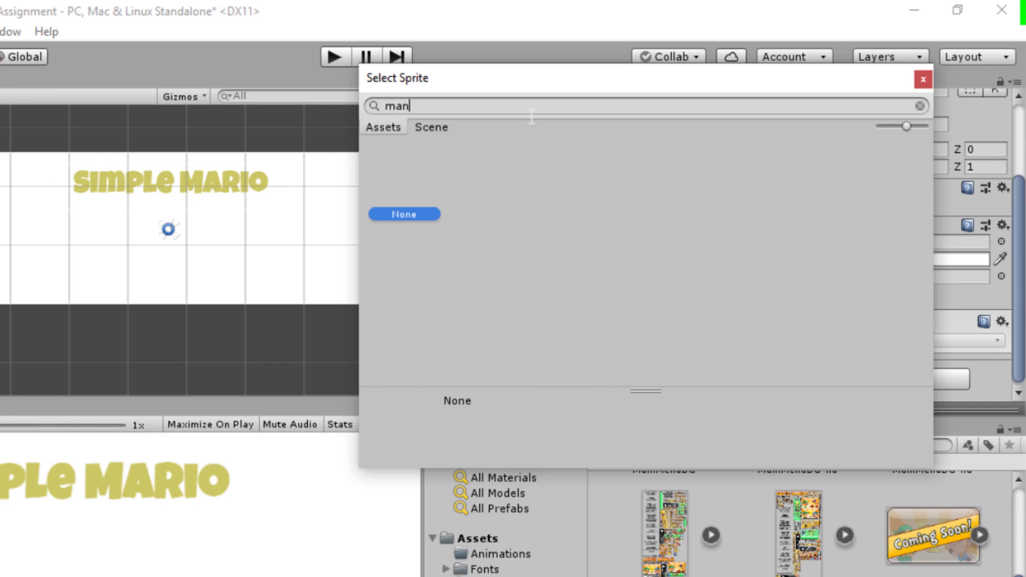
key("BackSpace")
type("in")
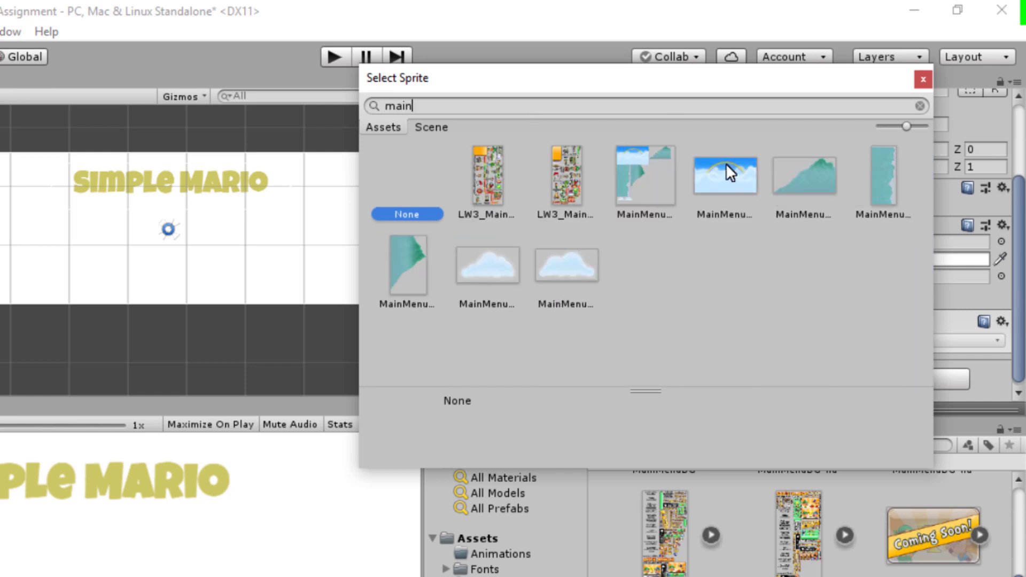
left_click(728, 172)
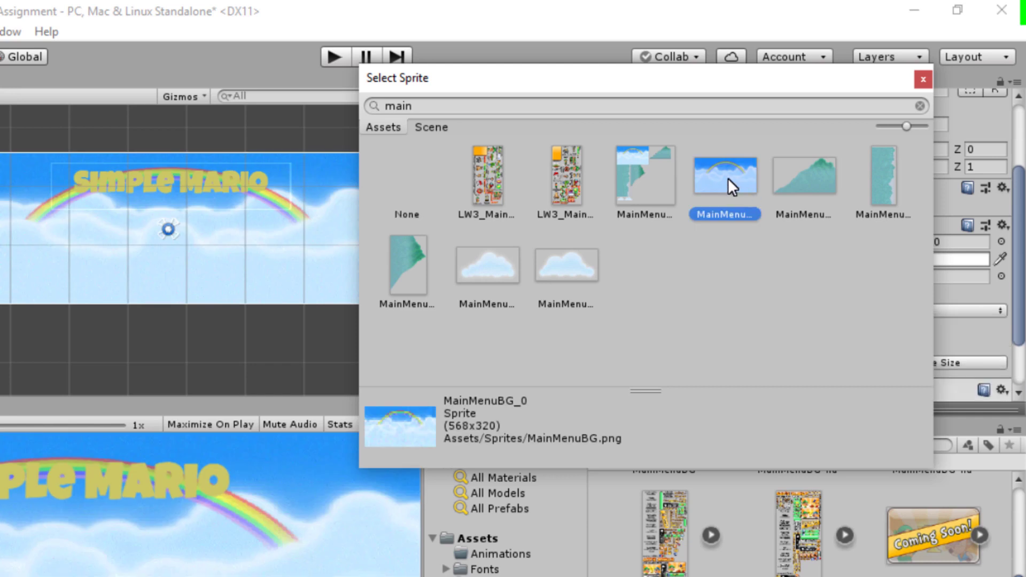
double_click(728, 178)
scroll(925, 271, "down", 4)
scroll(925, 275, "down", 1)
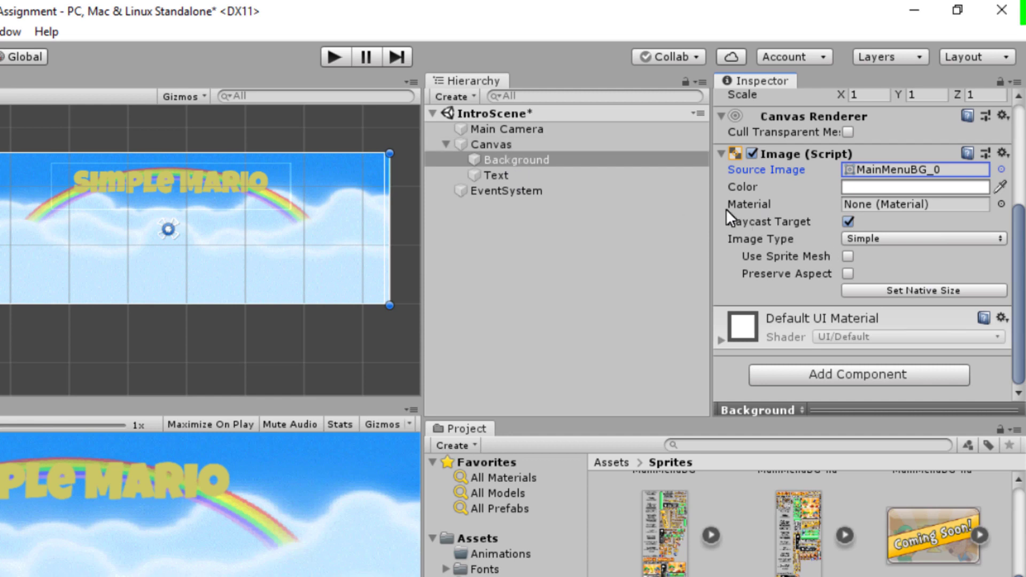
left_click(483, 144)
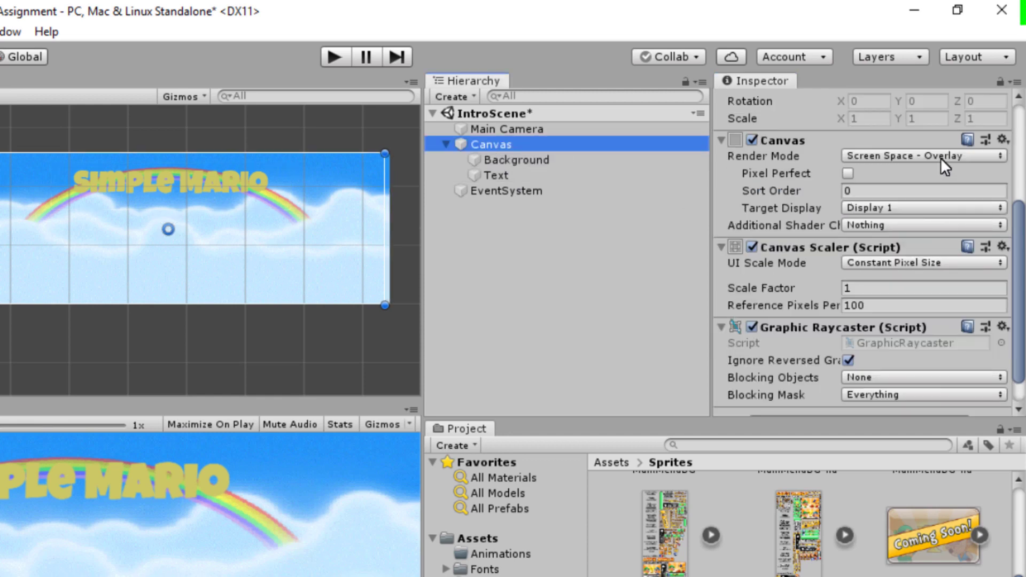
Set the Canvas Render Mode to Screen Space - Camera with Main Camera as Render Camera
left_click(941, 158)
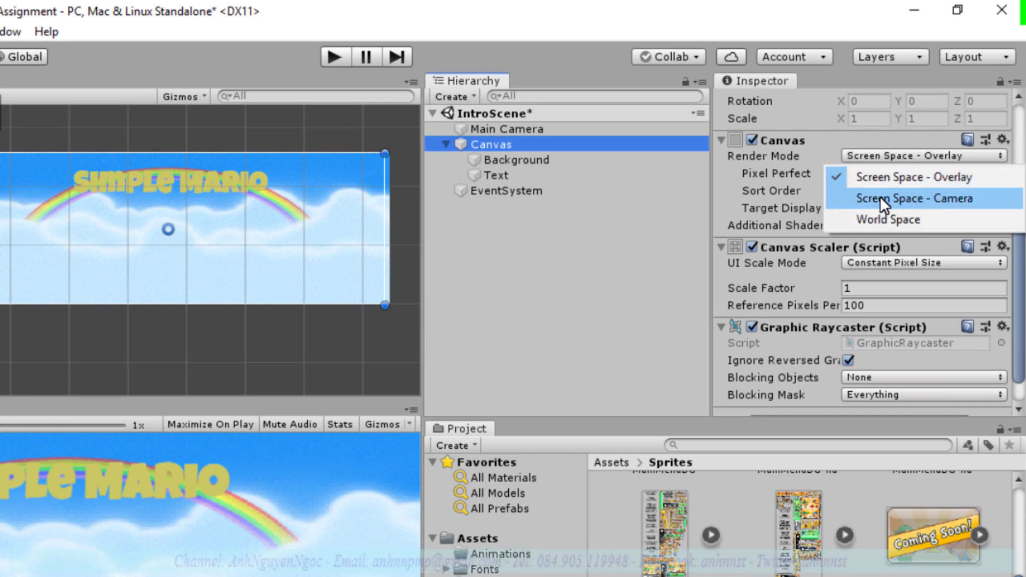
left_click(918, 193)
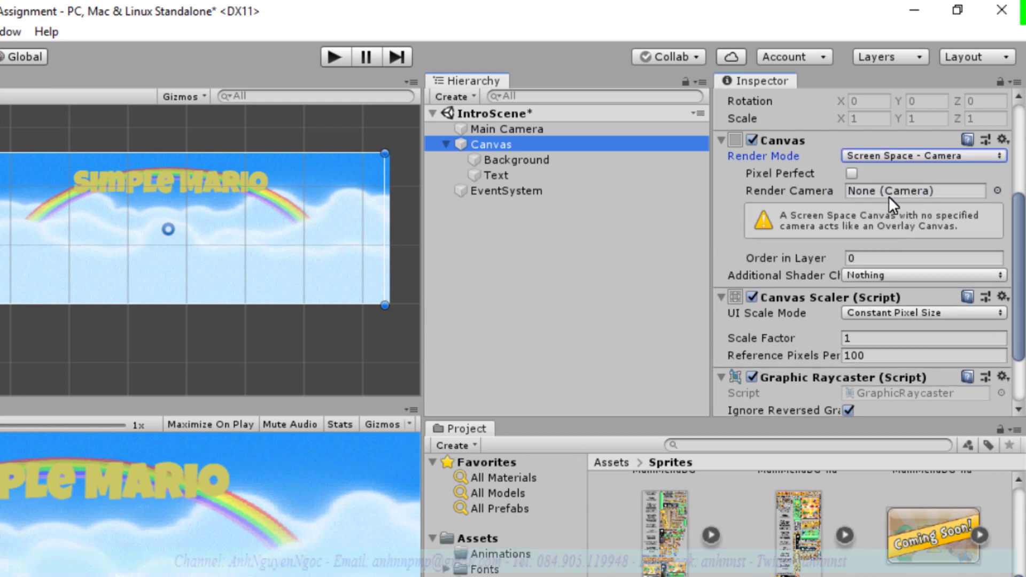
left_click(516, 129)
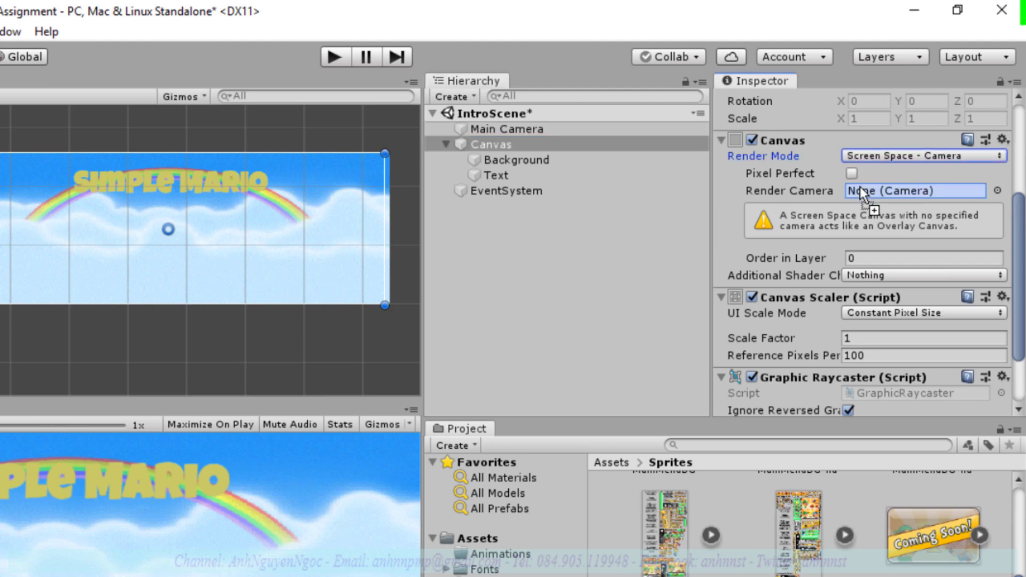
left_click_drag(515, 127, 863, 192)
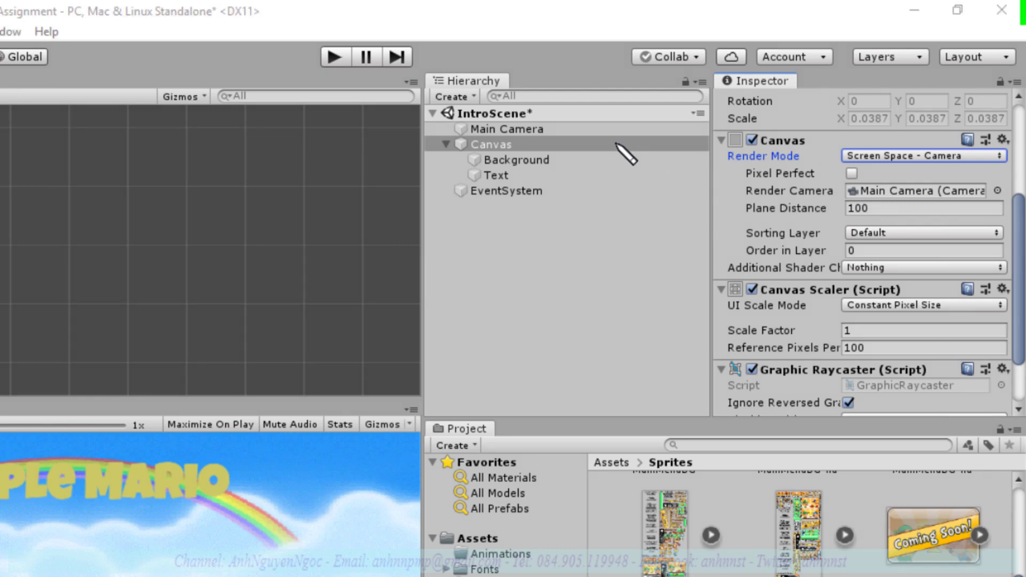
left_click_drag(547, 128, 853, 191)
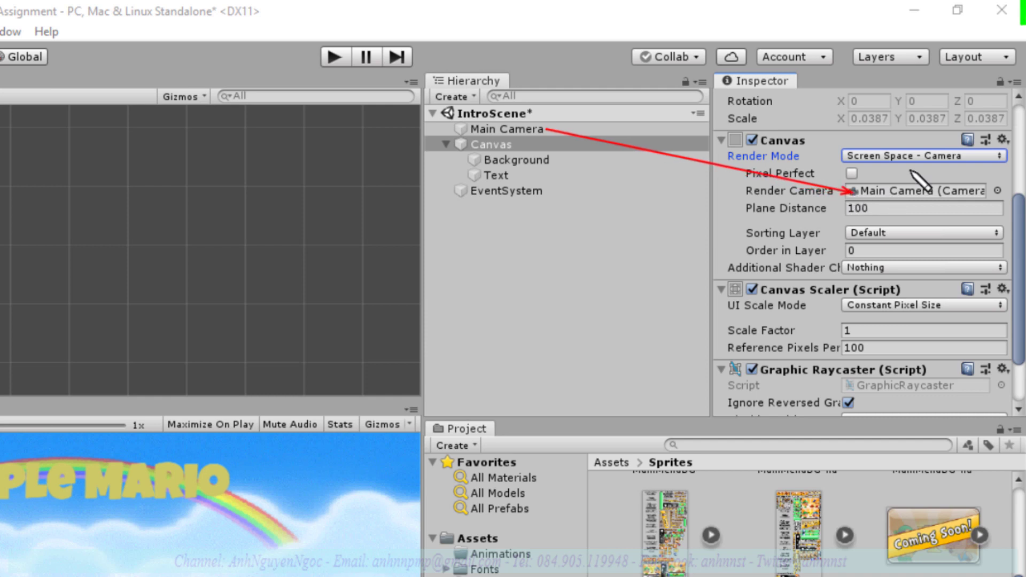
left_click_drag(833, 141, 993, 169)
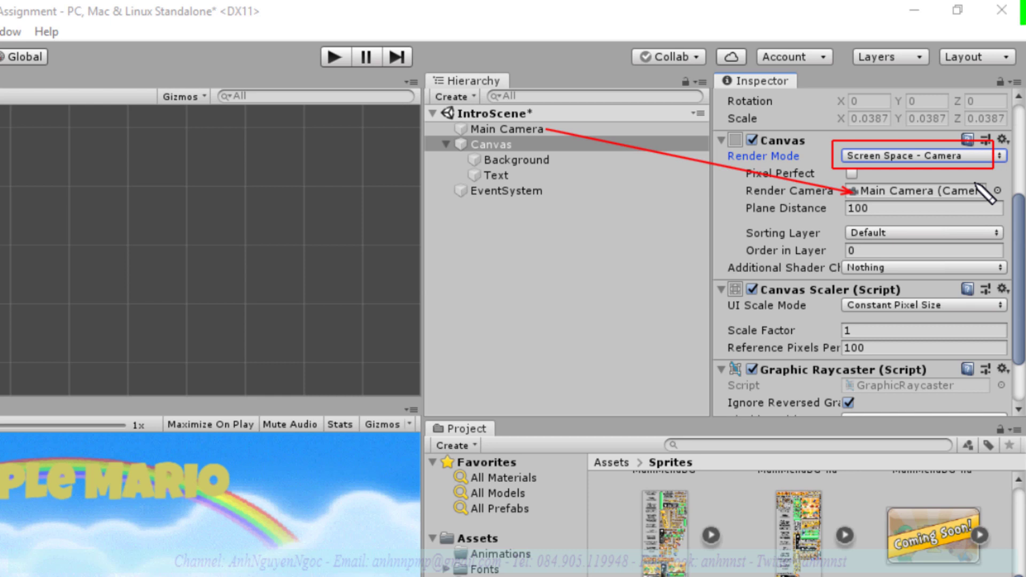
key("Escape")
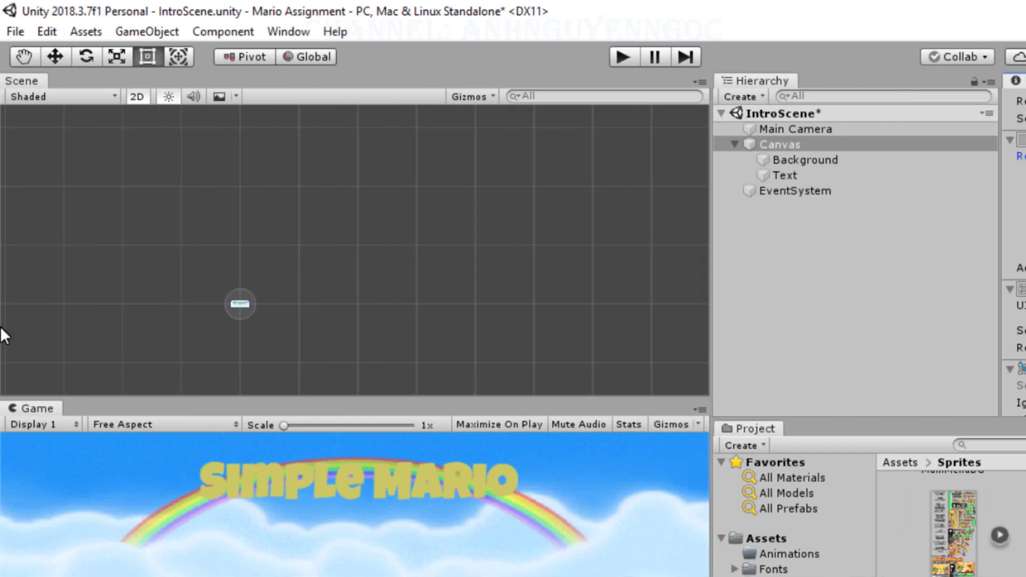
Zoom and pan the Scene view until the sky-background Canvas is centred and enlarged
scroll(238, 318, "up", 2)
scroll(238, 312, "up", 2)
scroll(239, 308, "up", 3)
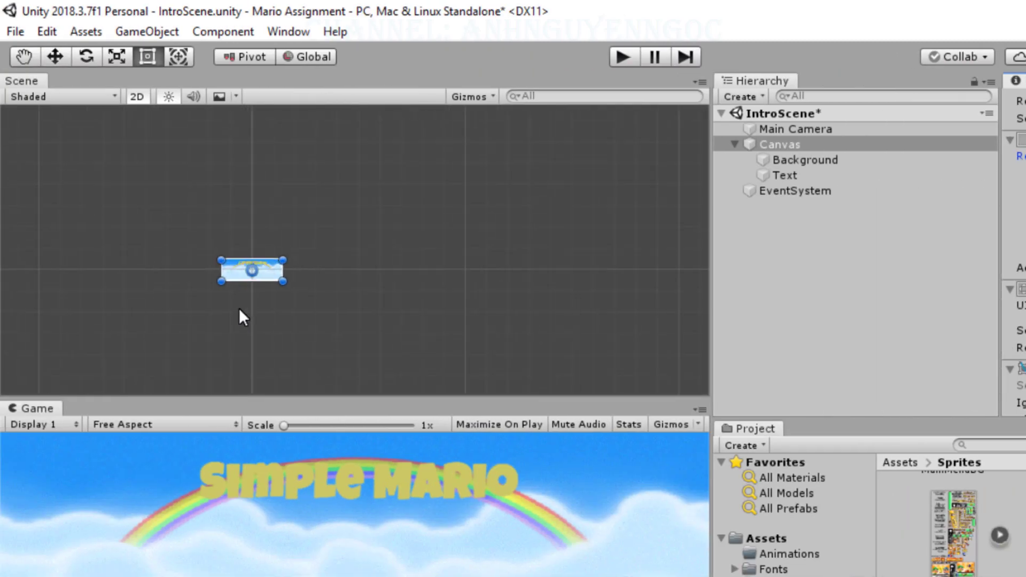
scroll(239, 307, "up", 1)
scroll(239, 299, "up", 2)
scroll(240, 294, "up", 1)
scroll(241, 293, "up", 1)
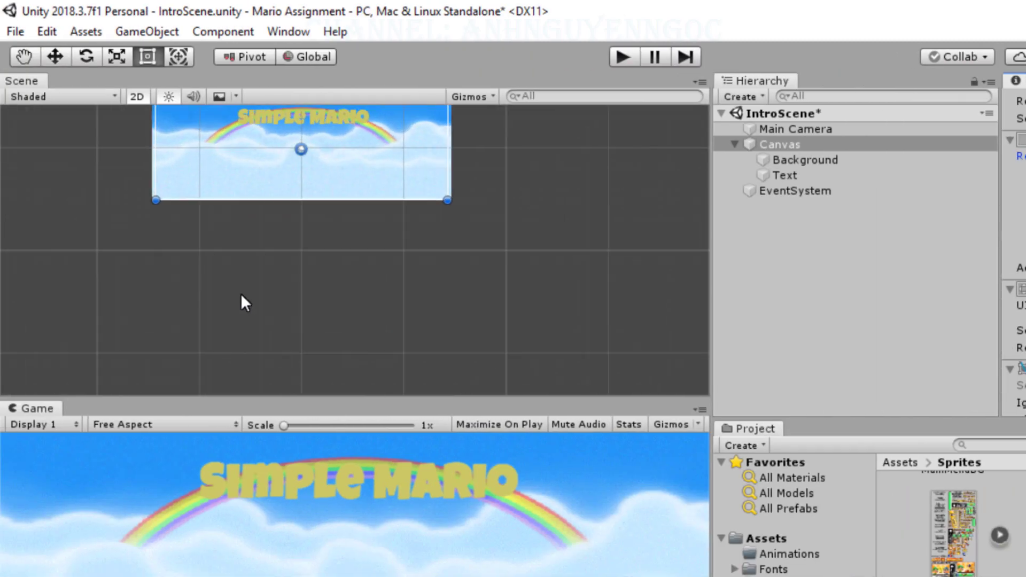
middle_click_drag(532, 211, 536, 282)
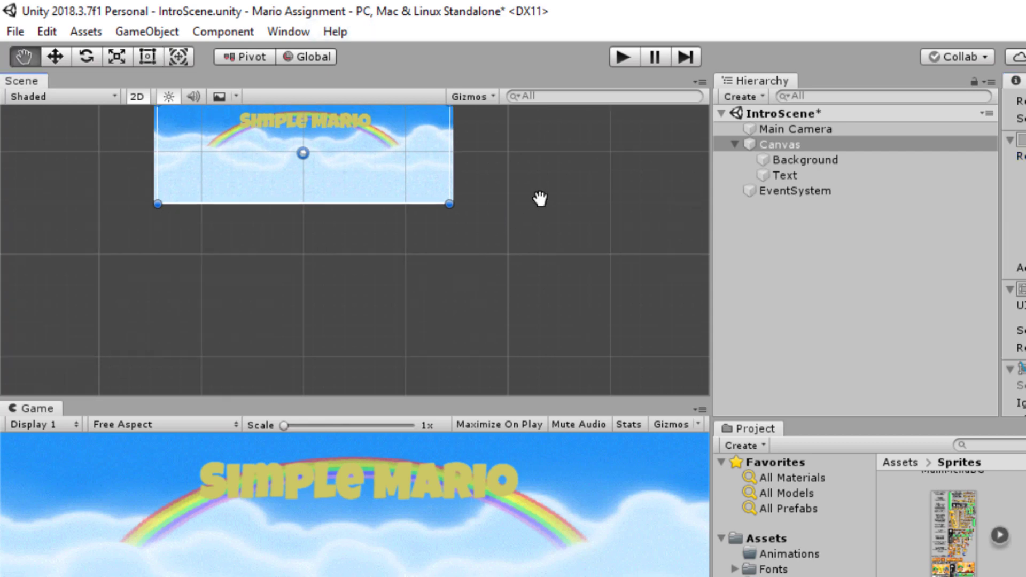
scroll(486, 284, "up", 2)
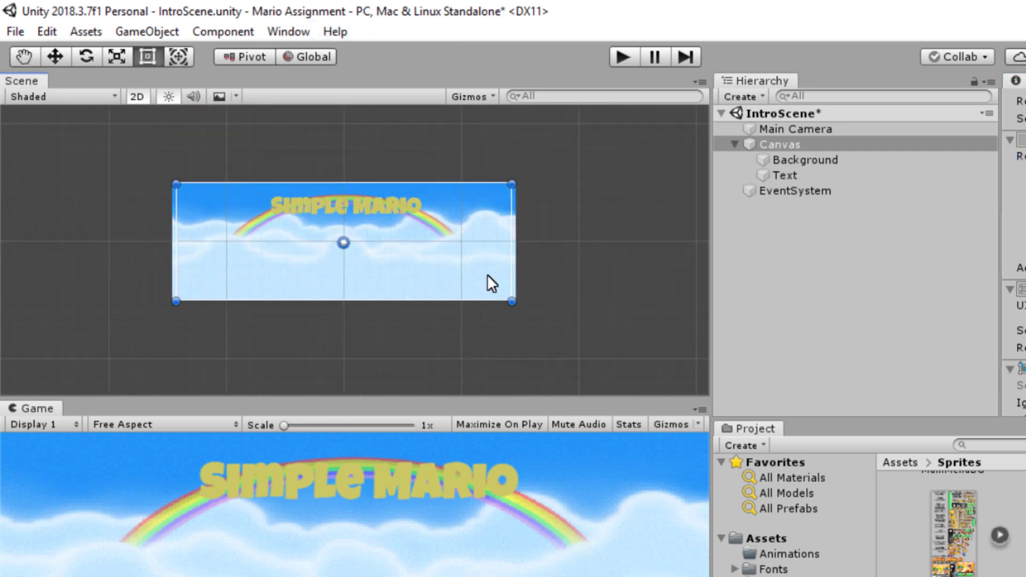
scroll(486, 284, "up", 3)
scroll(486, 283, "up", 1)
mouse_move(329, 301)
middle_mouse_down()
mouse_move(515, 272)
mouse_move(488, 290)
mouse_move(460, 275)
middle_mouse_up()
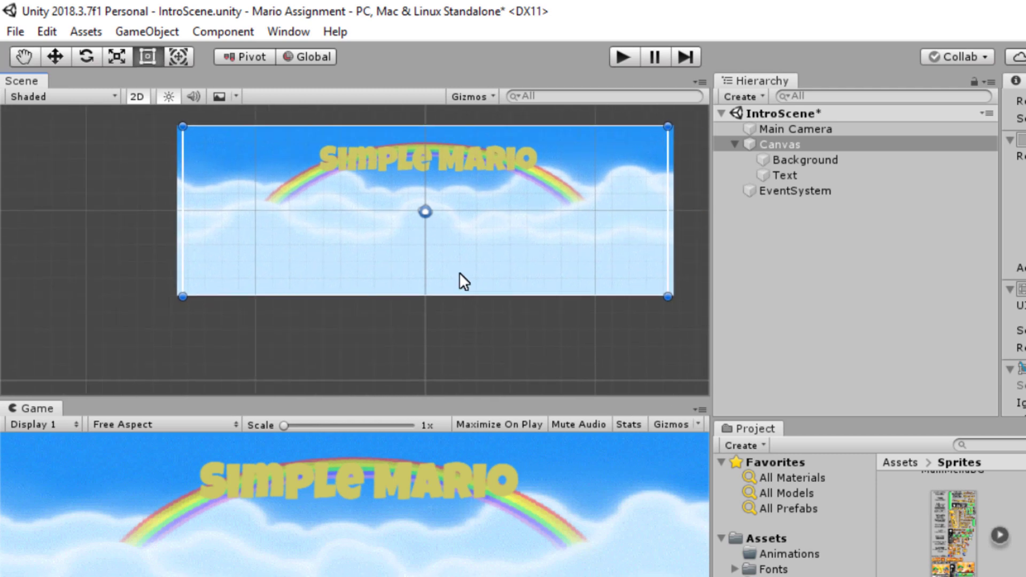
left_click(133, 31)
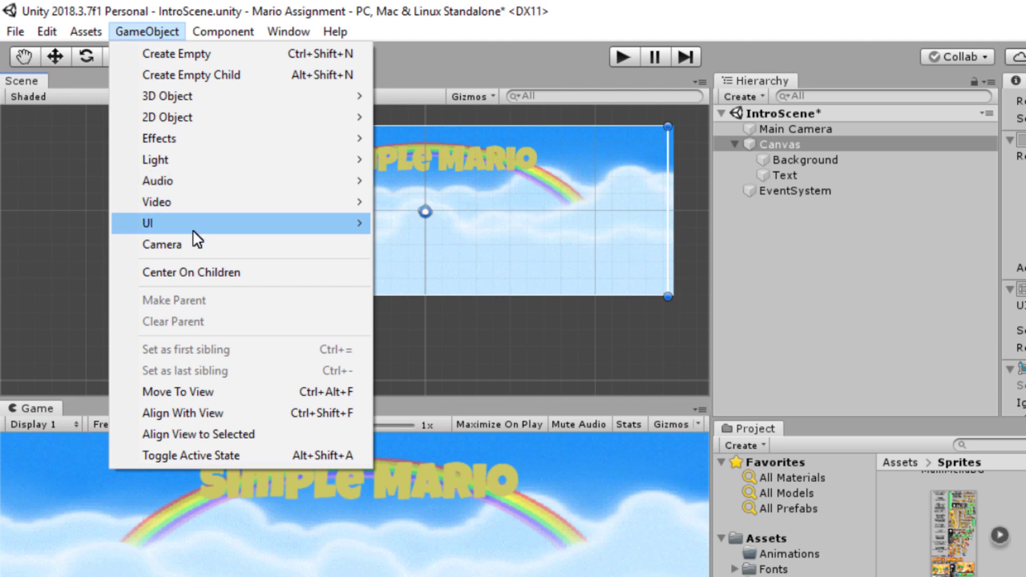
Add a UI Image and stretch it into a wide box centred below the Simple Mario title
mouse_move(192, 230)
left_click(415, 268)
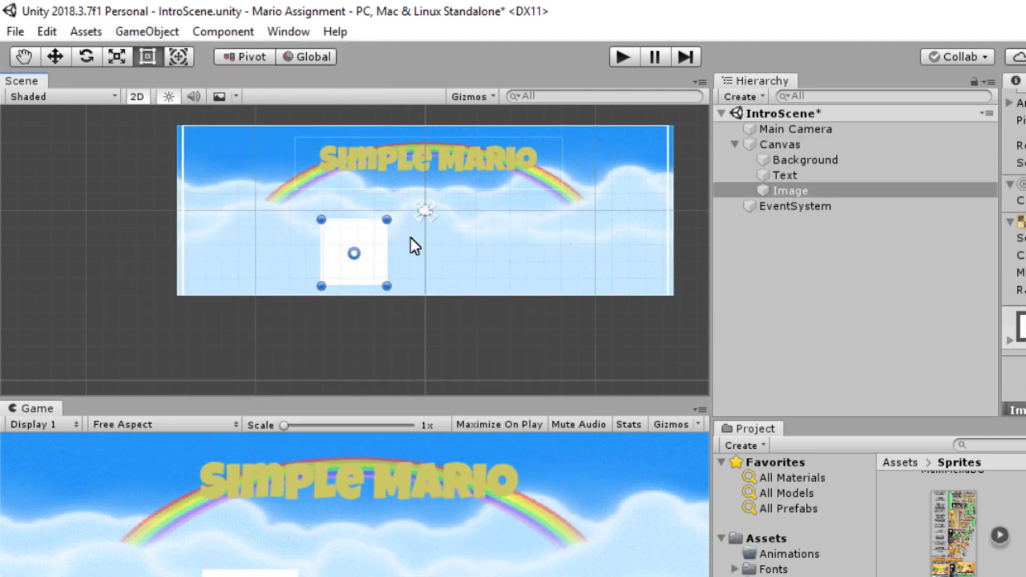
left_click_drag(363, 242, 409, 207)
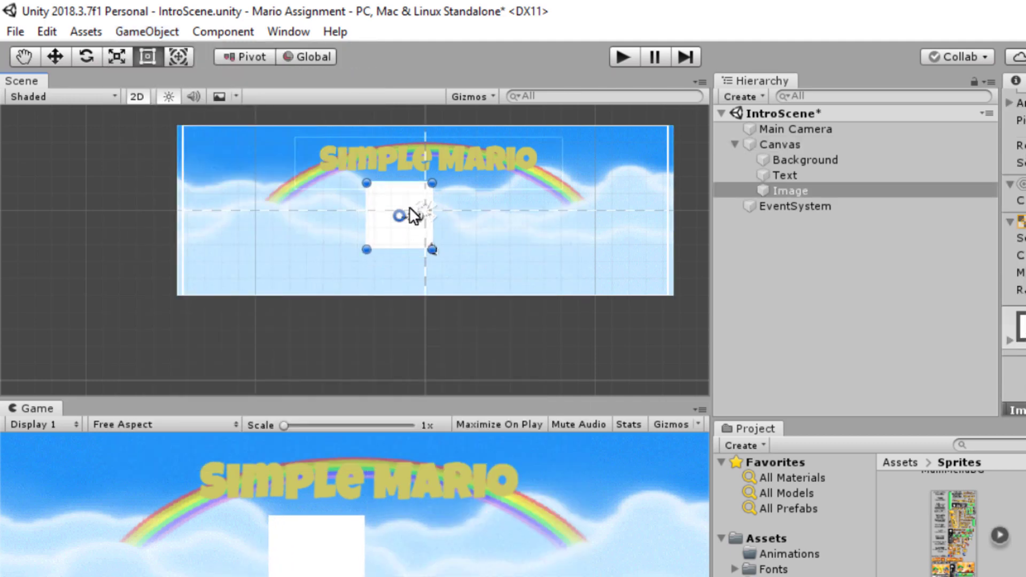
left_click_drag(432, 249, 530, 269)
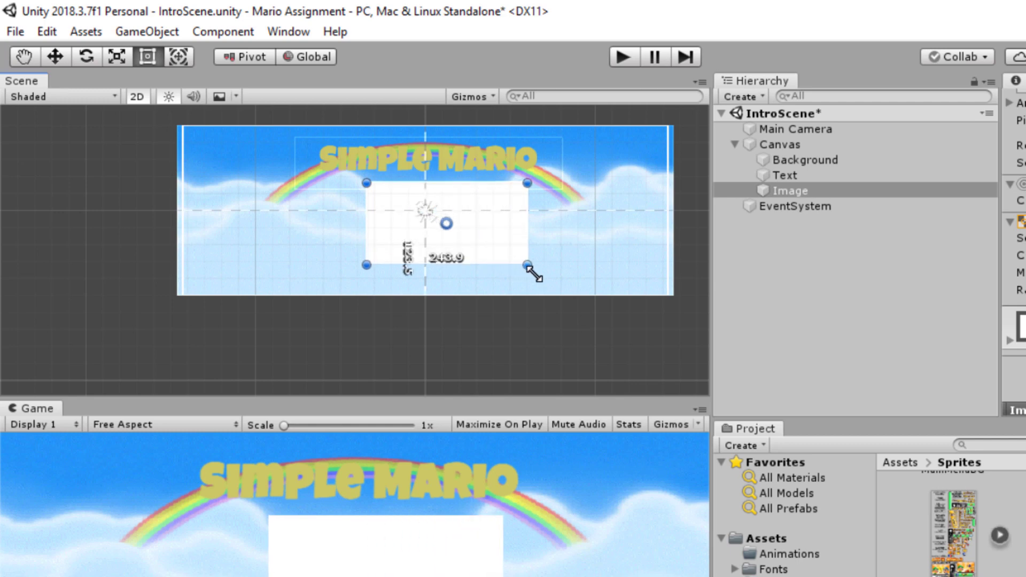
left_click_drag(363, 193, 341, 193)
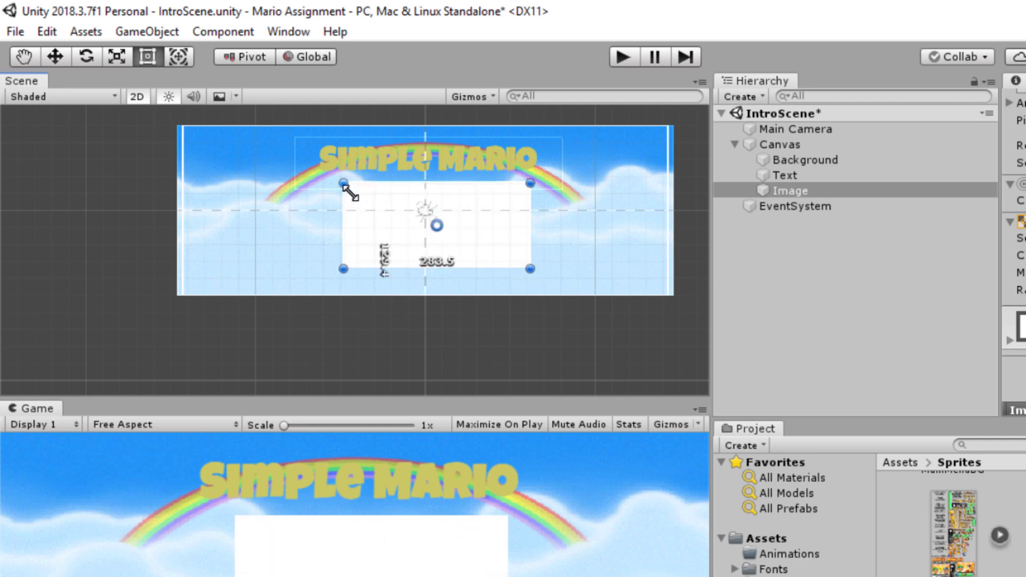
left_click(452, 171)
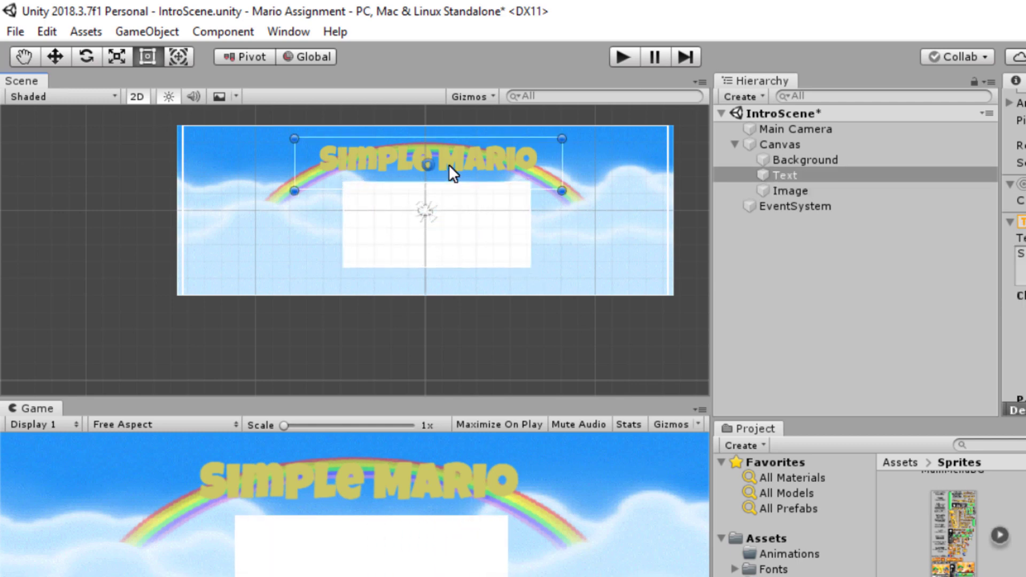
left_click(464, 239)
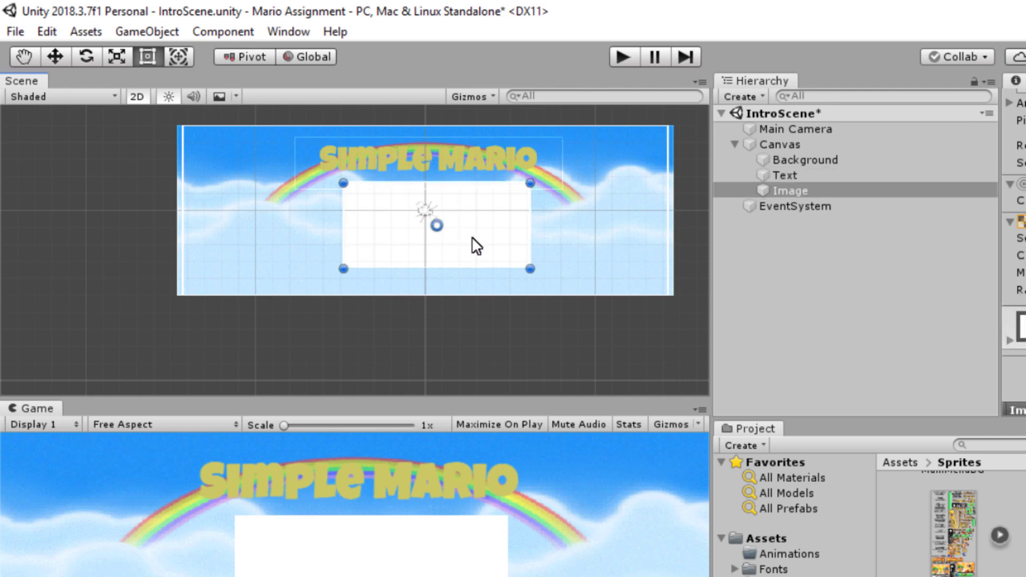
mouse_move(474, 245)
left_mouse_down()
mouse_move(448, 257)
mouse_move(458, 247)
left_mouse_up()
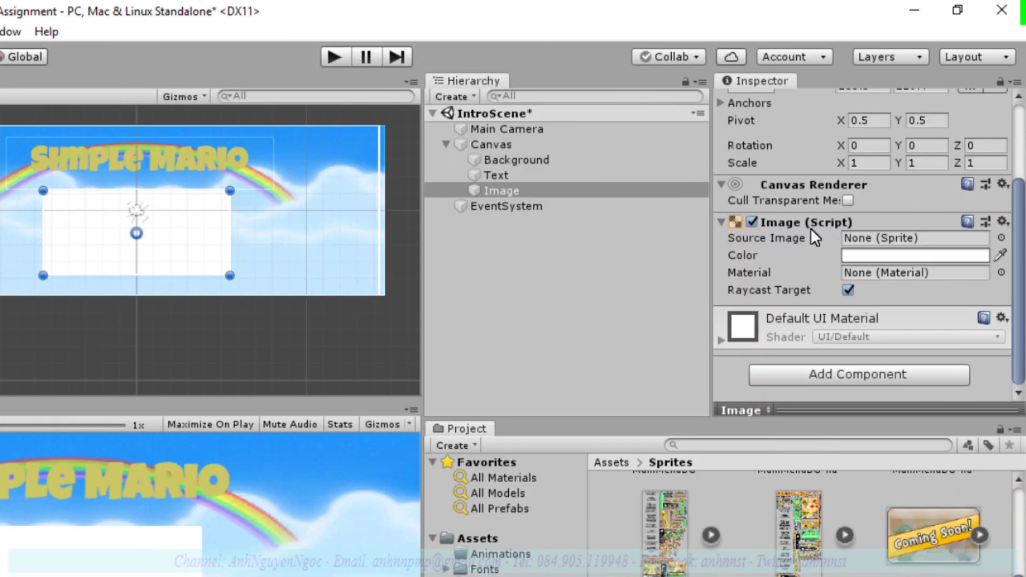
Set the central Image's Source Image to the Menu-hd_20 sprite, the green-hatted character with birds
left_click(1002, 238)
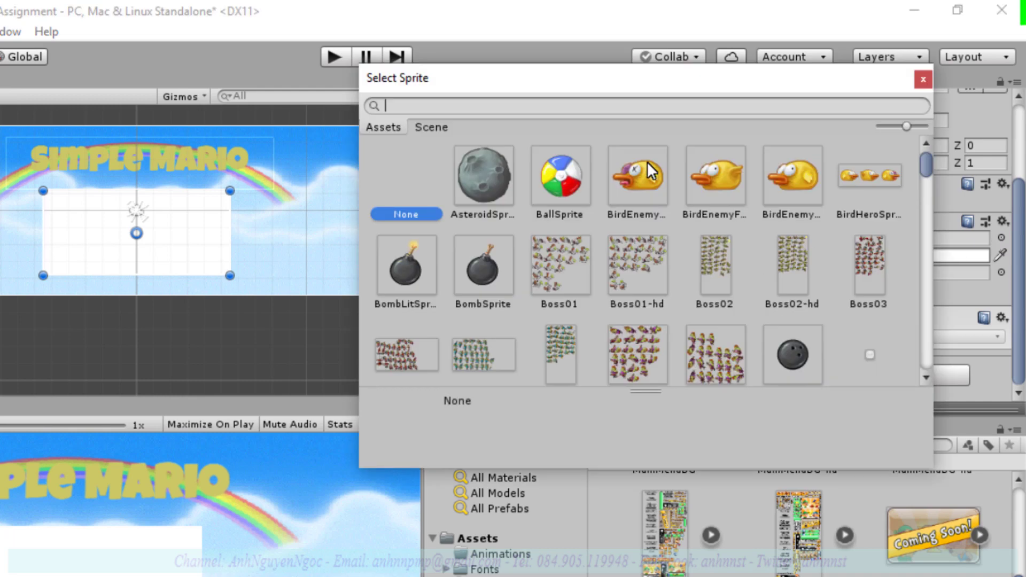
type("menu")
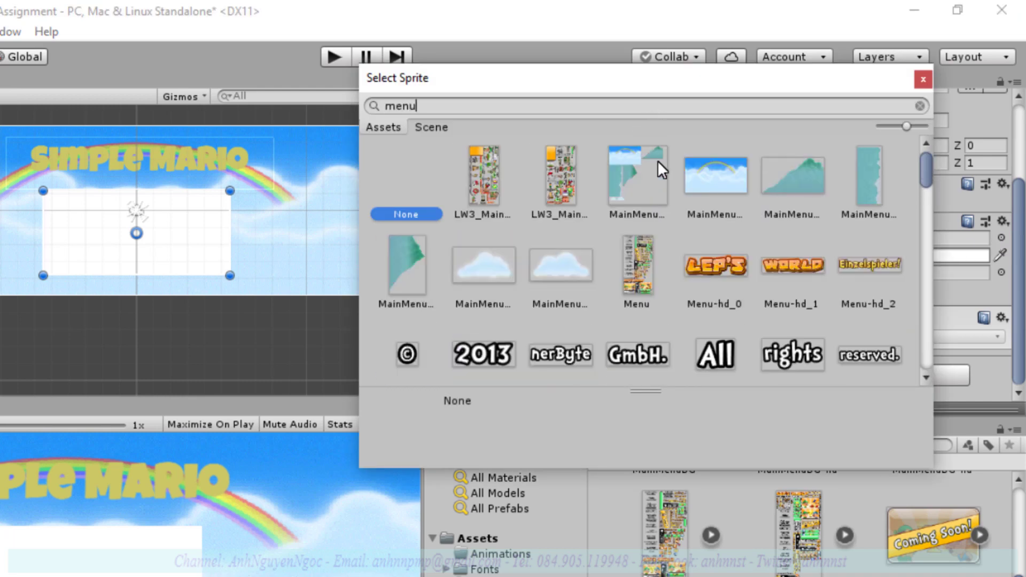
scroll(707, 245, "down", 3)
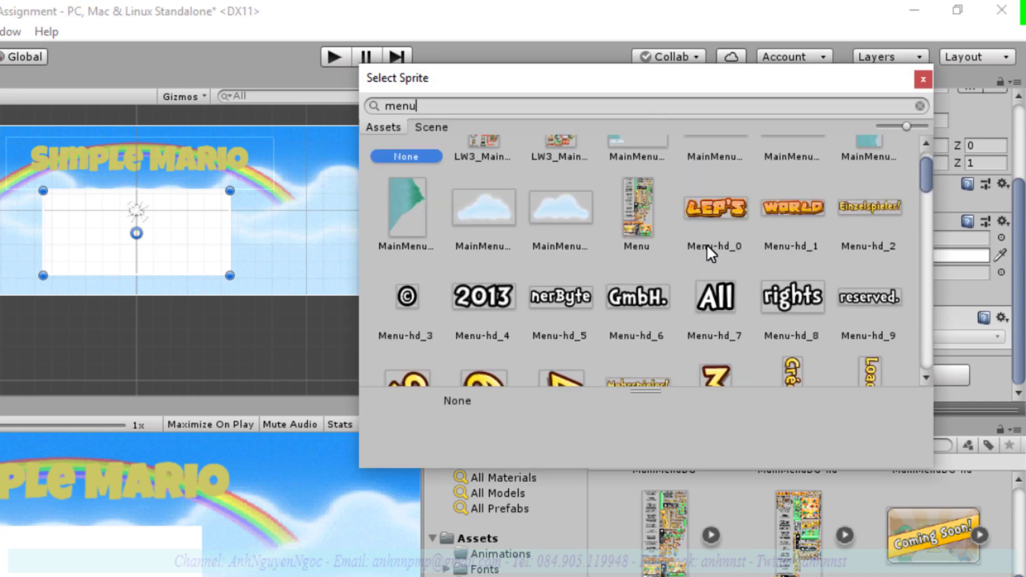
scroll(722, 252, "down", 3)
scroll(723, 275, "down", 9)
scroll(727, 304, "down", 5)
scroll(727, 301, "down", 5)
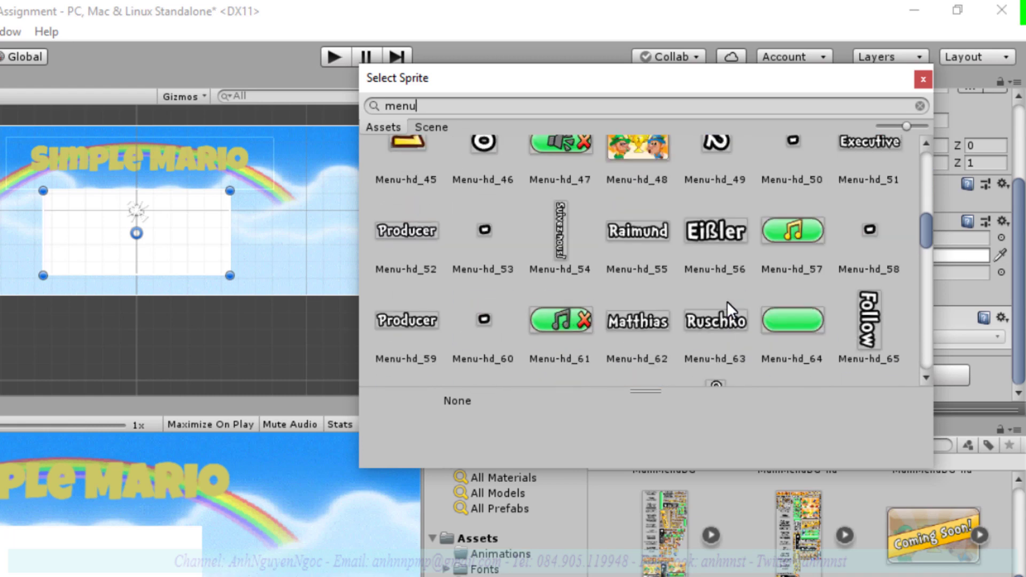
scroll(694, 229, "up", 2)
scroll(708, 229, "up", 3)
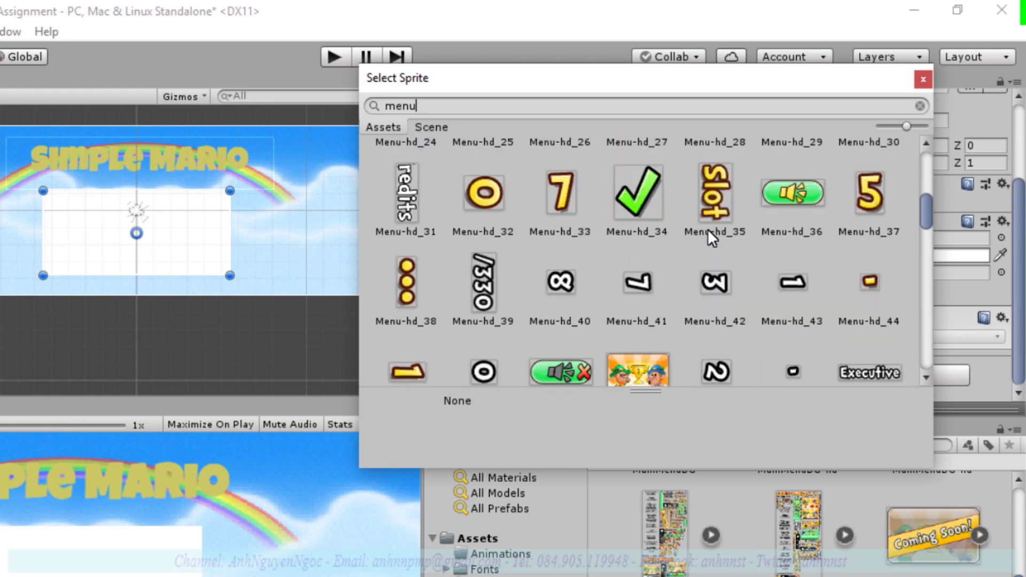
scroll(708, 236, "down", 3)
scroll(708, 235, "down", 4)
scroll(707, 236, "down", 5)
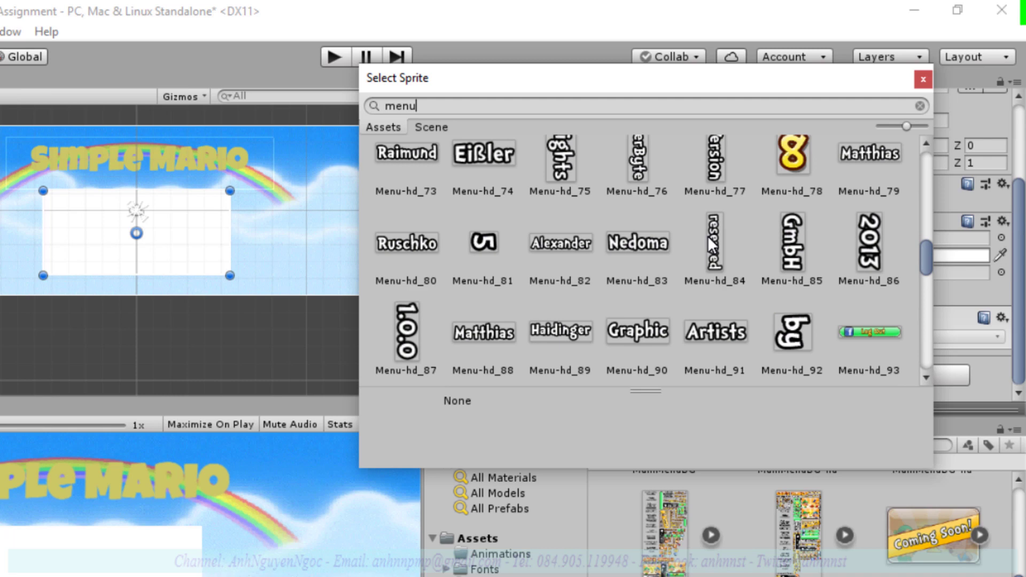
scroll(708, 236, "down", 2)
scroll(707, 235, "up", 9)
scroll(655, 270, "down", 3)
scroll(703, 300, "down", 2)
scroll(705, 304, "down", 3)
scroll(704, 305, "down", 3)
scroll(704, 305, "down", 3)
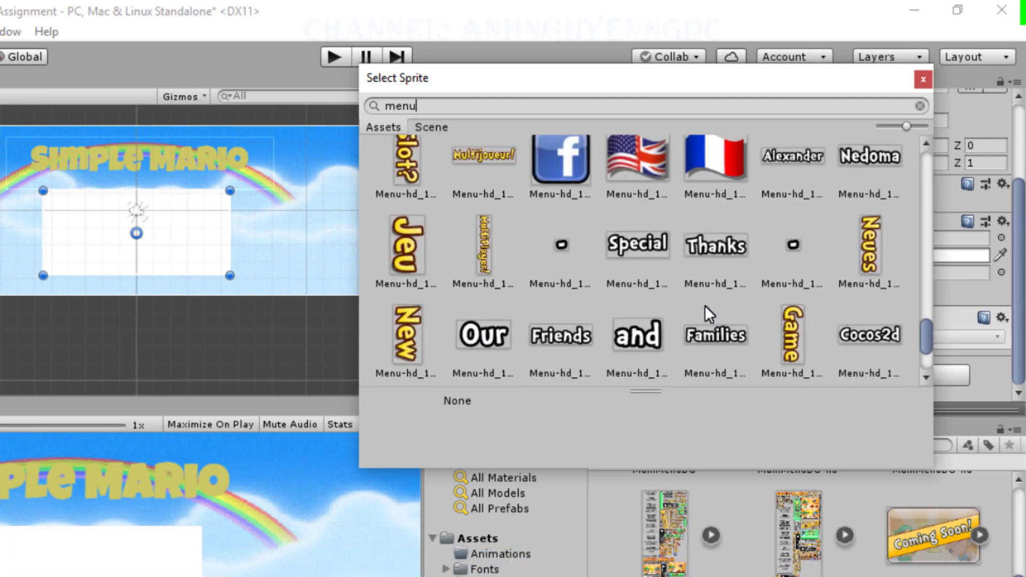
scroll(704, 304, "down", 3)
scroll(704, 304, "up", 6)
scroll(708, 279, "up", 3)
scroll(709, 279, "up", 2)
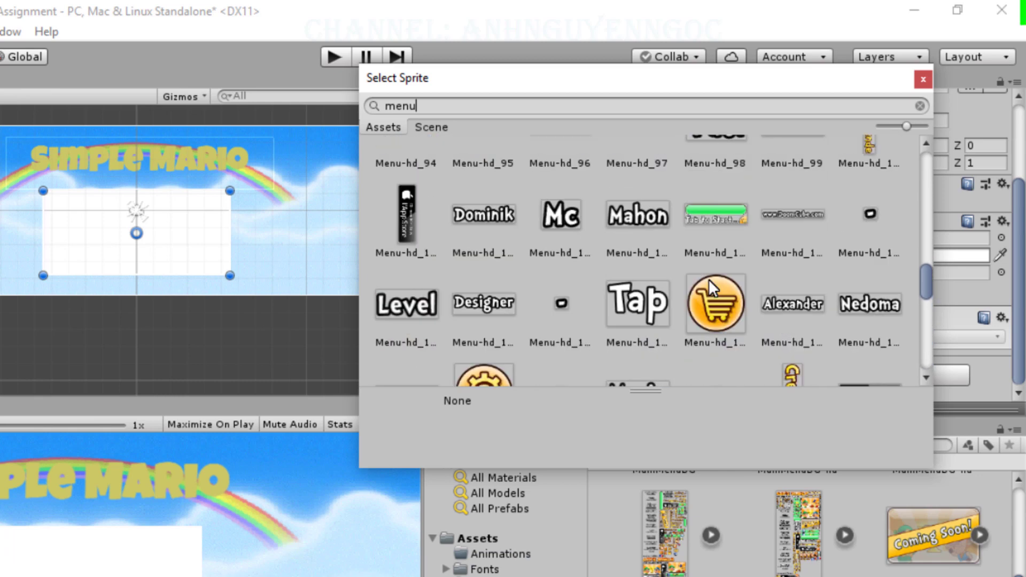
scroll(709, 279, "up", 3)
scroll(709, 279, "up", 4)
scroll(708, 279, "up", 2)
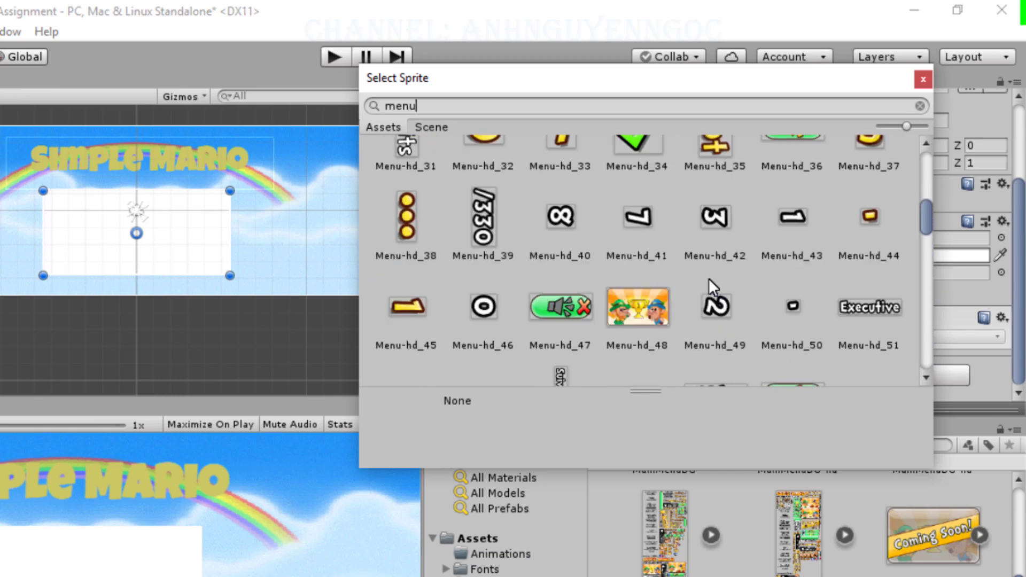
scroll(709, 278, "up", 2)
scroll(709, 278, "up", 4)
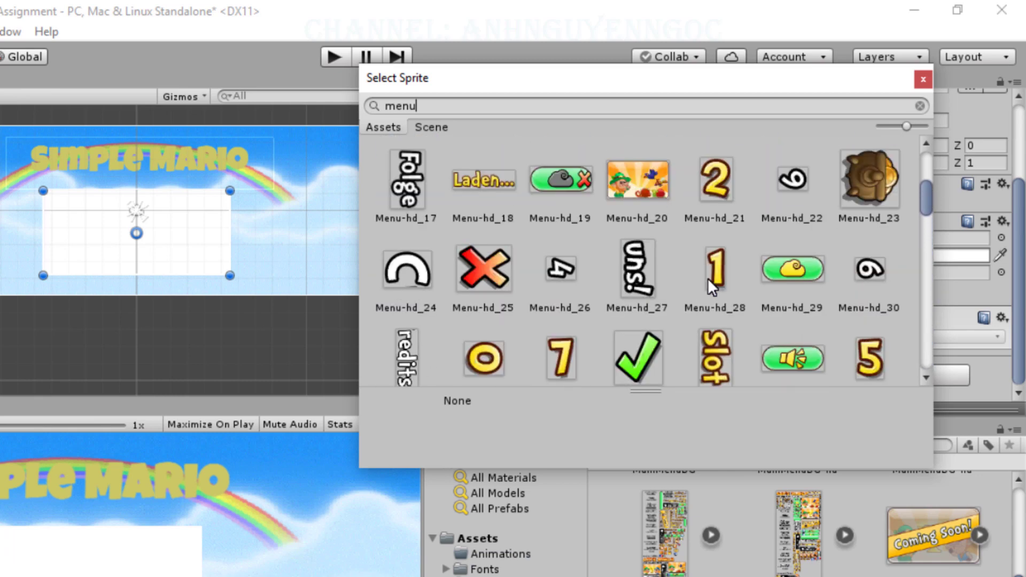
left_click(646, 182)
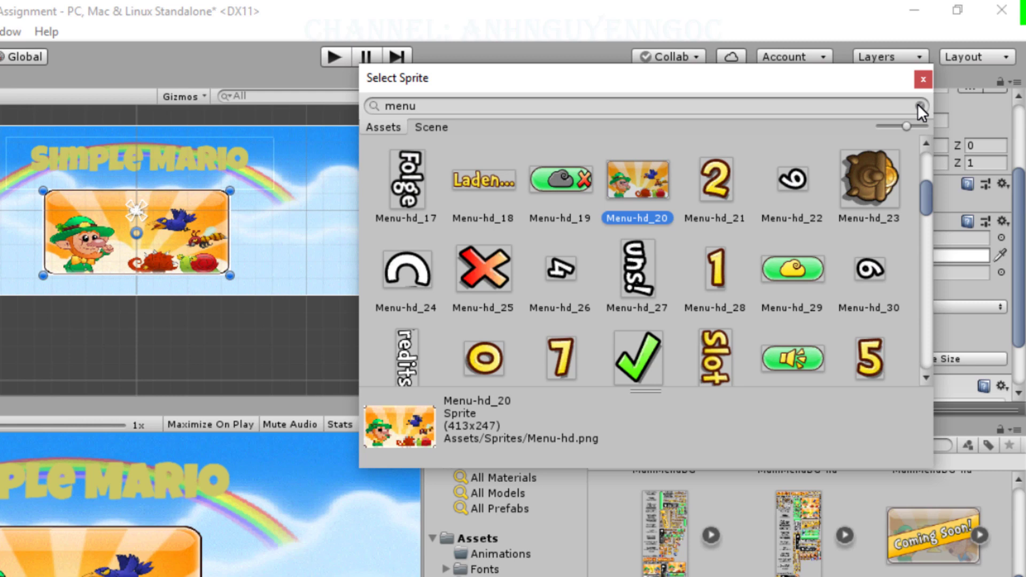
key("Return")
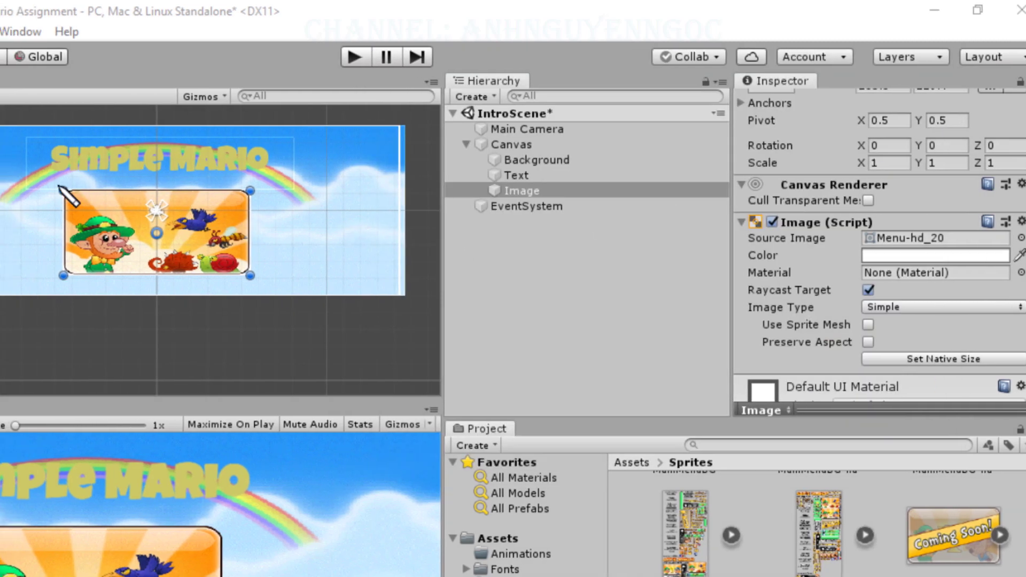
left_click_drag(58, 186, 270, 281)
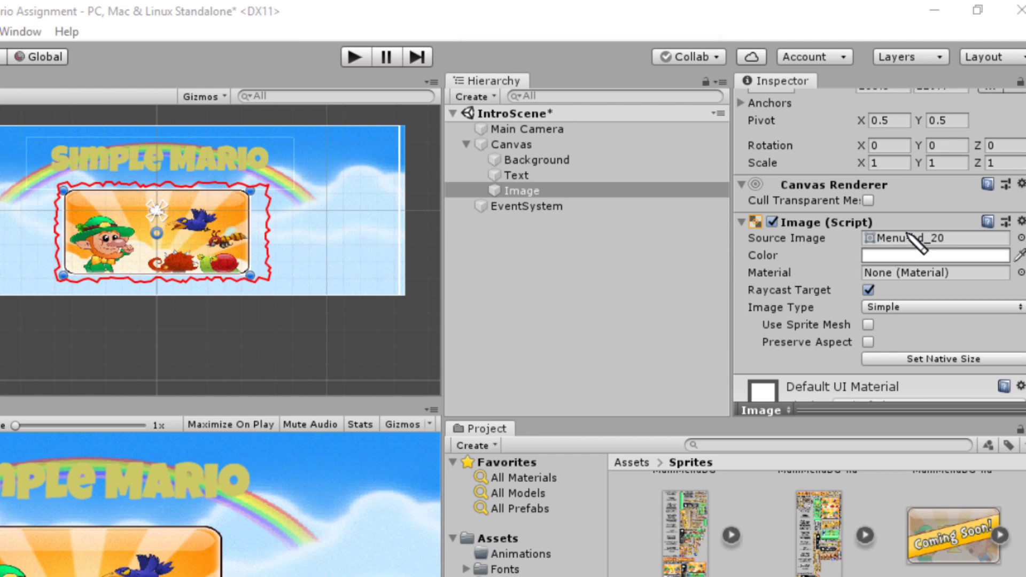
left_click_drag(917, 227, 986, 250)
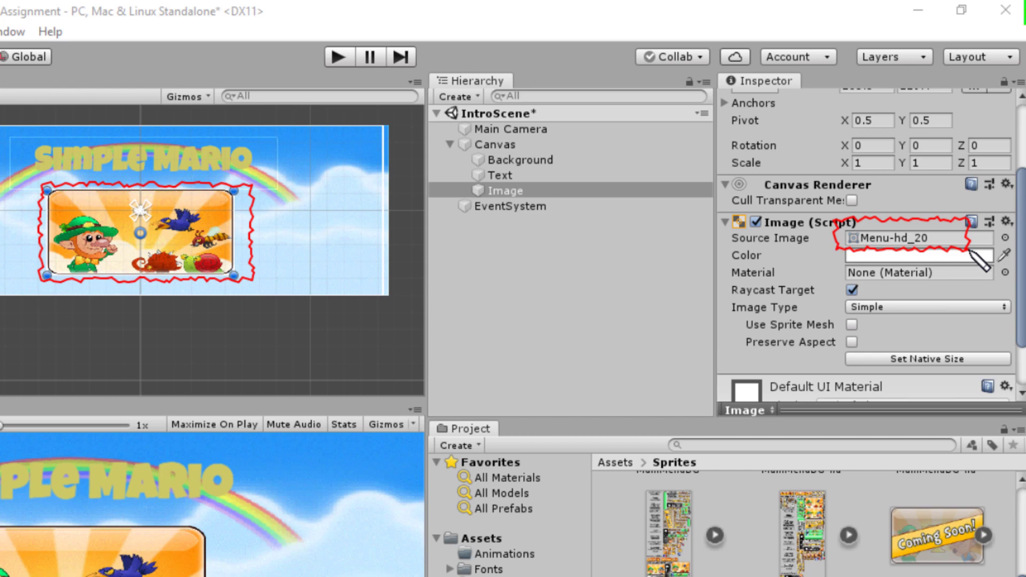
key("Escape")
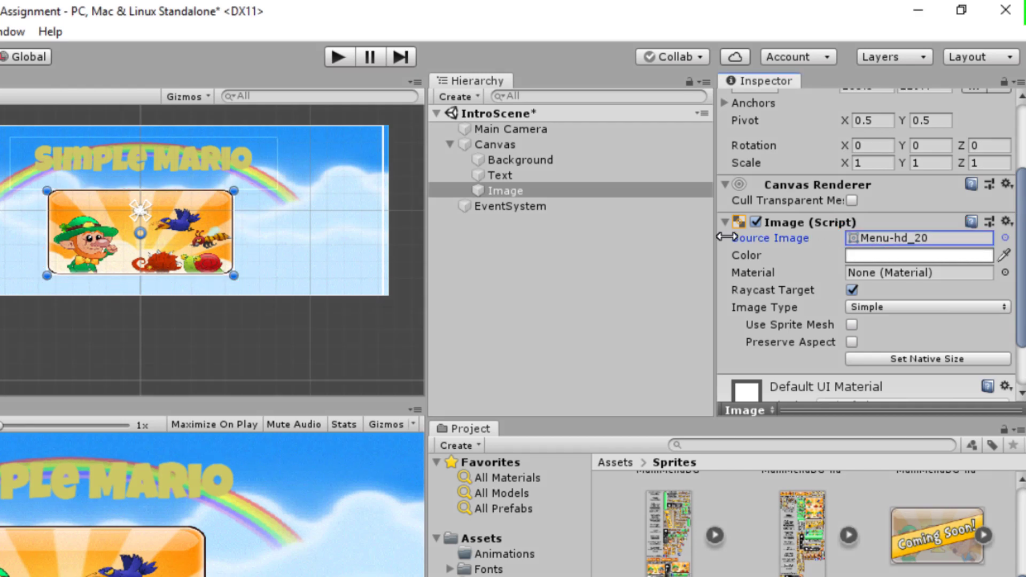
left_click(267, 239)
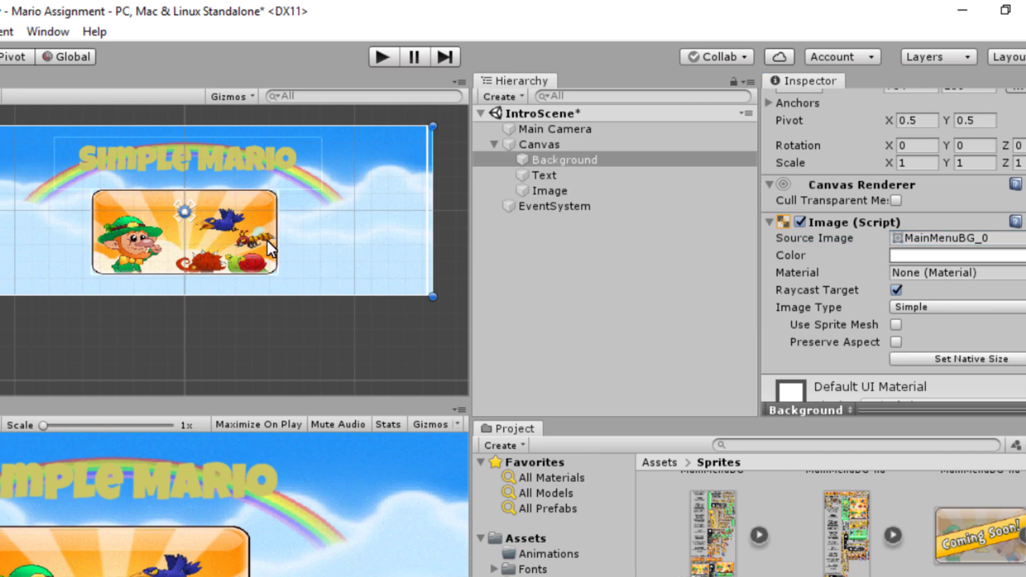
left_click(208, 238)
left_click(224, 241)
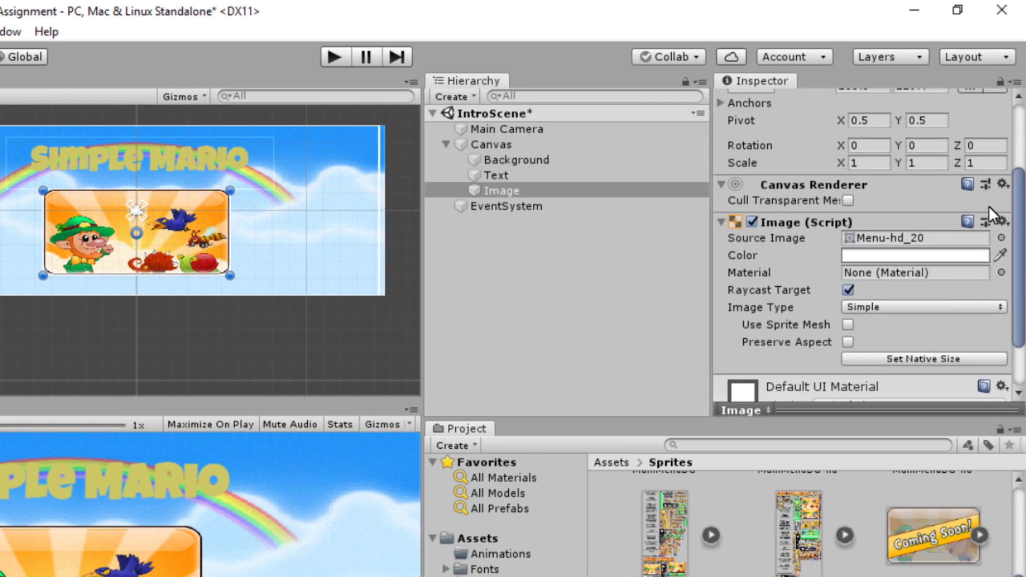
scroll(934, 223, "up", 4)
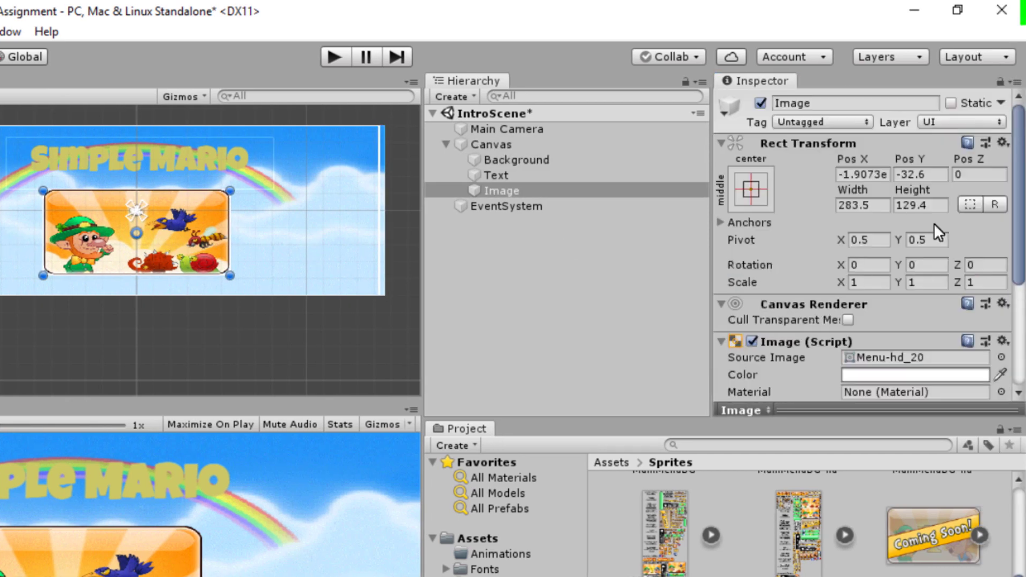
left_click(752, 188)
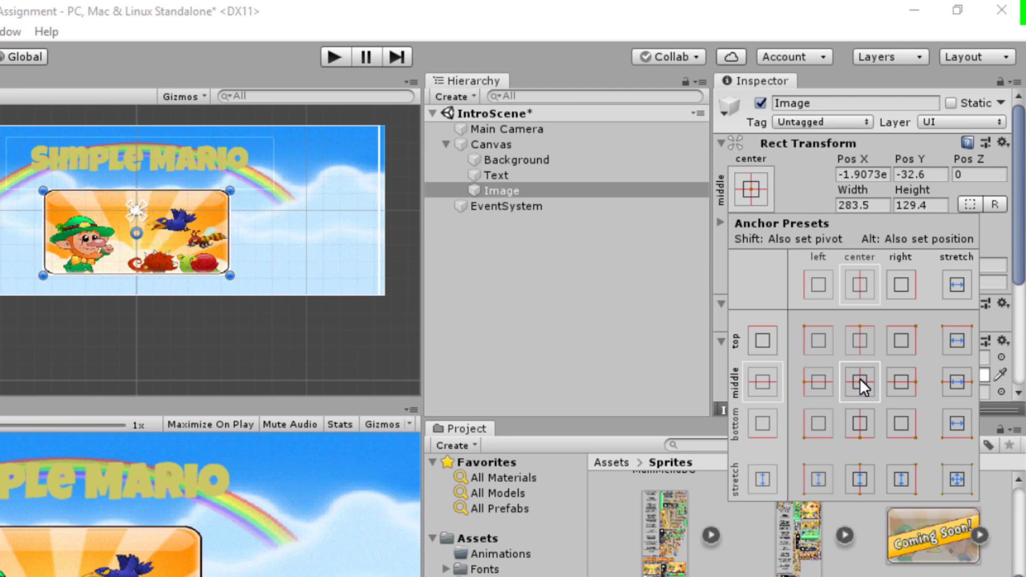
left_click(573, 316)
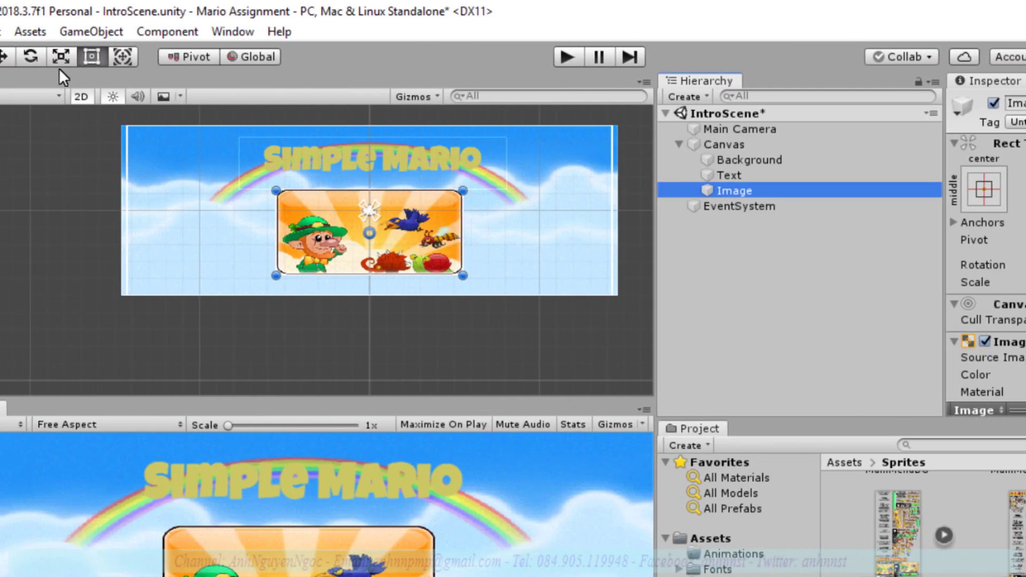
Add a UI Button and move it to the canvas's left side
left_click(101, 29)
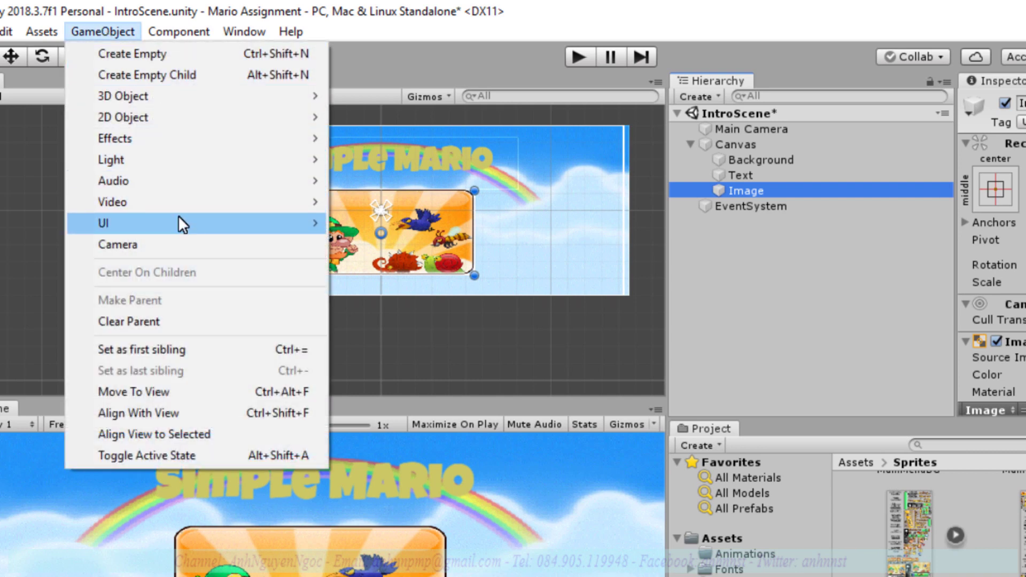
mouse_move(178, 222)
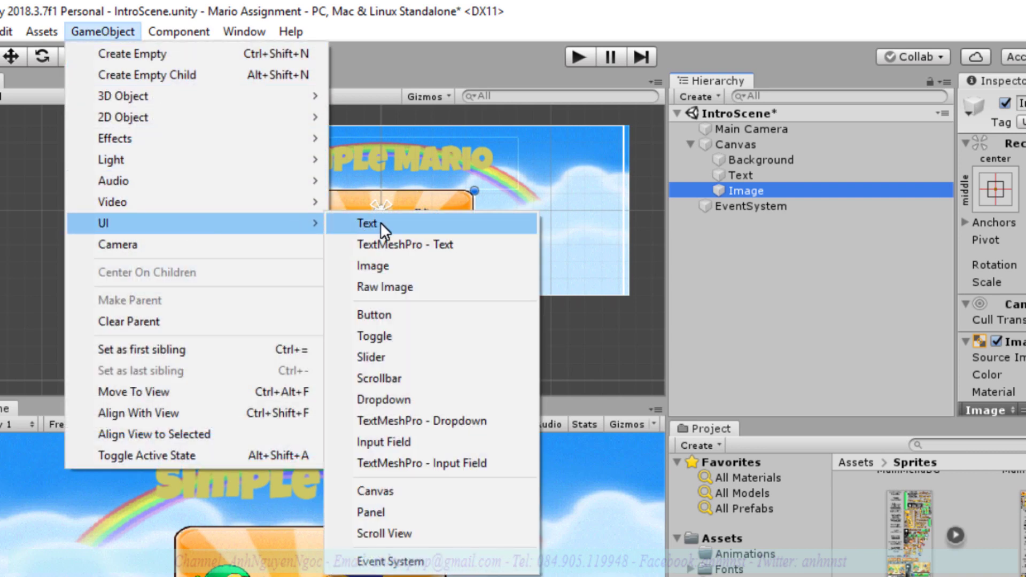
left_click(390, 317)
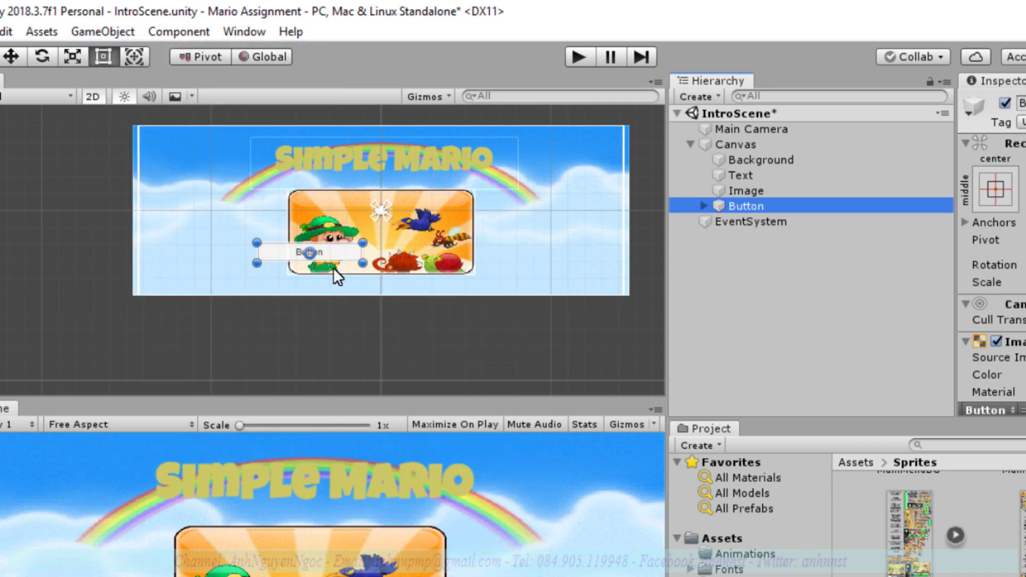
mouse_move(332, 251)
left_mouse_down()
mouse_move(227, 249)
mouse_move(225, 292)
left_mouse_up()
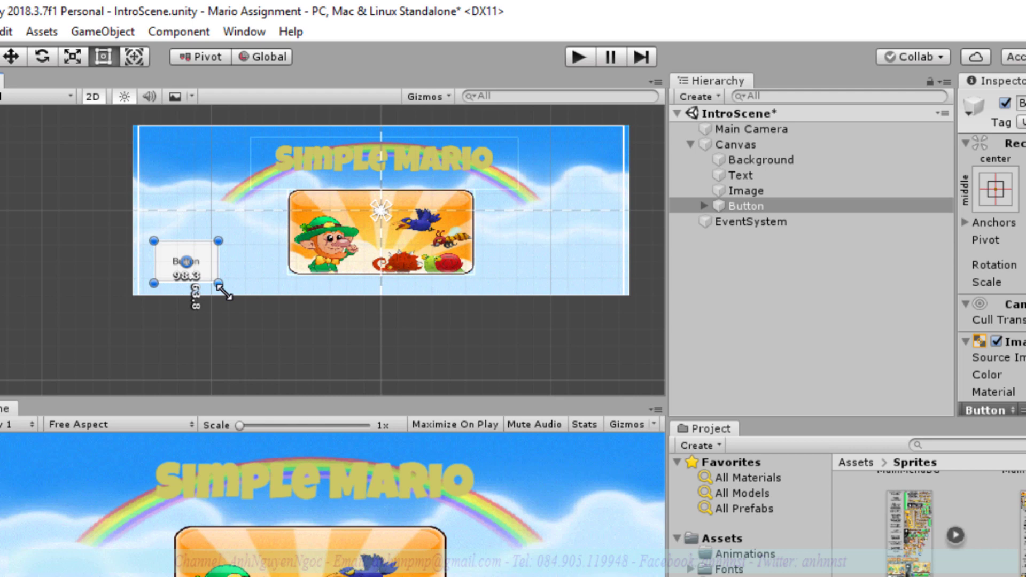
Add a second UI Button, make it squarer and place it beside the image's right edge
left_click(89, 33)
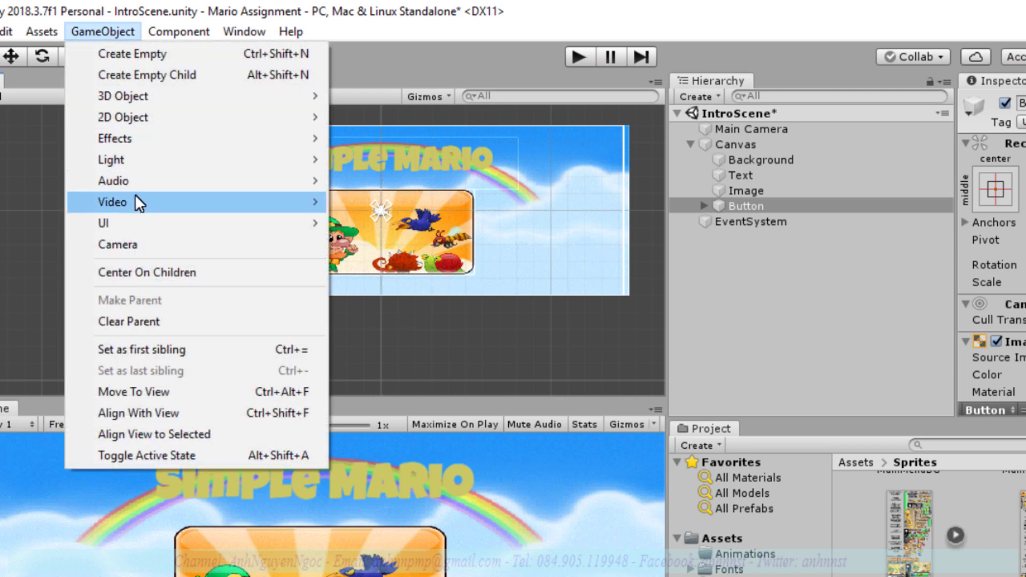
mouse_move(140, 226)
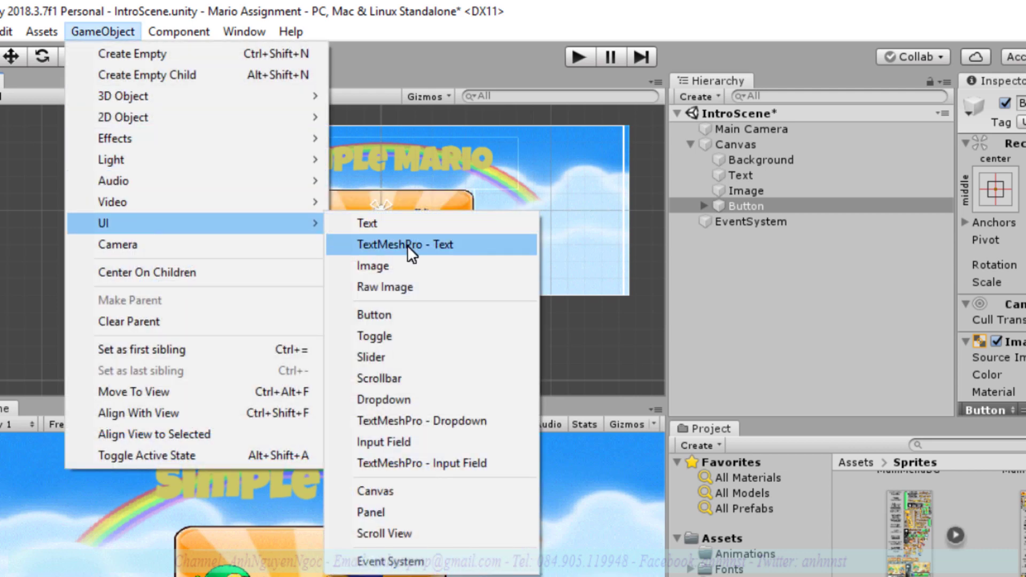
left_click(399, 316)
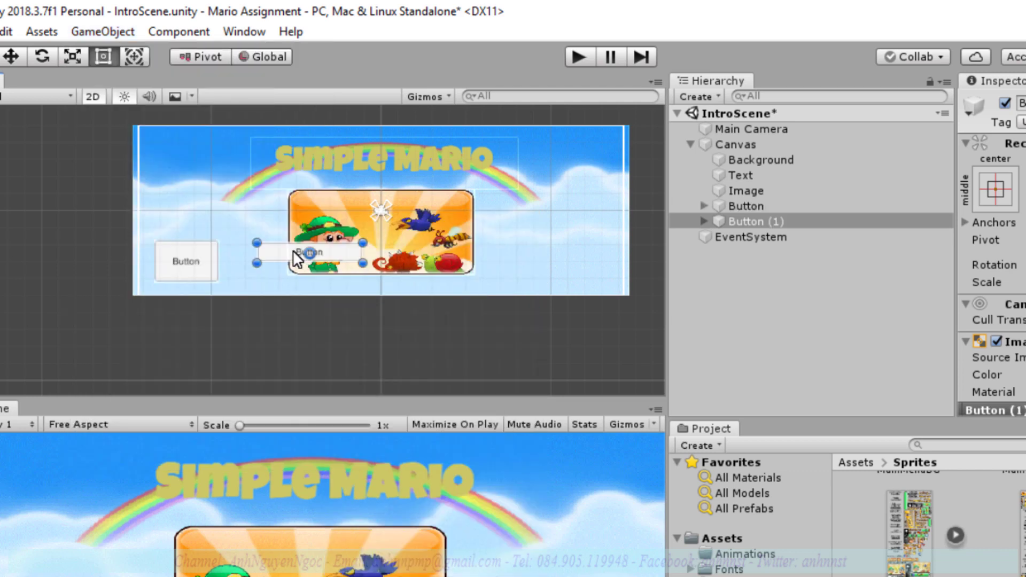
left_click_drag(277, 255, 531, 267)
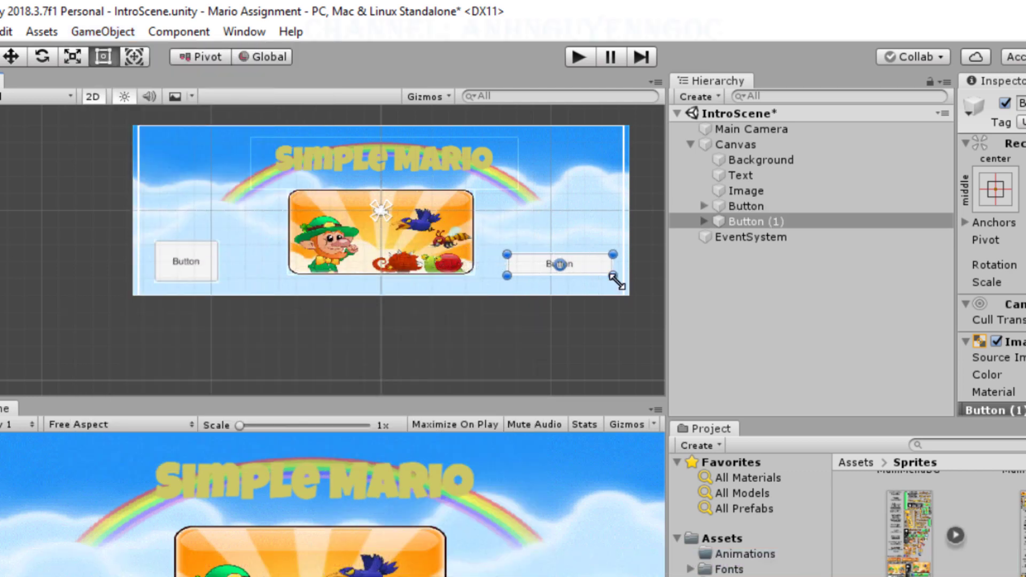
left_click_drag(507, 254, 556, 233)
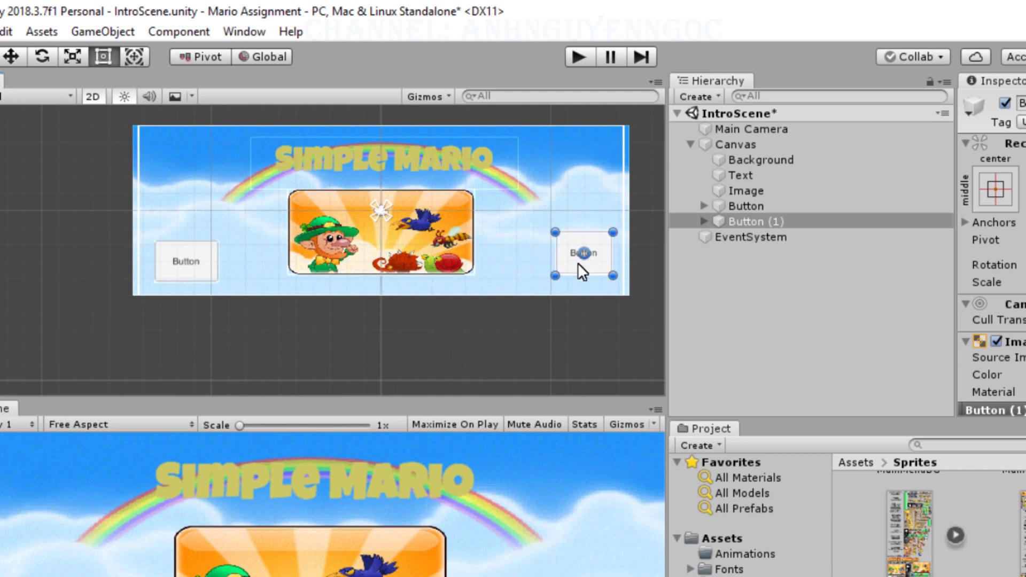
left_click_drag(578, 264, 507, 265)
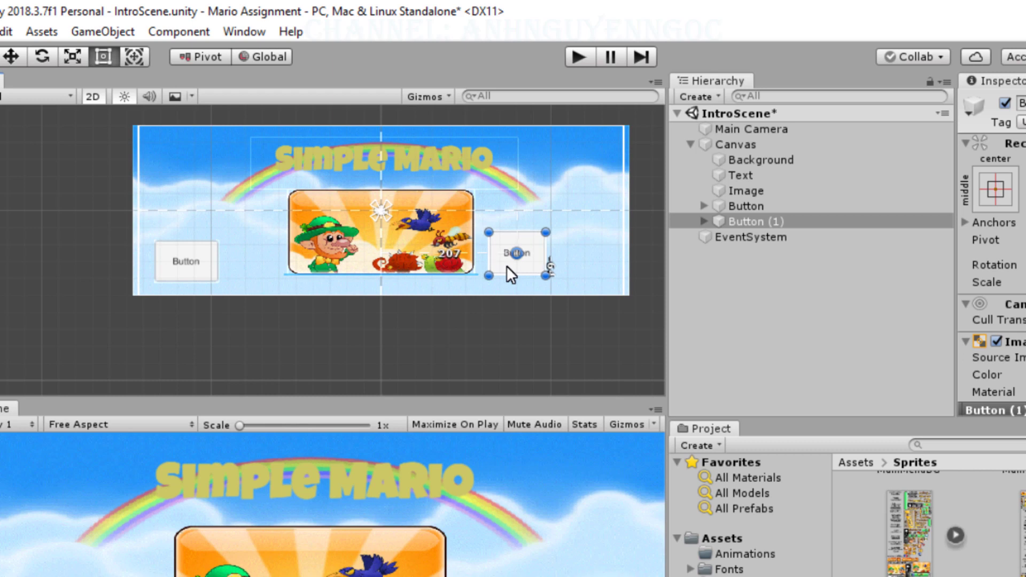
Place the left button beside the image's left edge and select the second button's label text
left_click(191, 261)
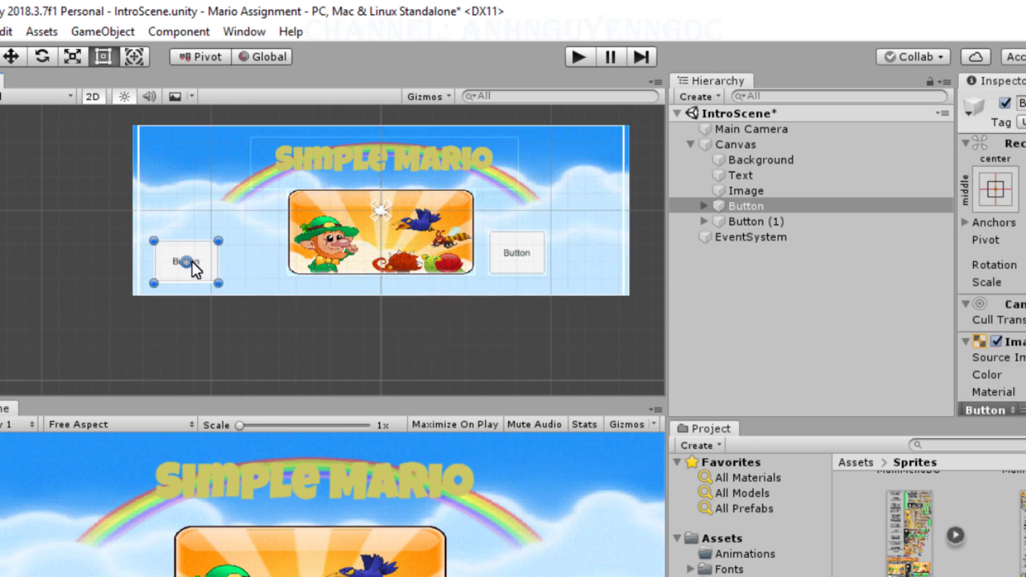
left_click_drag(192, 255, 252, 244)
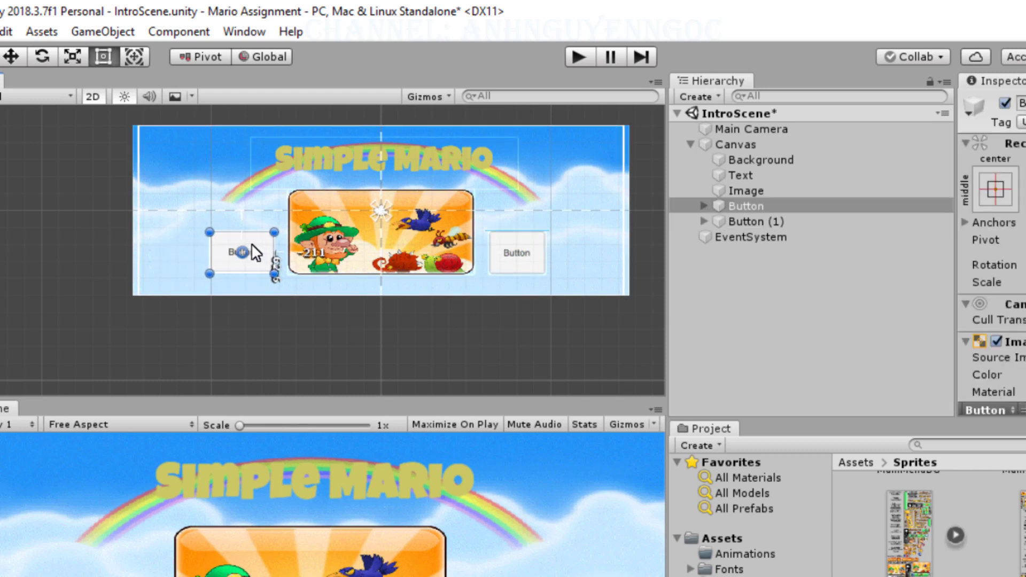
left_click(515, 265)
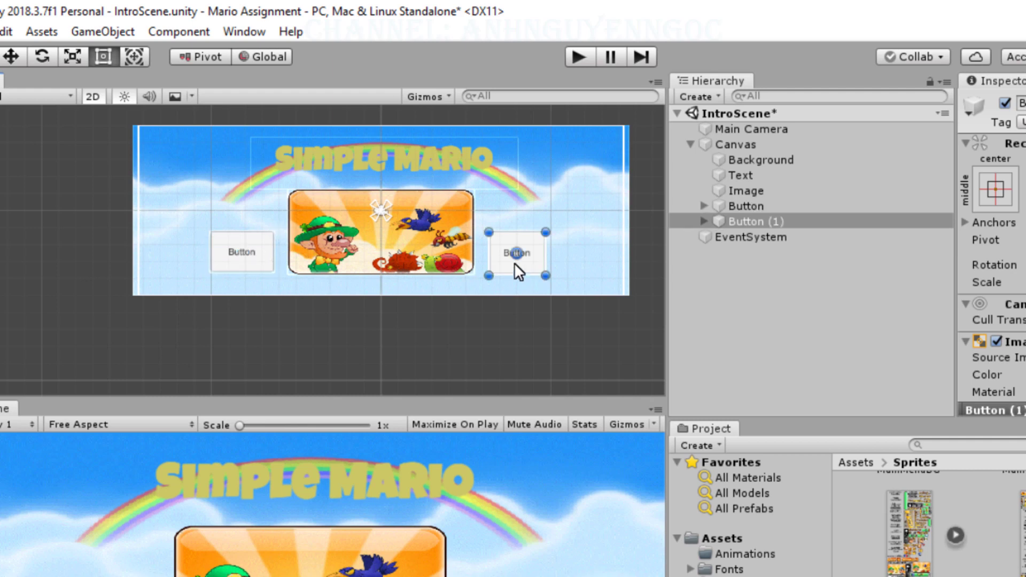
left_click(532, 267)
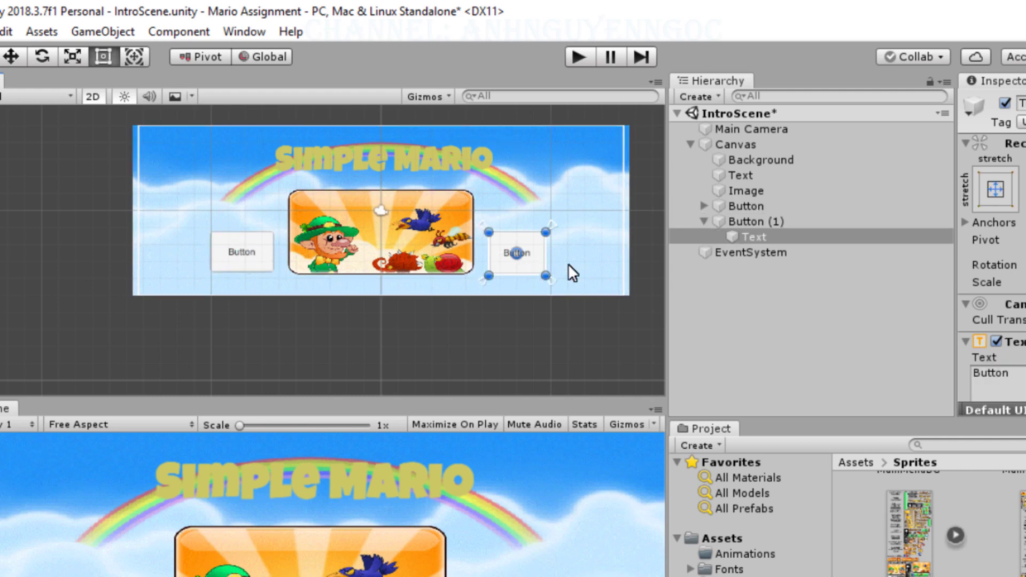
Delete the Text labels from both buttons, leaving blank button faces
left_click(239, 249)
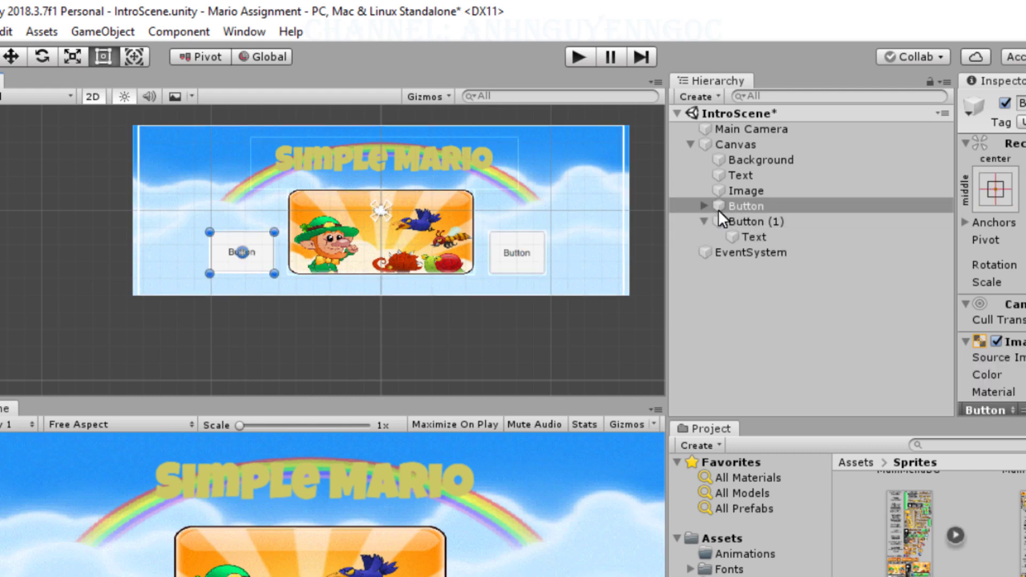
left_click(705, 208)
left_click(763, 223)
right_click(763, 222)
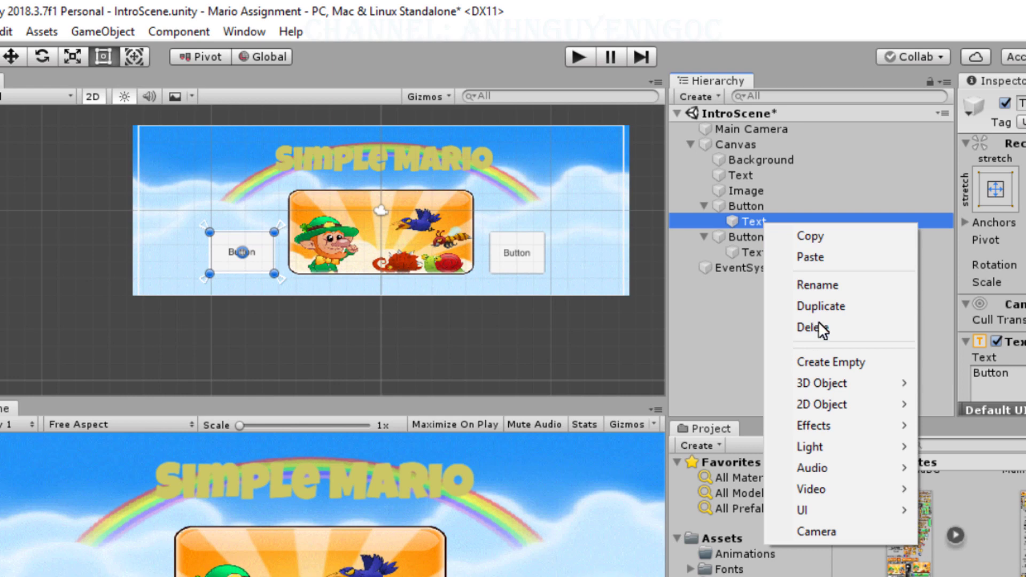
left_click(814, 327)
left_click(748, 237)
right_click(748, 235)
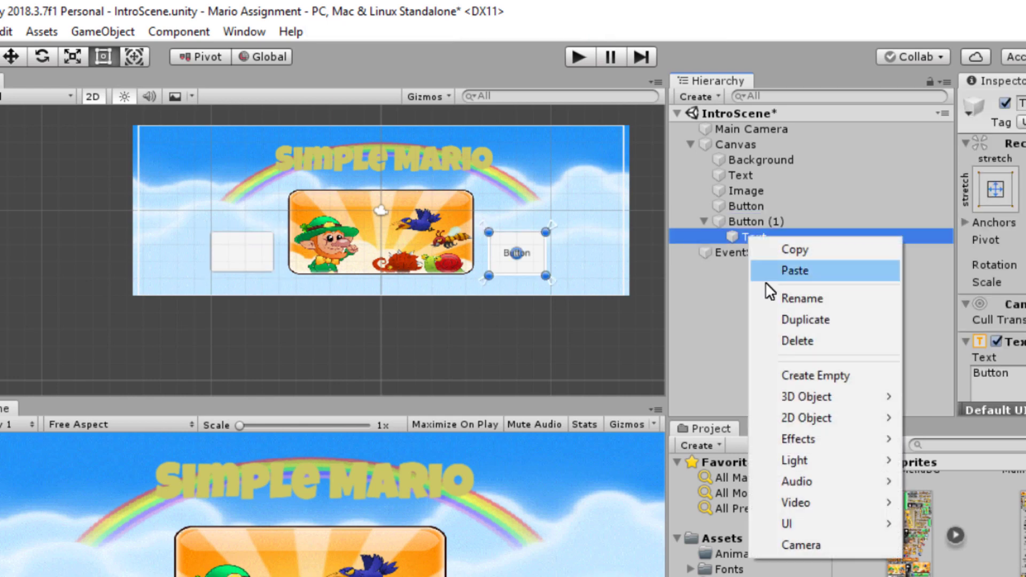
left_click(796, 341)
Rename the left button ExitButton and the right button PlayButton
left_click(747, 207)
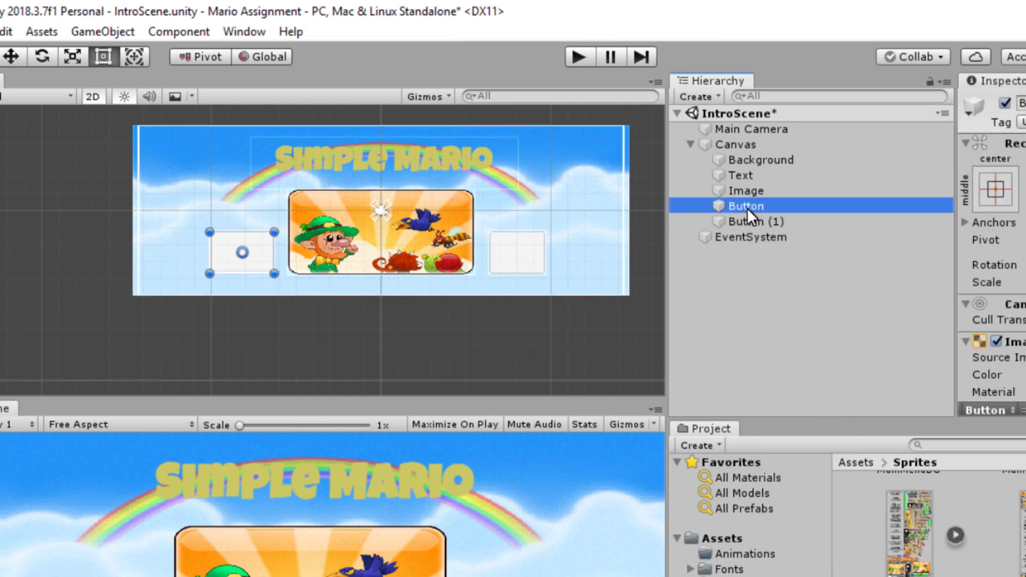
left_click(747, 208)
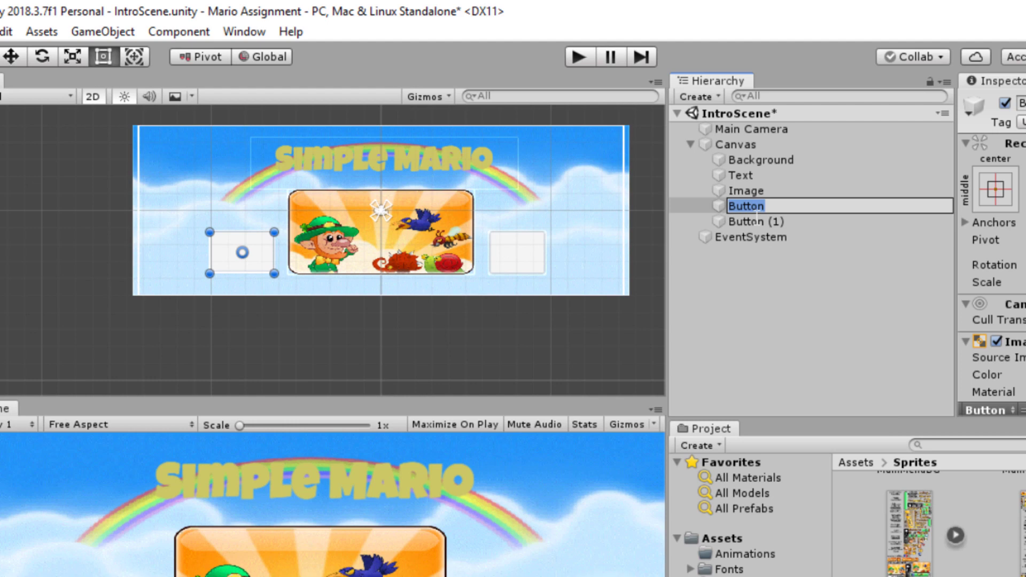
type("Exit")
key("Return")
left_click(749, 221)
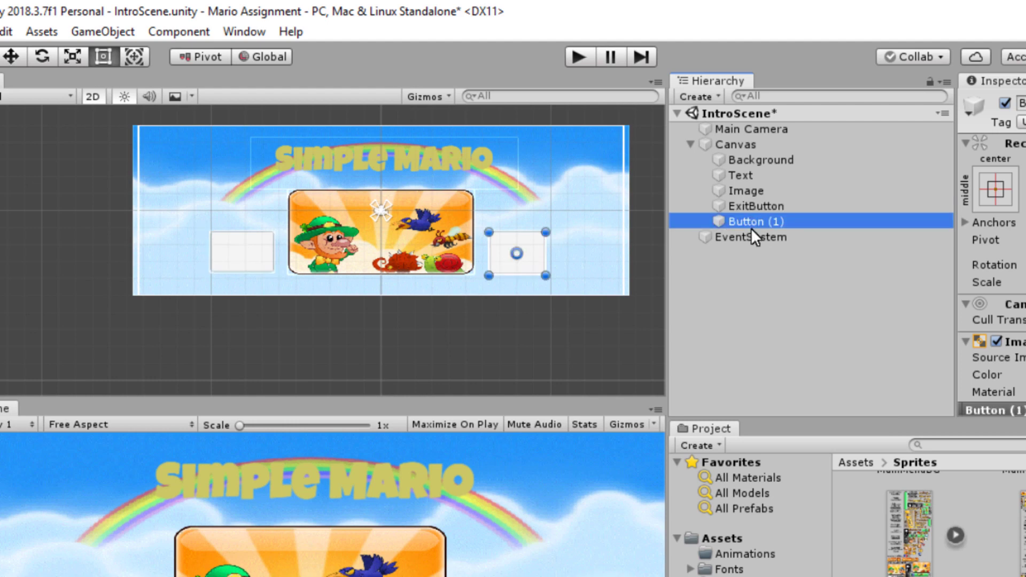
key("F2")
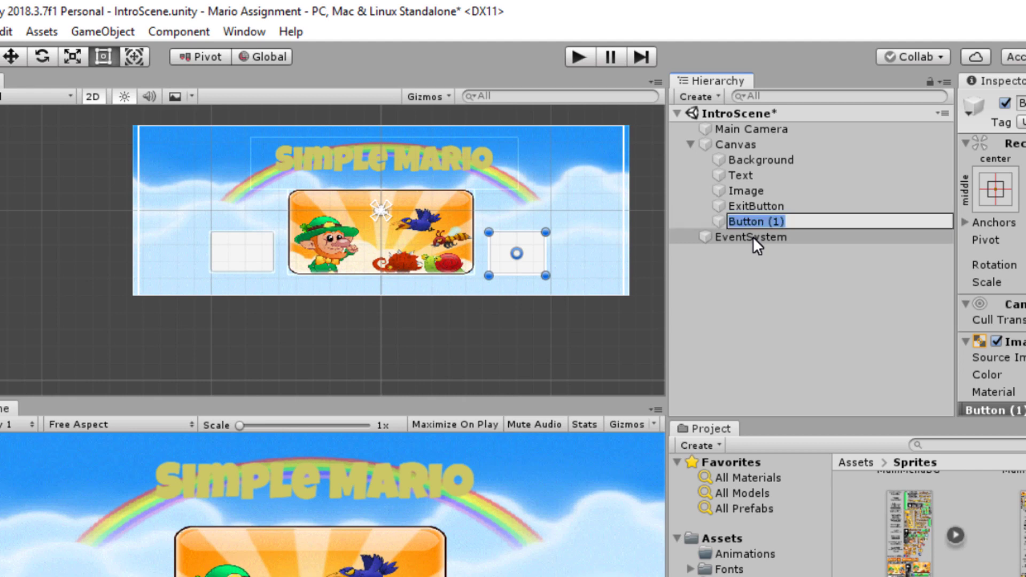
type("PlayButton")
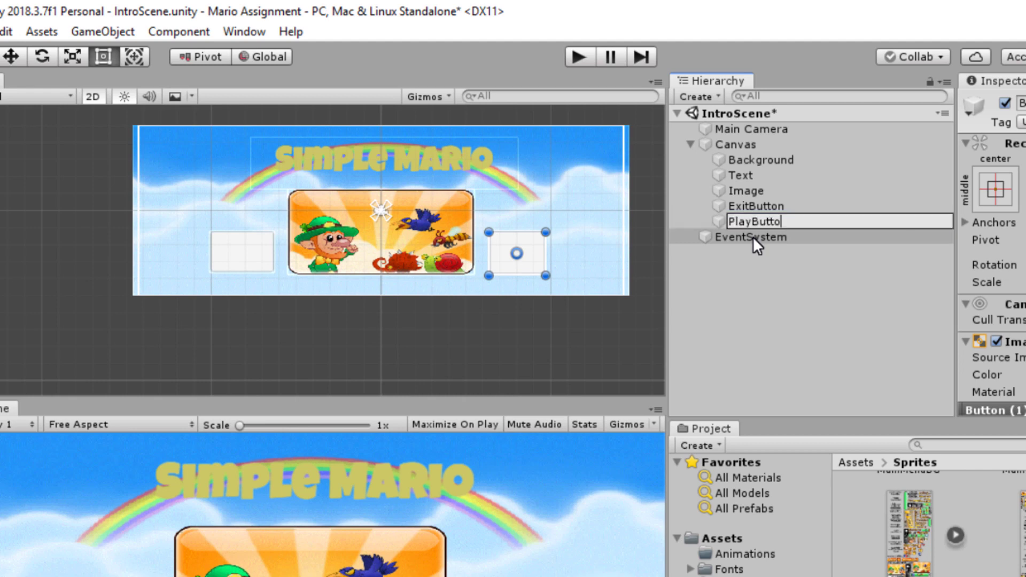
key("Return")
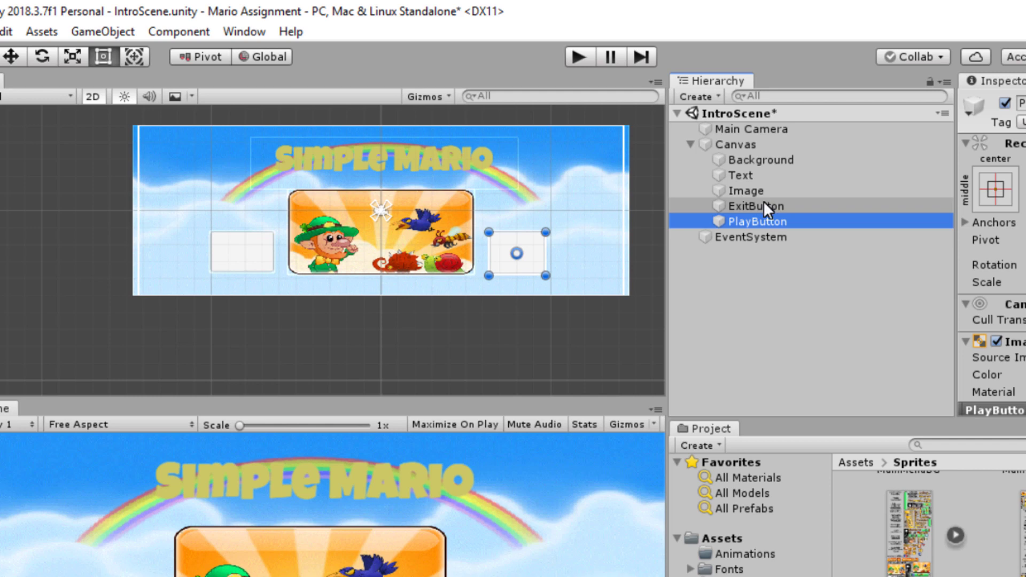
Select ExitButton so its Rect Transform and Image component appear in the Inspector
left_click(763, 201)
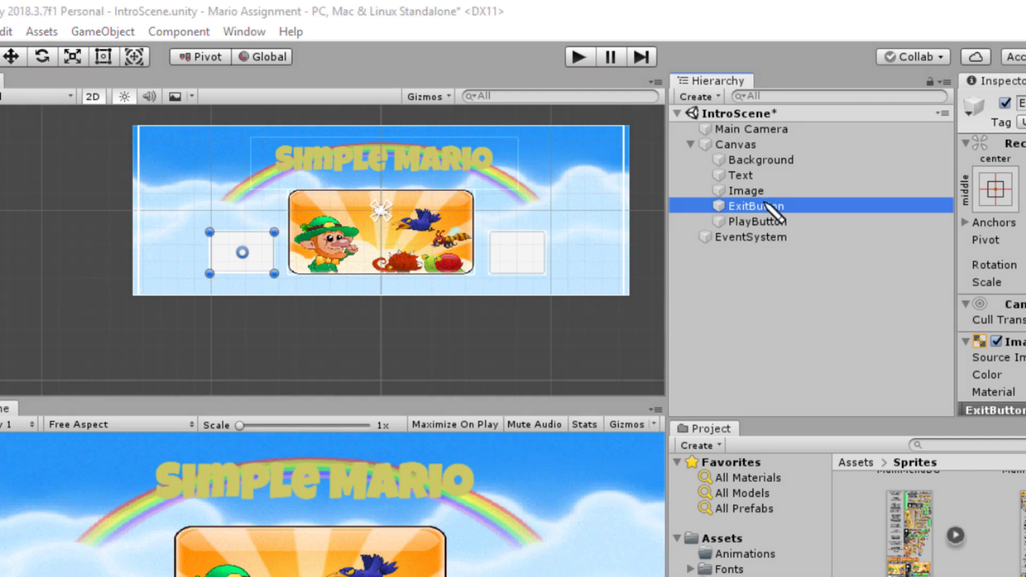
mouse_move(711, 206)
left_mouse_down()
mouse_move(265, 258)
mouse_move(255, 249)
left_mouse_up()
left_click_drag(711, 217, 529, 255)
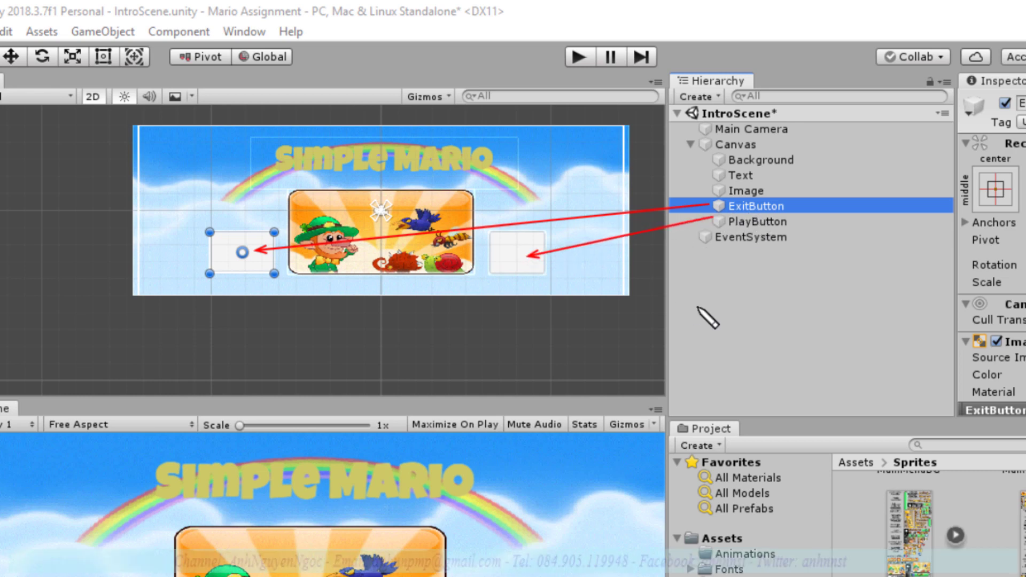
key("Escape")
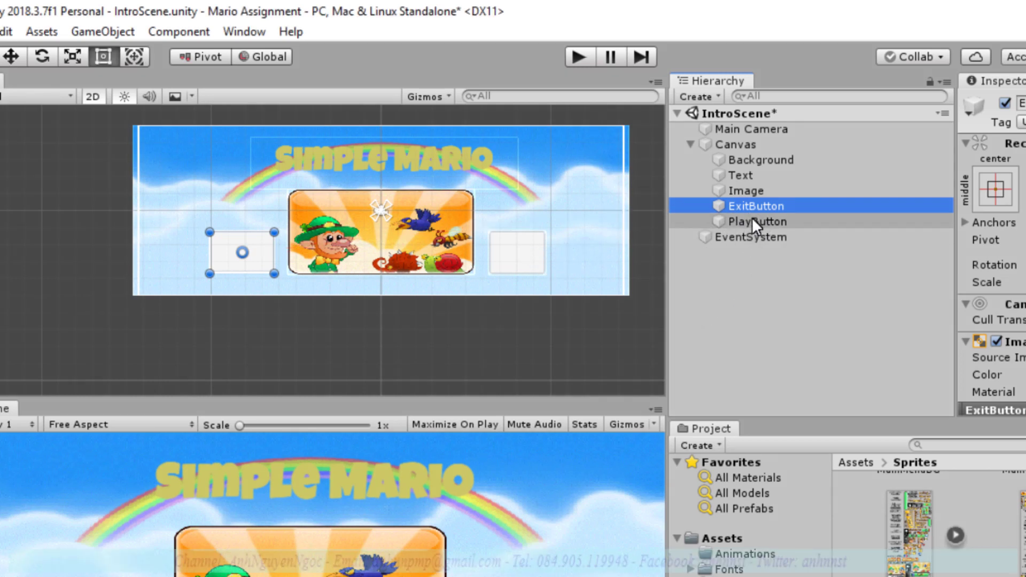
left_click(753, 218)
left_click(759, 205)
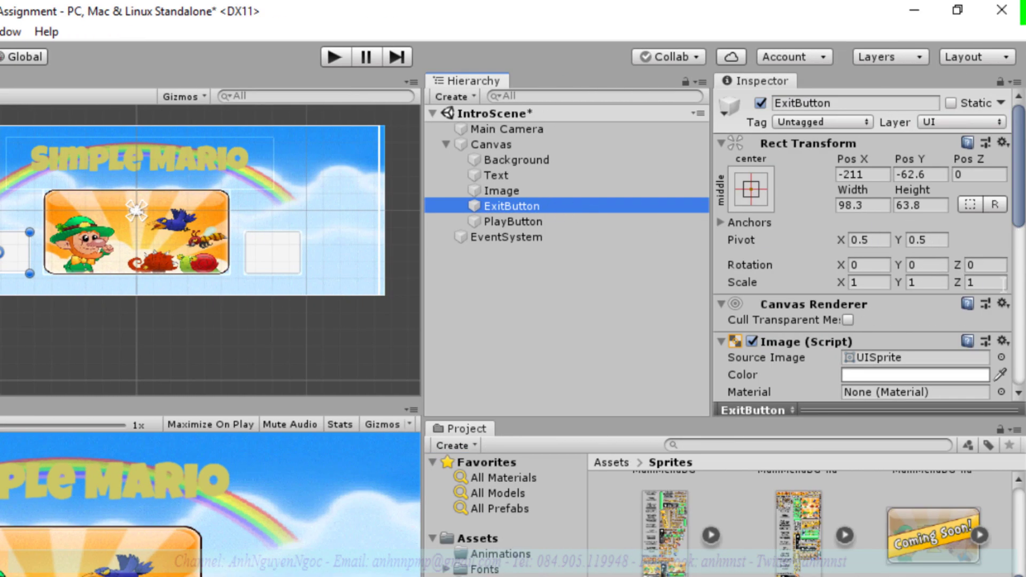
Give ExitButton the orange X sprite Menu-hd_133 as its Source Image
scroll(908, 257, "down", 5)
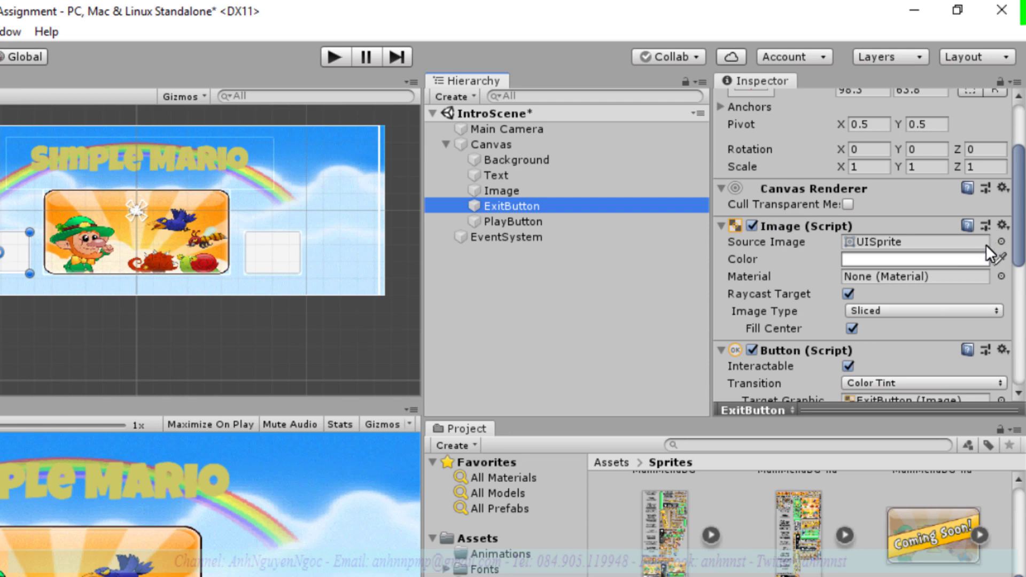
left_click(1001, 241)
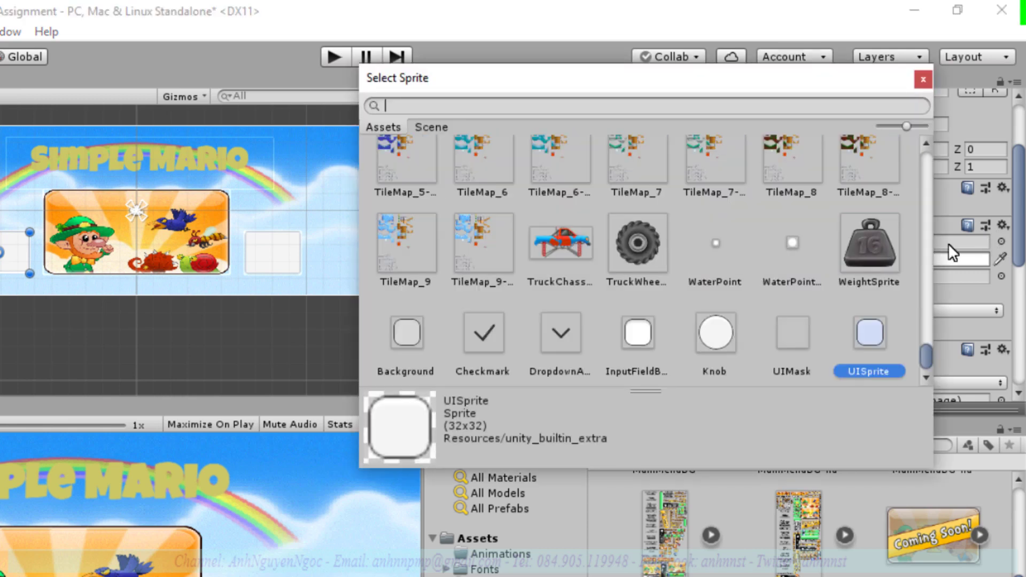
scroll(748, 255, "up", 1)
scroll(748, 254, "up", 2)
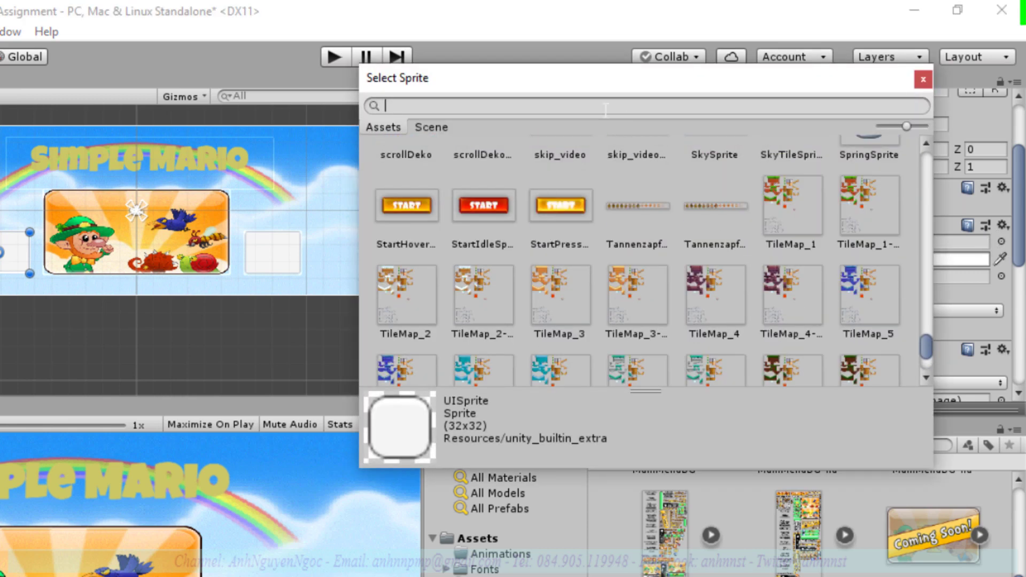
type("menu")
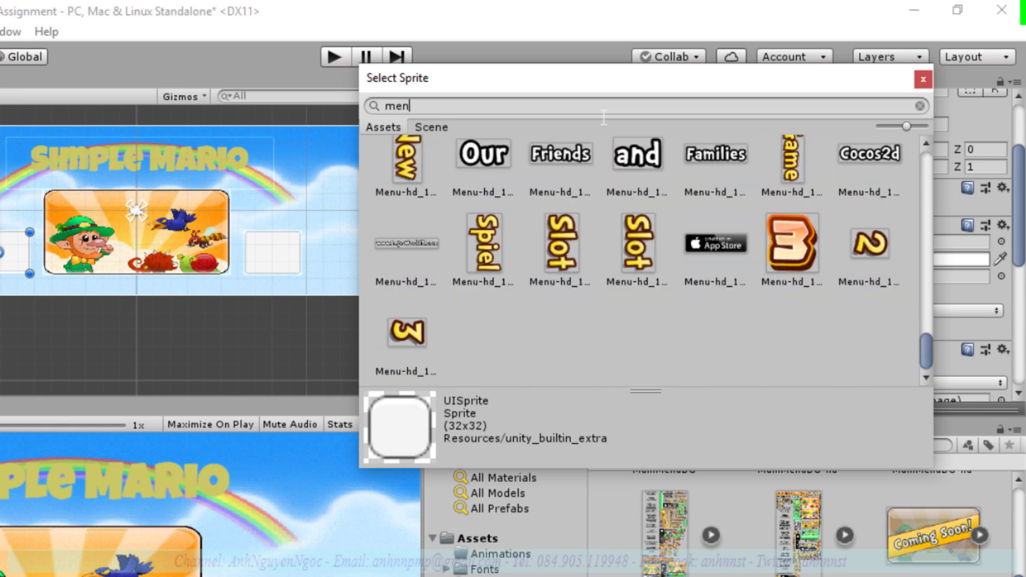
scroll(706, 327, "up", 3)
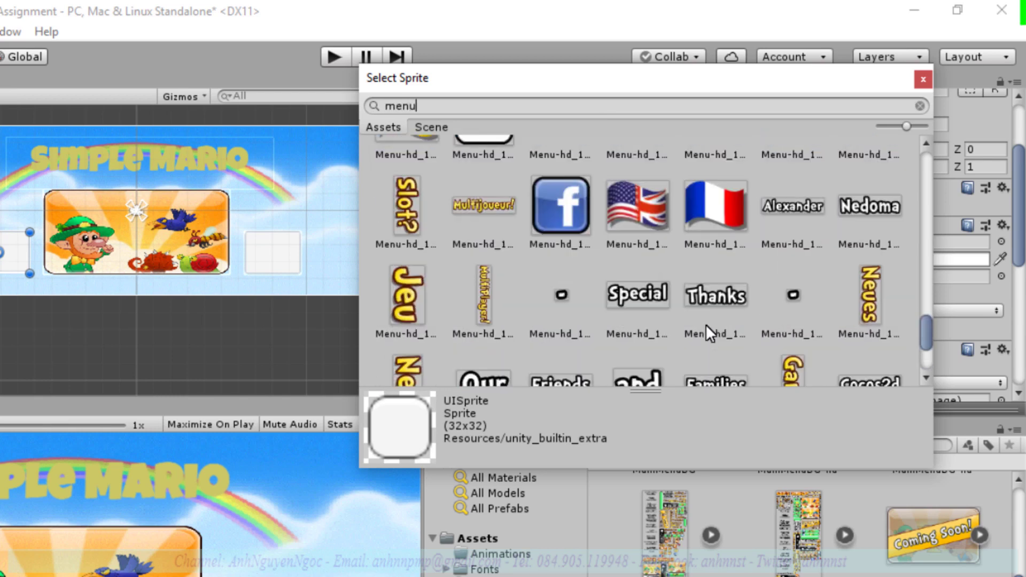
scroll(707, 326, "up", 2)
scroll(705, 327, "up", 2)
scroll(707, 321, "up", 1)
left_click(715, 284)
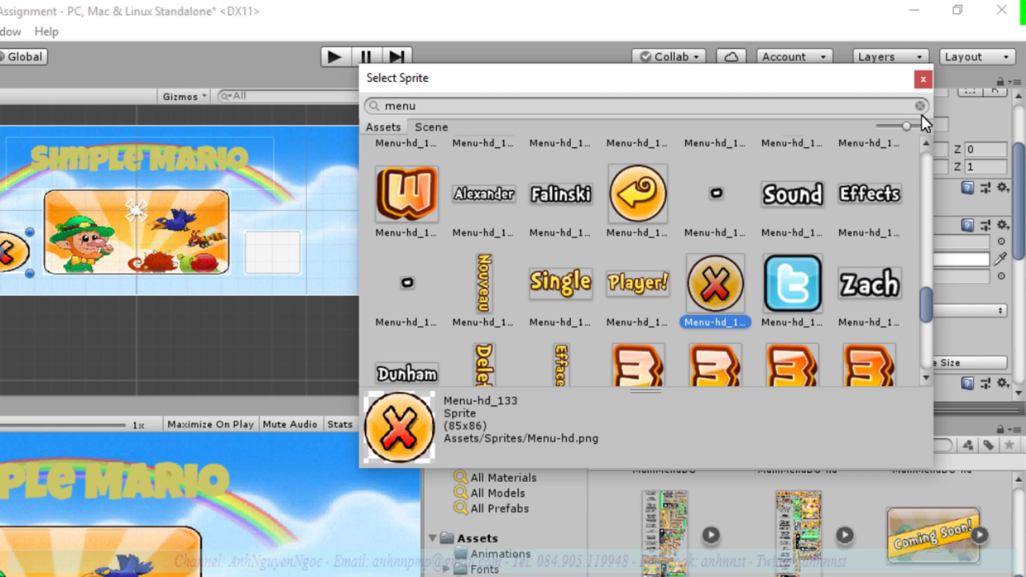
left_click(930, 78)
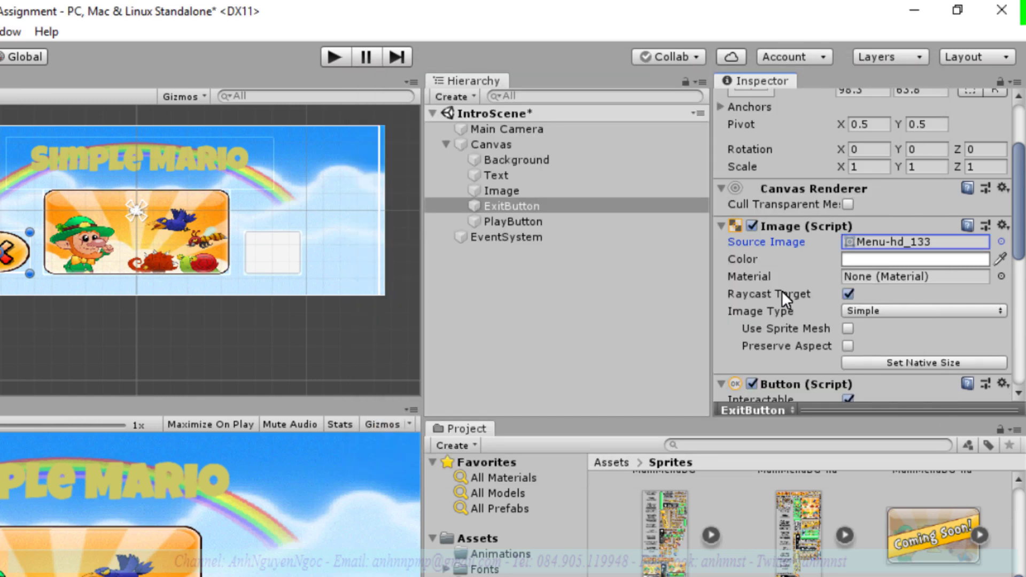
Give PlayButton the yellow arrow sprite Menu-hd_125 as its Source Image
left_click(280, 252)
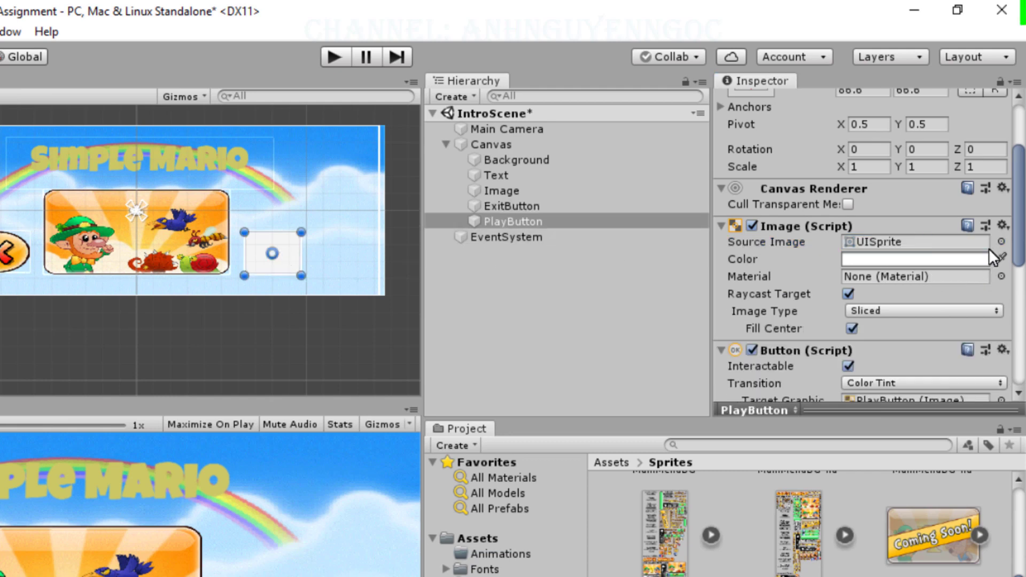
left_click(1001, 242)
scroll(576, 146, "up", 3)
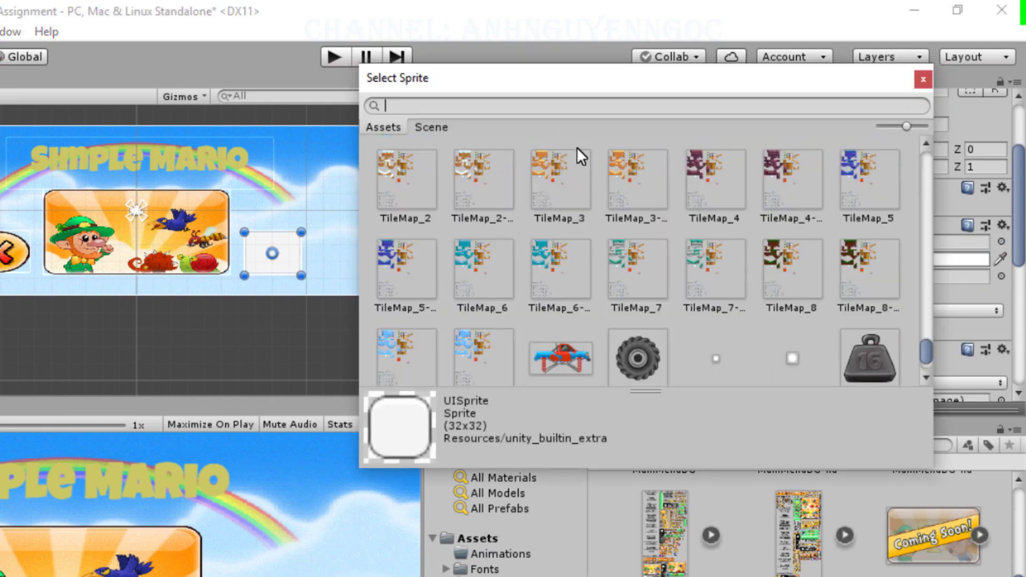
type("m")
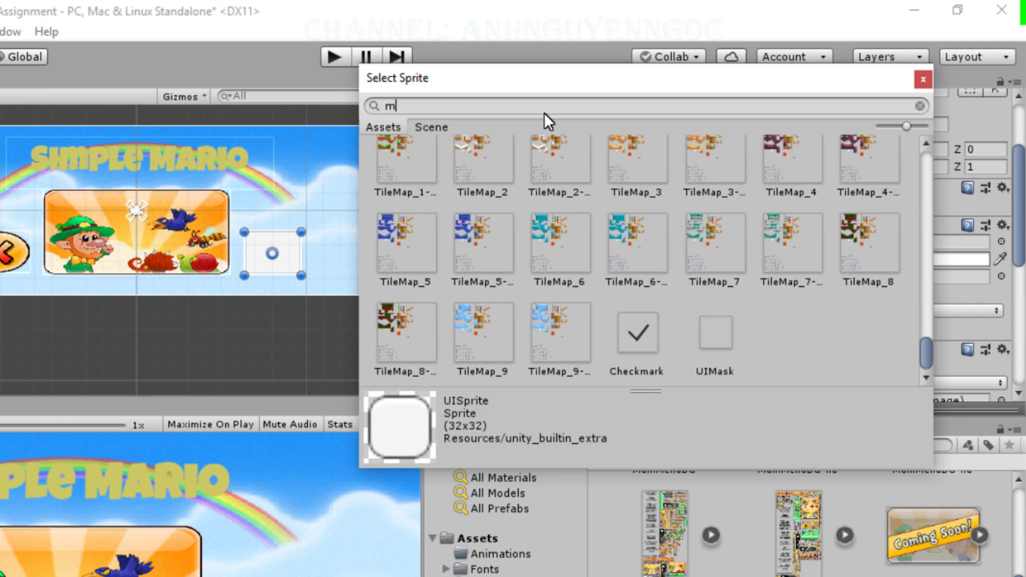
type("enu")
scroll(646, 335, "up", 5)
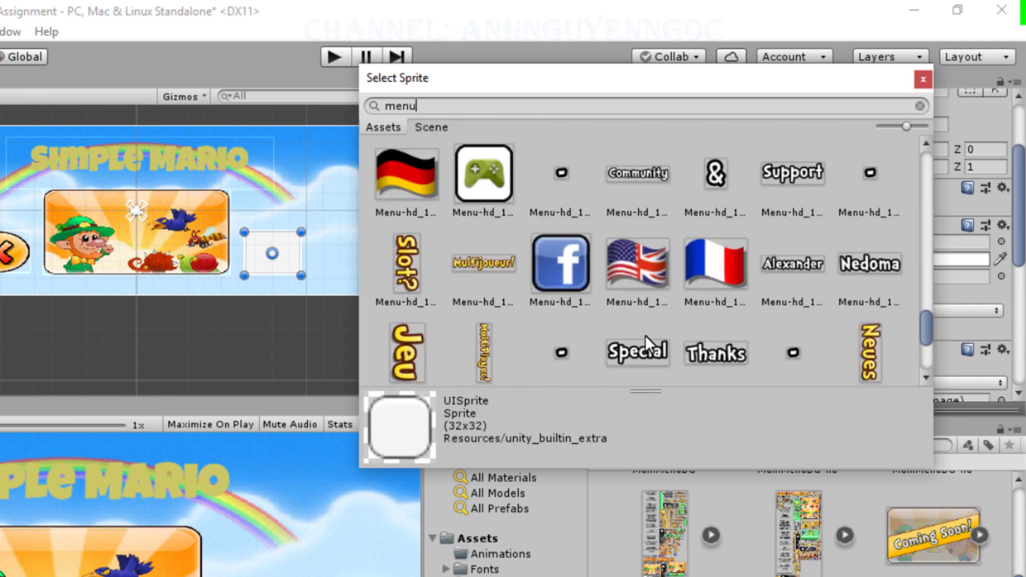
scroll(646, 335, "up", 2)
scroll(645, 335, "up", 2)
scroll(646, 335, "up", 2)
scroll(646, 335, "up", 2)
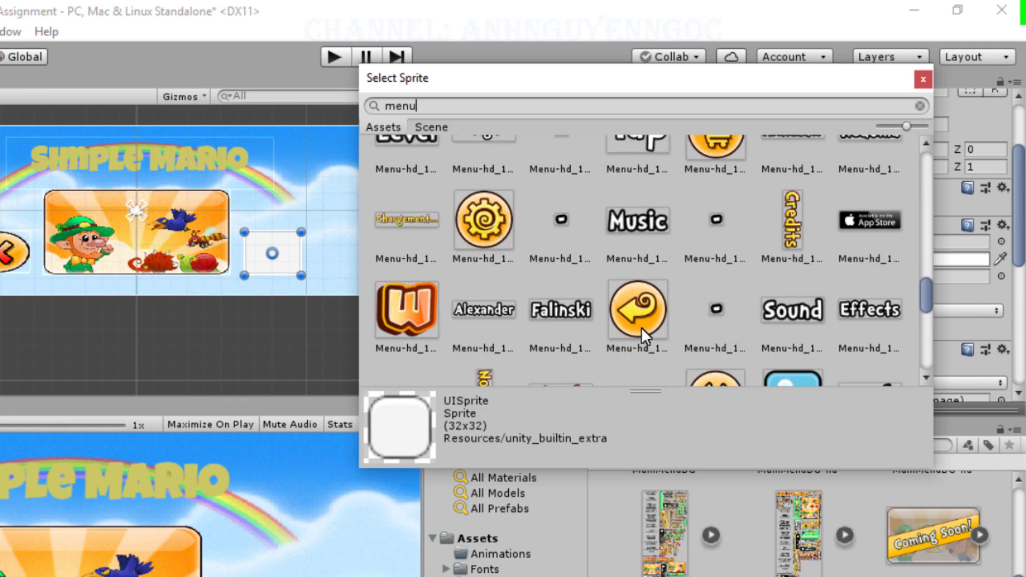
scroll(643, 310, "up", 3)
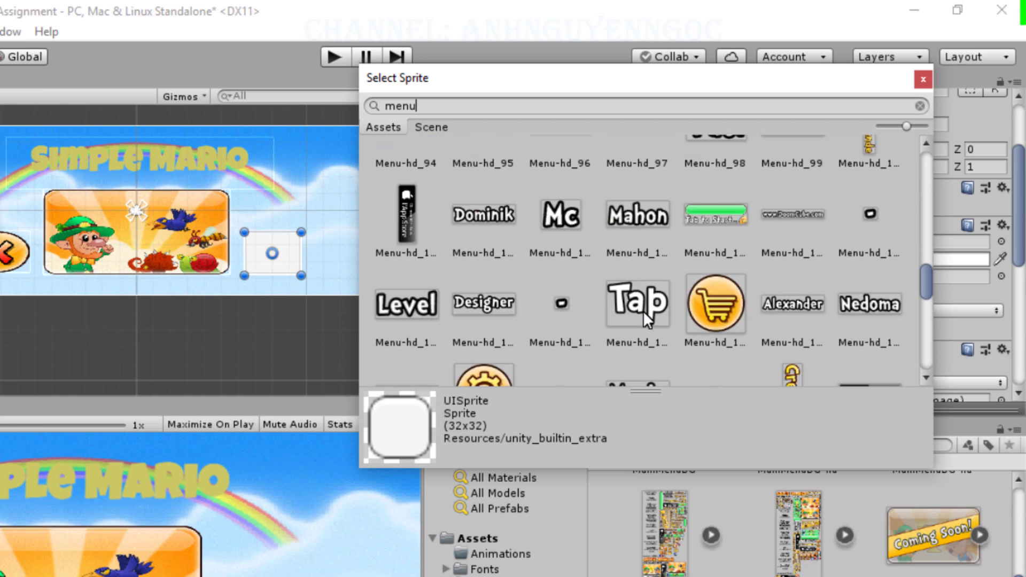
scroll(643, 310, "up", 3)
scroll(643, 310, "up", 3)
scroll(643, 310, "up", 1)
scroll(642, 310, "up", 3)
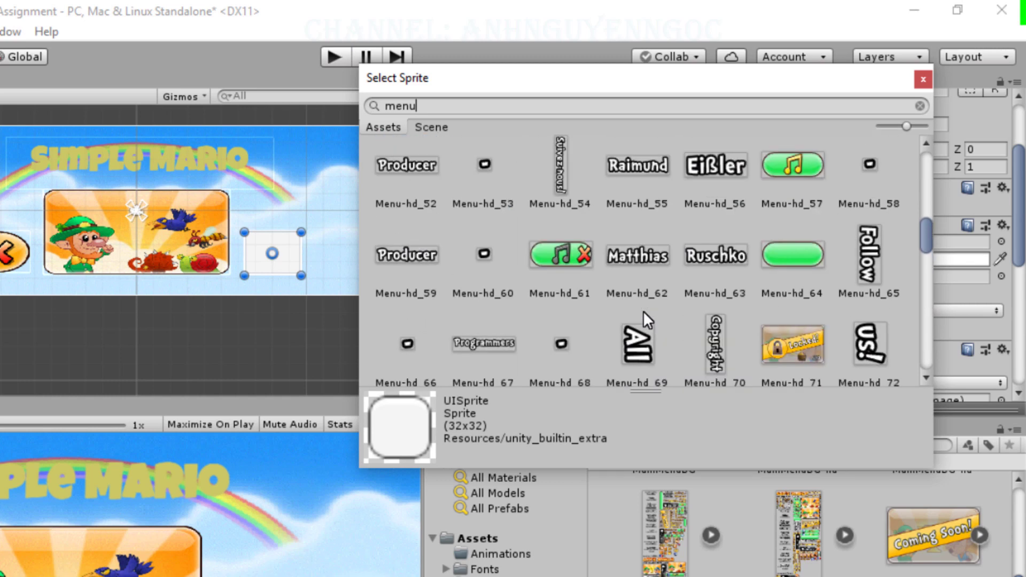
scroll(643, 310, "up", 2)
scroll(643, 310, "up", 3)
scroll(643, 310, "up", 1)
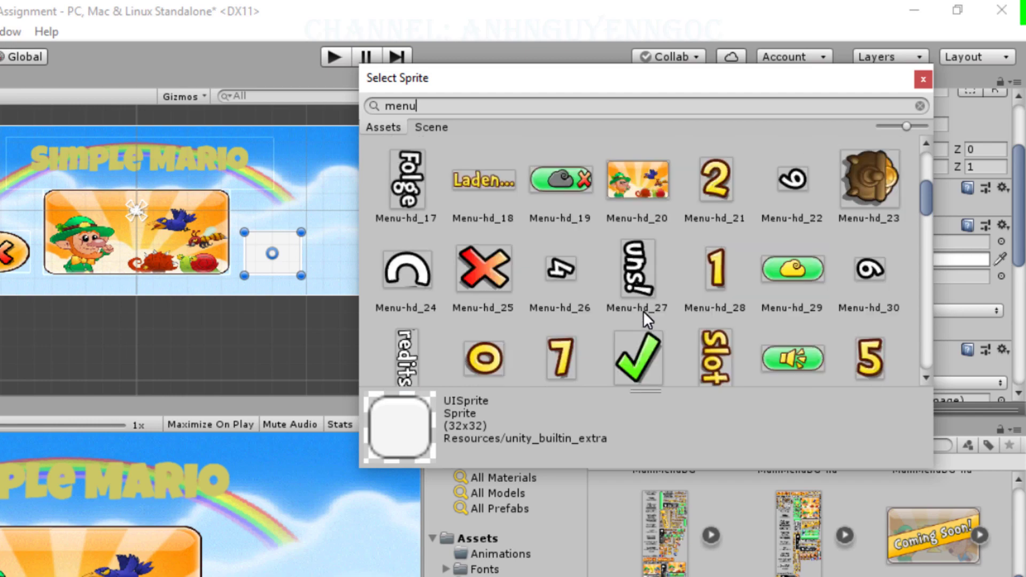
scroll(643, 310, "up", 3)
scroll(643, 310, "up", 3)
scroll(643, 316, "down", 3)
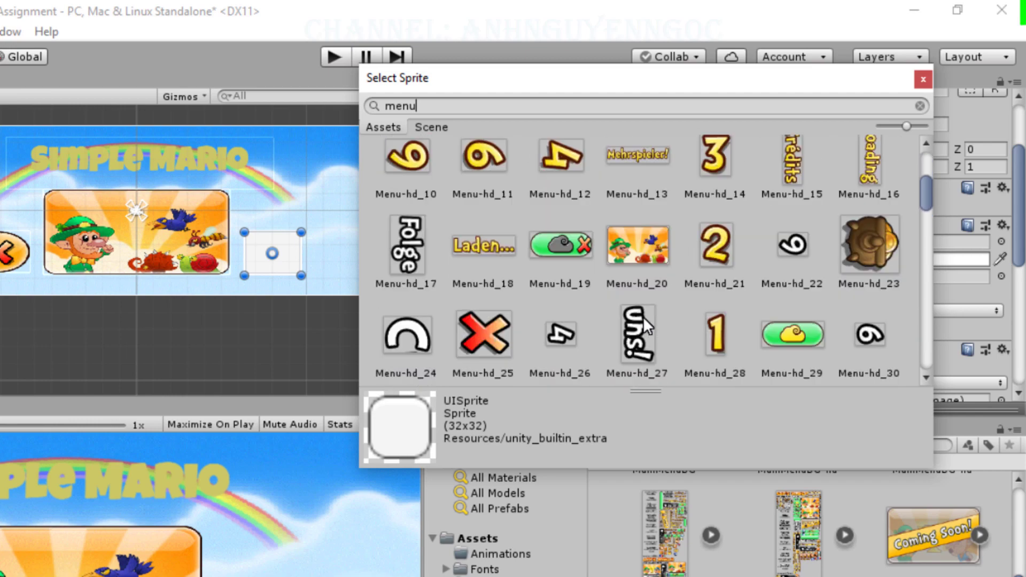
scroll(643, 317, "down", 5)
scroll(643, 316, "down", 3)
scroll(643, 317, "down", 3)
scroll(643, 316, "down", 3)
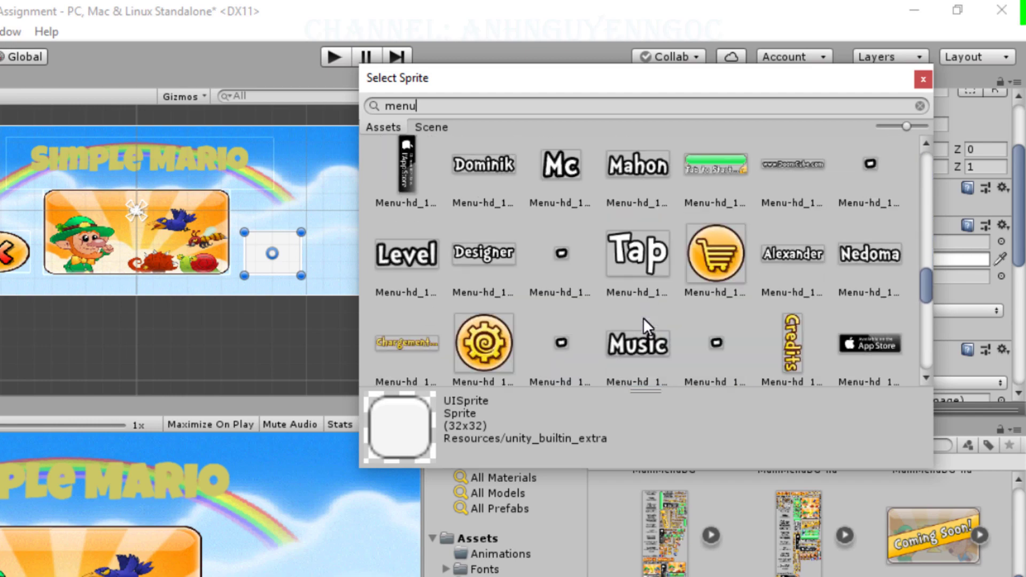
scroll(643, 318, "down", 1)
scroll(643, 318, "down", 1)
scroll(642, 317, "down", 1)
scroll(643, 317, "down", 1)
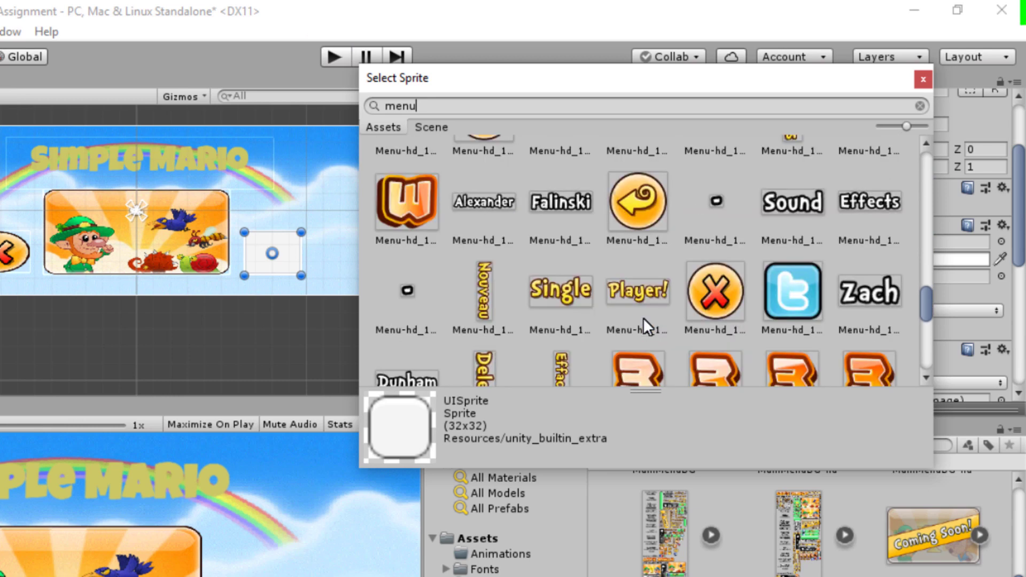
scroll(643, 318, "down", 1)
scroll(643, 318, "down", 3)
scroll(642, 319, "up", 3)
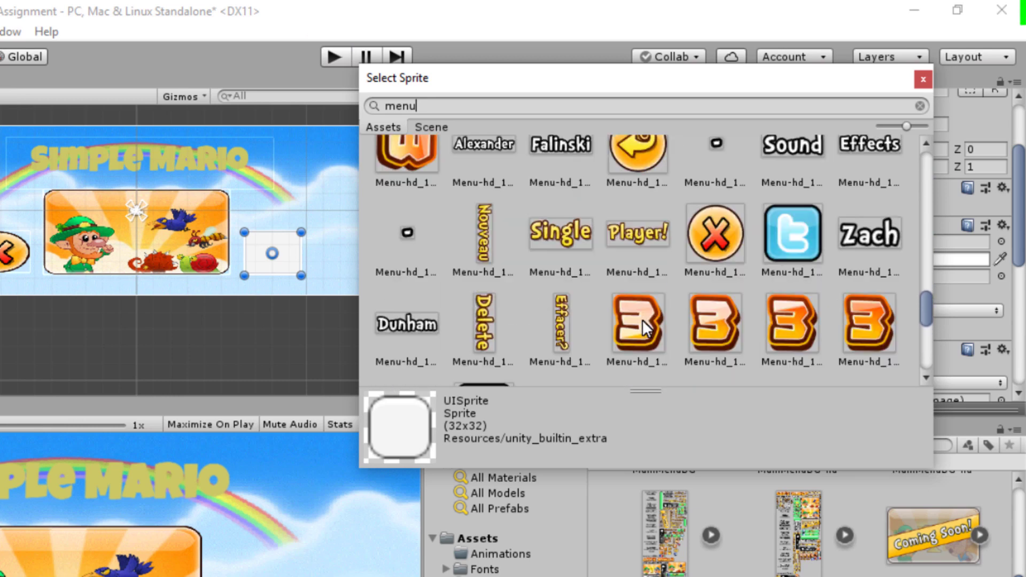
left_click(641, 161)
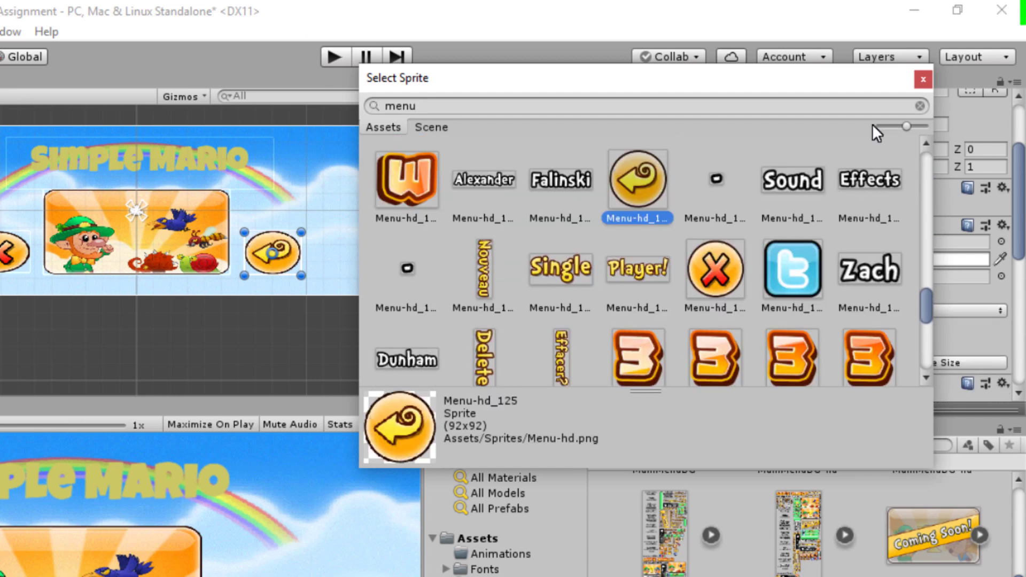
scroll(697, 285, "down", 3)
scroll(698, 286, "down", 3)
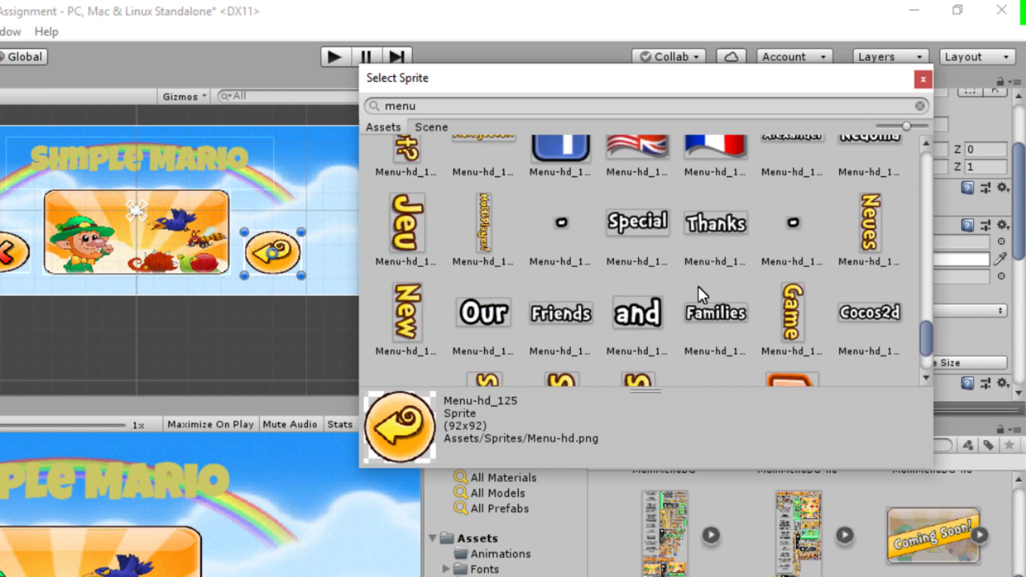
scroll(698, 286, "down", 2)
scroll(698, 286, "up", 3)
scroll(698, 284, "up", 3)
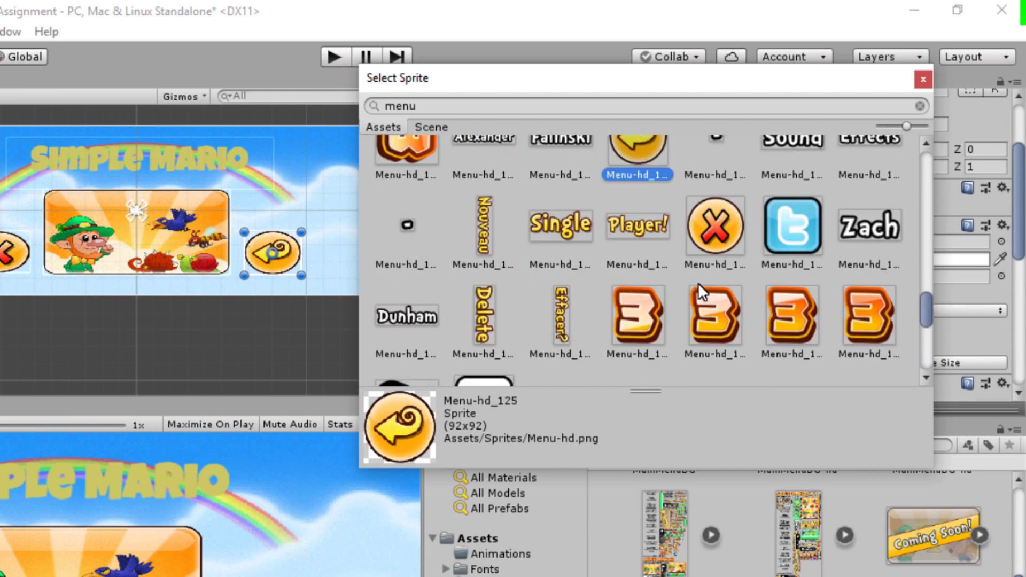
scroll(698, 283, "up", 3)
scroll(697, 283, "up", 2)
scroll(698, 283, "up", 1)
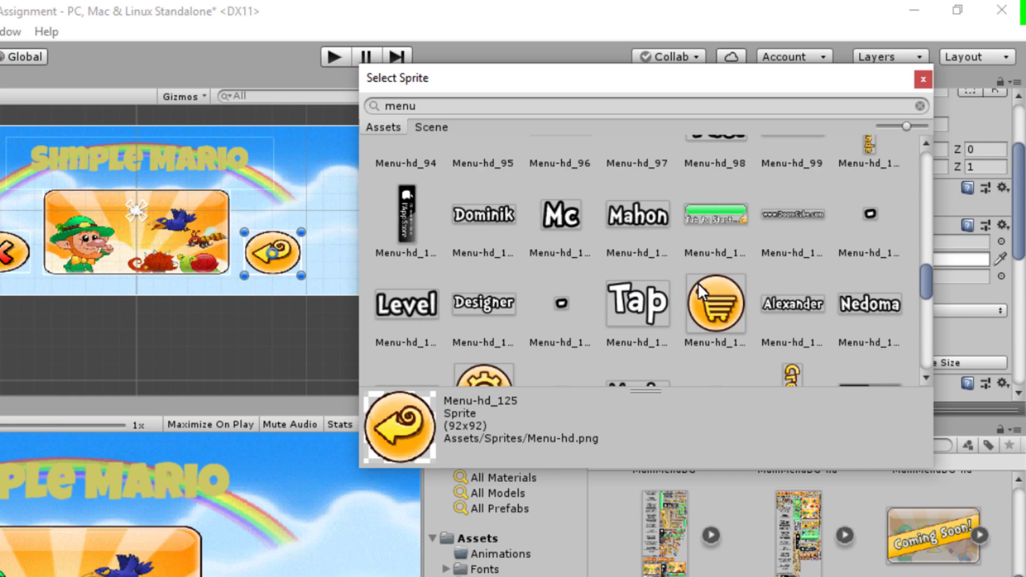
scroll(698, 283, "down", 4)
scroll(698, 283, "down", 1)
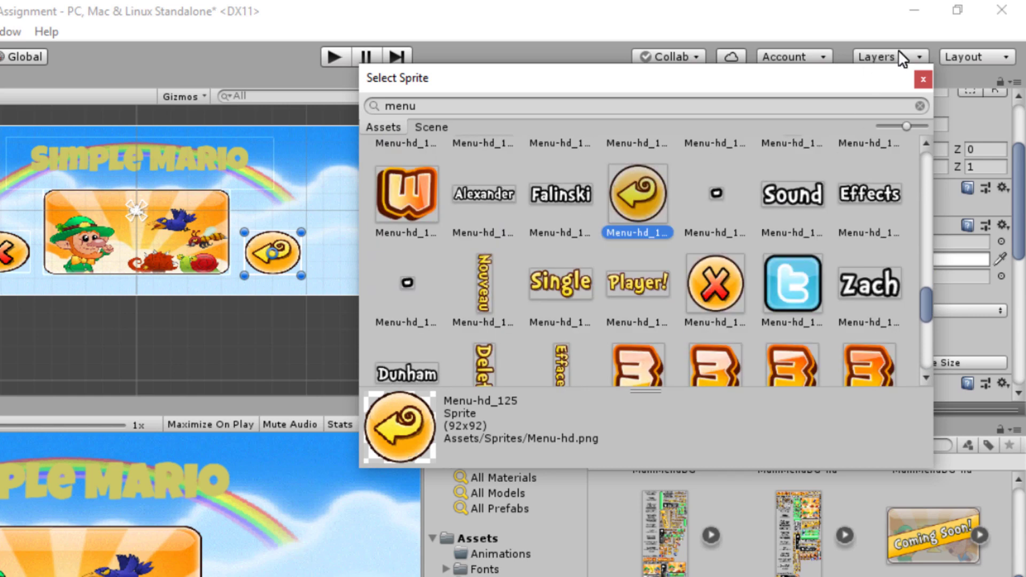
left_click(920, 79)
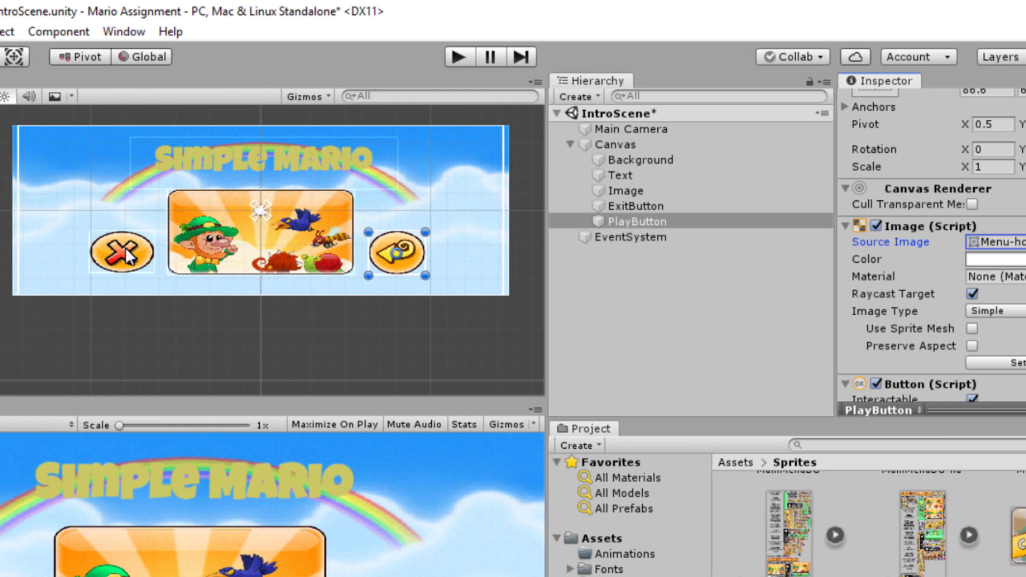
Resize the exit button to about 89.5 by 74 and the play button to fit its arrow
left_click(138, 259)
left_click_drag(154, 274, 153, 285)
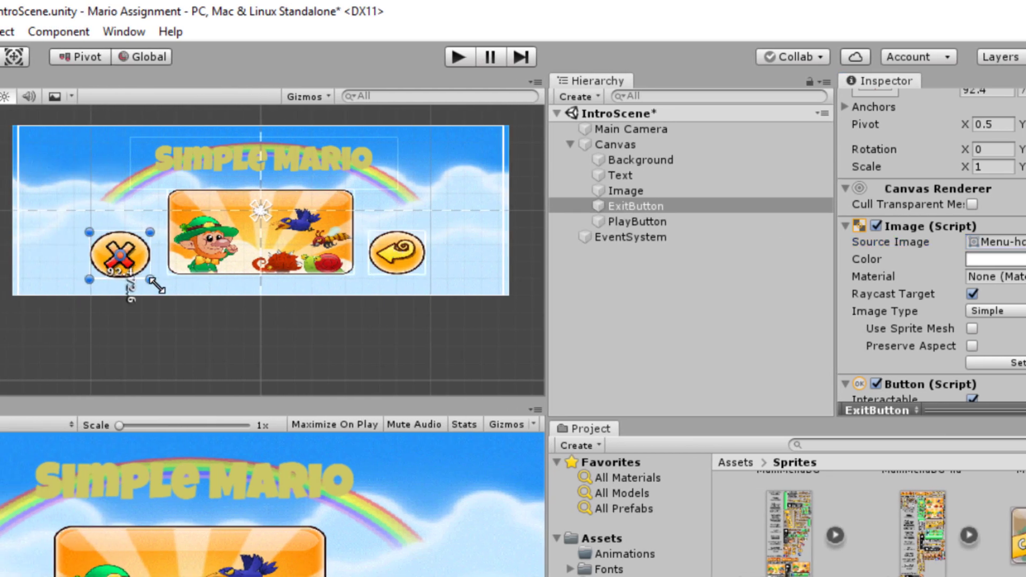
left_click(406, 264)
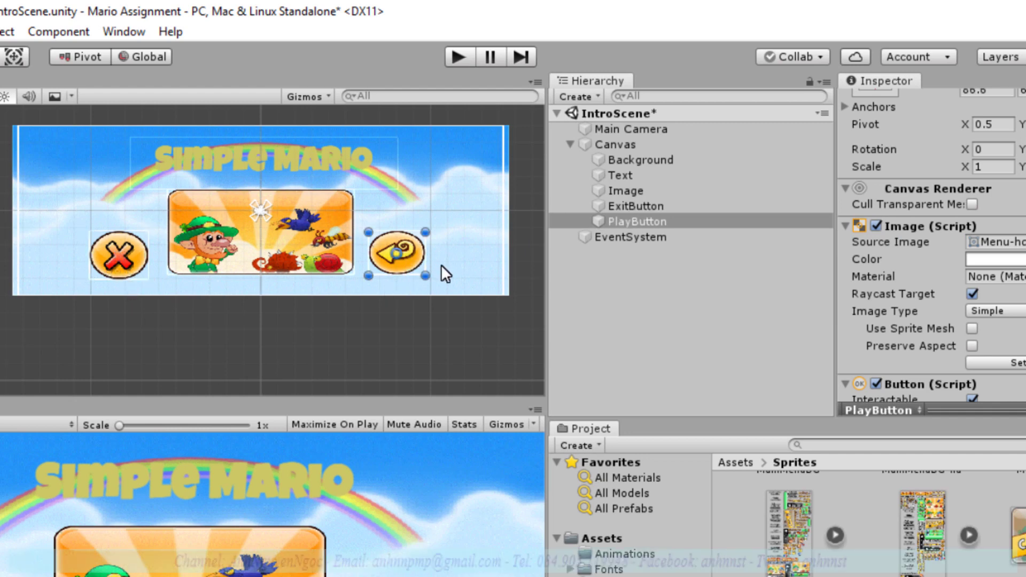
left_click_drag(426, 275, 429, 288)
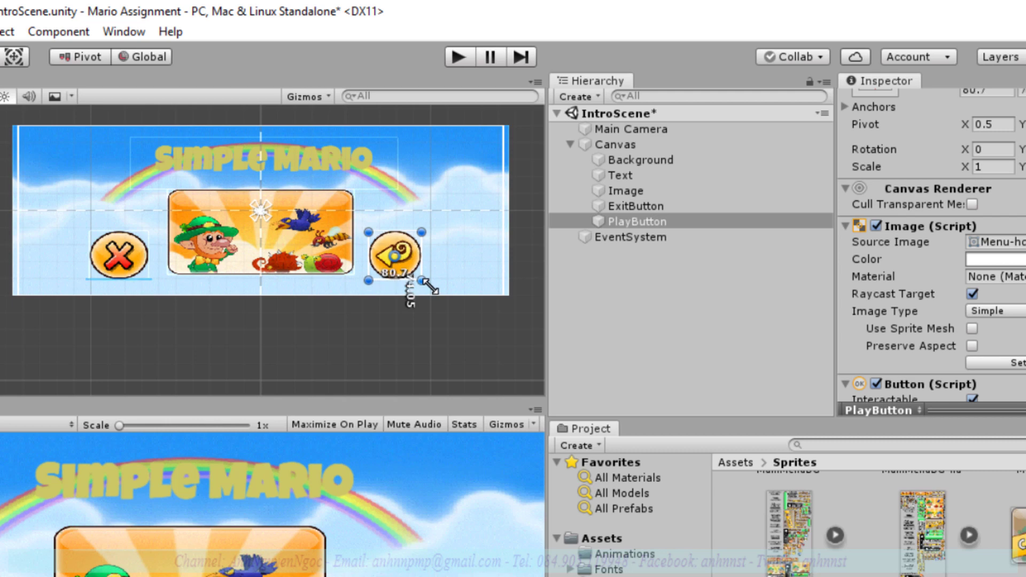
Fine-tune both buttons' positions, then run IntroScene in Play mode
left_click(120, 258)
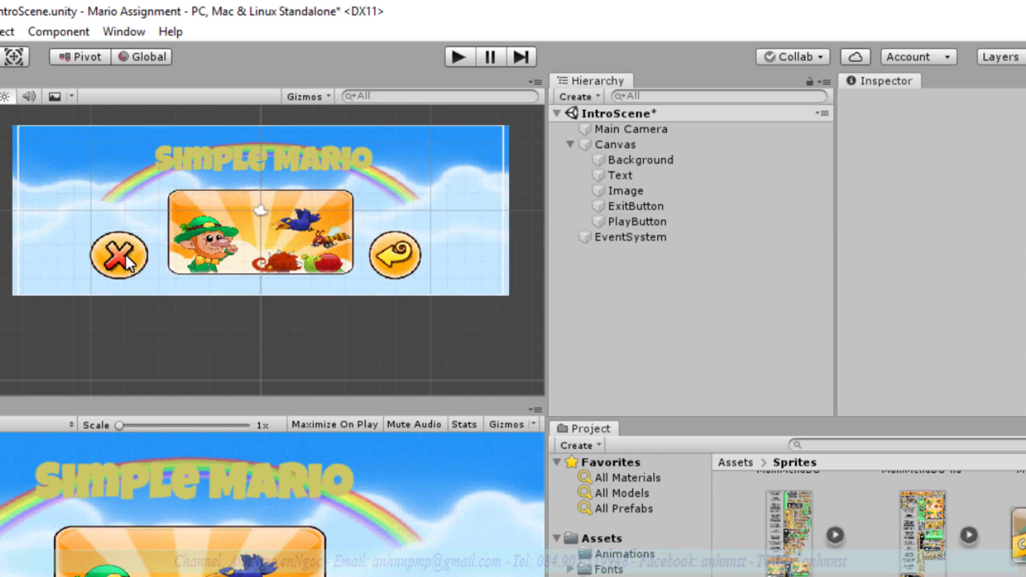
left_click_drag(143, 249, 143, 249)
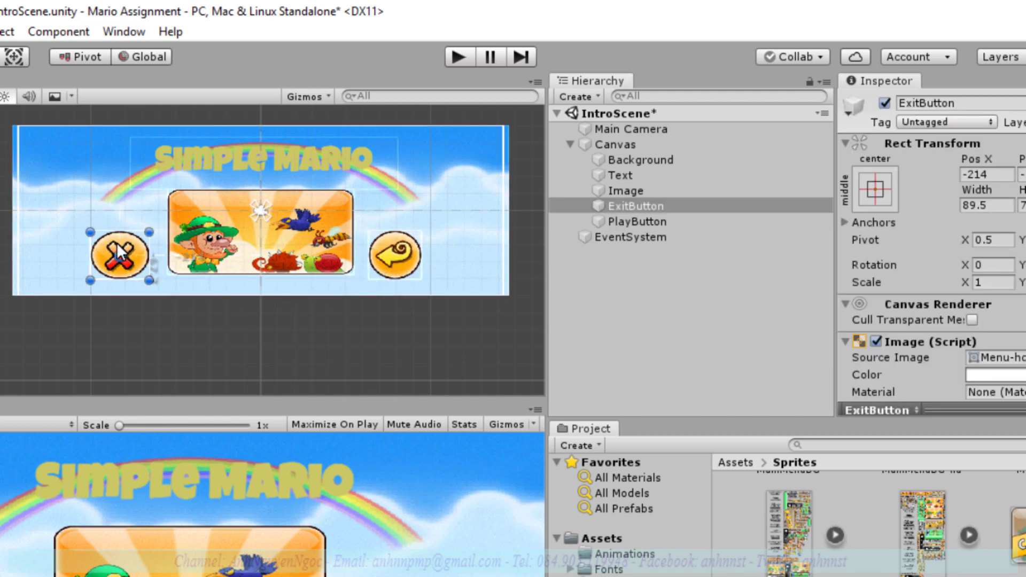
left_click(413, 258)
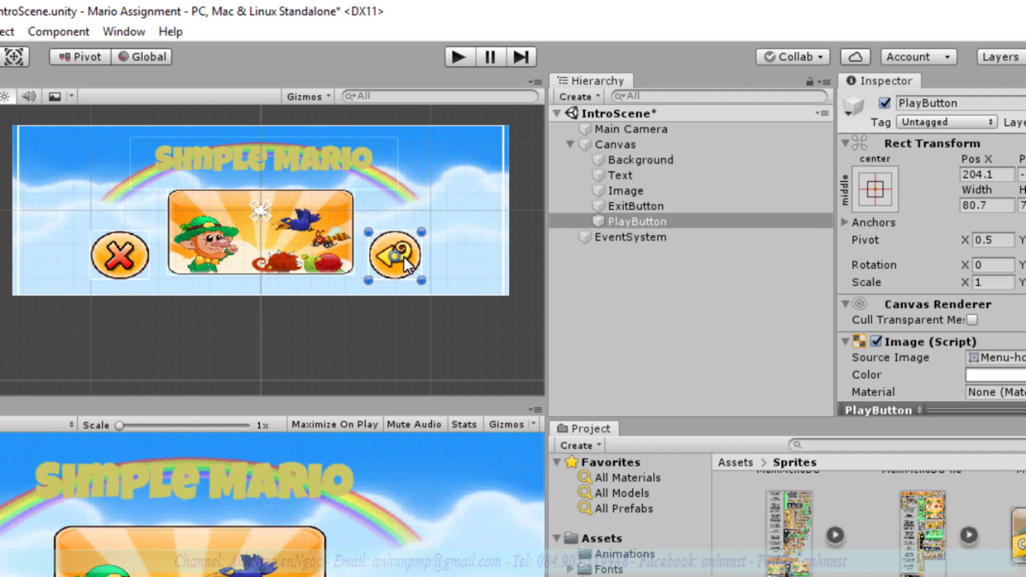
left_click_drag(412, 256, 414, 249)
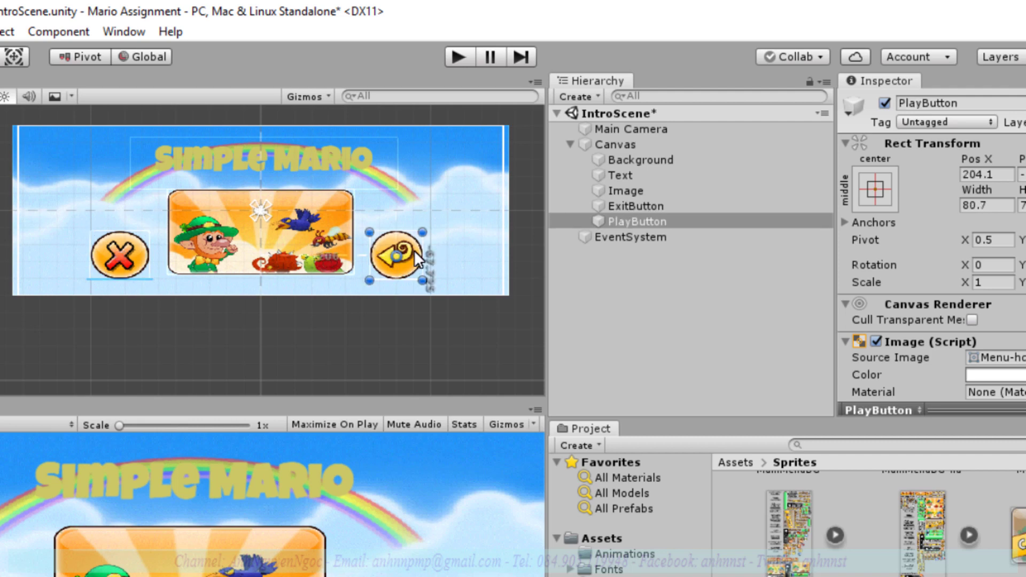
left_click(466, 240)
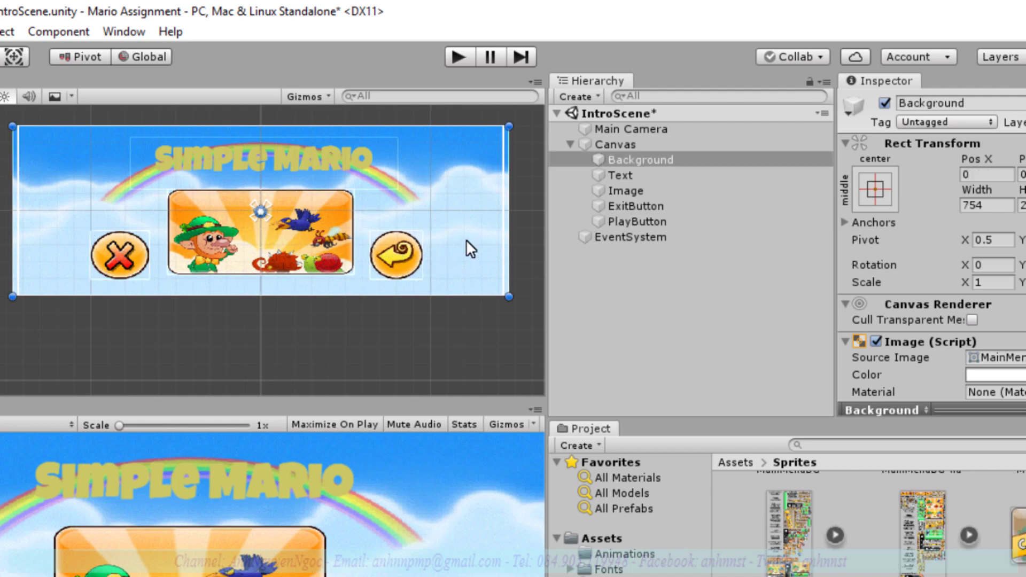
left_click(462, 60)
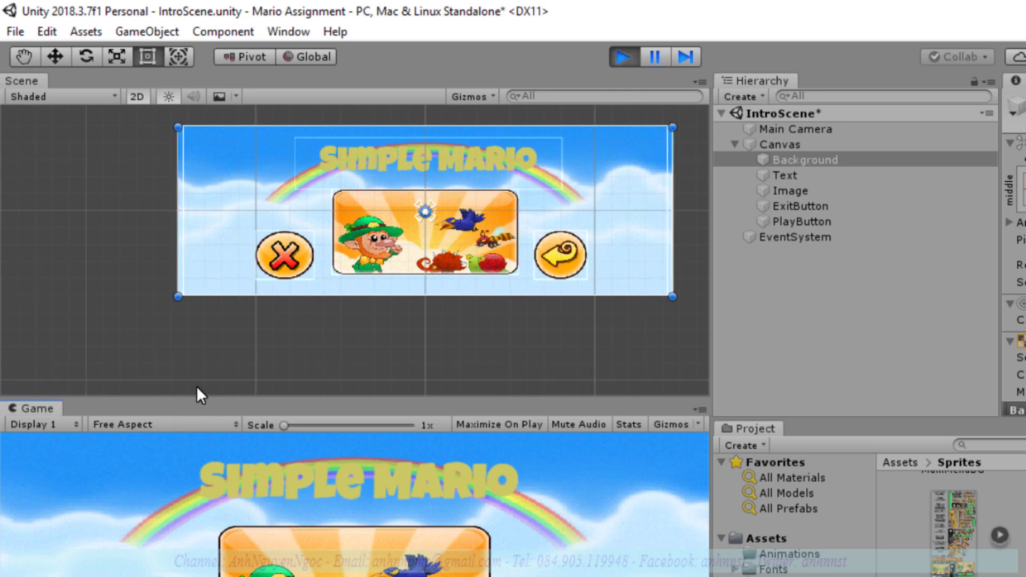
Enlarge the Game view and preview the running menu at 4:3, then at 16:10
left_click_drag(174, 411, 256, 297)
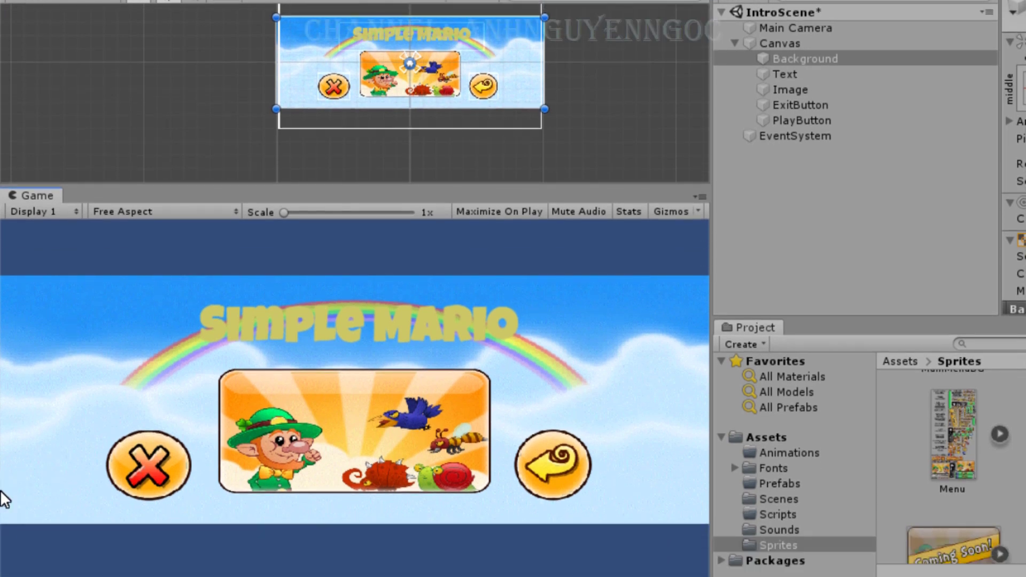
left_click(189, 211)
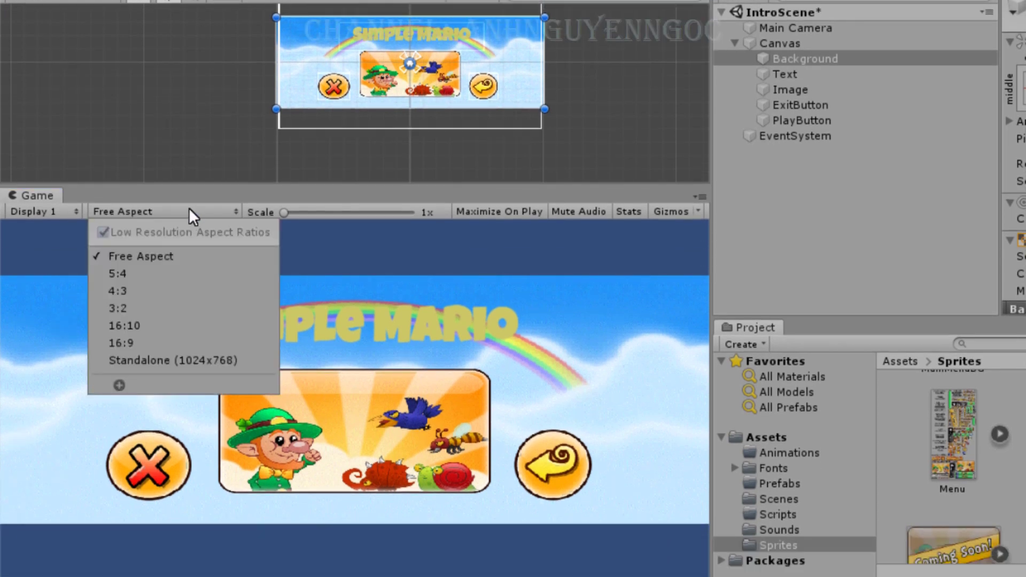
left_click(158, 290)
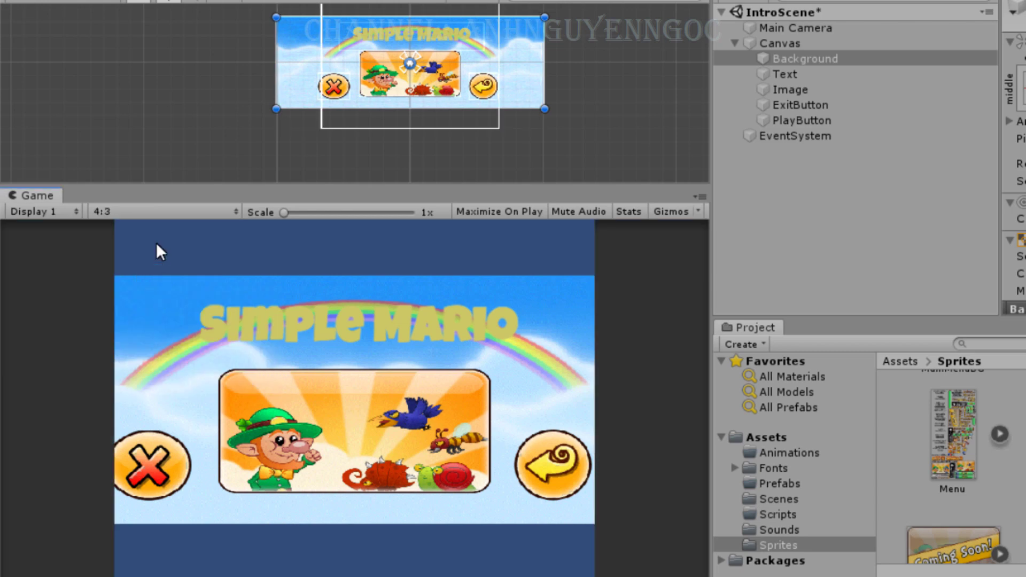
left_click(123, 211)
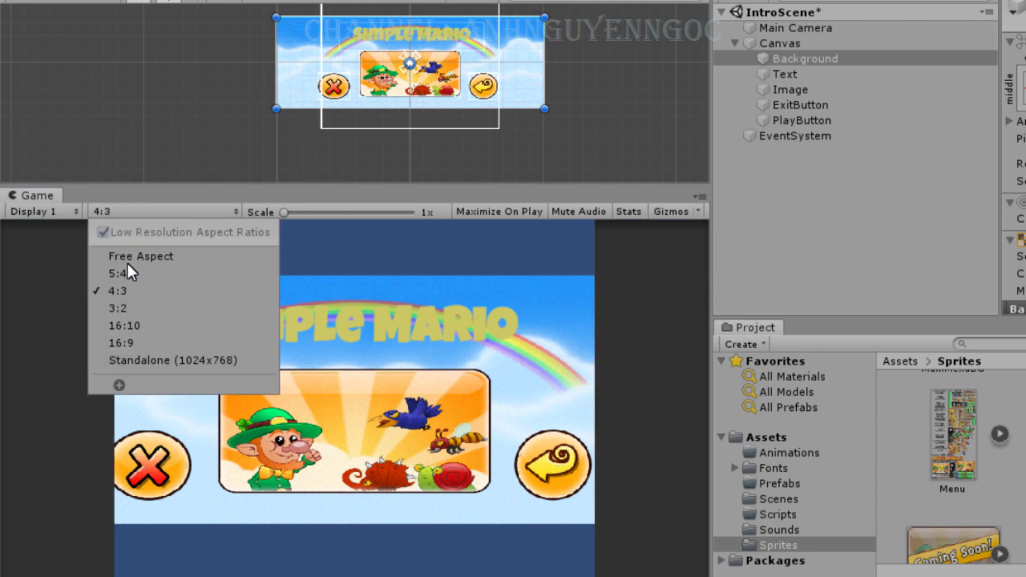
left_click(135, 326)
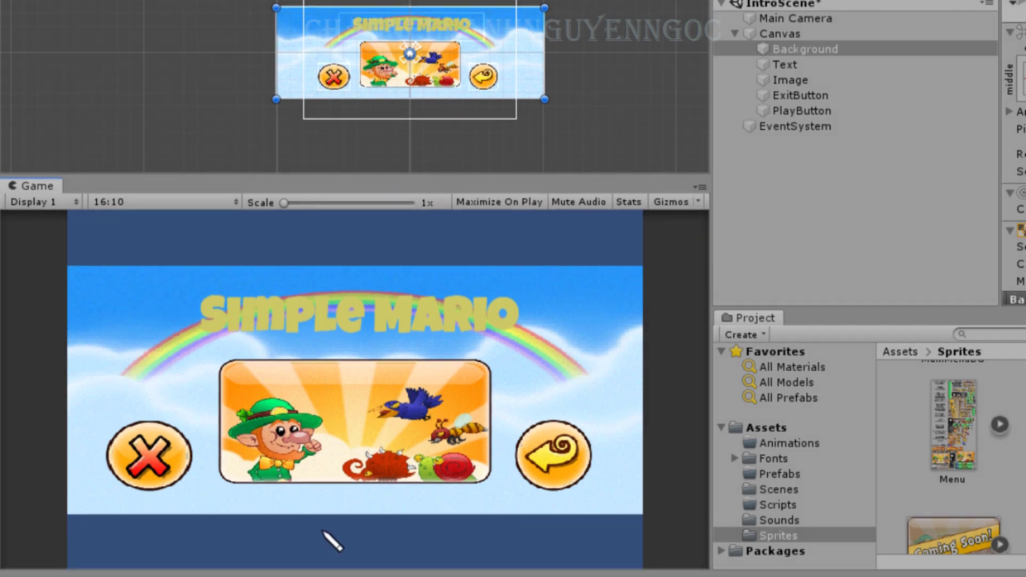
left_click_drag(235, 526, 583, 538)
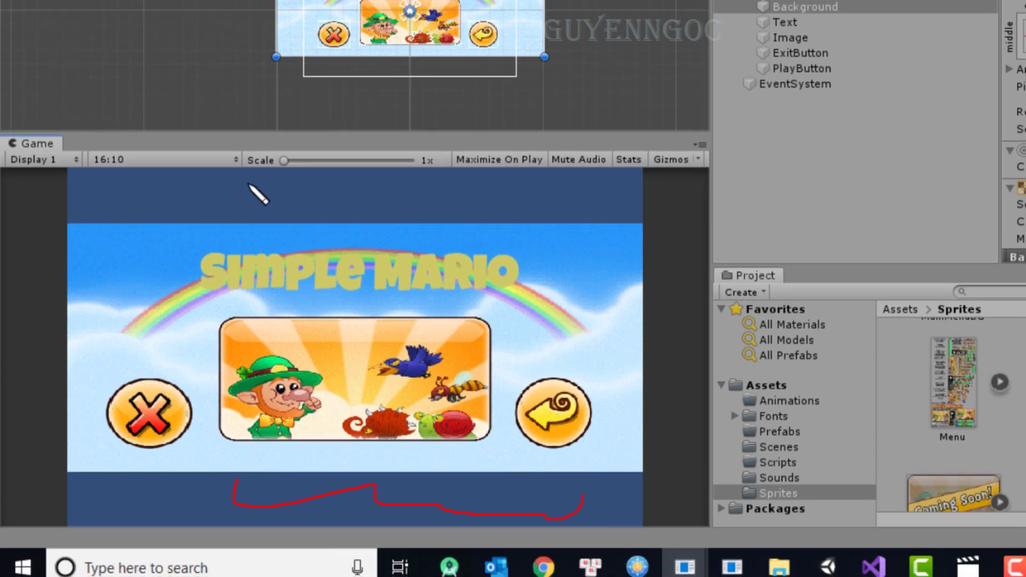
left_click_drag(244, 180, 621, 178)
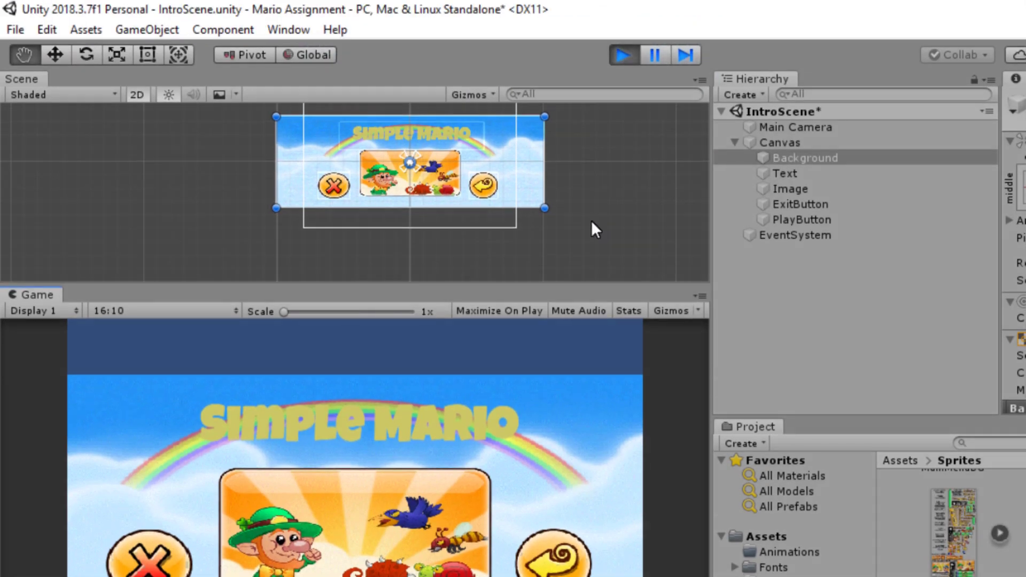
Exit Play mode and drag the sky Background's top and bottom edges outward to fill the 16:10 view
key("Escape")
left_click_drag(540, 209, 539, 265)
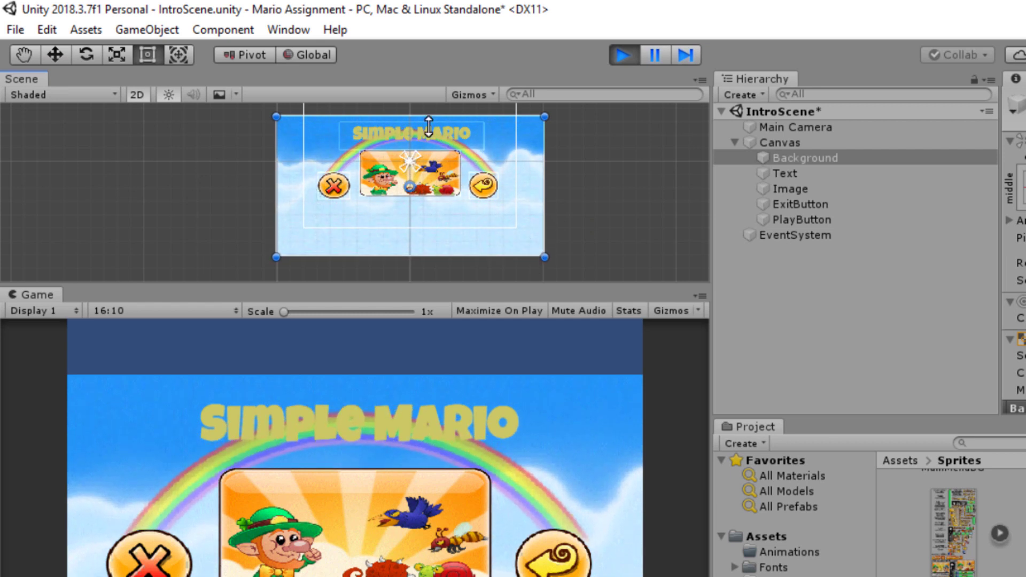
left_click_drag(427, 120, 419, 96)
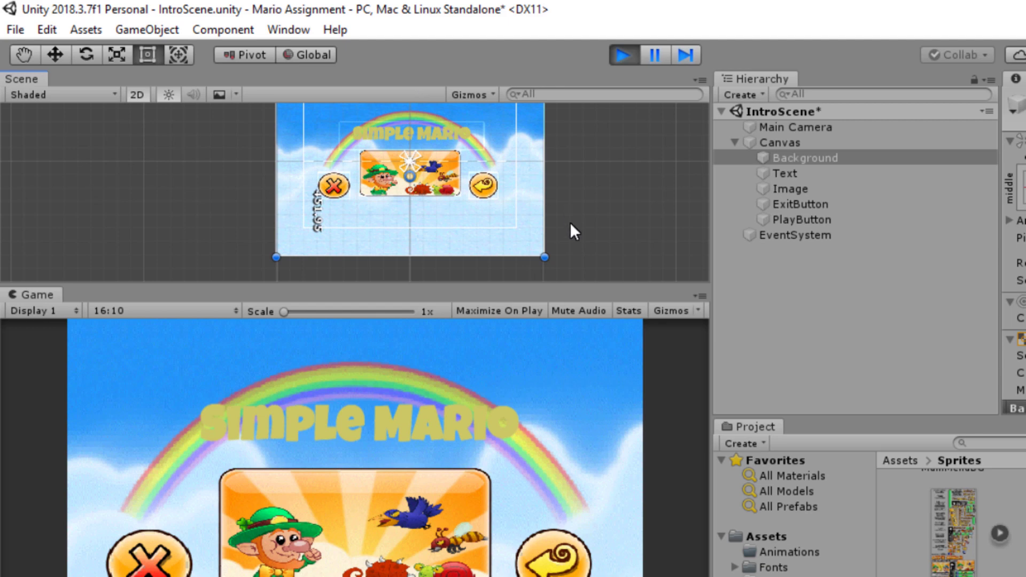
left_click_drag(538, 263, 538, 255)
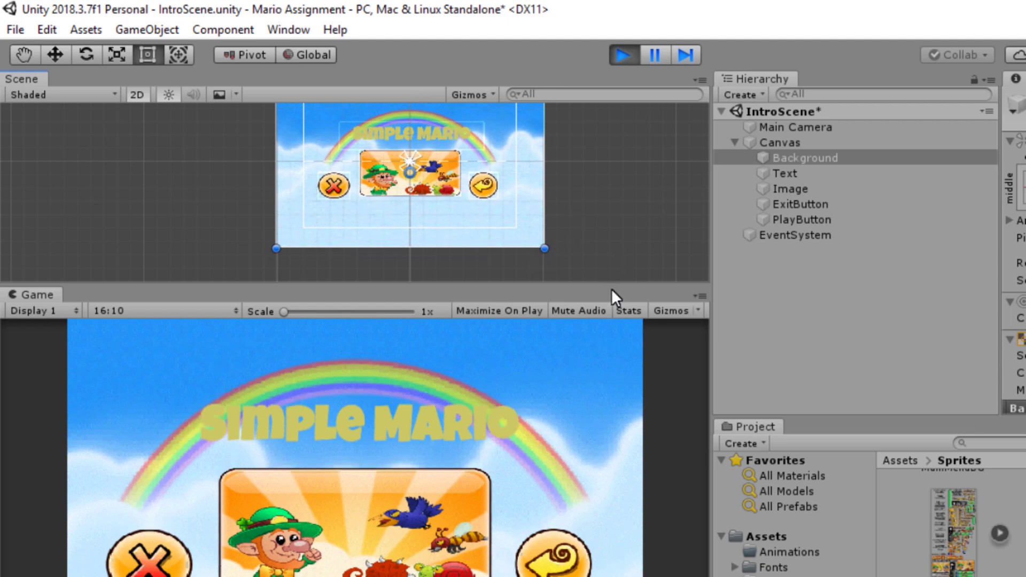
left_click(629, 58)
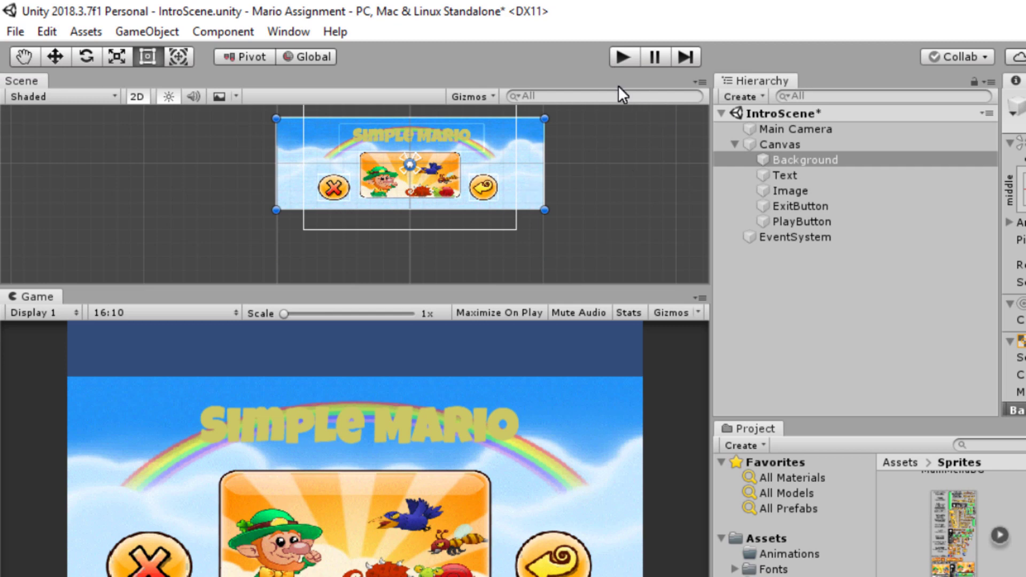
left_click_drag(464, 211, 464, 260)
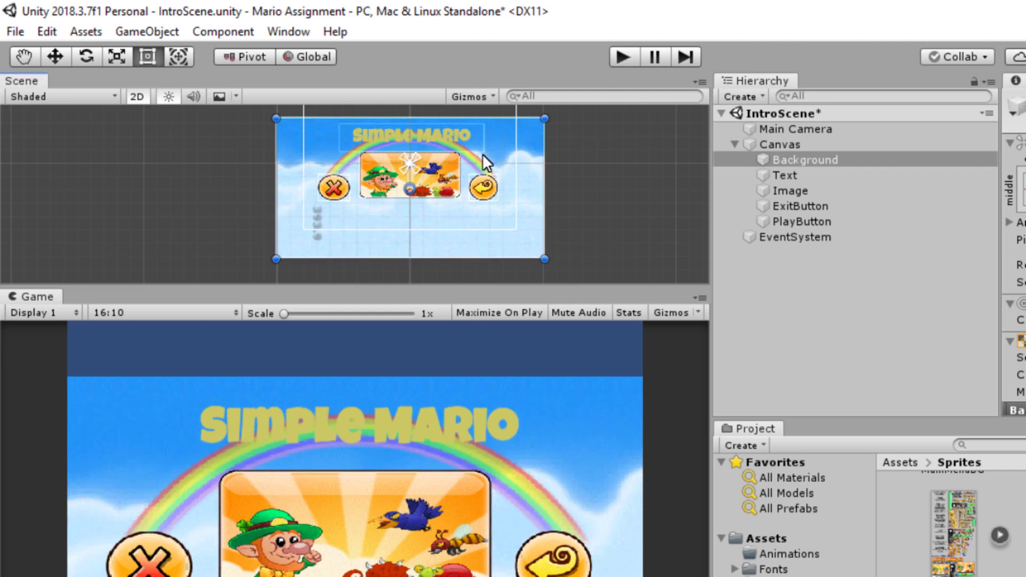
left_click_drag(459, 119, 456, 81)
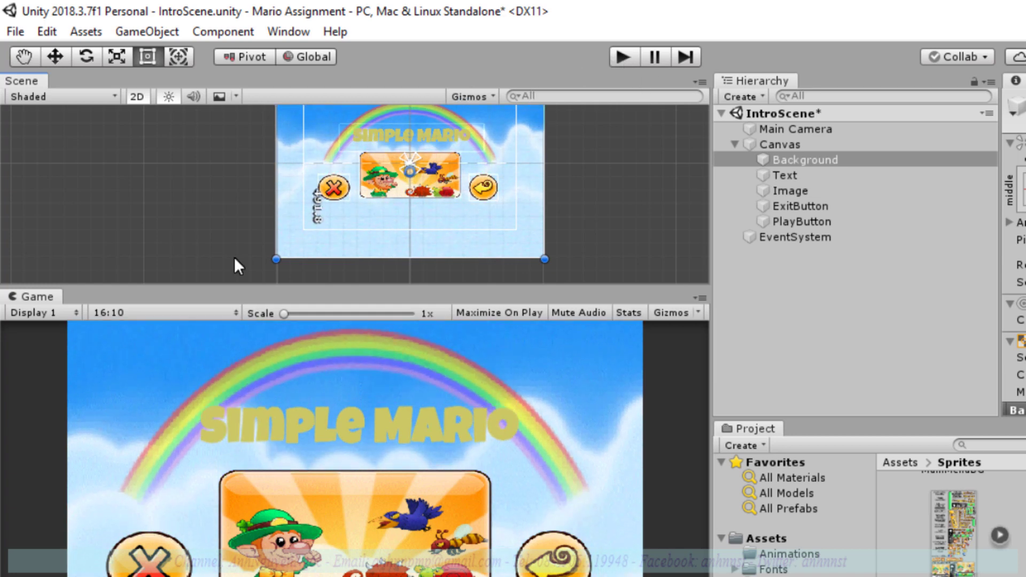
Preview the menu at 5:4, 3:2, 16:9, then 5:4 again
left_click(89, 311)
left_click(143, 379)
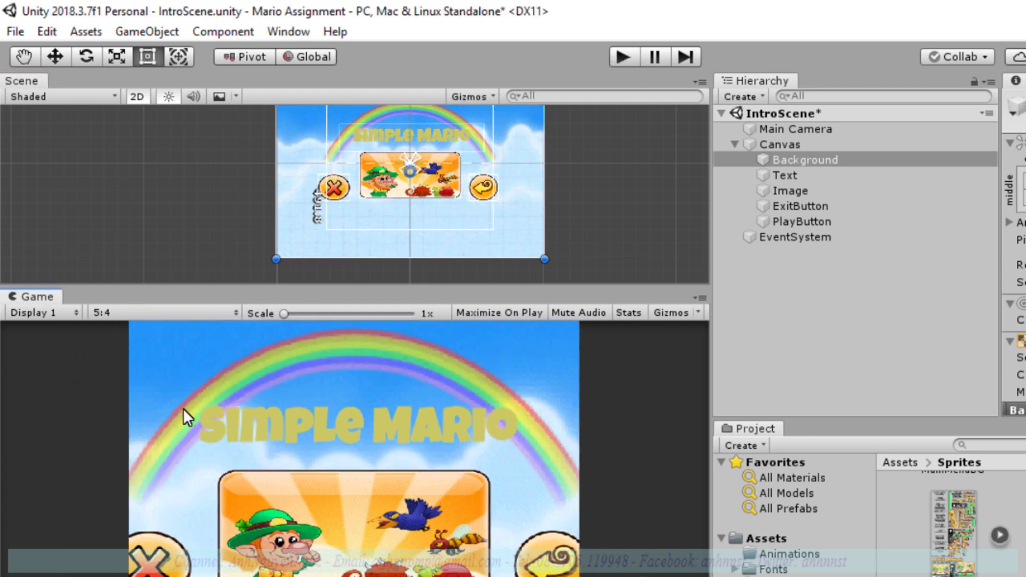
left_click(121, 305)
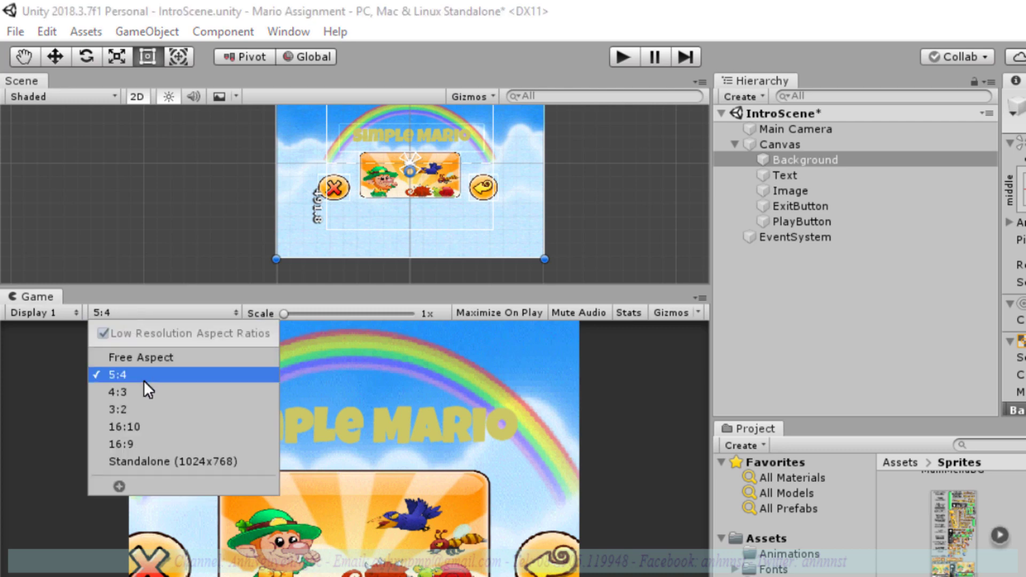
left_click(143, 406)
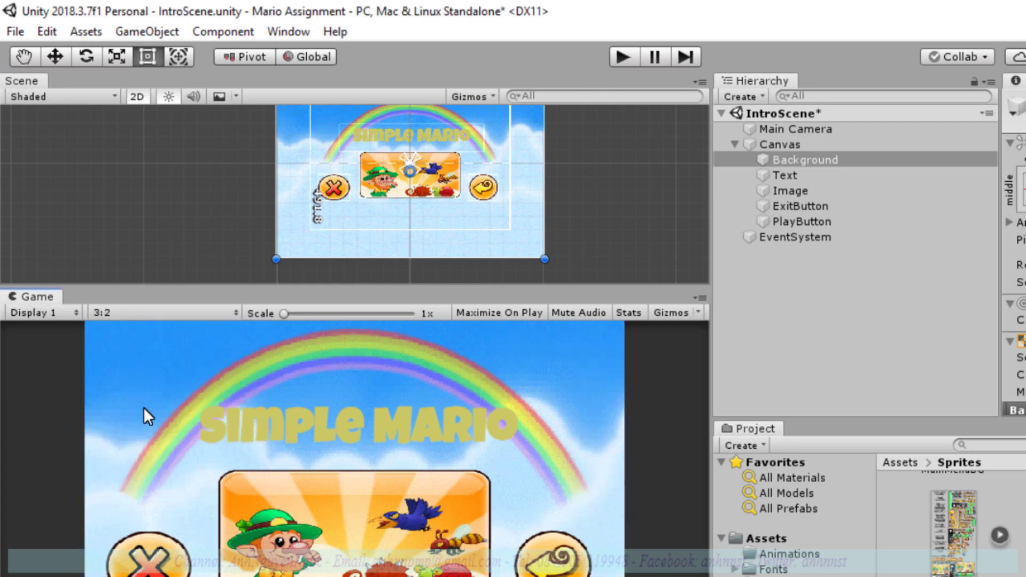
left_click(165, 310)
left_click(145, 444)
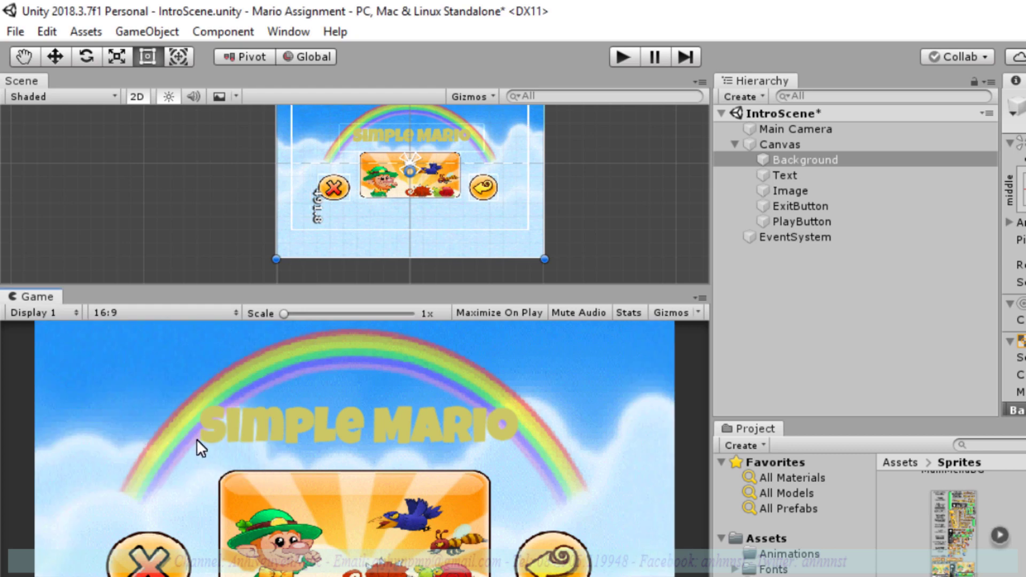
left_click(176, 309)
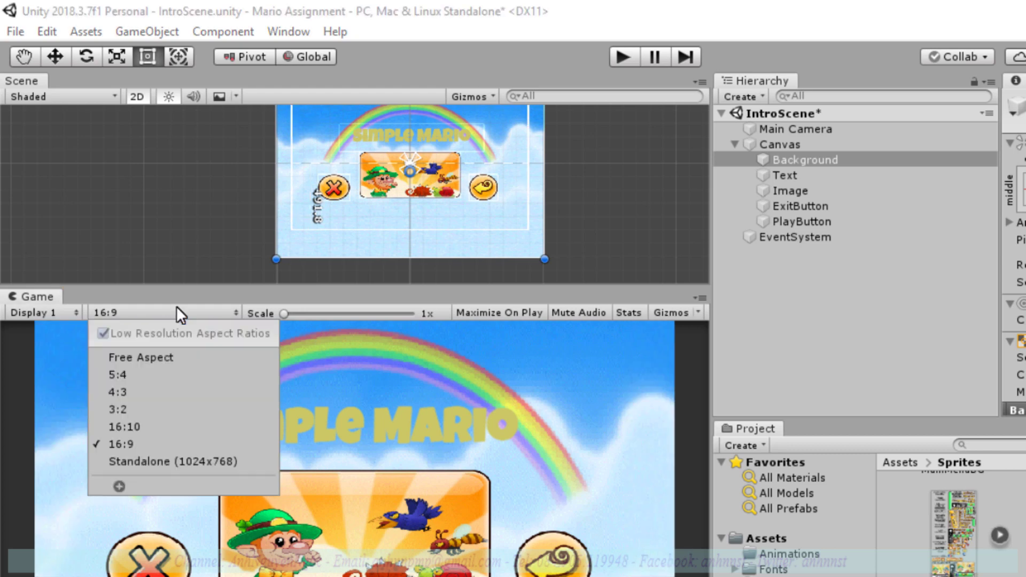
left_click(163, 376)
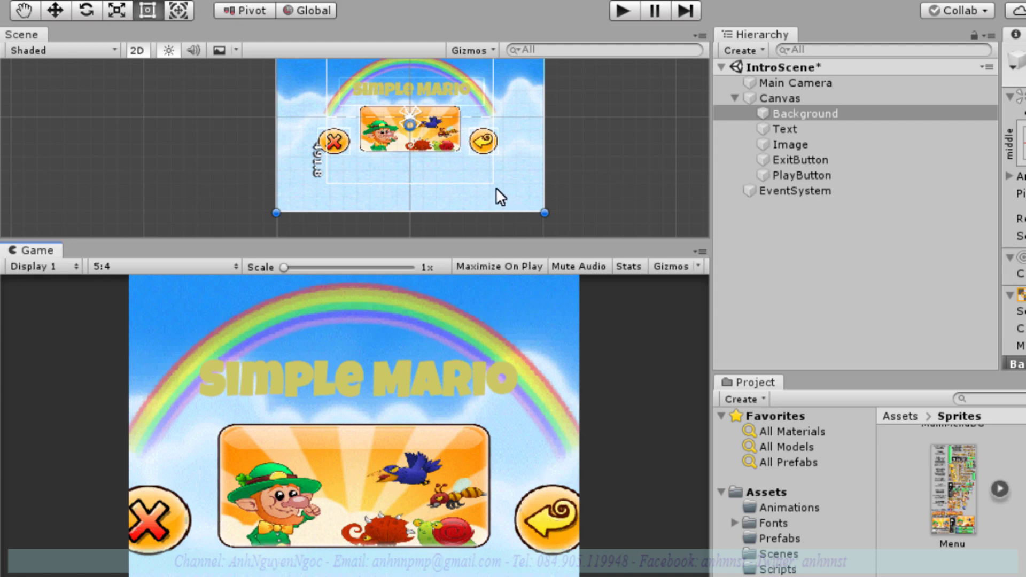
Select the arrow PlayButton and switch the Game view back to 16:9
left_click(483, 143)
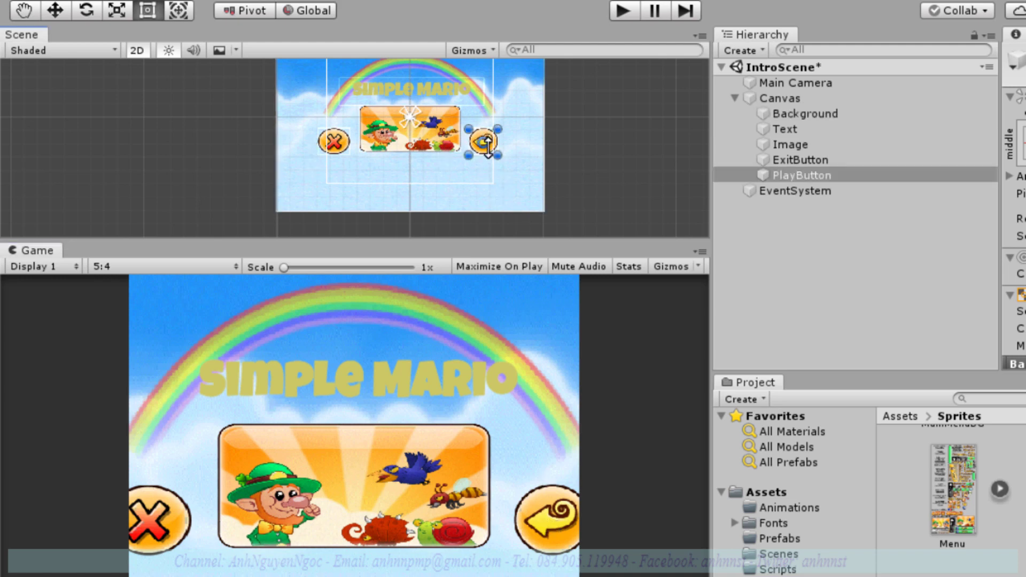
left_click(134, 266)
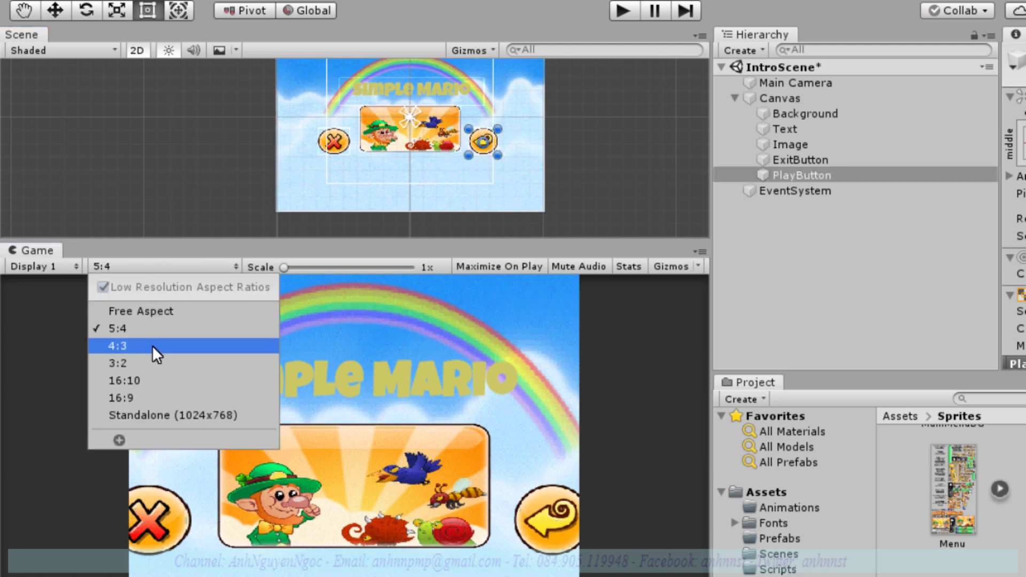
left_click(155, 398)
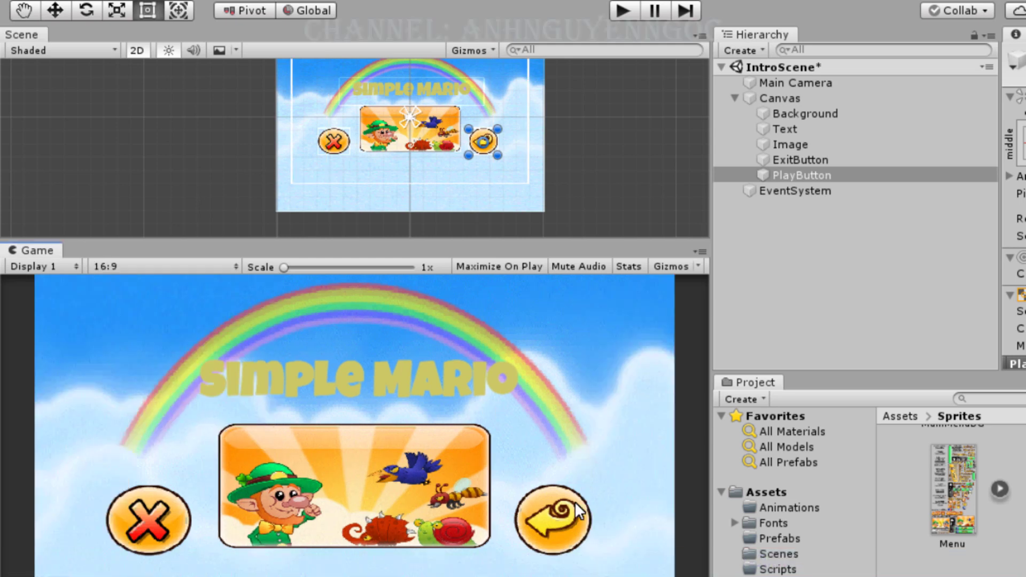
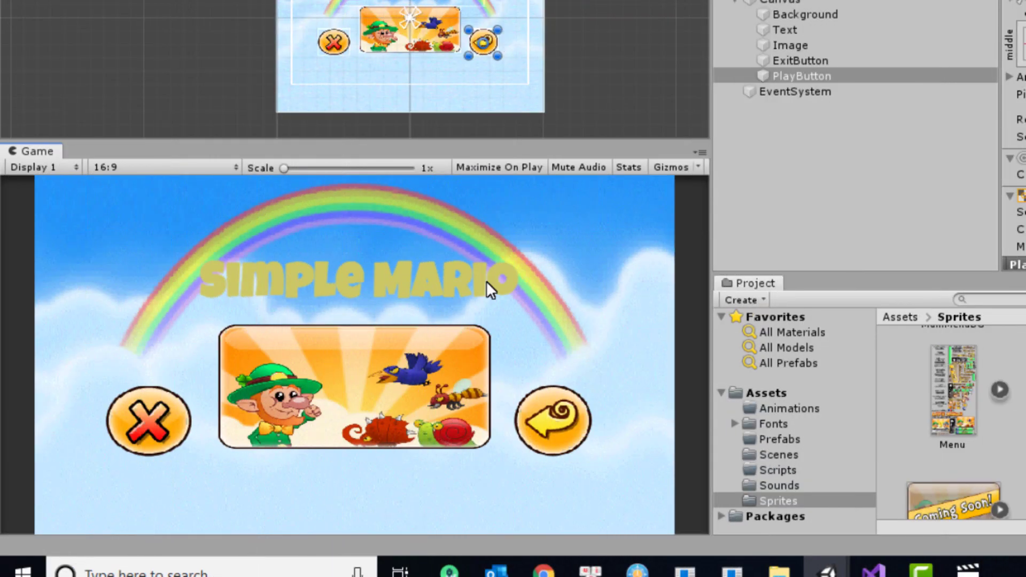
Draw an on-screen arrow at the game title, then drag the splitter down to enlarge the Scene view
key("ctrl+2")
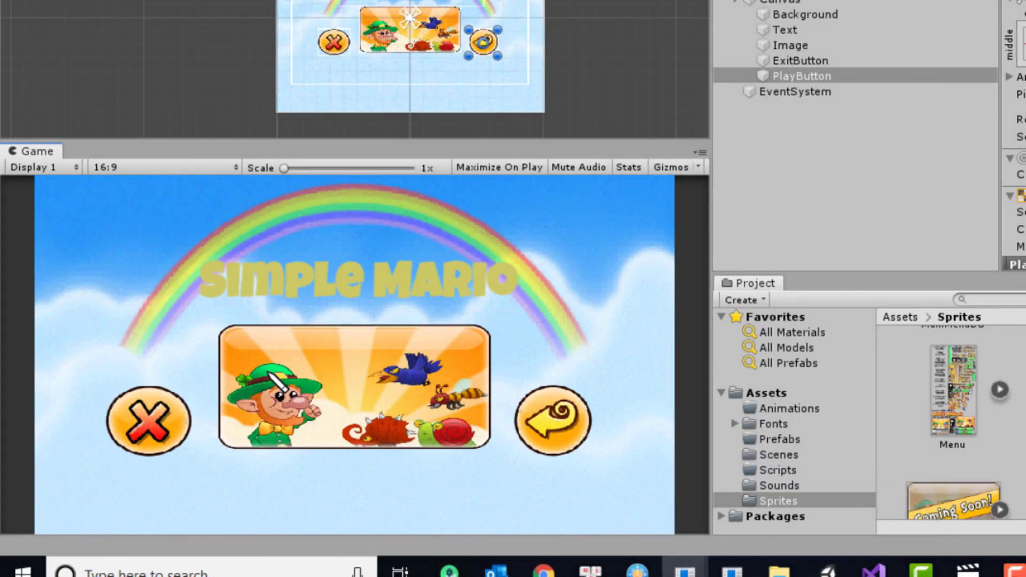
mouse_move(519, 285)
left_mouse_down()
mouse_move(518, 212)
mouse_move(539, 211)
mouse_move(538, 242)
left_mouse_up()
left_click_drag(497, 270, 549, 263)
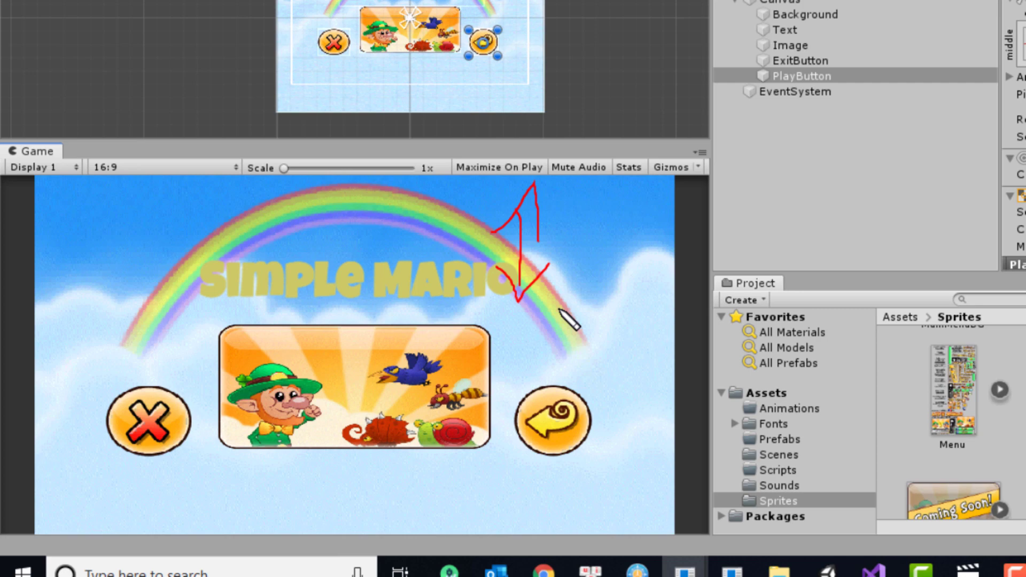
key("Escape")
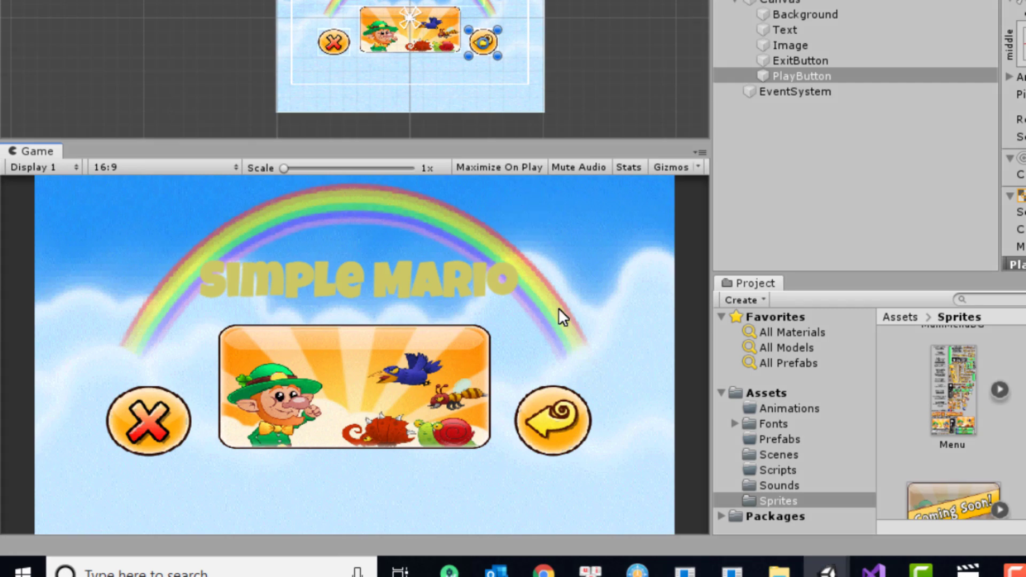
left_click_drag(465, 148, 442, 279)
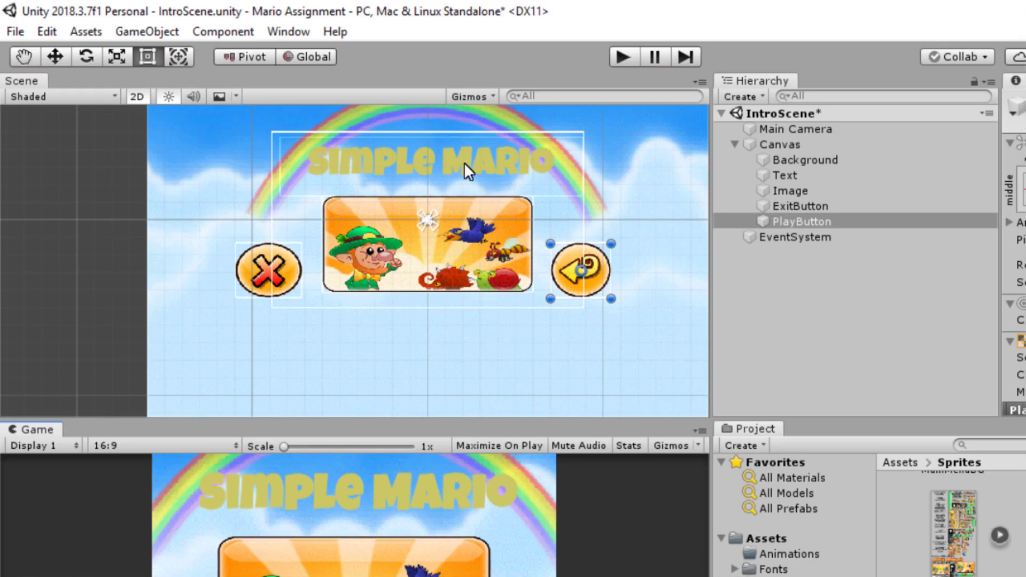
Select the title Text object and open the Animation window from the Window menu
left_click(464, 162)
left_click(774, 179)
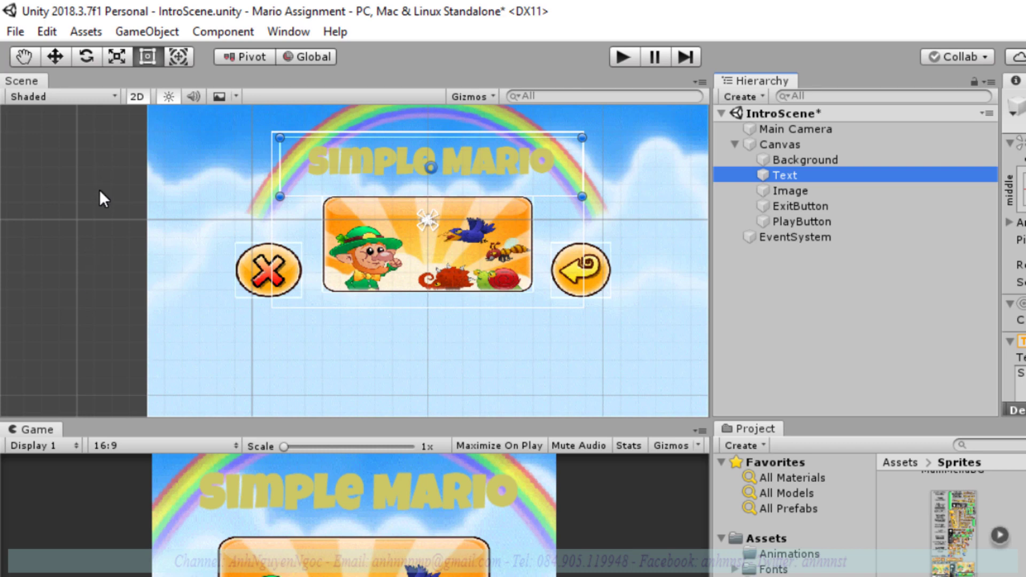
left_click(288, 42)
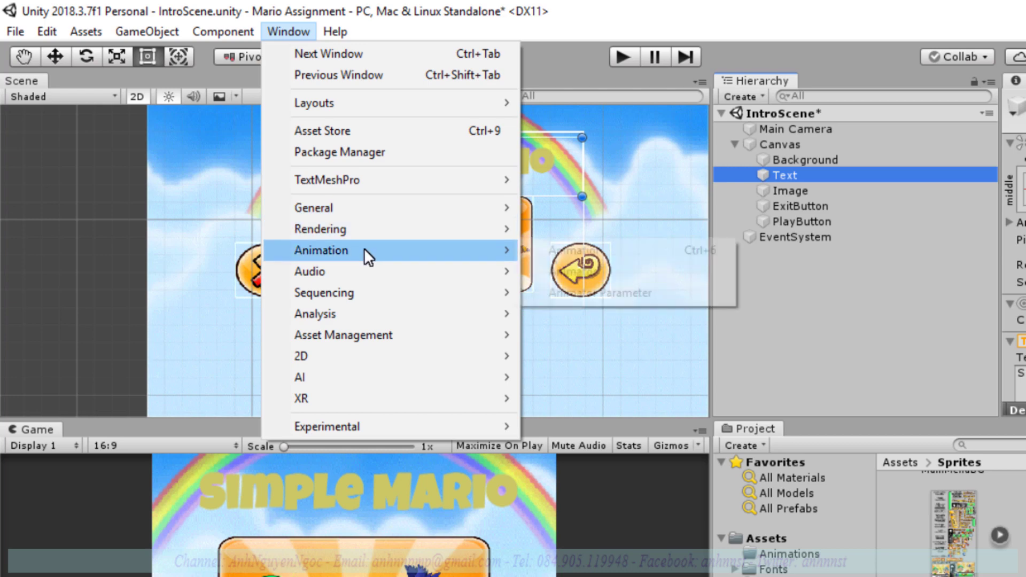
mouse_move(364, 250)
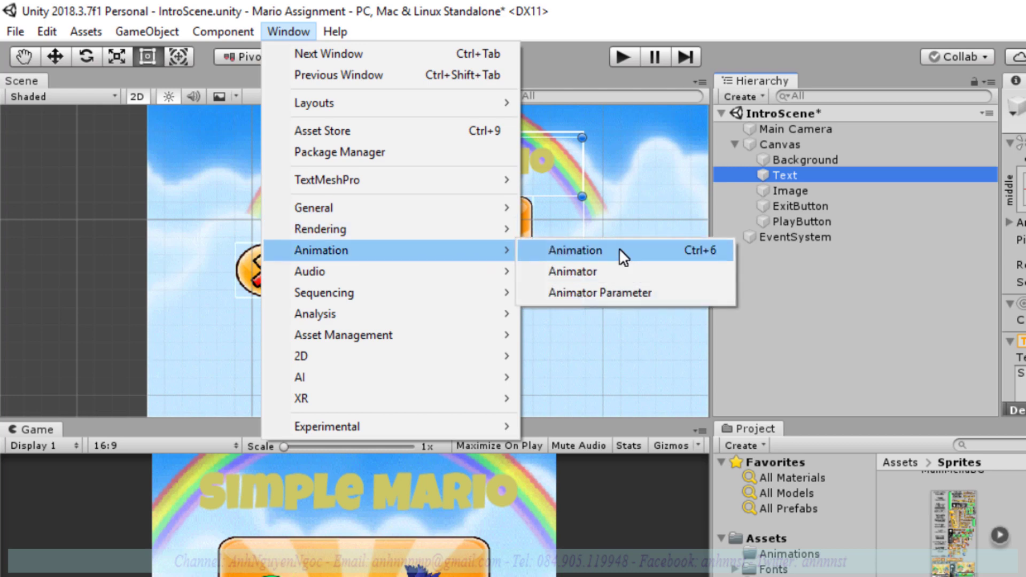
left_click(619, 249)
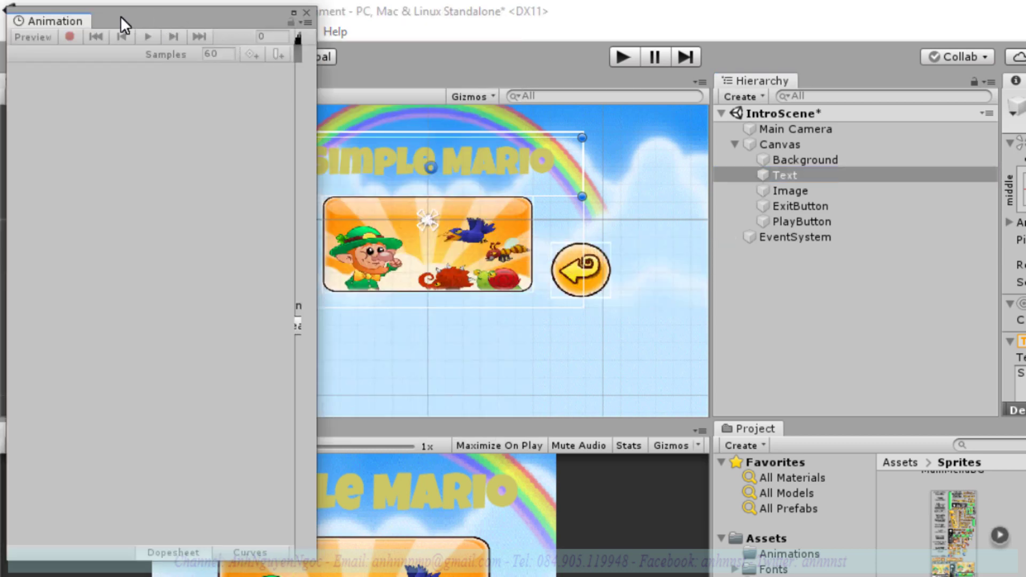
Dock the floating Animation panel beside the Game view
left_click_drag(121, 24, 196, 193)
mouse_move(102, 193)
left_mouse_down()
mouse_move(158, 363)
mouse_move(448, 473)
mouse_move(455, 515)
left_mouse_up()
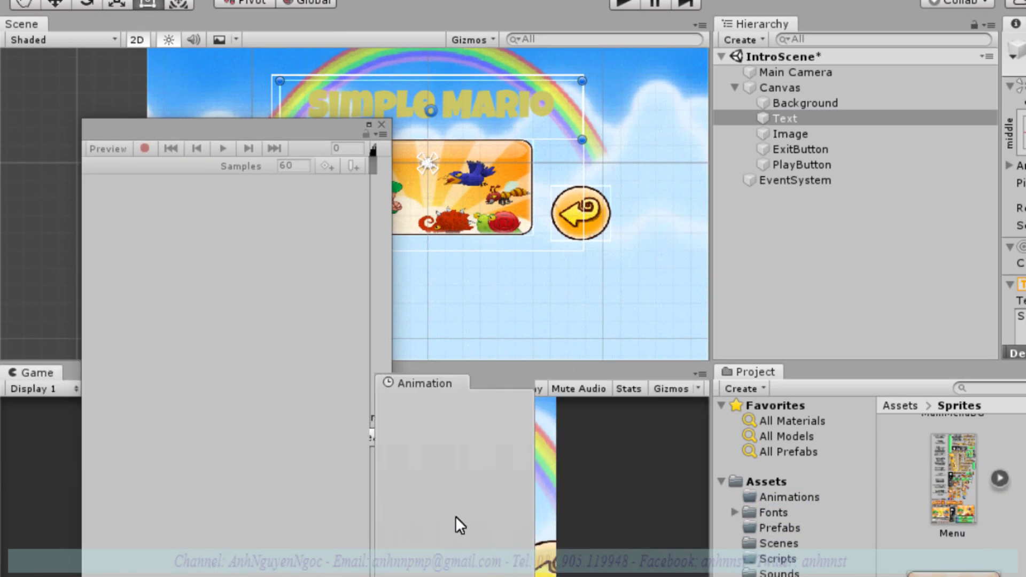
left_click_drag(455, 516, 114, 447)
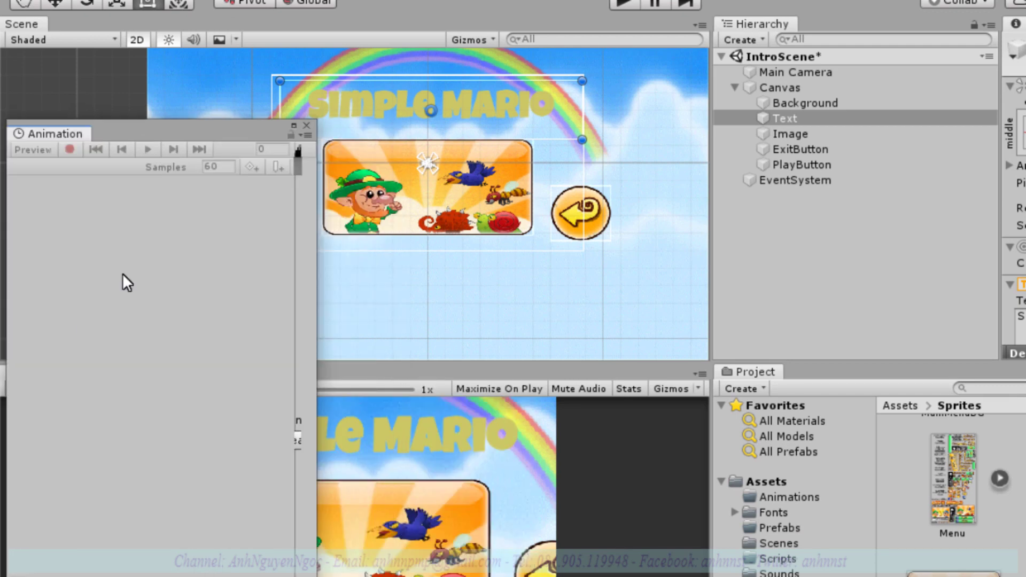
mouse_move(149, 137)
left_mouse_down()
mouse_move(159, 412)
mouse_move(155, 377)
left_mouse_up()
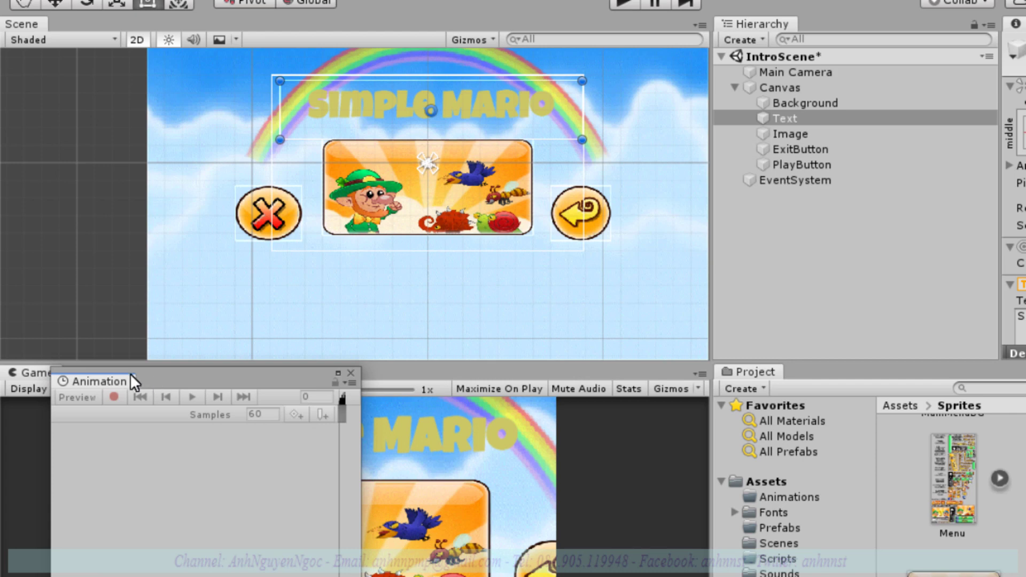
mouse_move(89, 390)
left_mouse_down()
mouse_move(418, 388)
mouse_move(409, 386)
left_mouse_up()
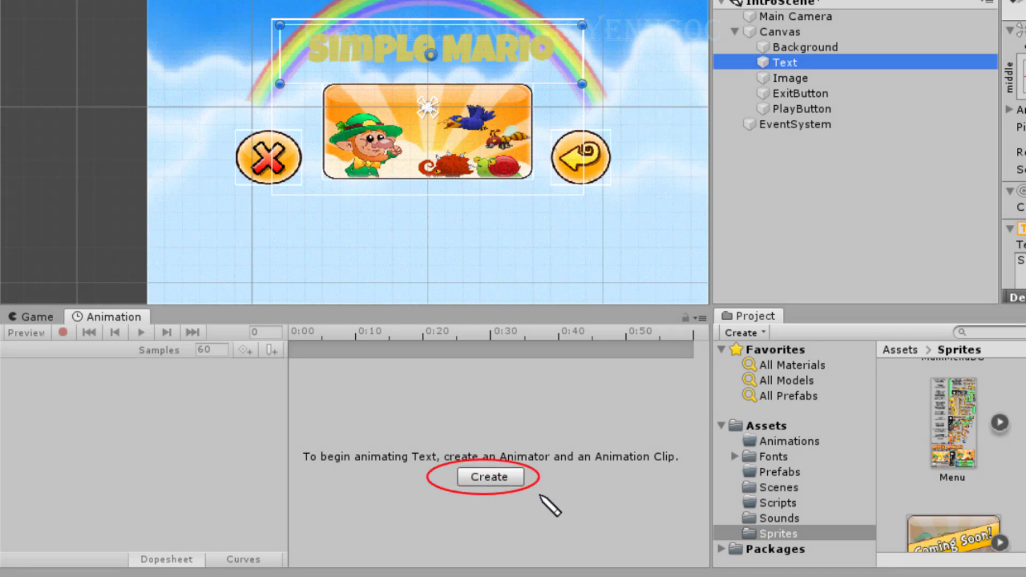
Create a new animation clip named 'Title Animation' and save it in Assets/Animations
left_click(496, 477)
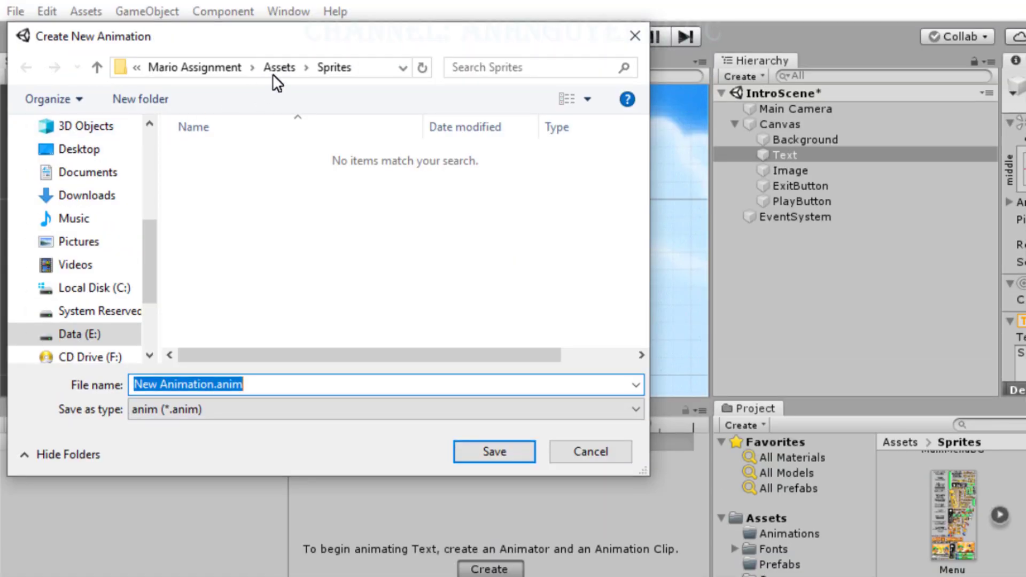
left_click(274, 71)
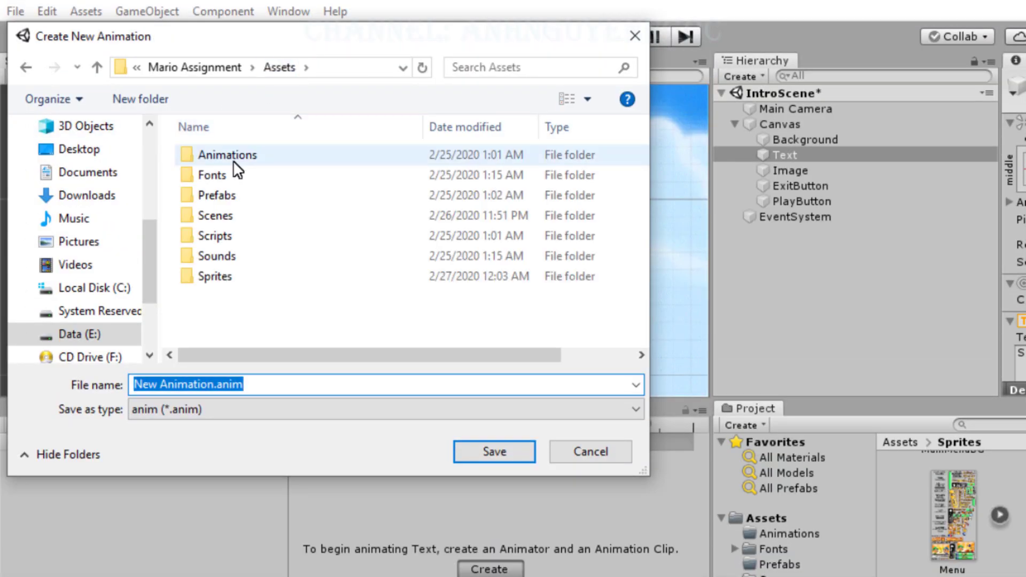
left_click(233, 160)
double_click(233, 161)
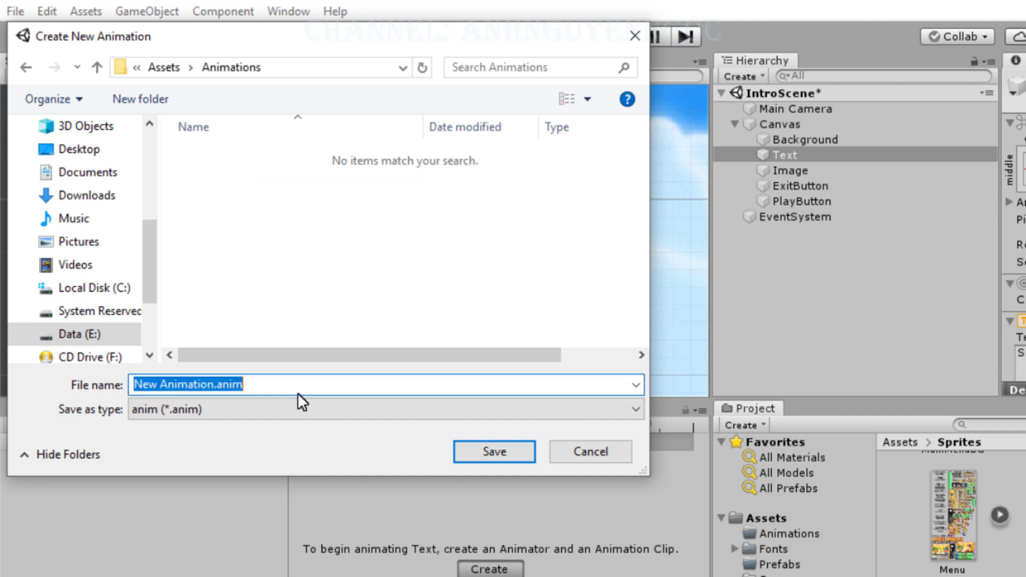
type("Titl")
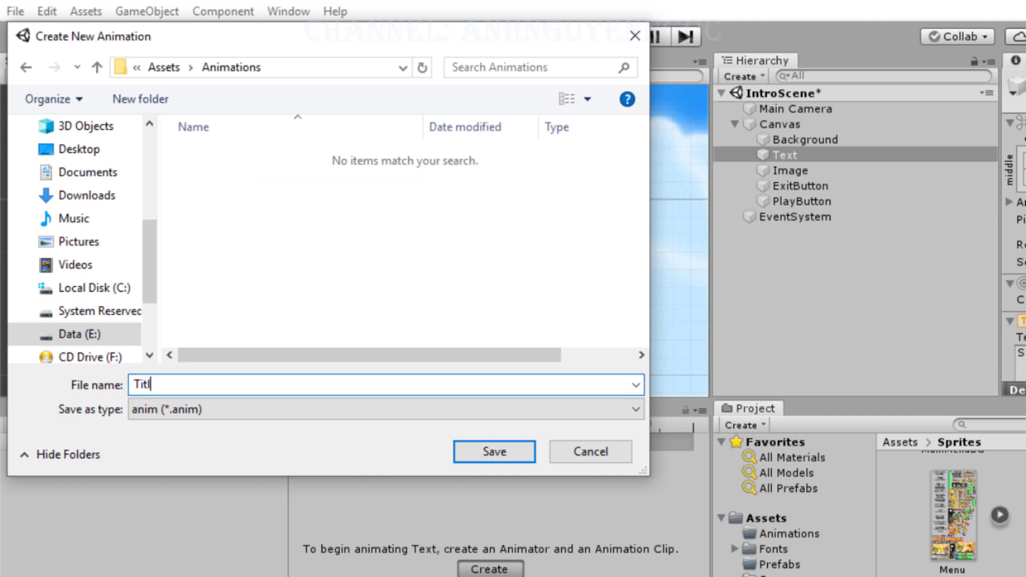
type("e")
type(" Animation")
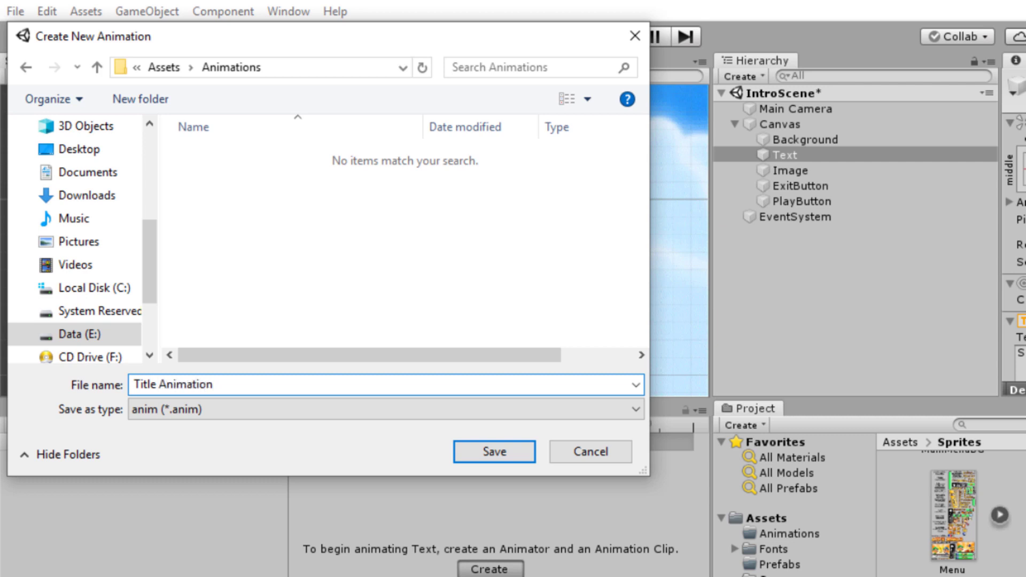
key("Return")
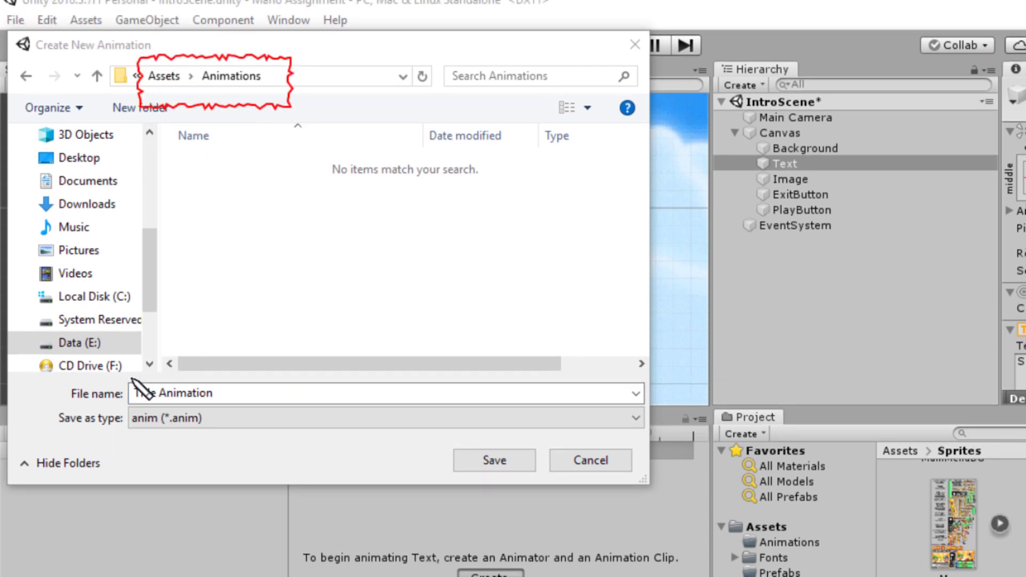
left_click_drag(137, 389, 155, 374)
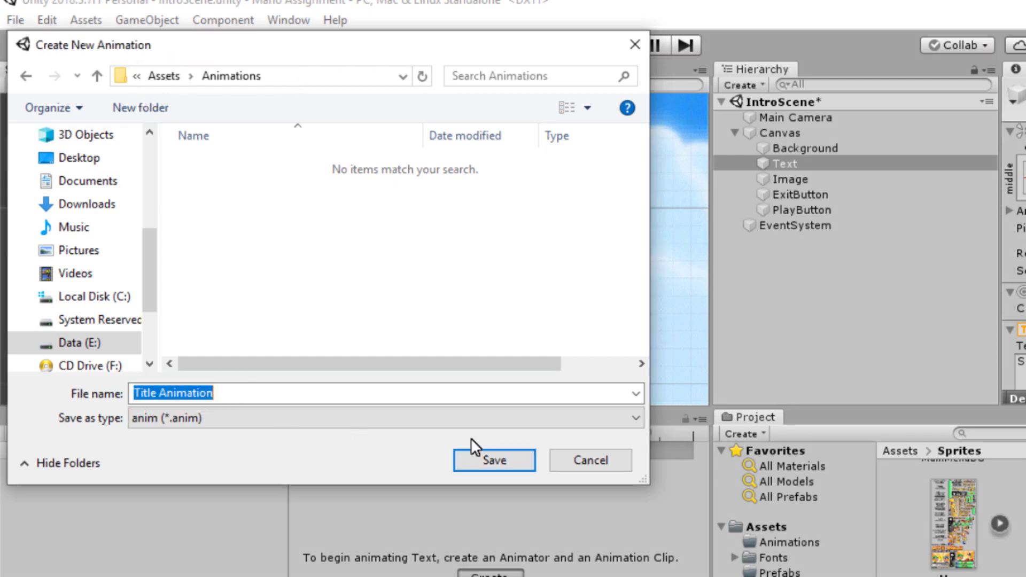
left_click(480, 459)
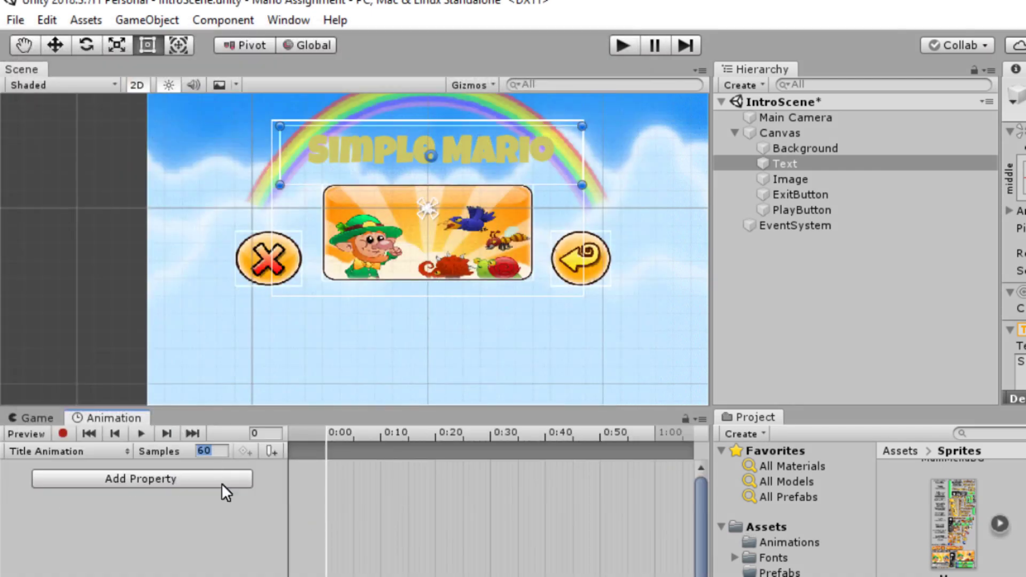
Set the clip's samples to 6, move the playhead to frame 3, and check the title's Pos Y
type("6")
key("Tab")
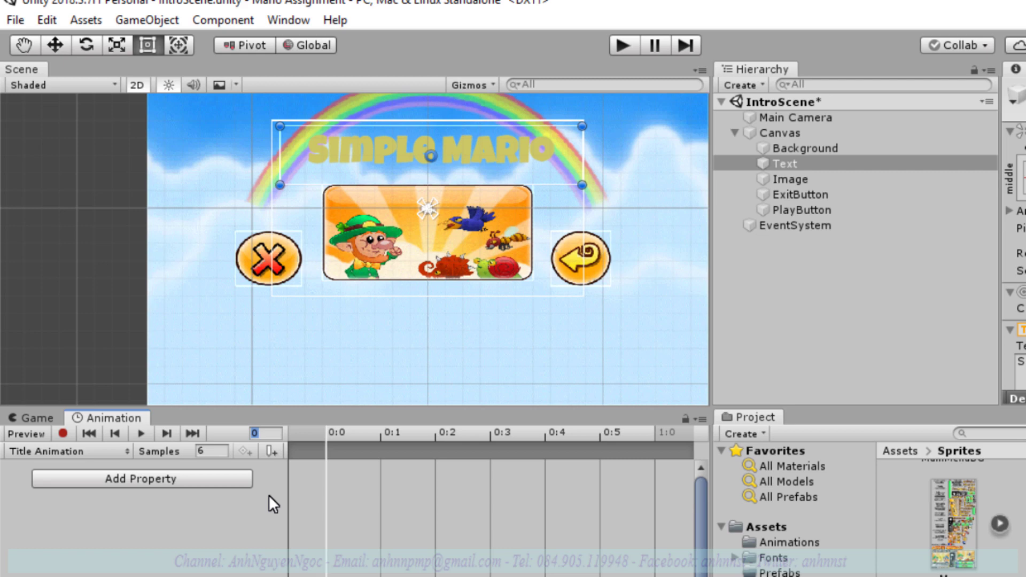
type("3")
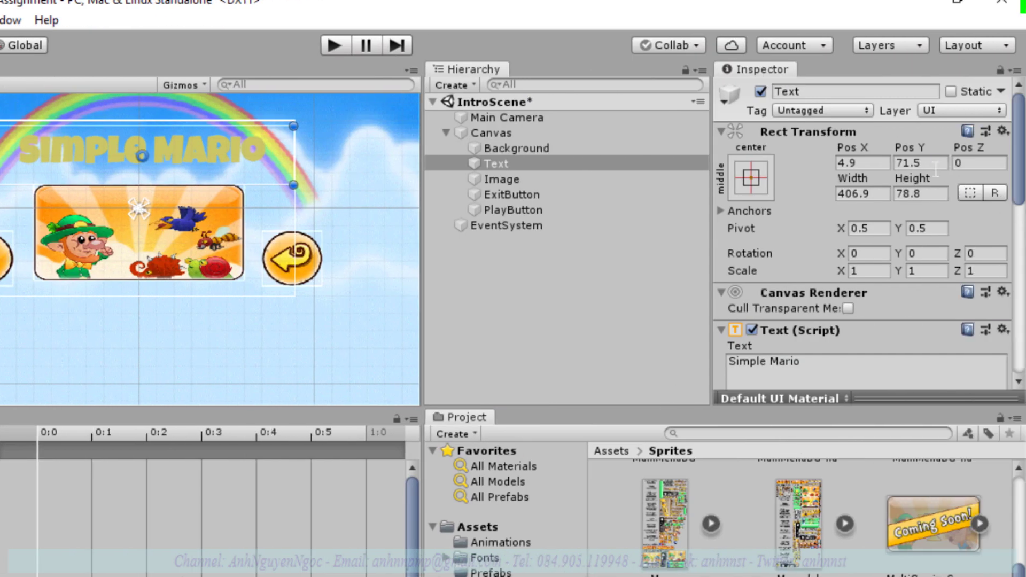
left_click(934, 164)
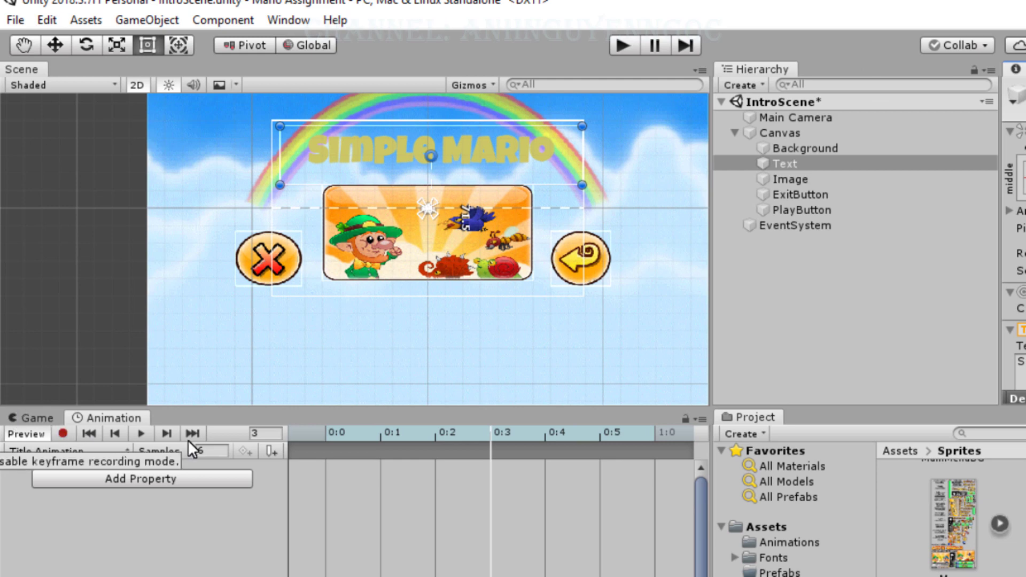
Record a frame-3 keyframe that moves the SIMPLE MARIO title higher in the Scene view
left_click(63, 433)
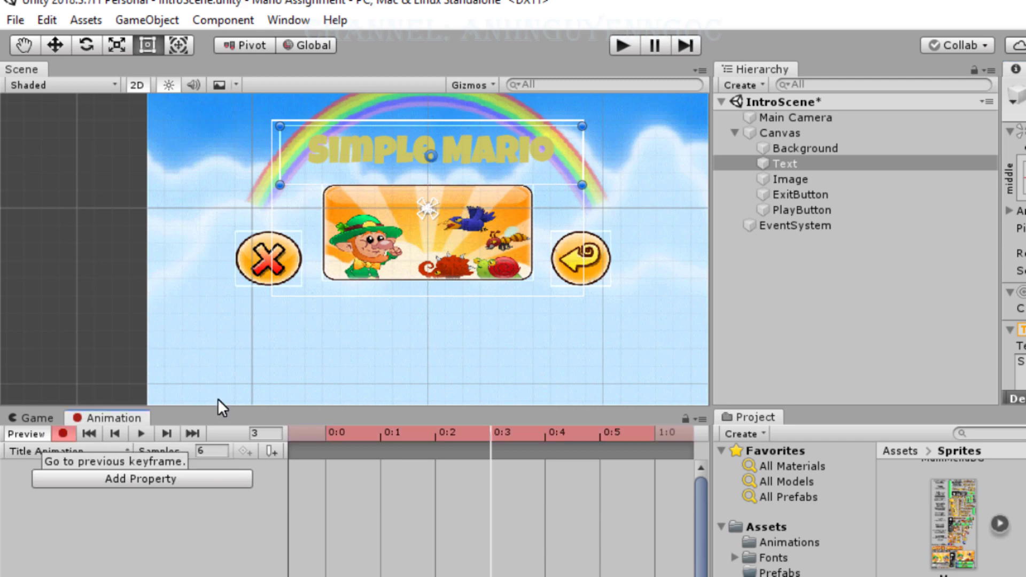
left_click_drag(439, 422, 435, 478)
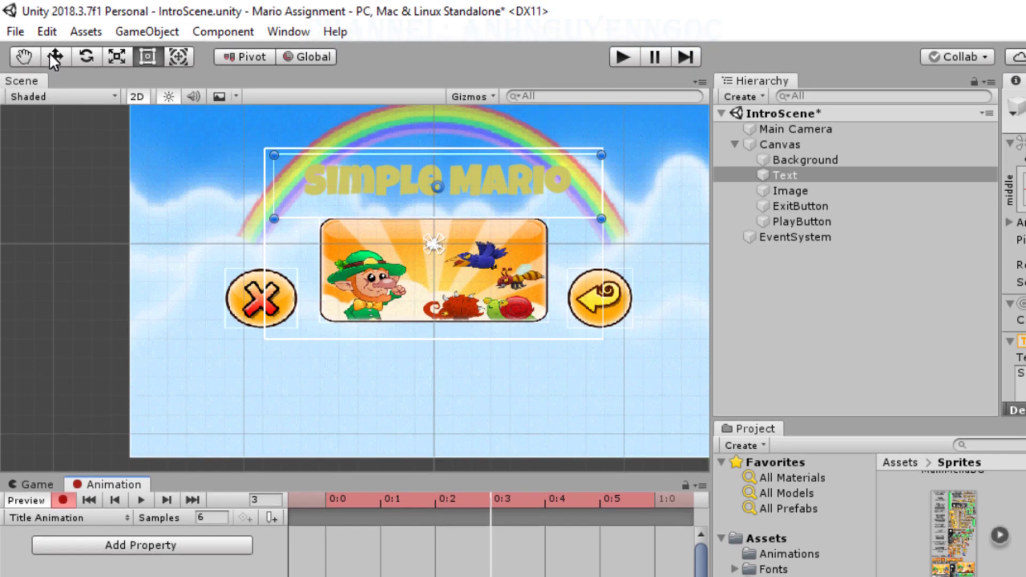
left_click(49, 52)
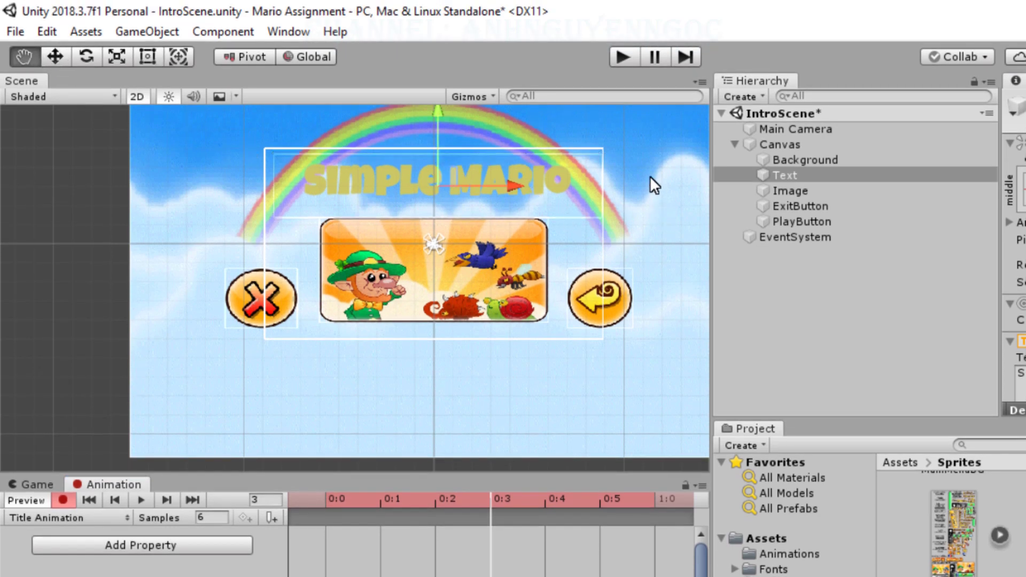
middle_click_drag(646, 146, 643, 213)
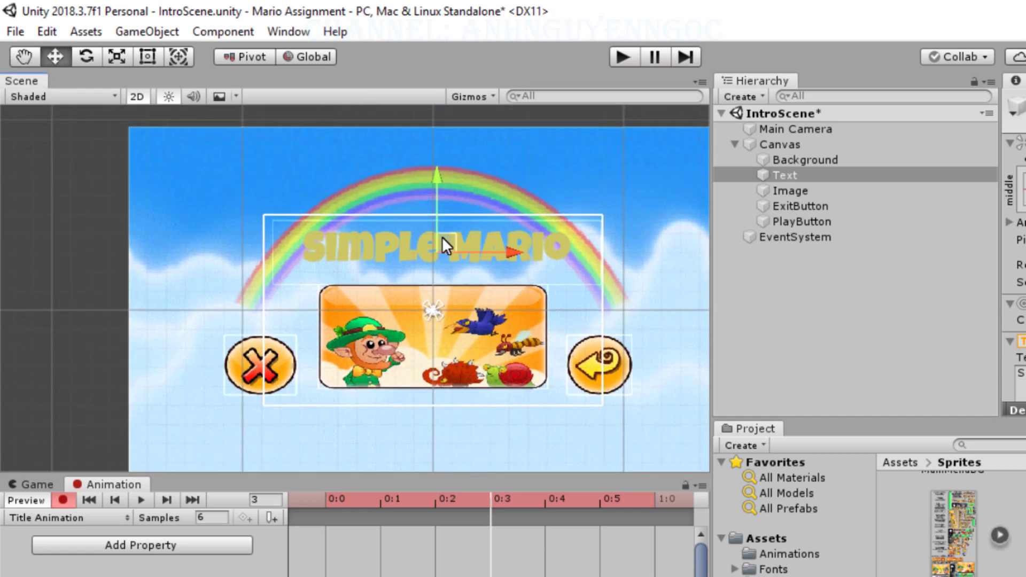
left_click_drag(439, 178, 441, 123)
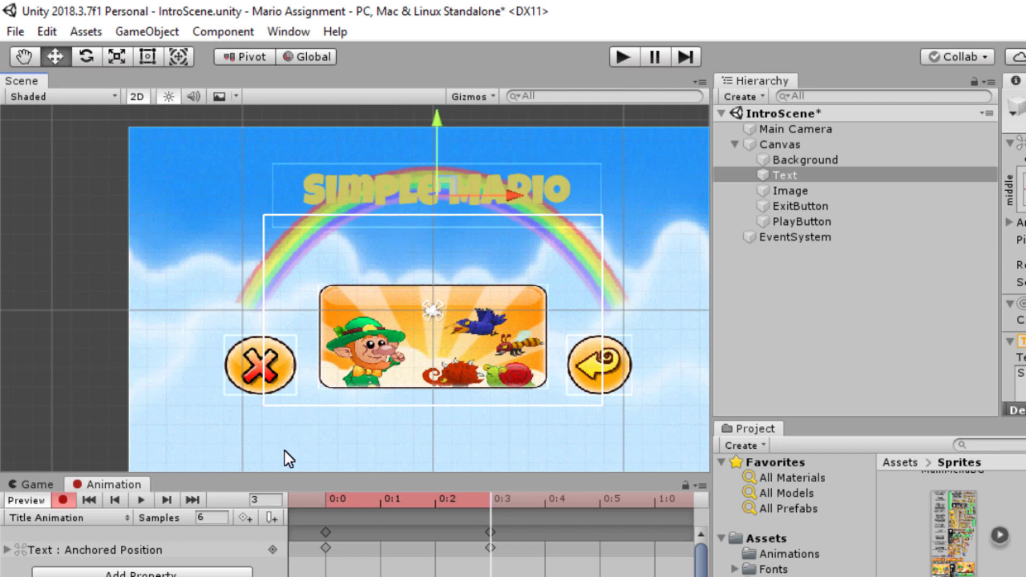
left_click(57, 502)
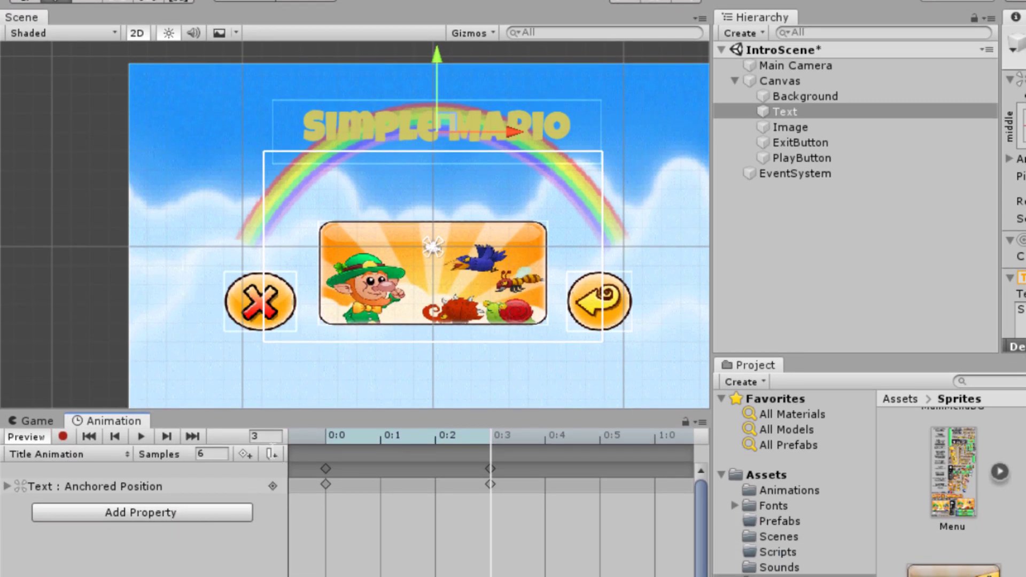
Record a frame-6 keyframe setting the title's Pos Y to 71.5, then stop recording
left_click(273, 439)
type("6")
left_click(63, 437)
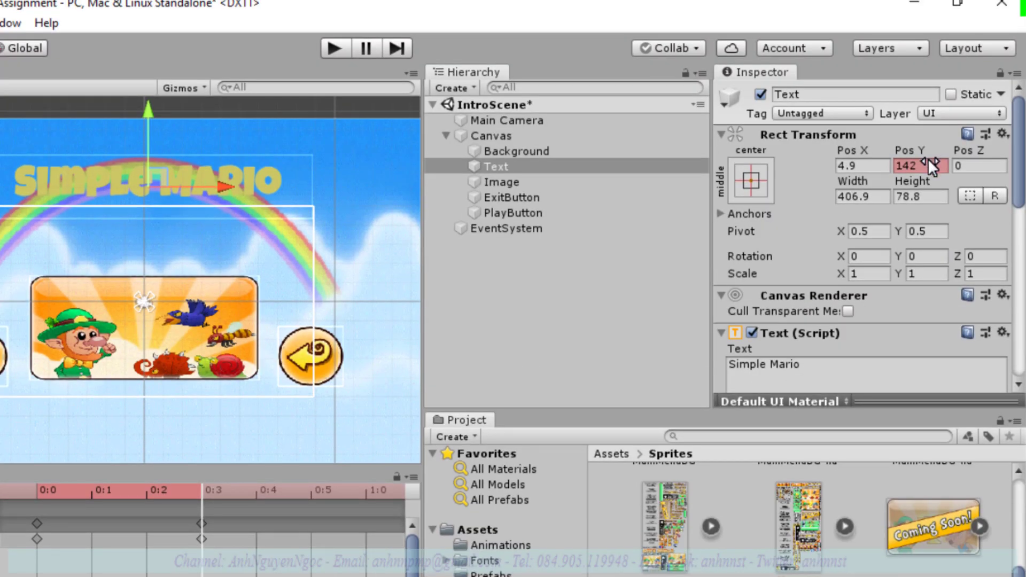
left_click(932, 166)
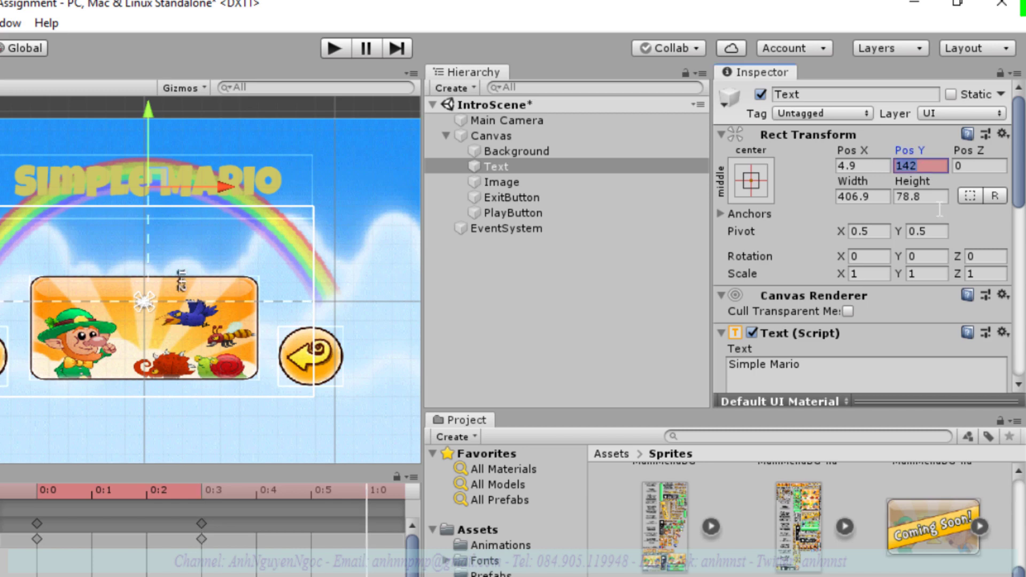
type("71.5")
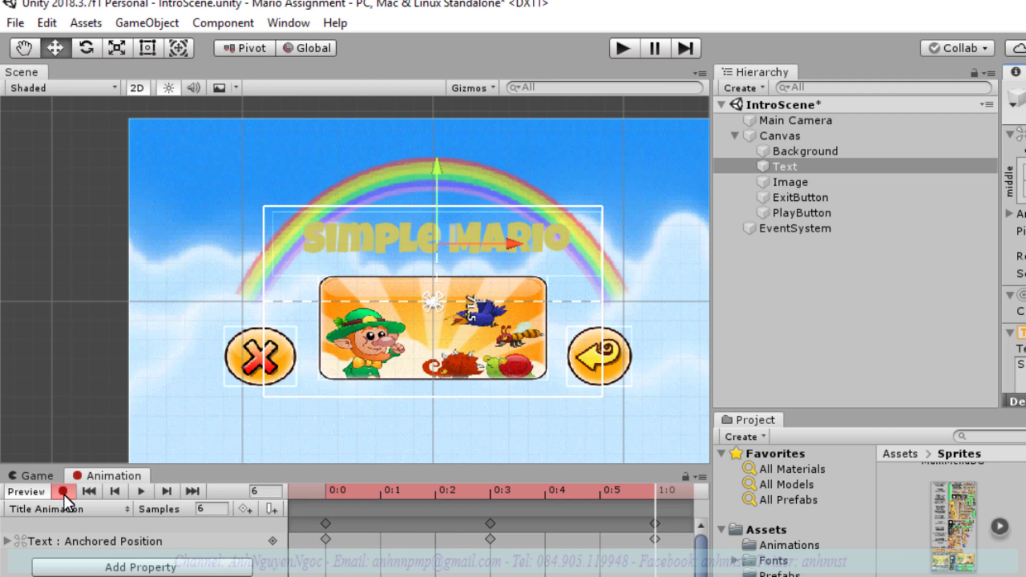
left_click(63, 488)
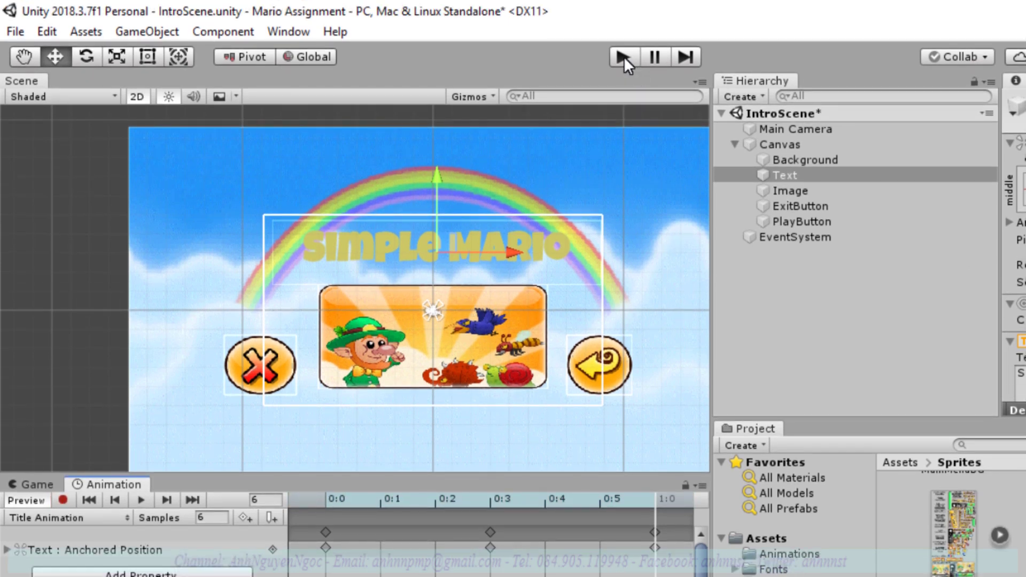
Play the intro scene and enlarge the Game view to preview the title animation
left_click(624, 56)
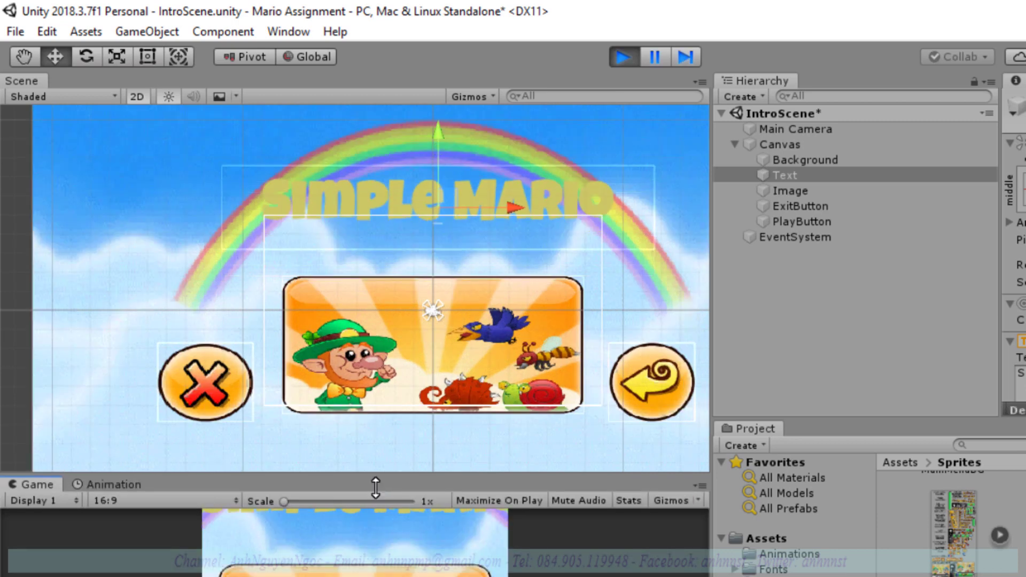
left_click_drag(372, 480, 415, 321)
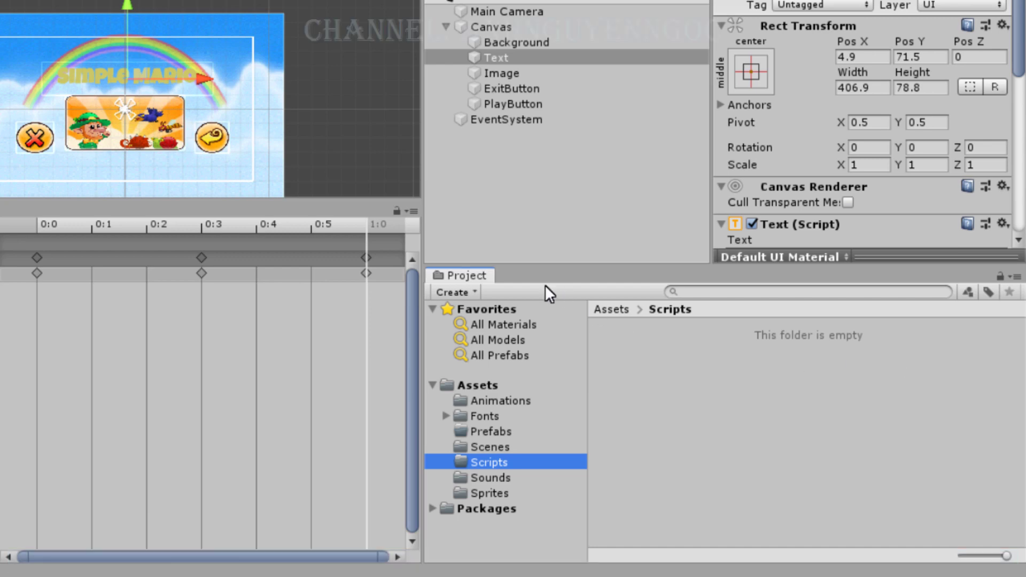
Create a C# script named ExitGame in the Scripts folder and open it in the code editor
key("ctrl+s")
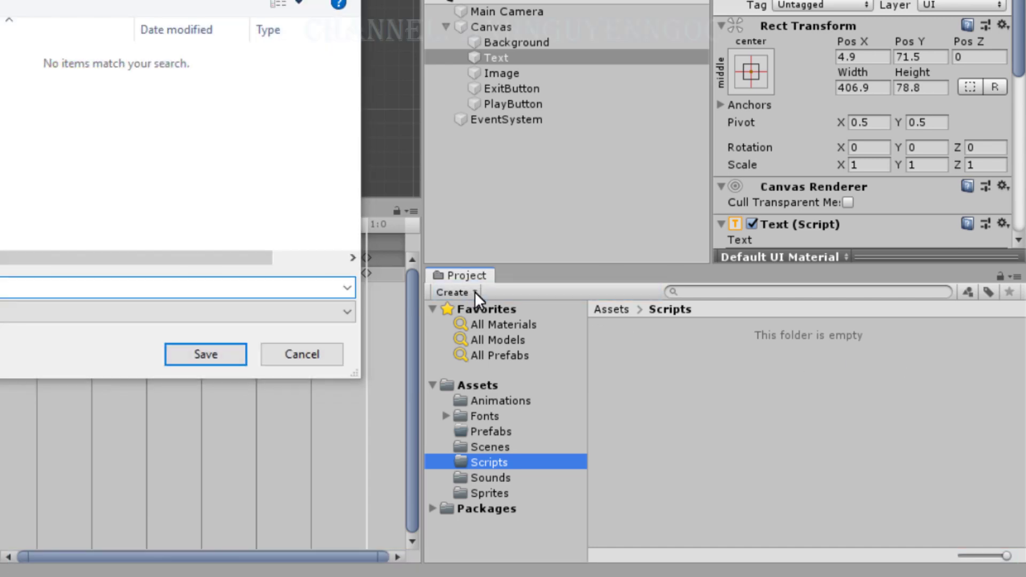
left_click(332, 349)
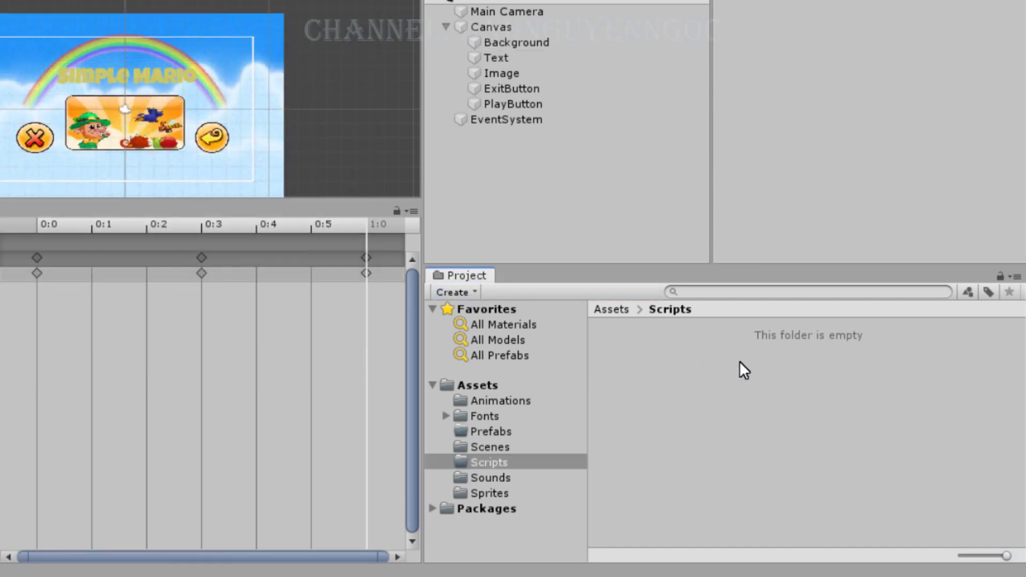
left_click(474, 288)
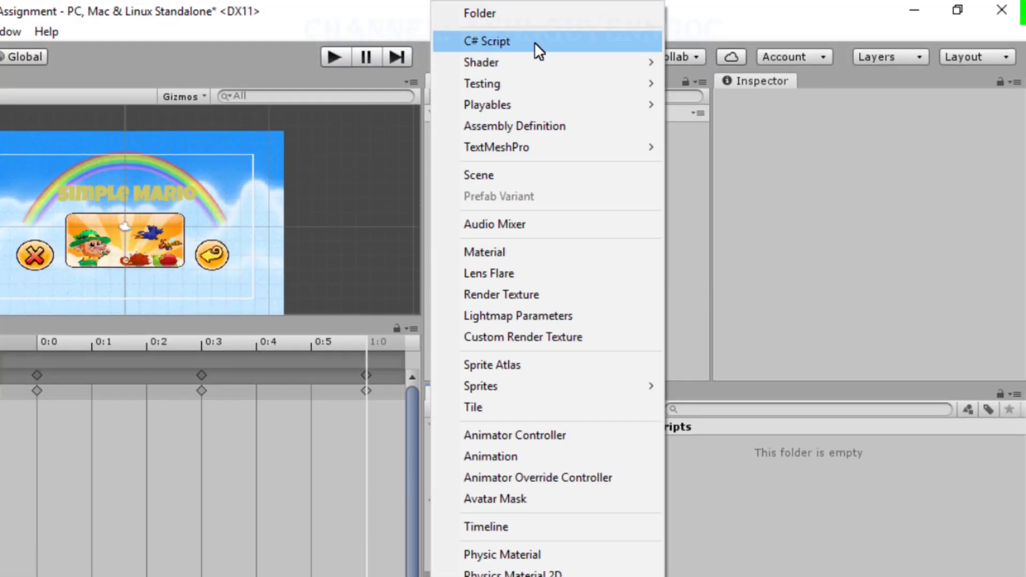
left_click(534, 42)
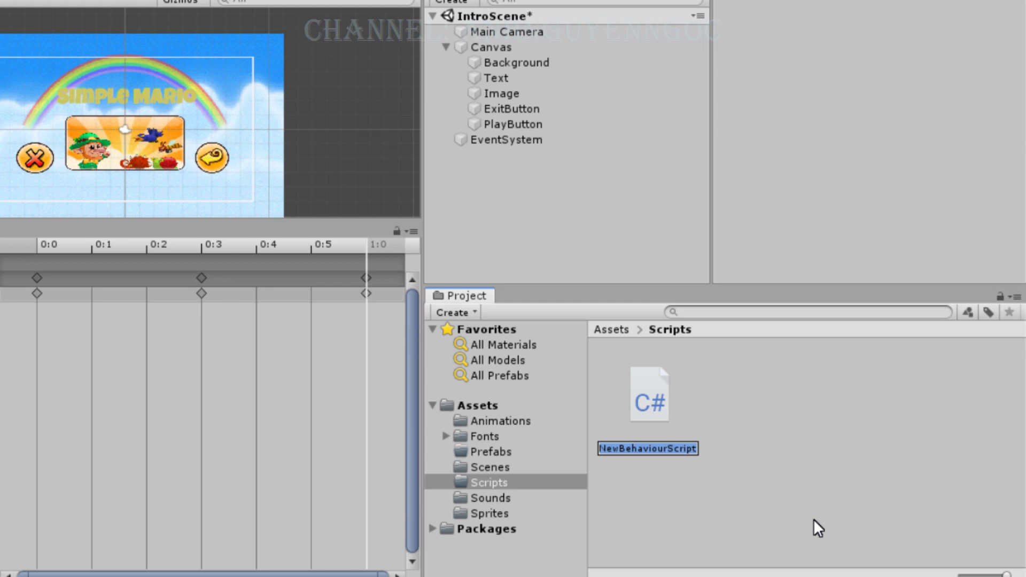
type("Exit")
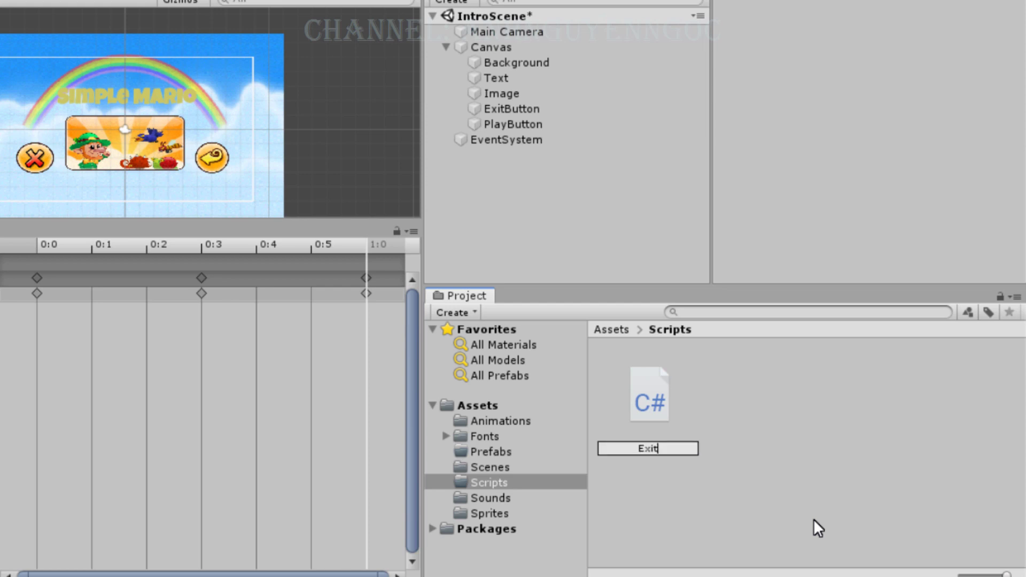
type("Game")
key("Return")
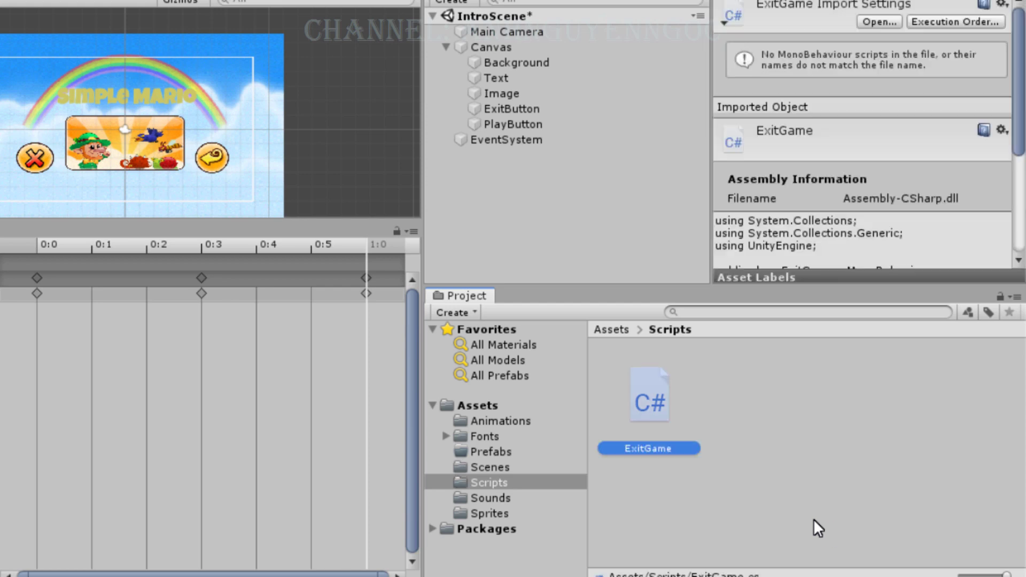
double_click(650, 402)
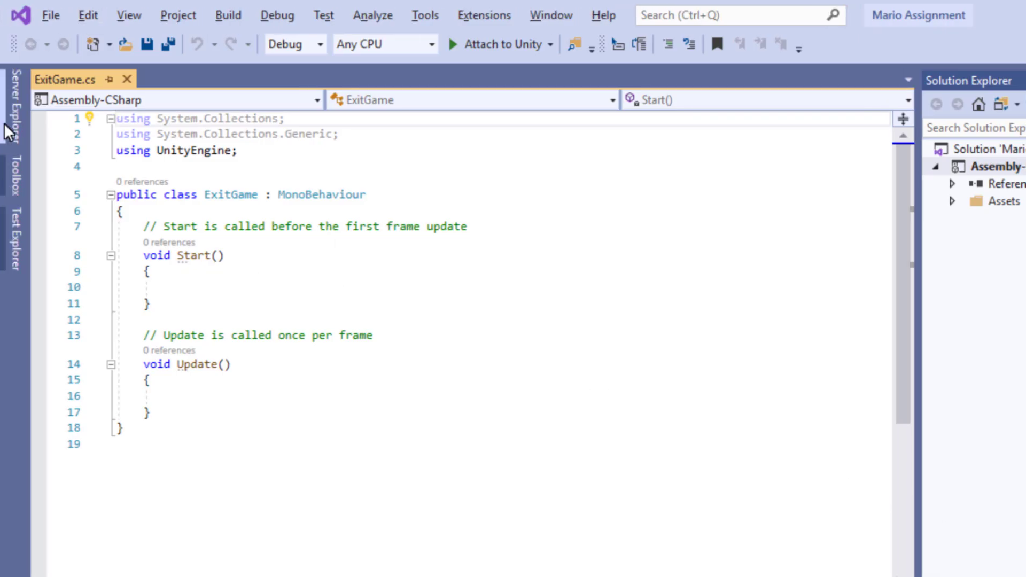
Select and delete the template Start and Update methods in ExitGame.cs
left_click(152, 271)
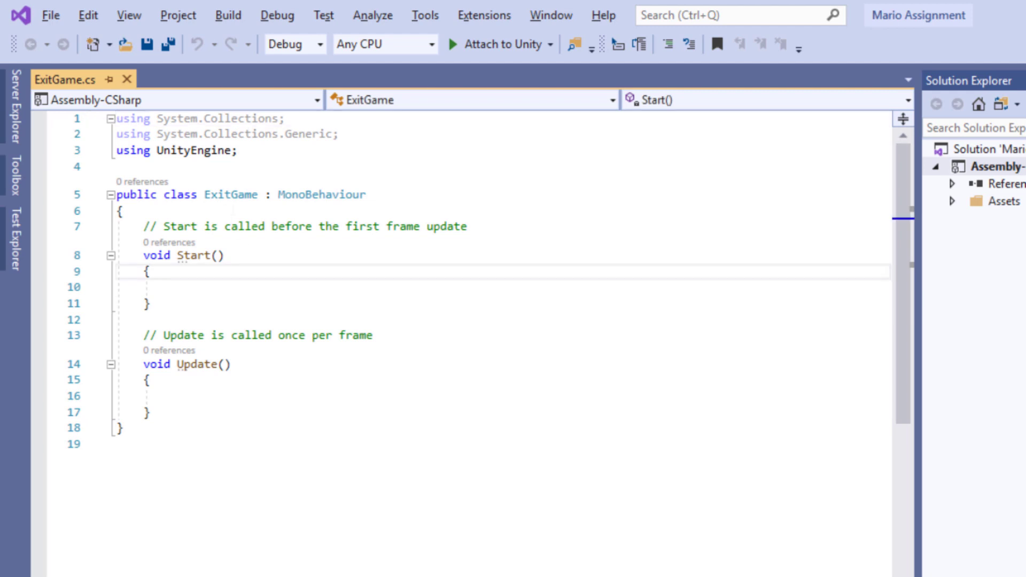
double_click(231, 194)
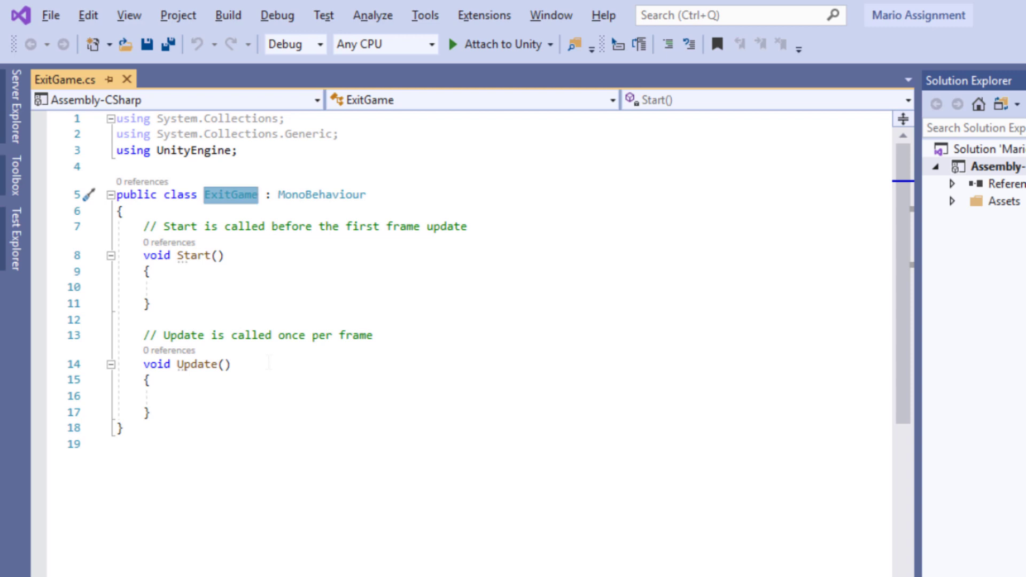
key("Down")
key("Down")
key("Down")
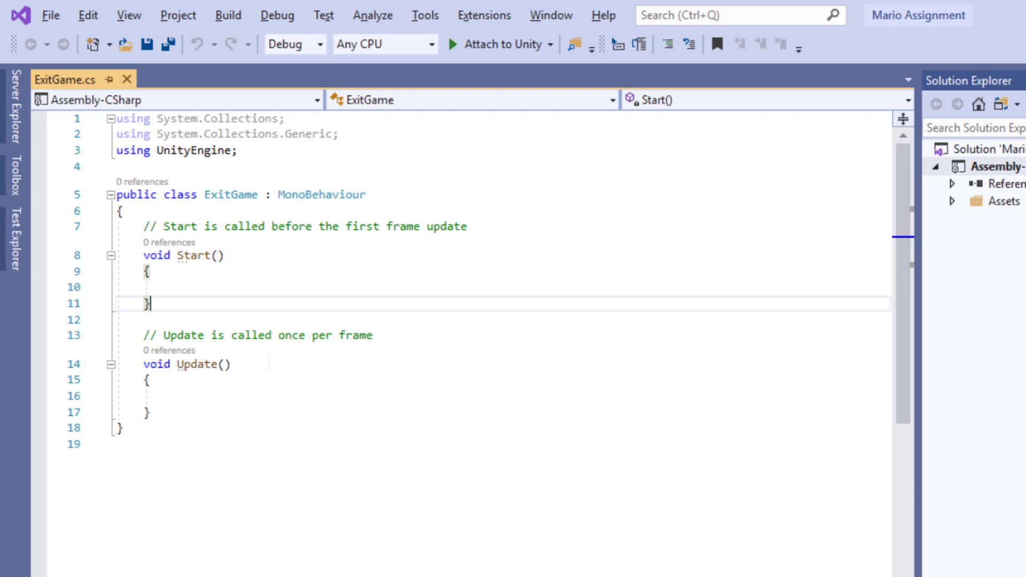
left_click_drag(142, 226, 214, 412)
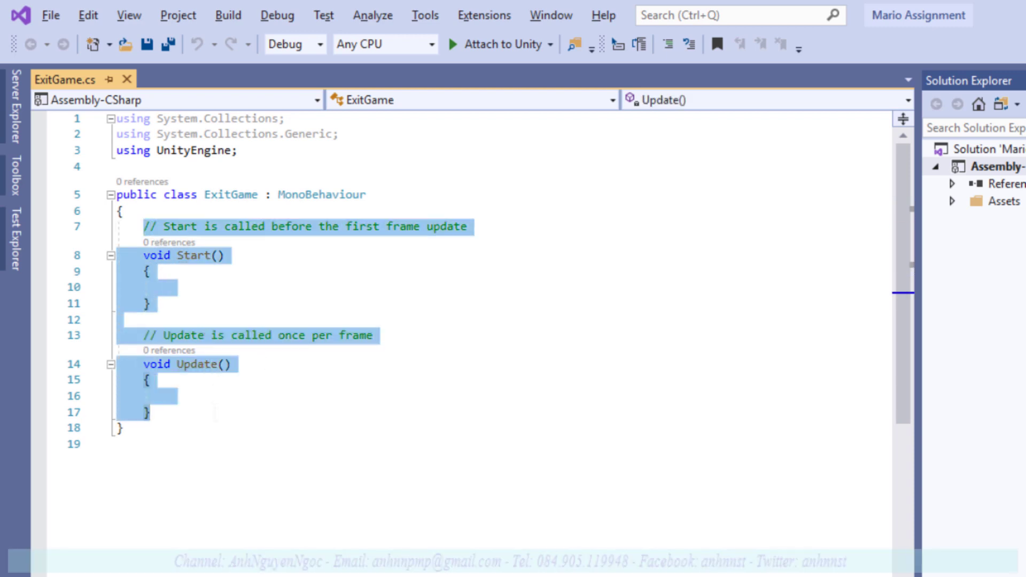
key("Delete")
Start the method declaration, then undo and delete the autocompleted OnCollisionExit method
type("public")
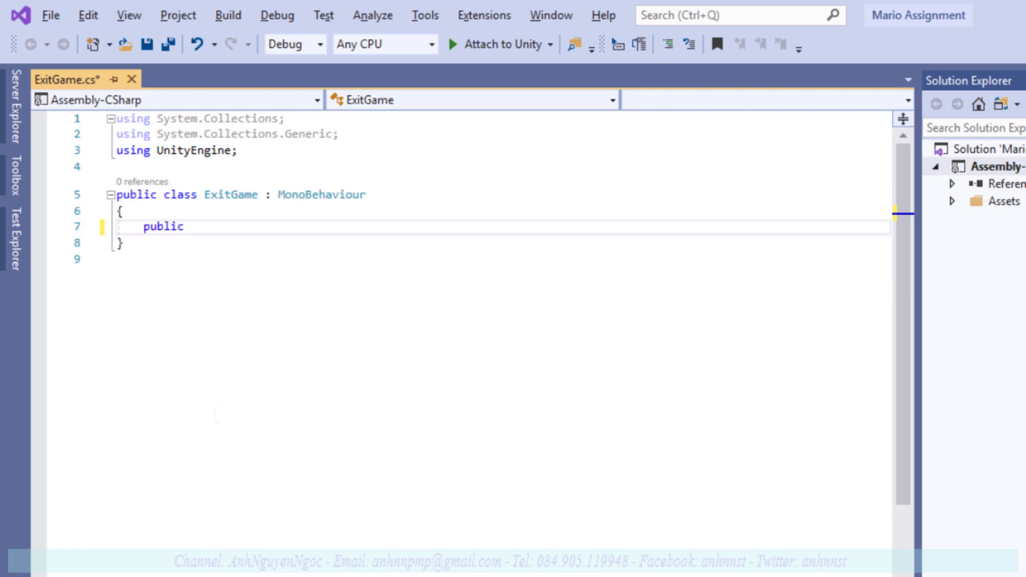
type(" void E")
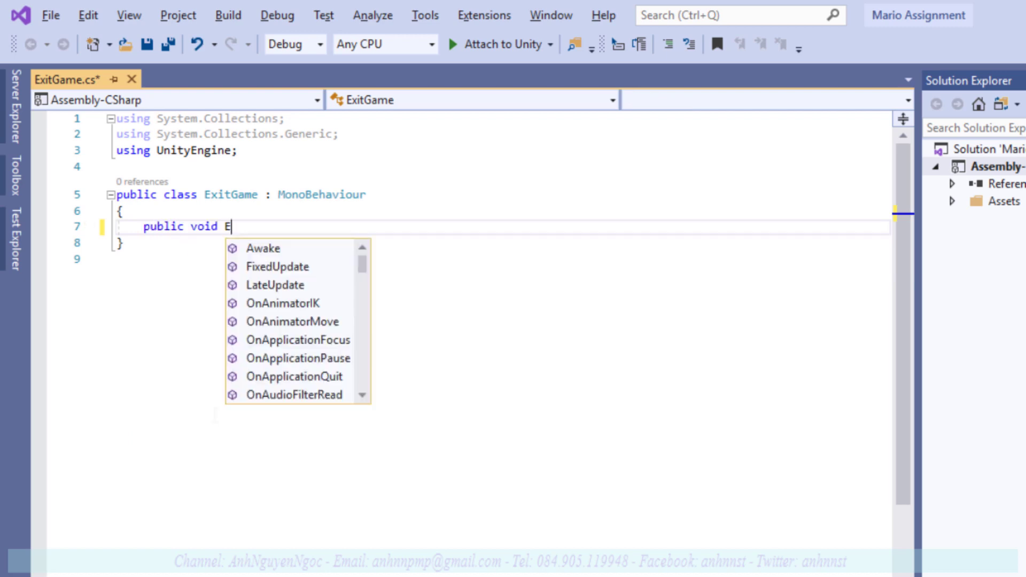
type("xitG")
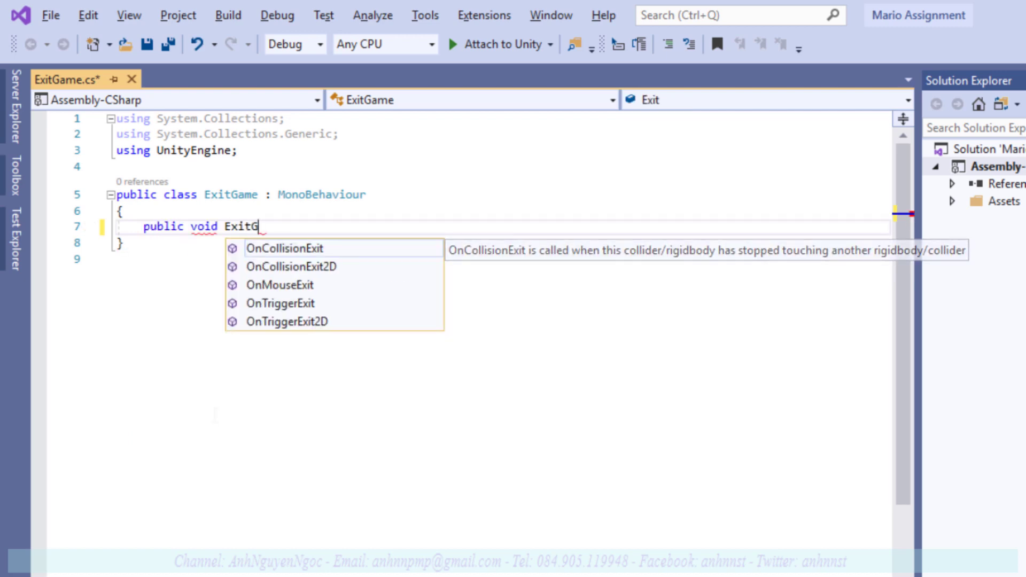
type("a")
key("BackSpace")
key("BackSpace")
key("Tab")
type(")")
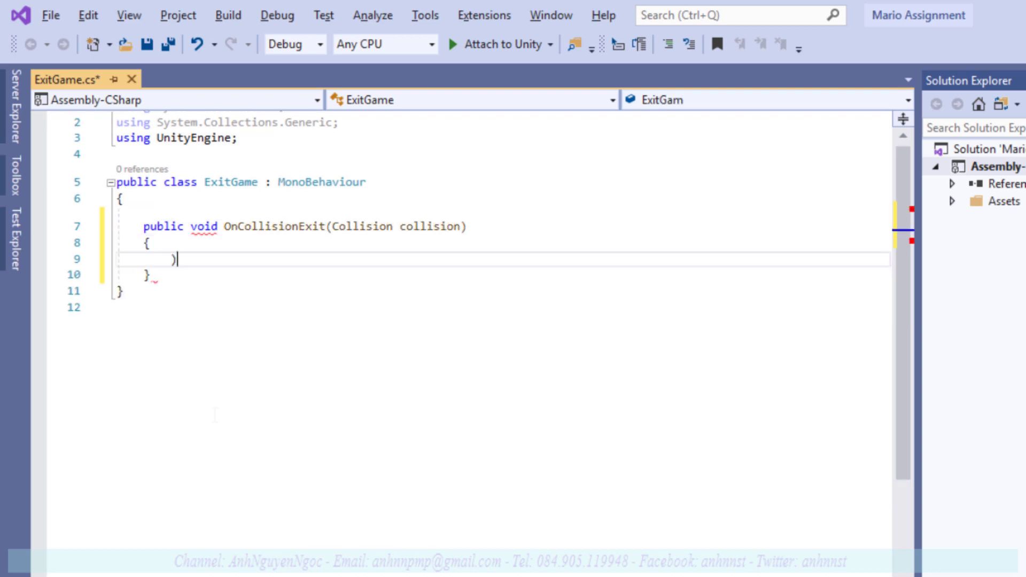
key("ctrl+z")
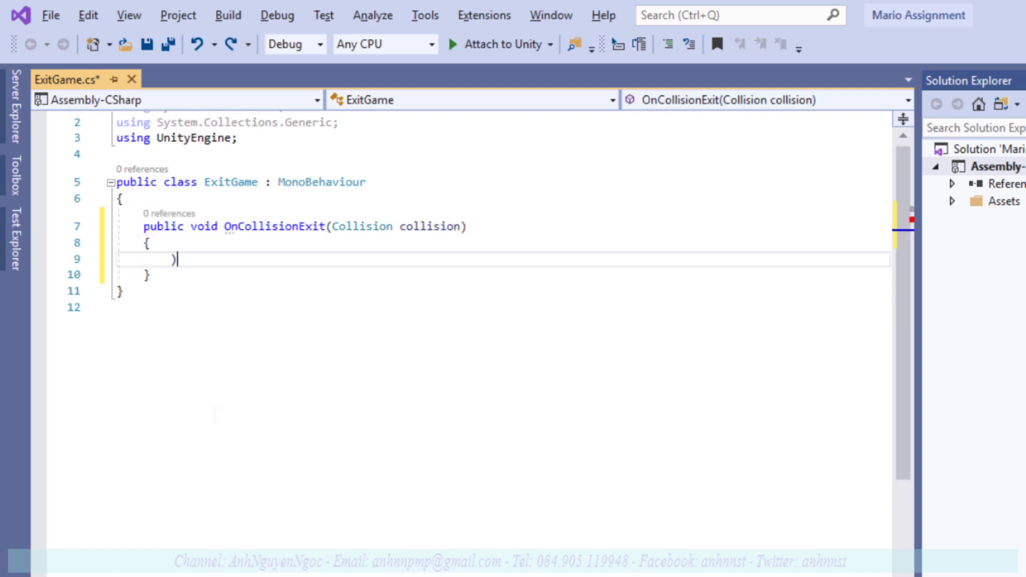
key("BackSpace")
key("Down")
key("shift+Up")
key("shift+Up")
key("shift+Up")
key("shift+Home")
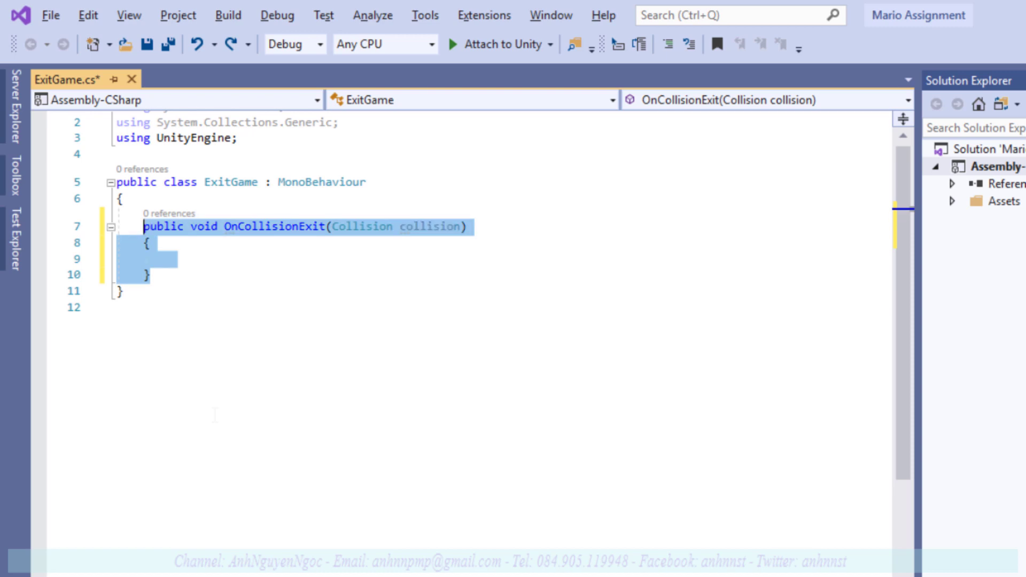
key("BackSpace")
Write public void Exit() { Application.Quit(); } and save ExitGame.cs
type("public ")
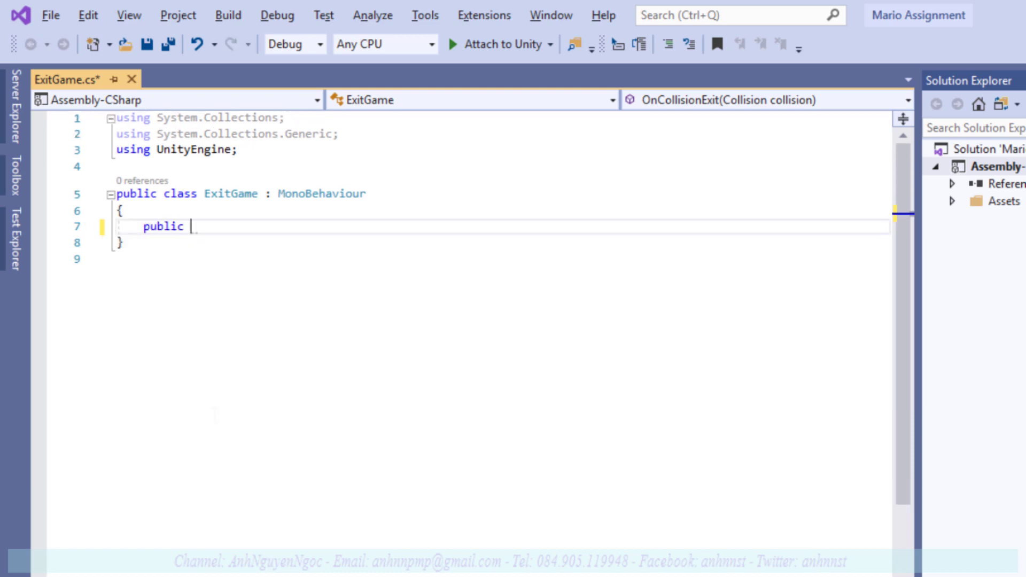
type("void Exit")
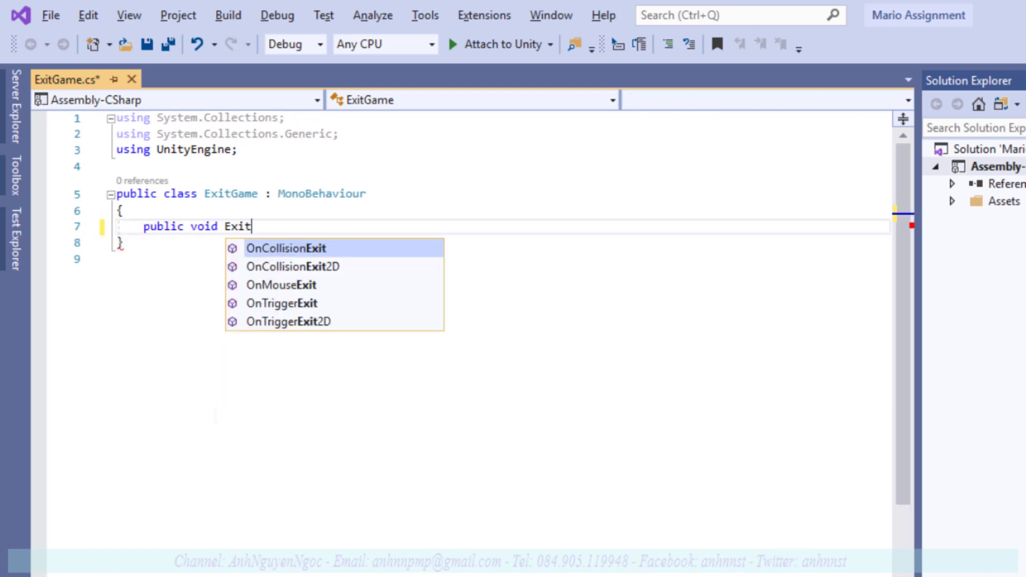
key("Escape")
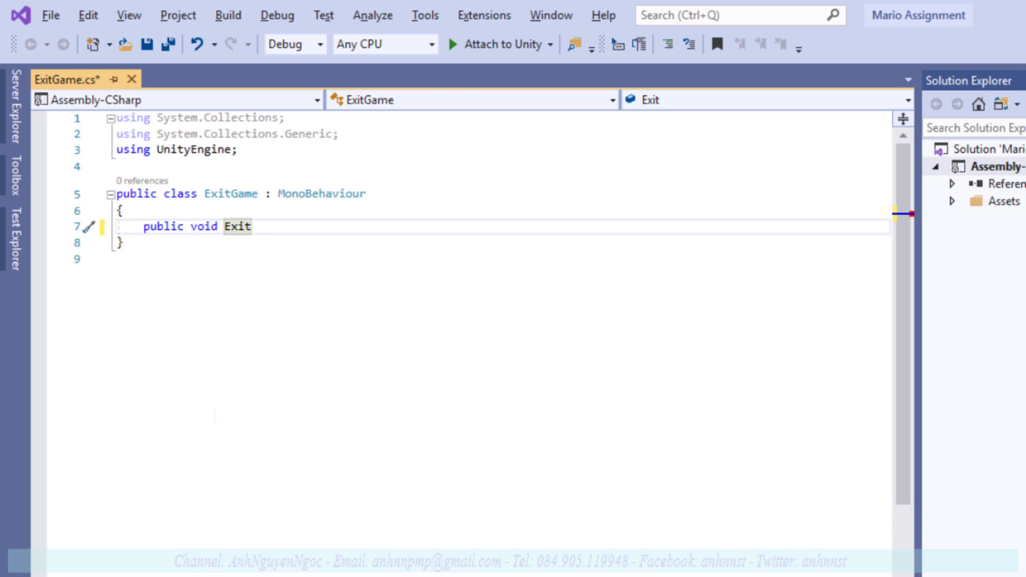
type("() {")
key("Return")
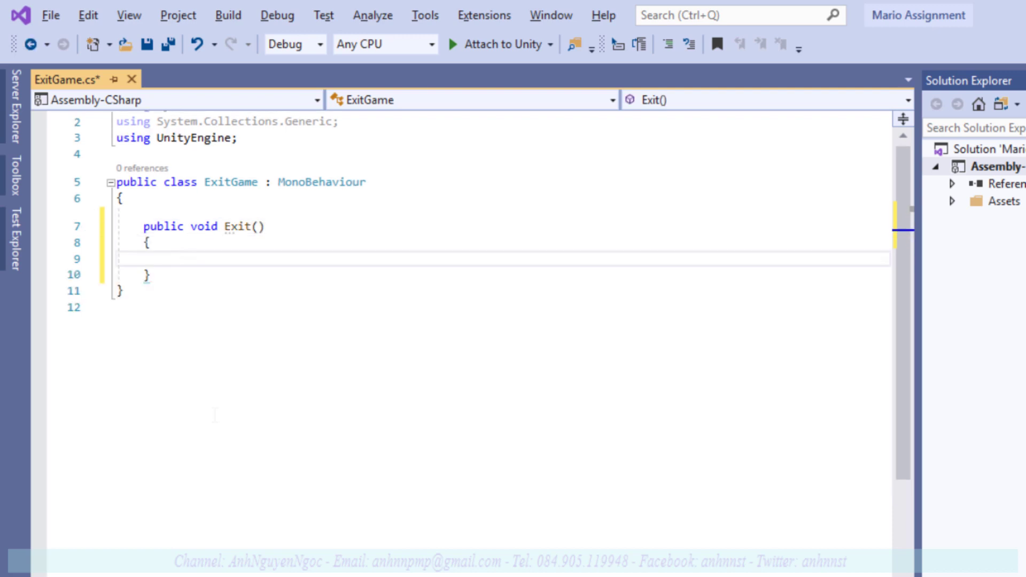
type("Appli")
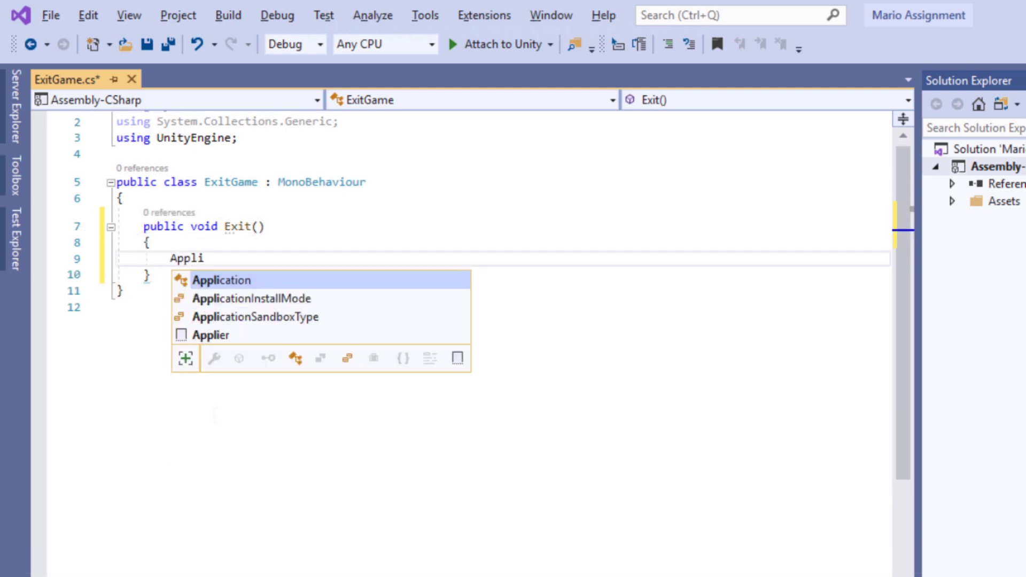
key("Tab")
type(".")
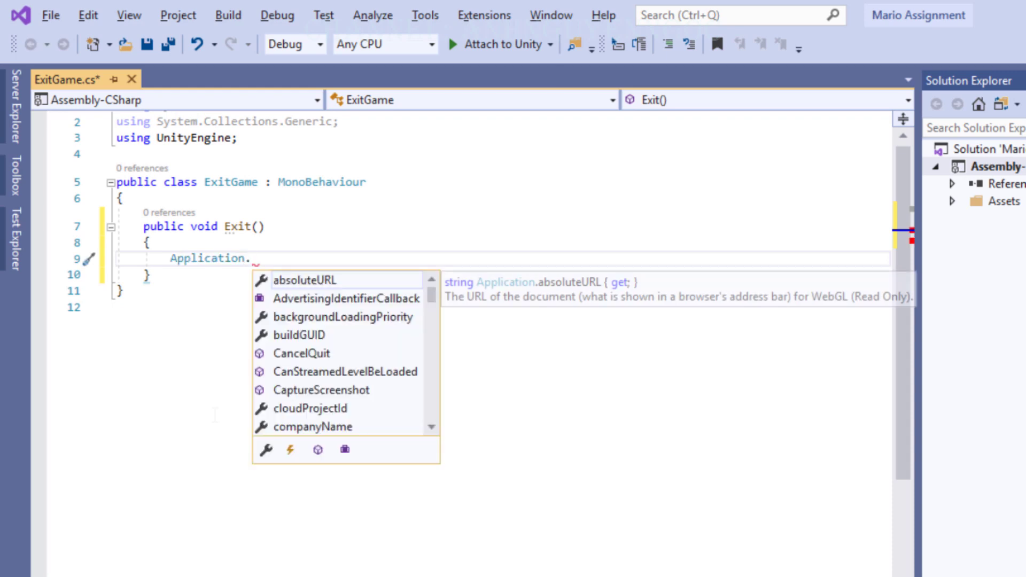
type("Ext")
key("BackSpace")
key("BackSpace")
key("BackSpace")
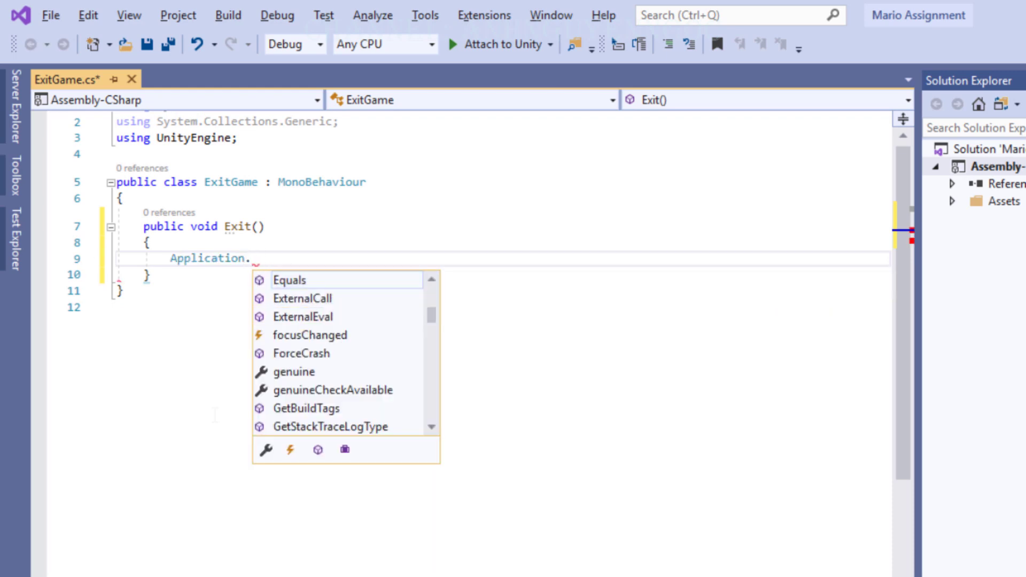
type("Qu")
key("Tab")
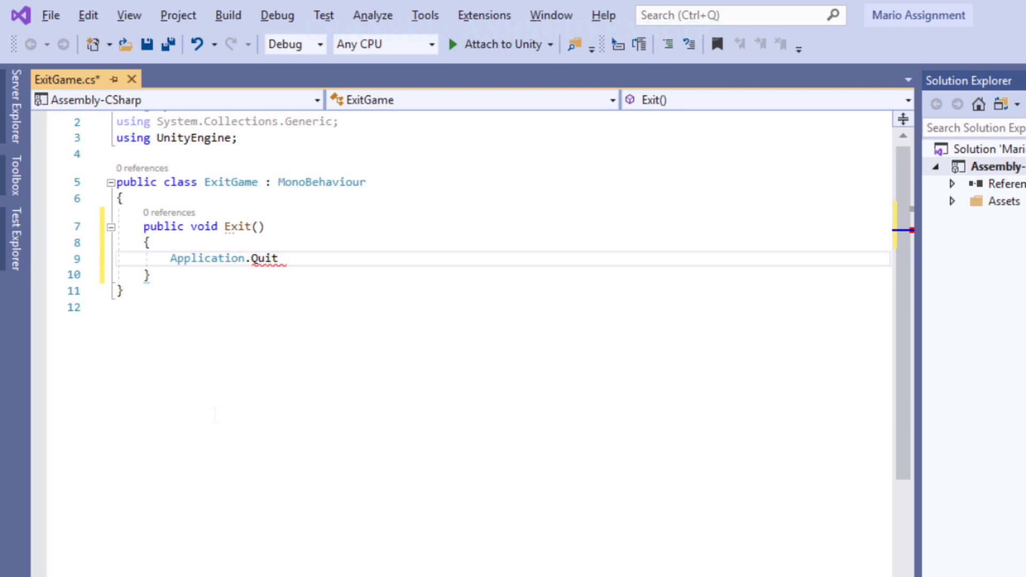
type("();")
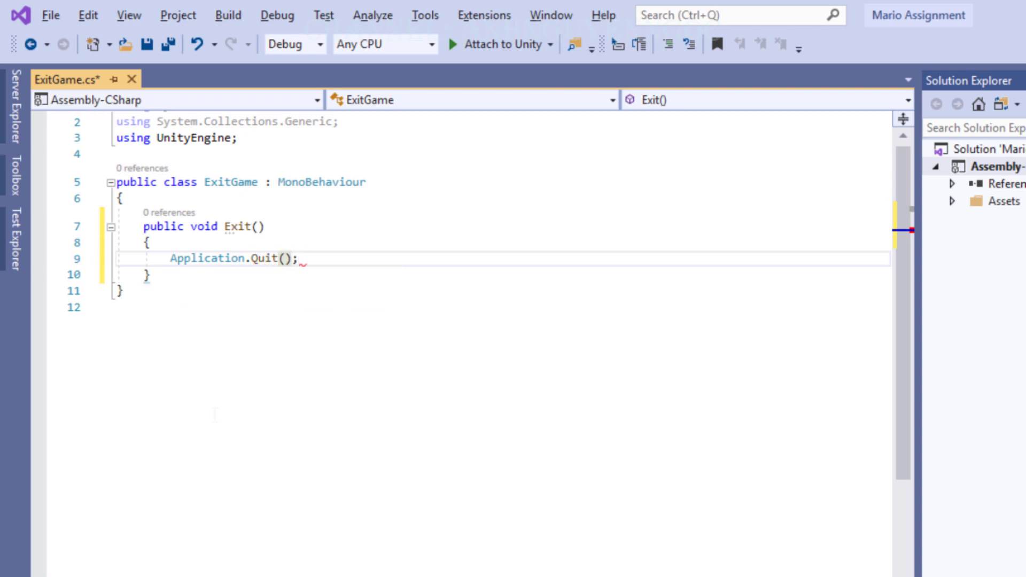
key("ctrl+s")
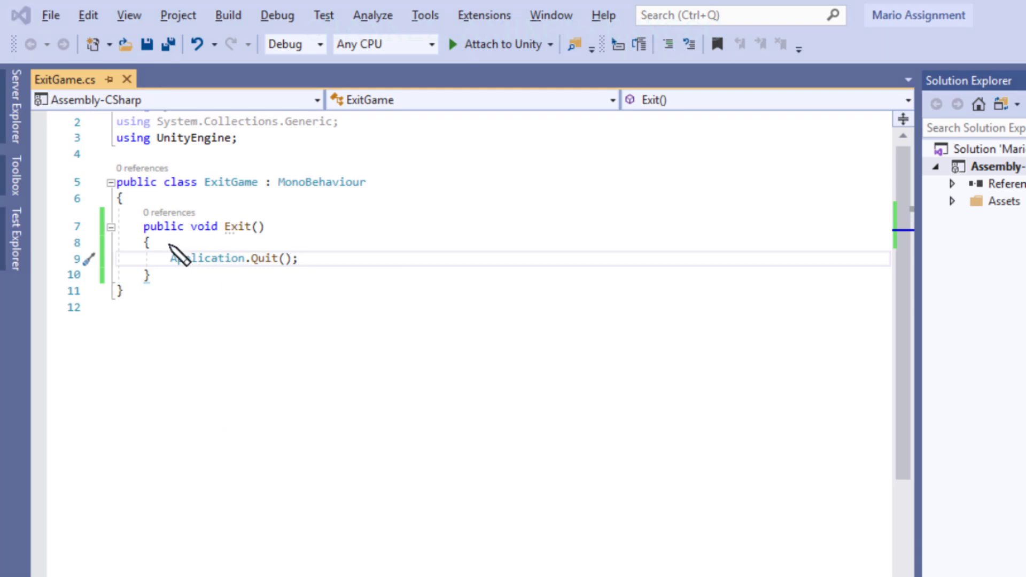
Insert blank lines after Exit()'s opening brace, above the Application.Quit() call
left_click_drag(171, 243, 319, 278)
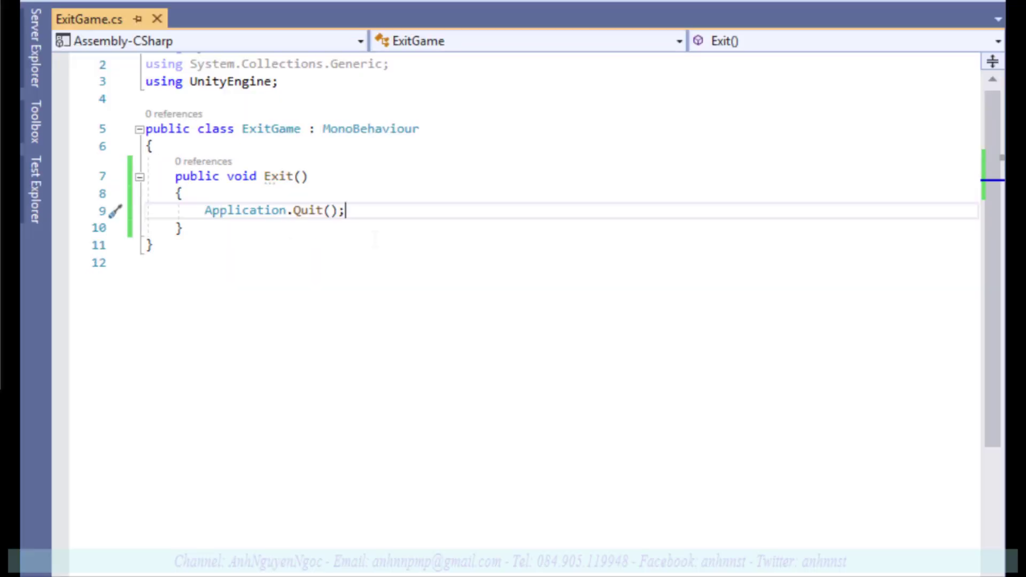
key("Up")
key("Return")
key("Return")
key("Up")
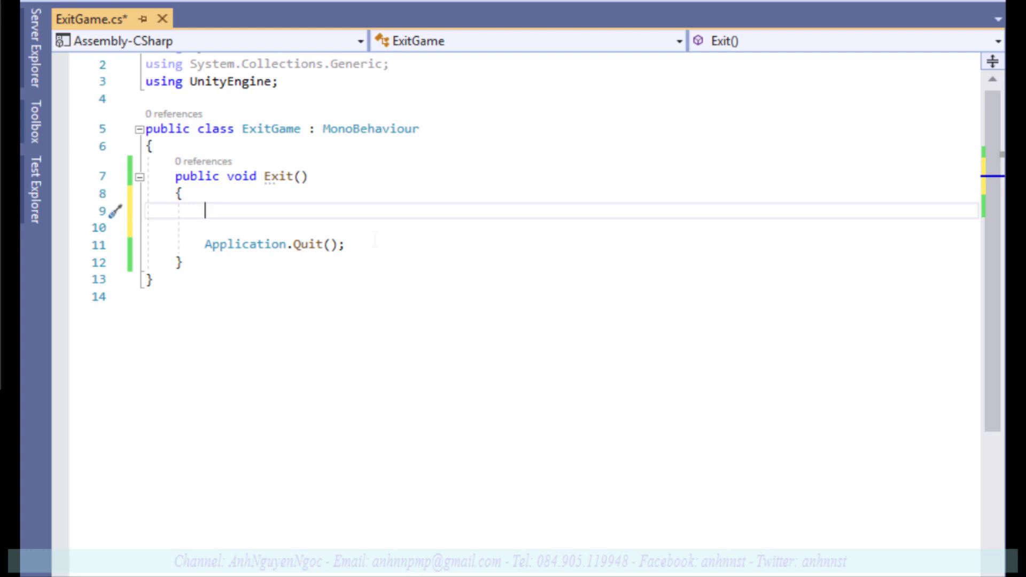
Insert #if UNITY_EDITOR, #else and #endif lines inside Exit() and return to the #if branch
type("i")
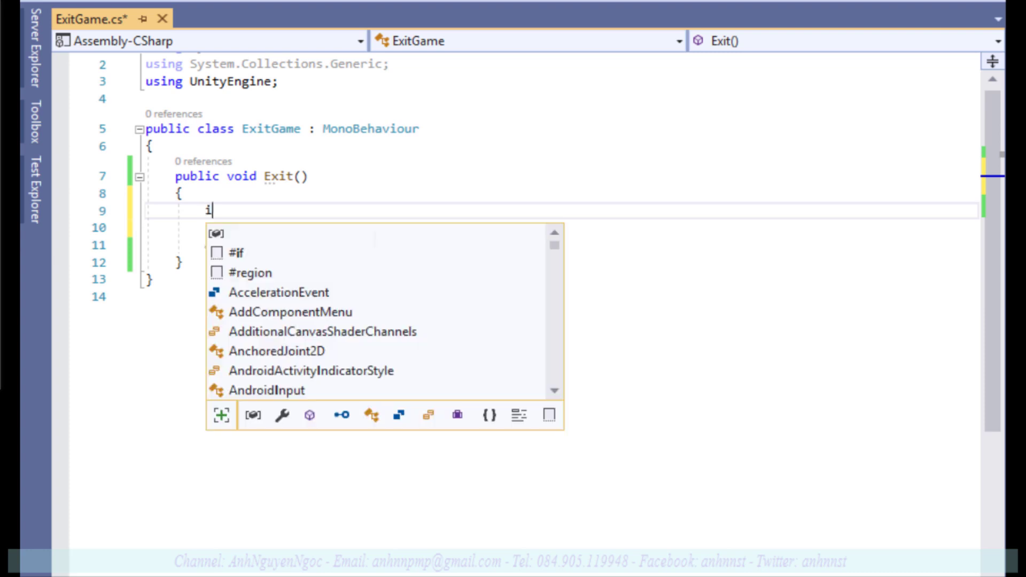
type("f")
key("BackSpace")
key("BackSpace")
type("#if ")
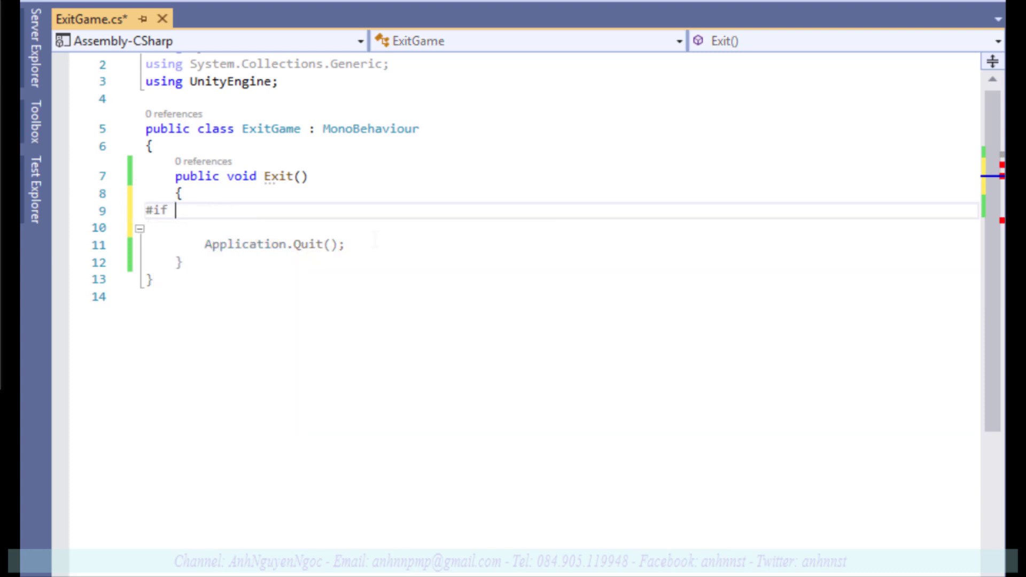
type("UNITY_")
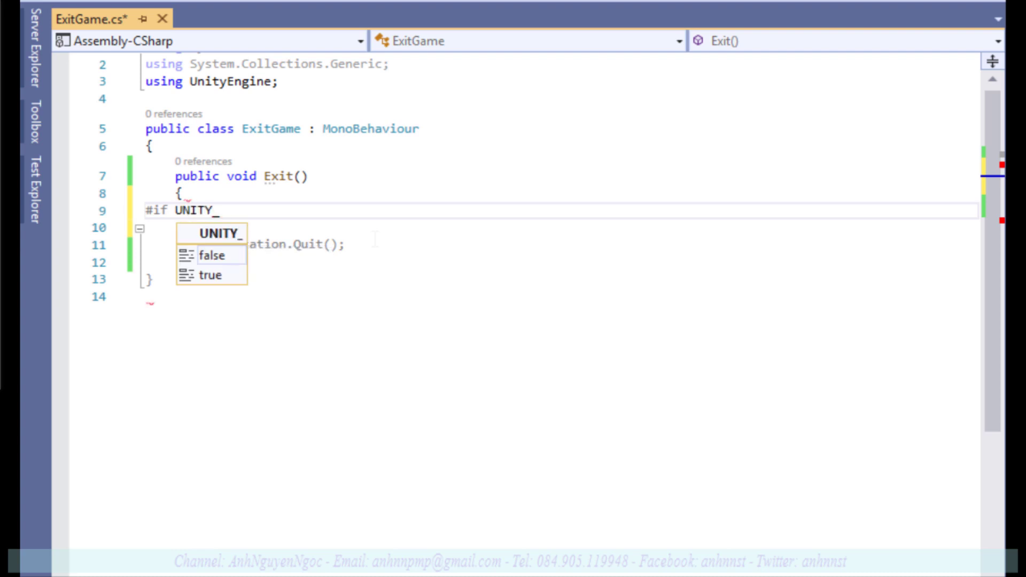
type("E")
key("Caps_Lock")
type("DIT")
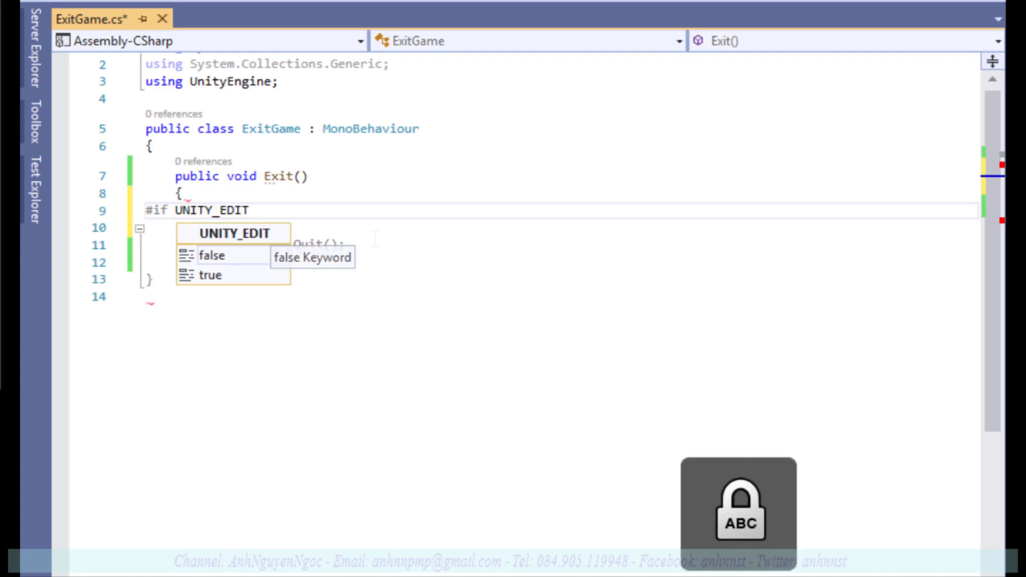
type("OR")
key("Return")
key("Return")
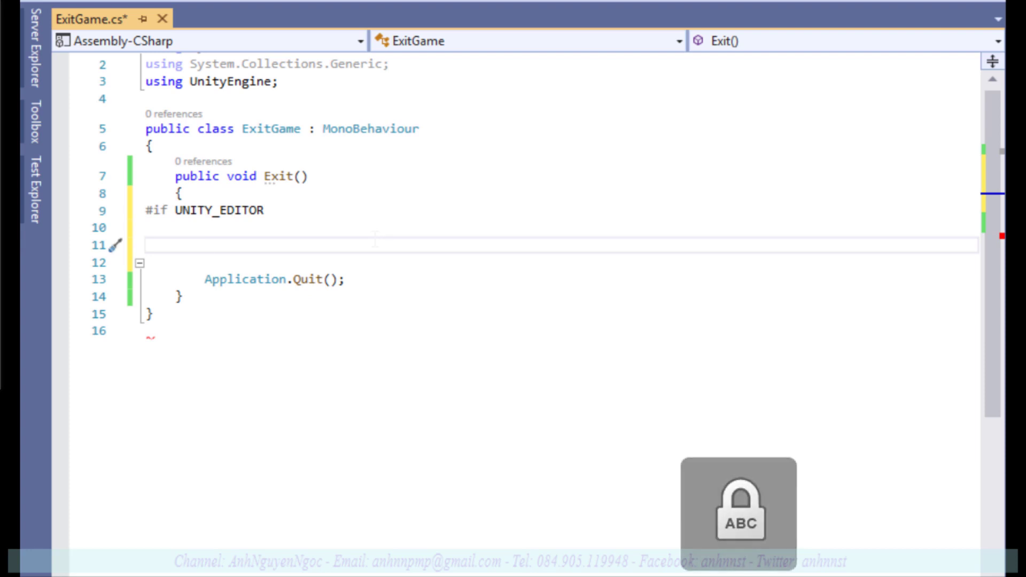
key("Caps_Lock")
type("#el")
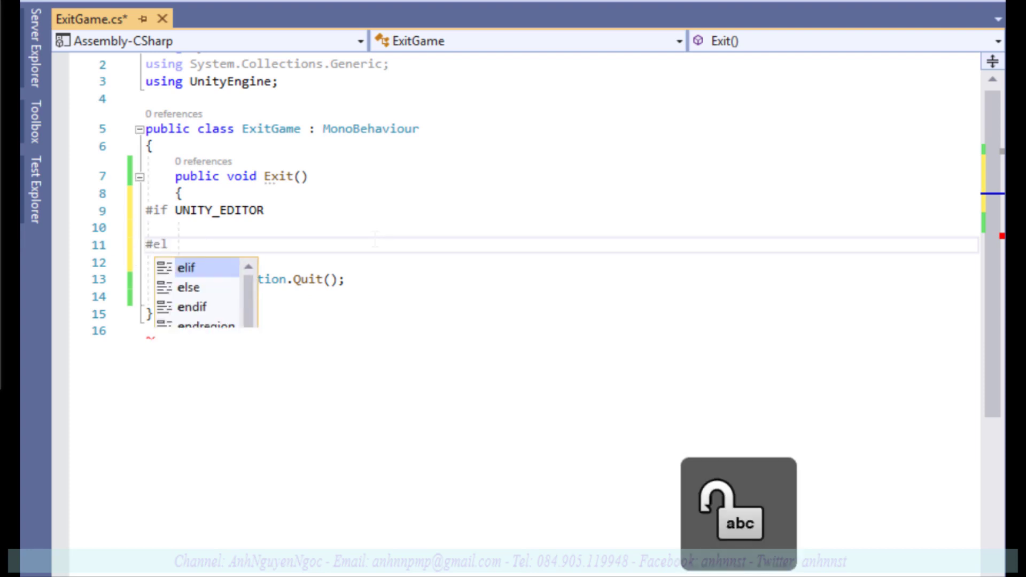
type("se")
key("Return")
key("Return")
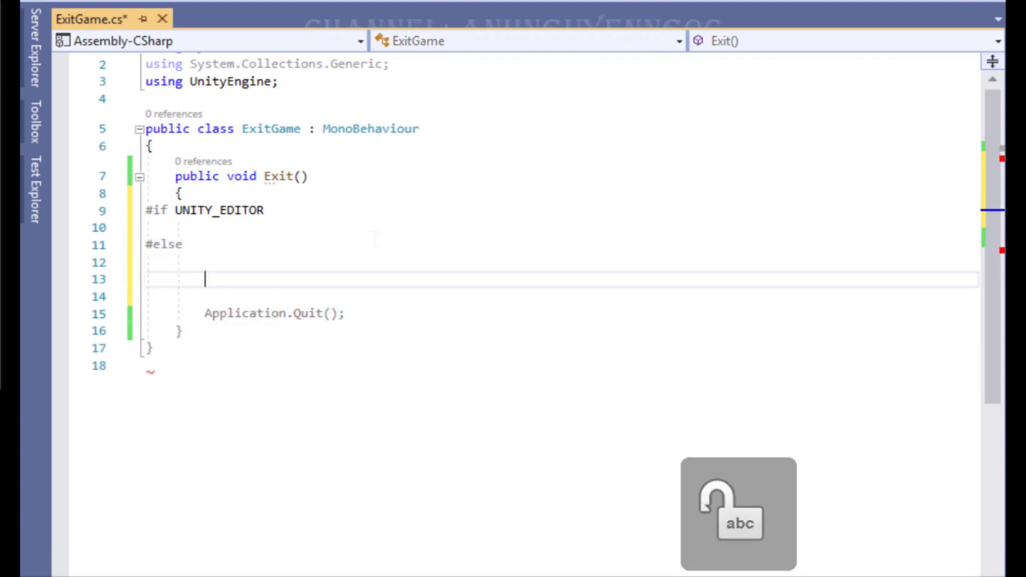
type("#end")
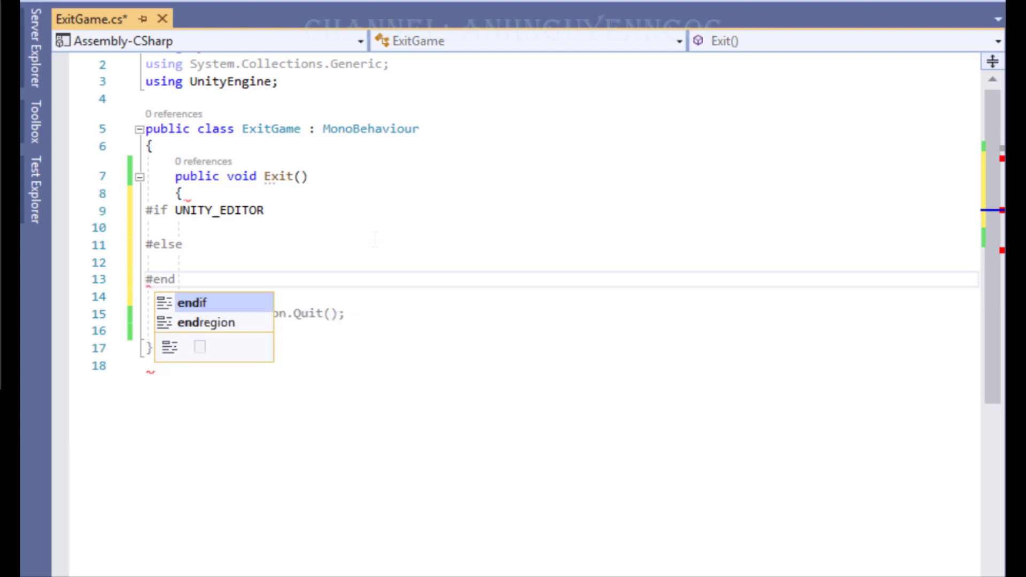
type("if")
key("Escape")
key("Up")
key("Up")
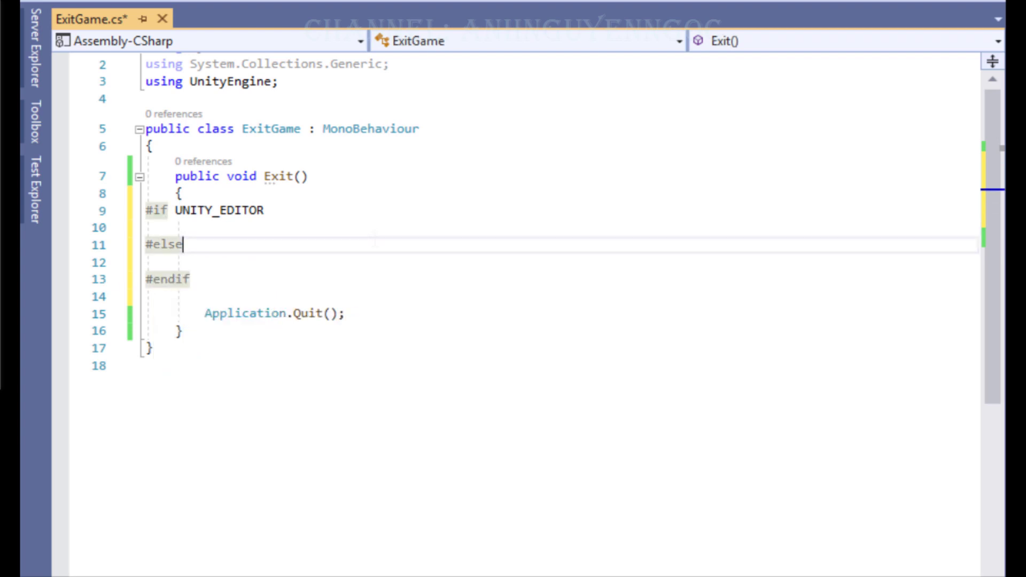
key("Up")
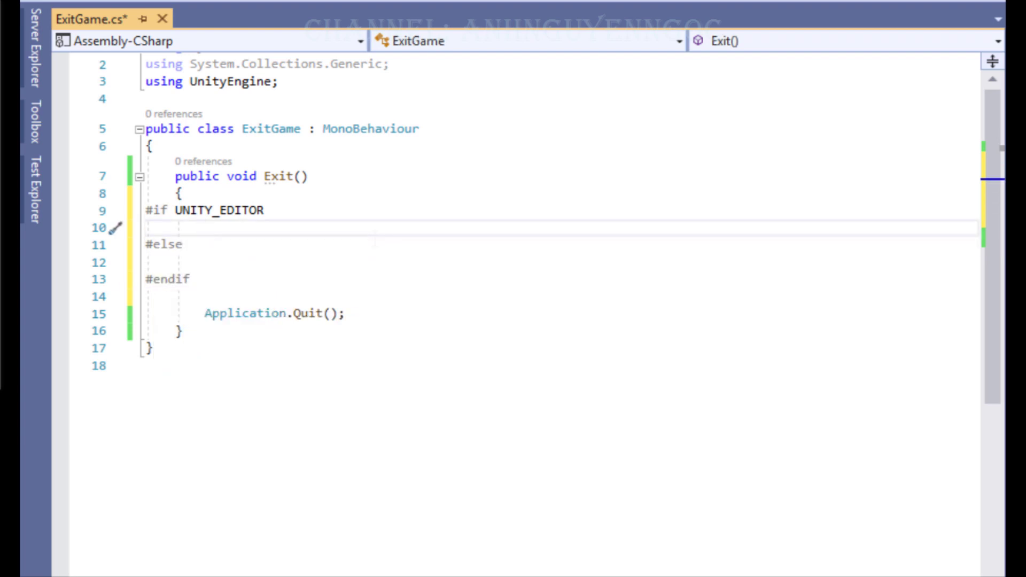
Write UnityEditor.EditorApplication.isPlaying = false; in the #if UNITY_EDITOR branch
type("Unity")
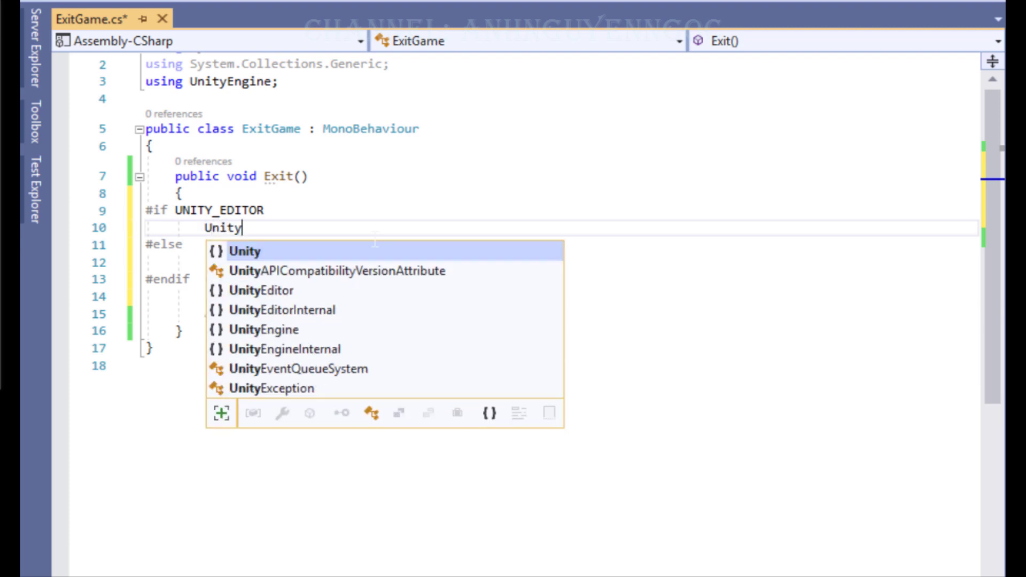
type("Edi")
key("Tab")
type(".")
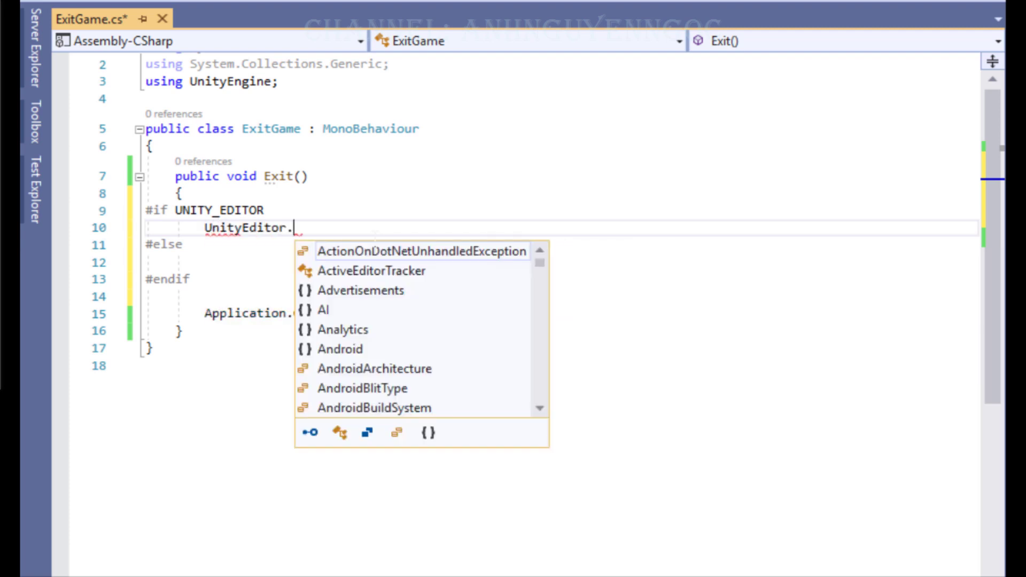
type("EdiA")
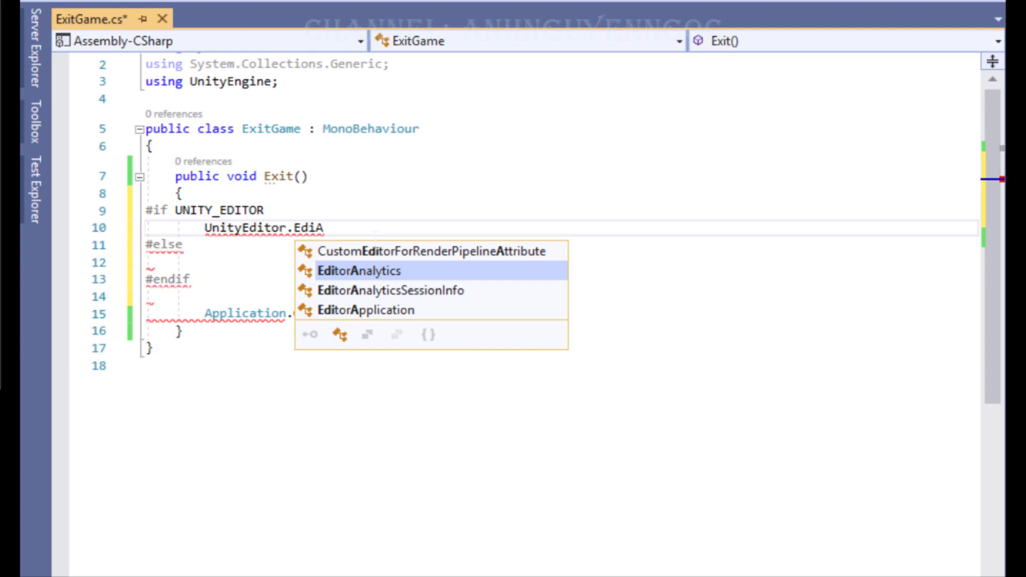
key("Down")
key("Down")
key("Tab")
type(".")
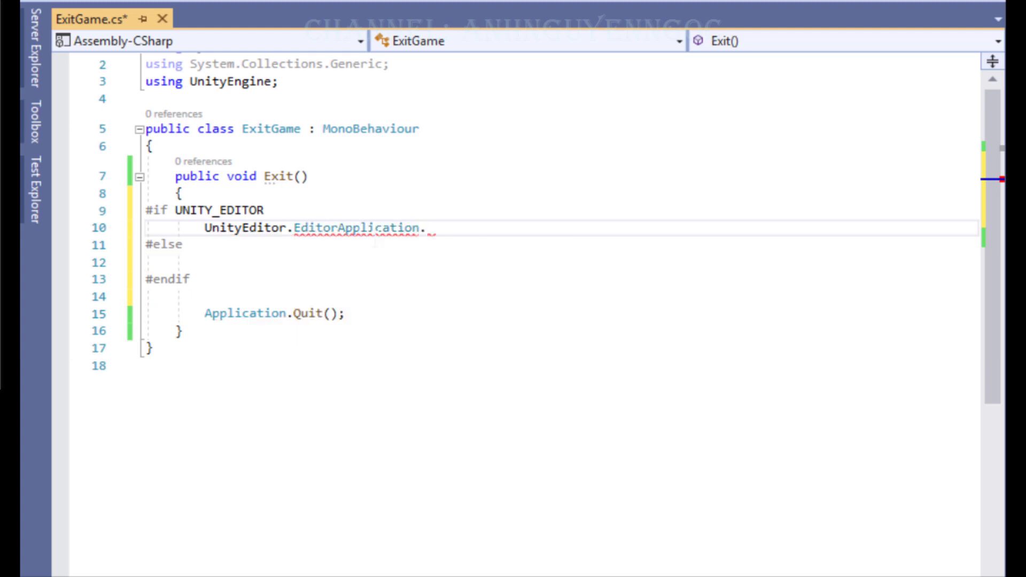
type("is")
key("Tab")
type("=")
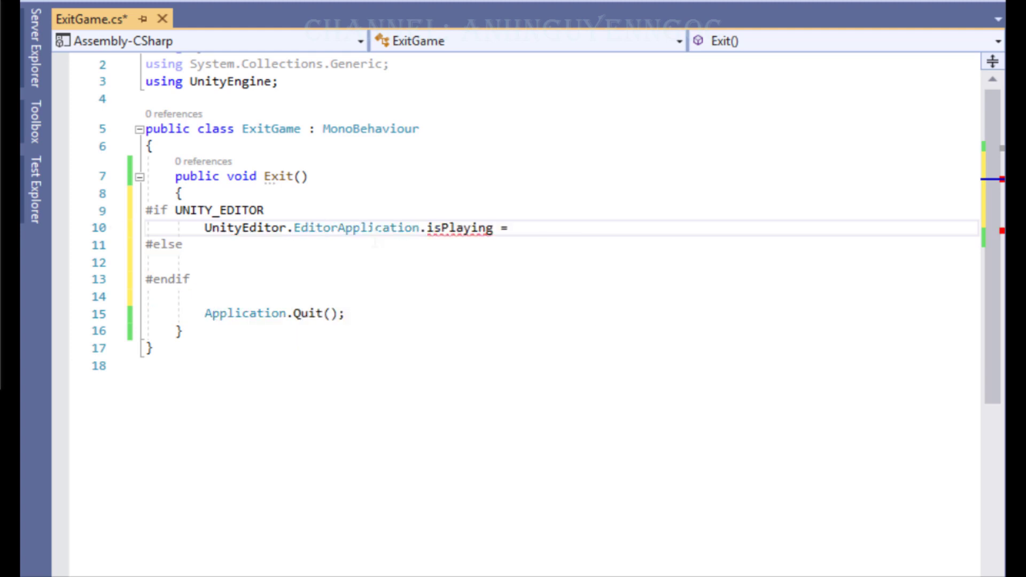
type(" false;se")
key("BackSpace")
key("BackSpace")
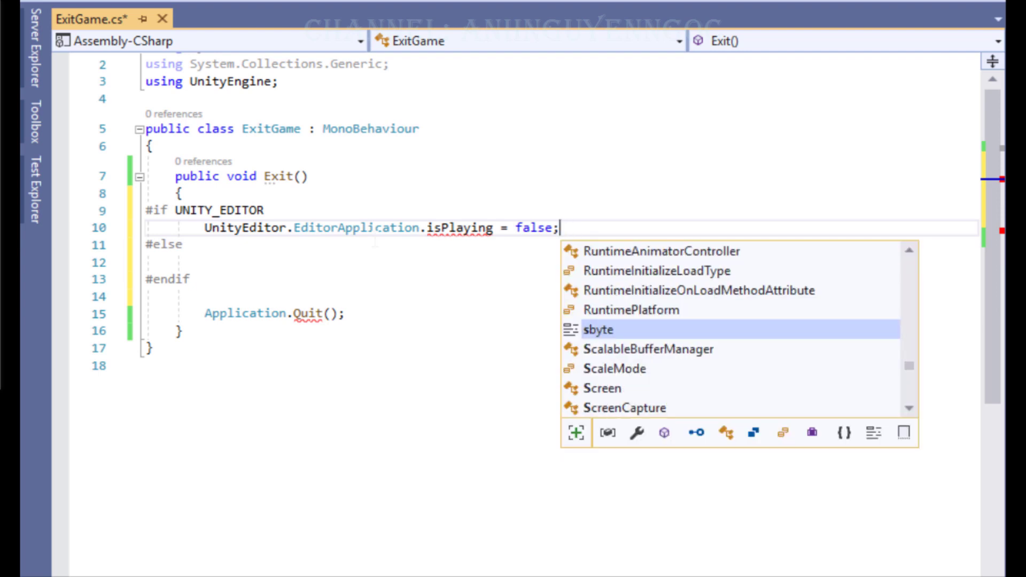
key("Escape")
Move the Application.Quit() statement into the #else branch
key("Down")
key("Down")
key("Down")
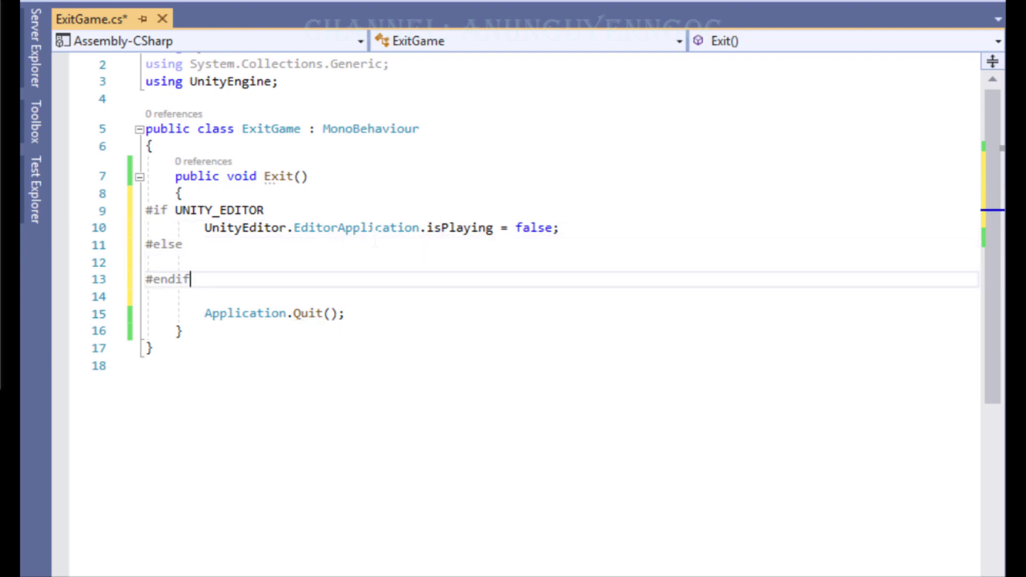
key("Down")
key("Down")
key("End")
key("shift+Home")
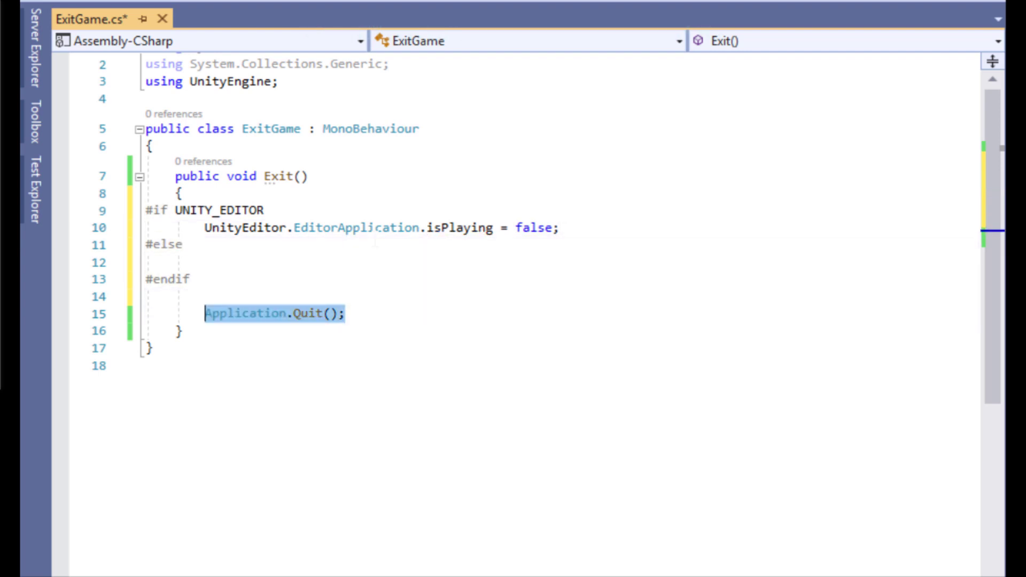
key("ctrl+x")
key("Up")
key("Up")
key("Up")
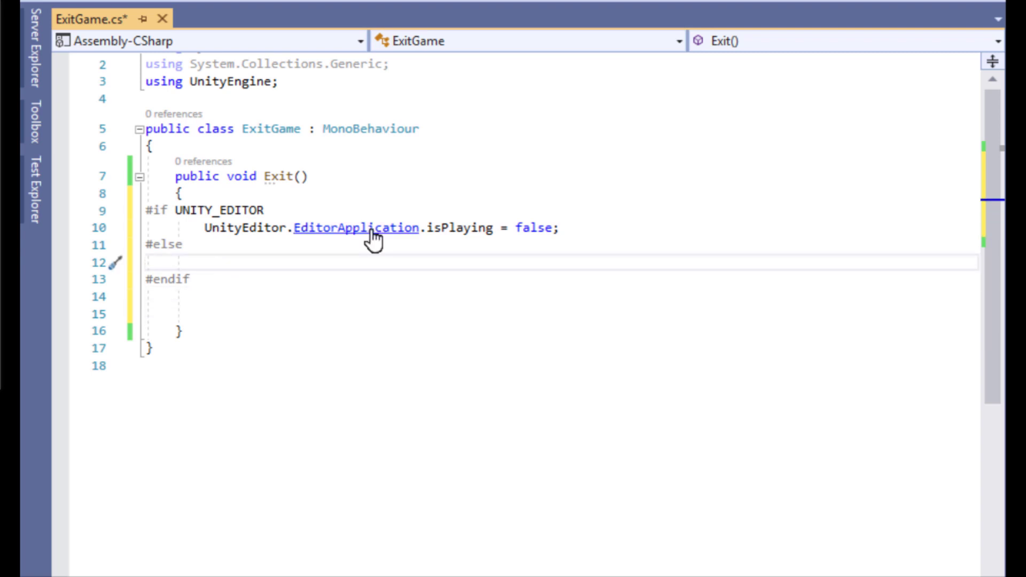
key("ctrl+v")
Delete the leftover blank lines and save ExitGame.cs
key("Down")
key("Down")
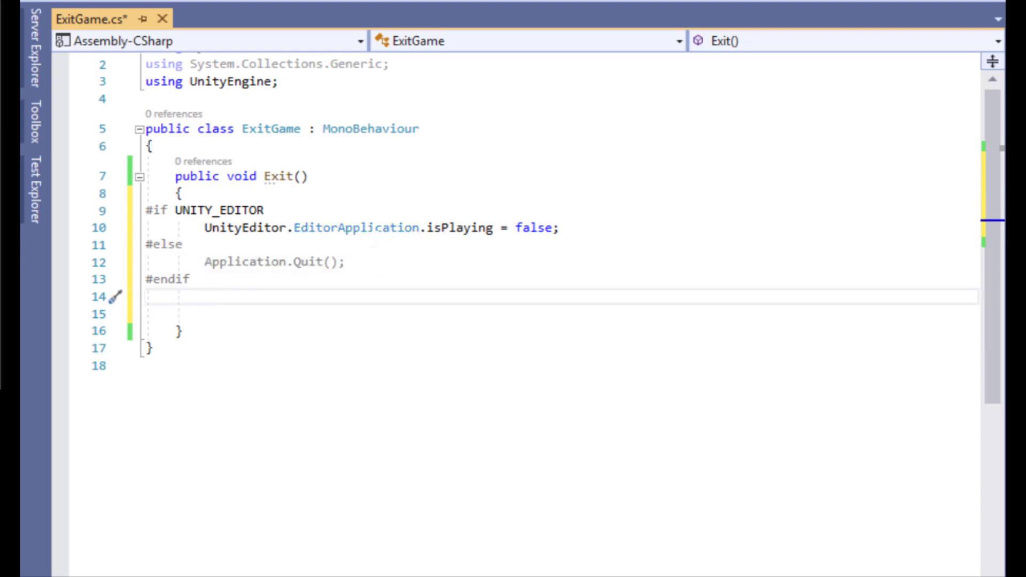
key("Down")
key("shift+Up")
key("shift+Home")
key("Delete")
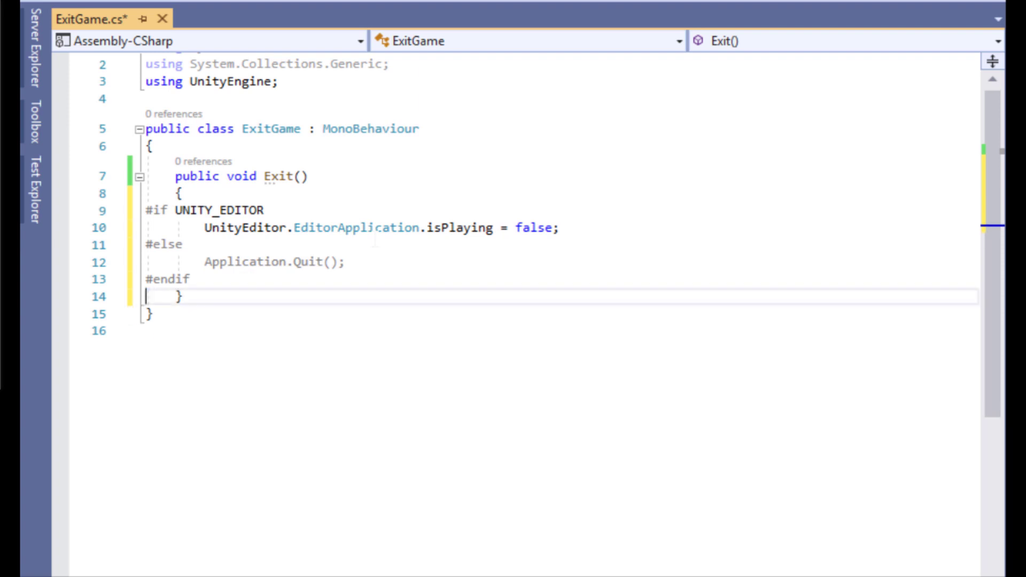
key("ctrl+s")
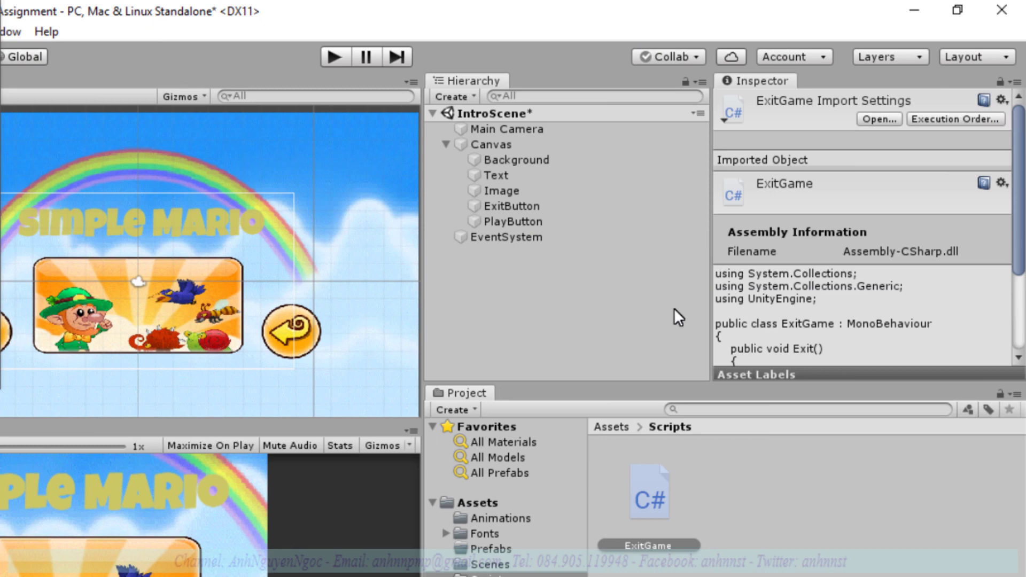
Create an empty GameObject from the Hierarchy context menu and name it GameController
right_click(521, 278)
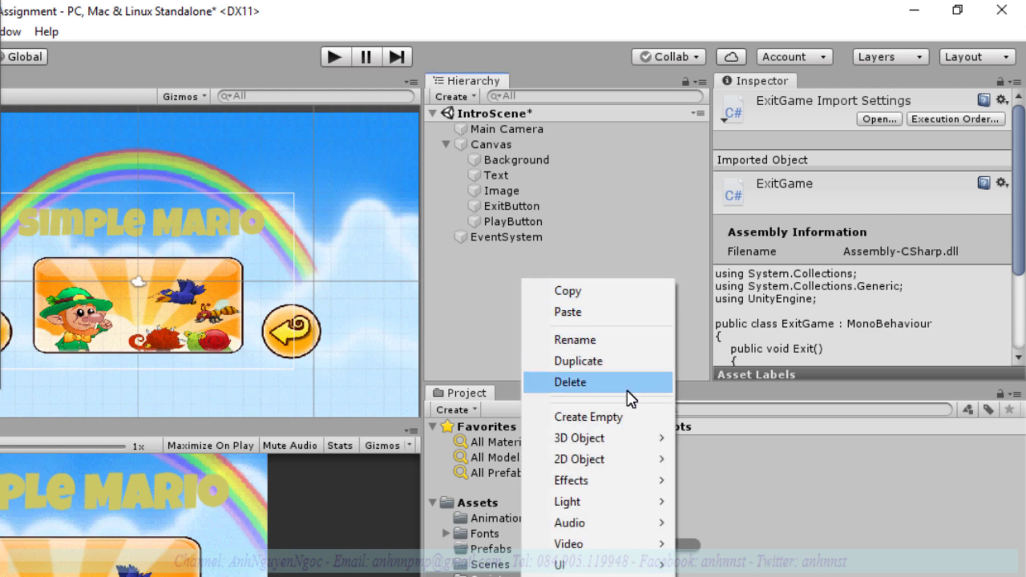
left_click(629, 413)
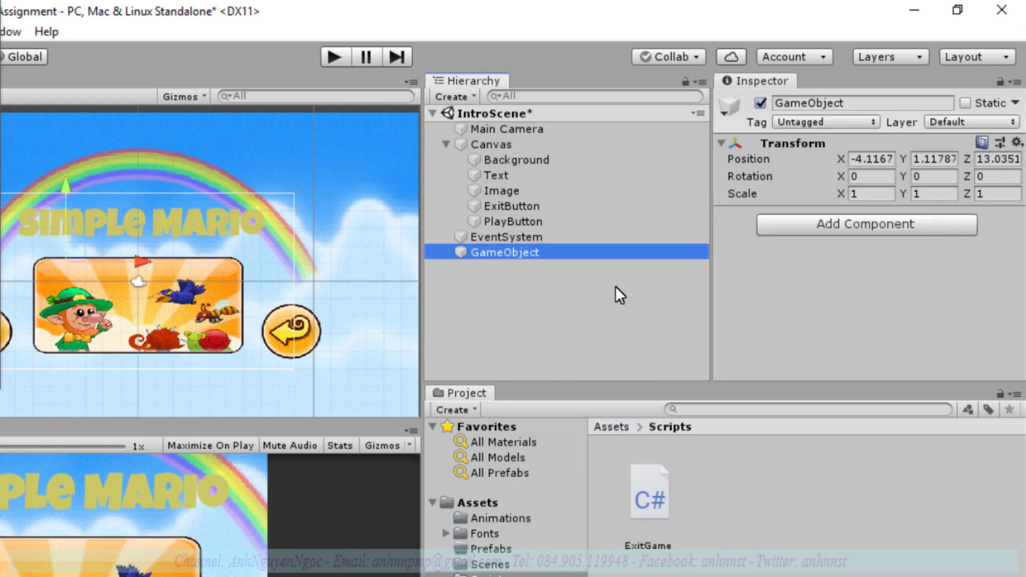
key("F2")
type("Gam")
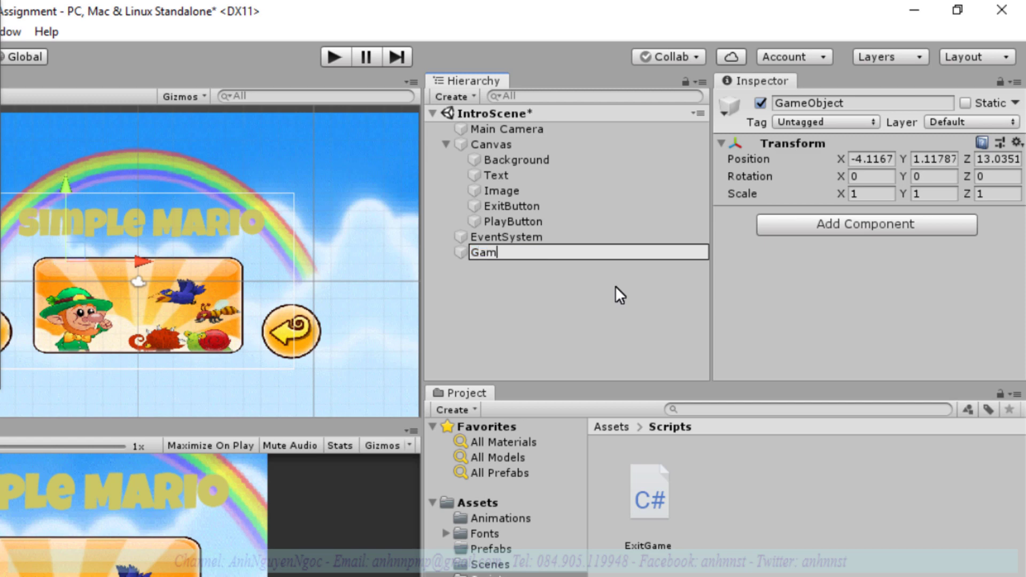
type("eController")
key("Return")
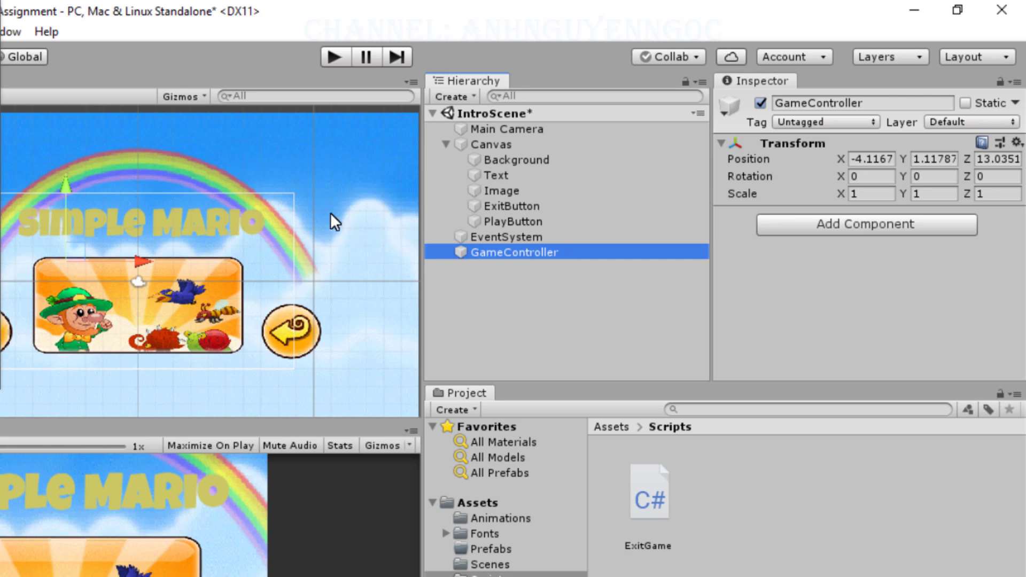
Add the Exit Game script component to GameController via an 'exit' component search
left_click(892, 225)
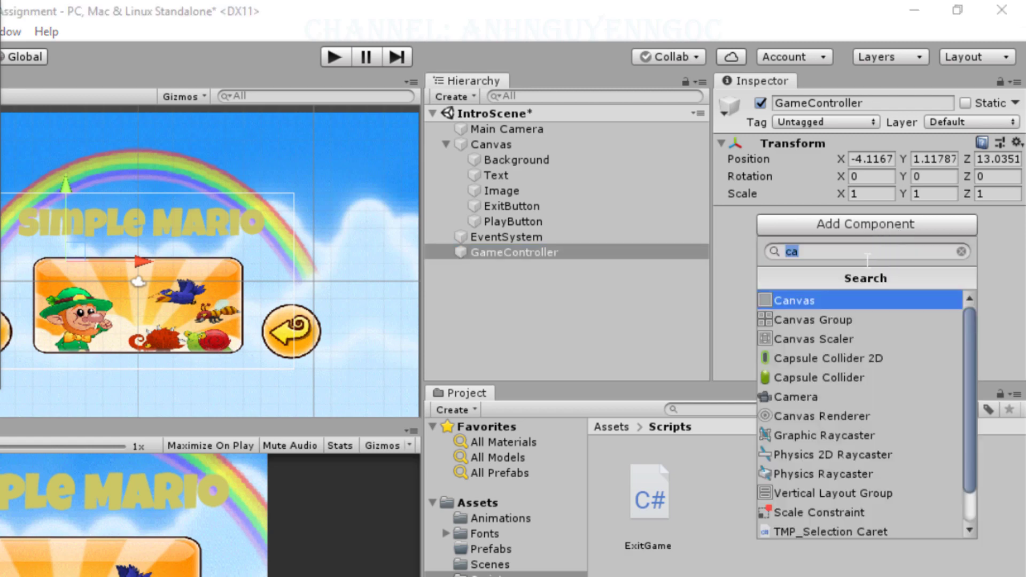
type("e")
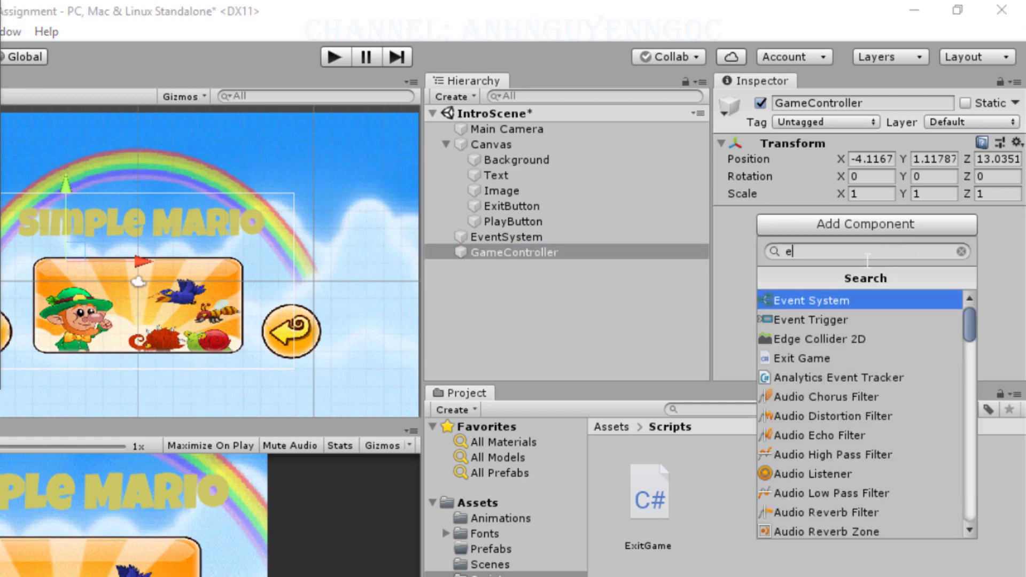
type("xit")
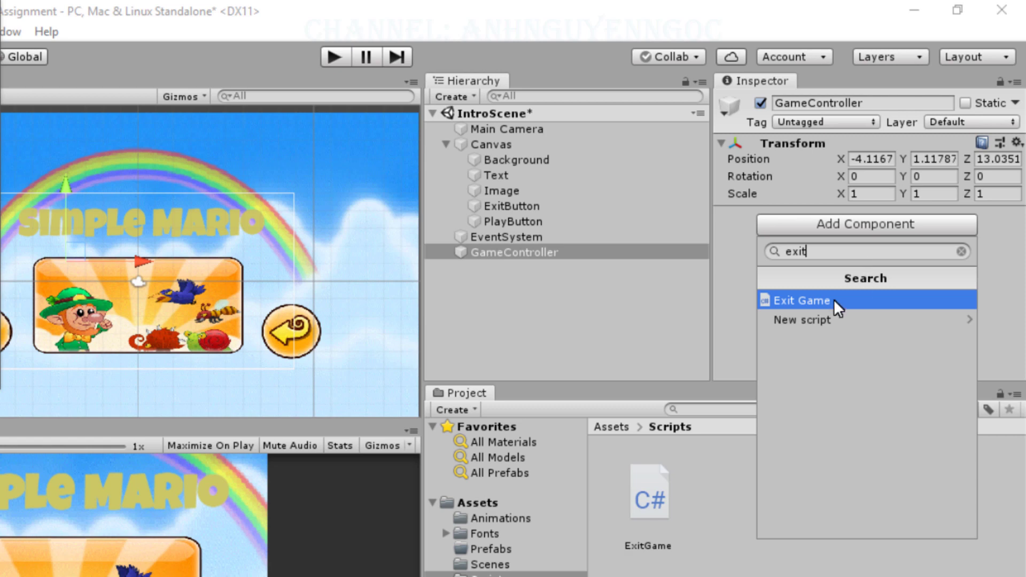
left_click(833, 308)
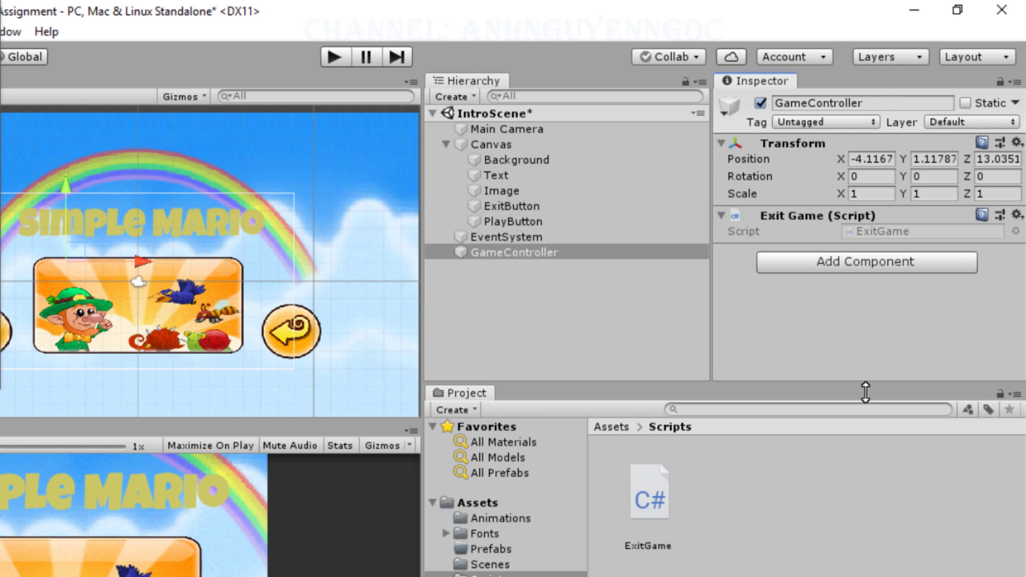
Draw on-screen markup strokes over the editor, then exit drawing mode
key("ctrl+2")
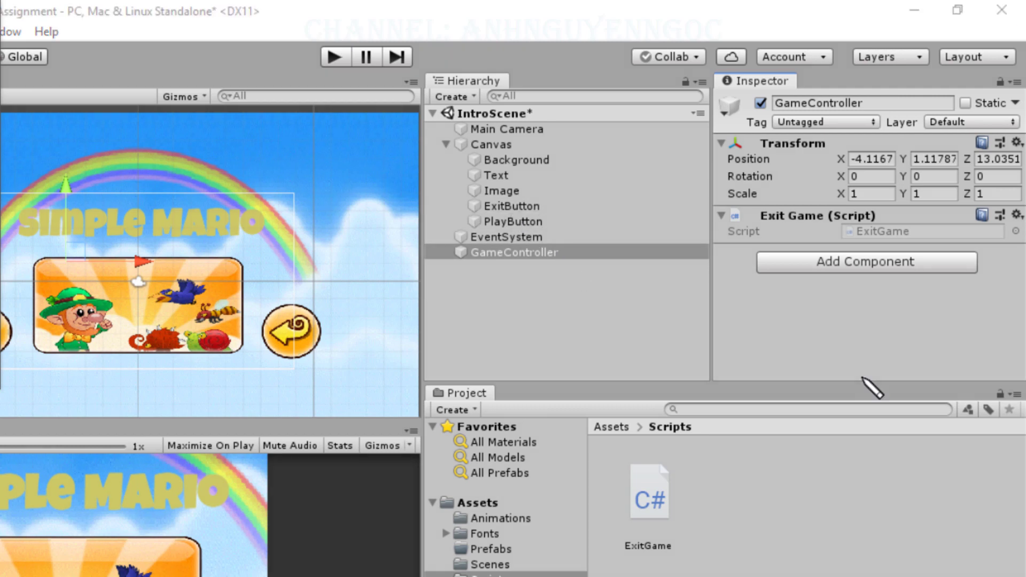
left_click_drag(719, 199, 1001, 288)
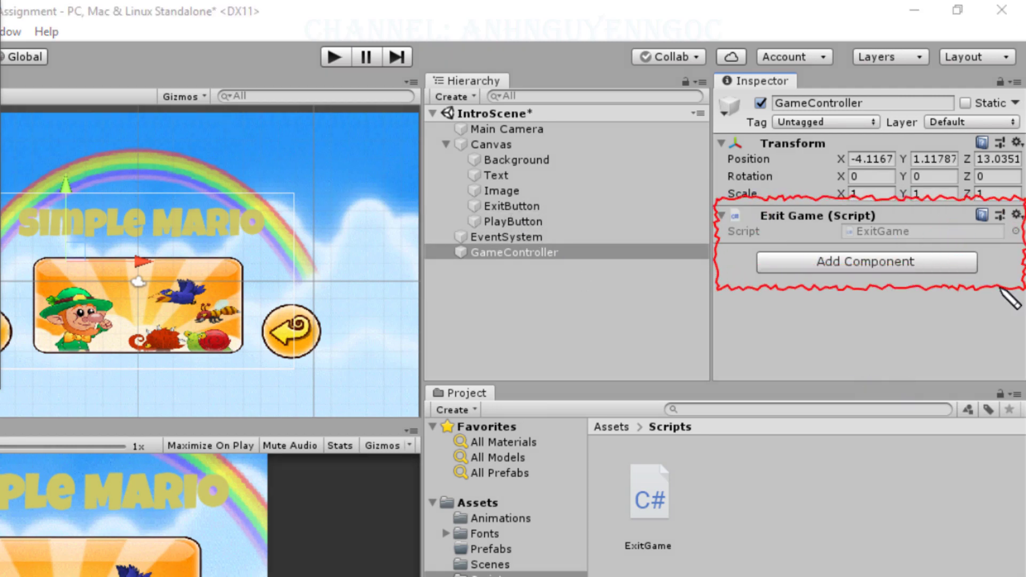
left_click_drag(719, 201, 986, 292)
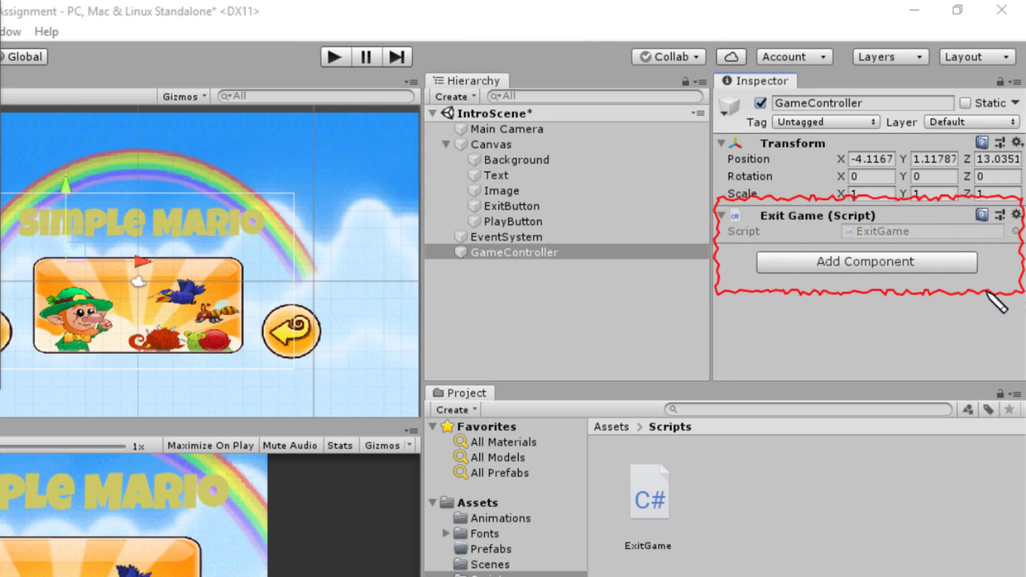
left_click_drag(773, 253, 781, 245)
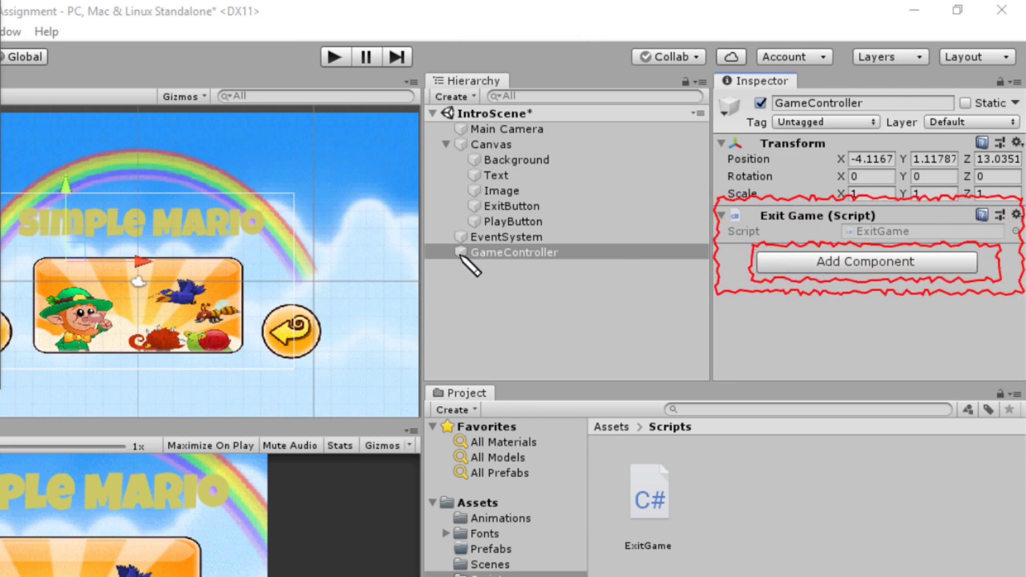
left_click_drag(459, 256, 589, 270)
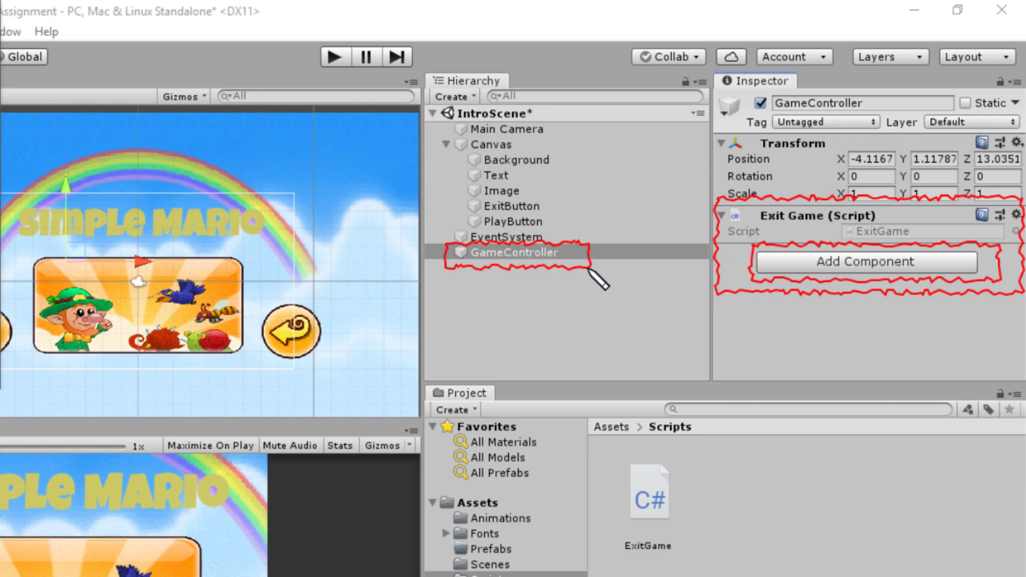
key("Escape")
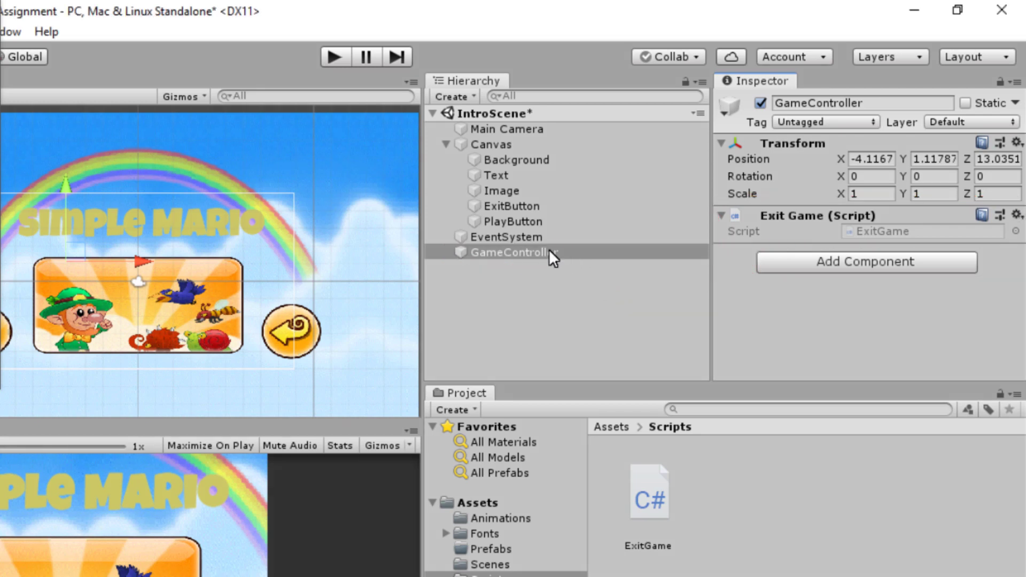
Add an On Click entry to ExitButton targeting GameController with ExitGame.Exit()
left_click(536, 206)
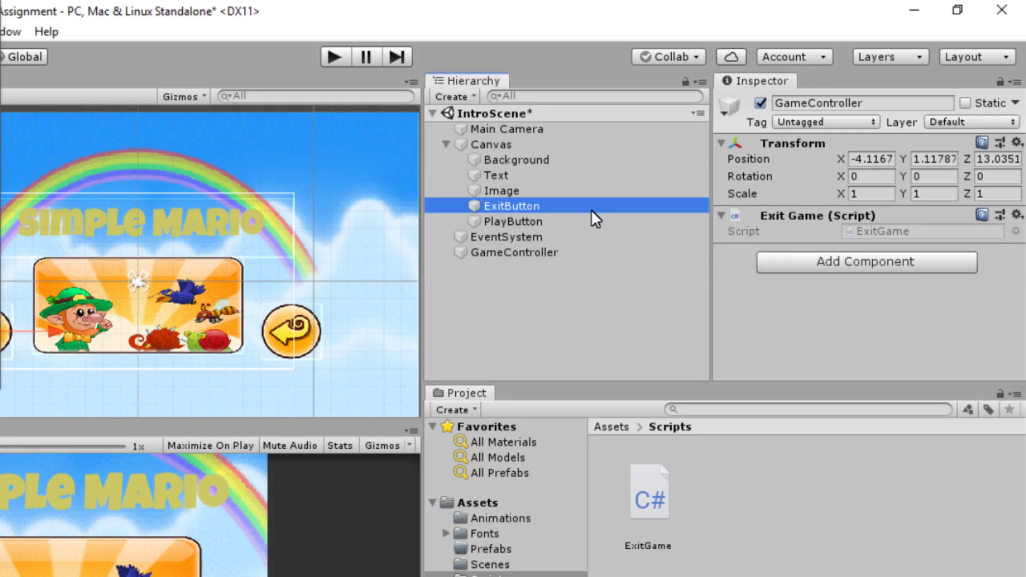
scroll(854, 244, "down", 3)
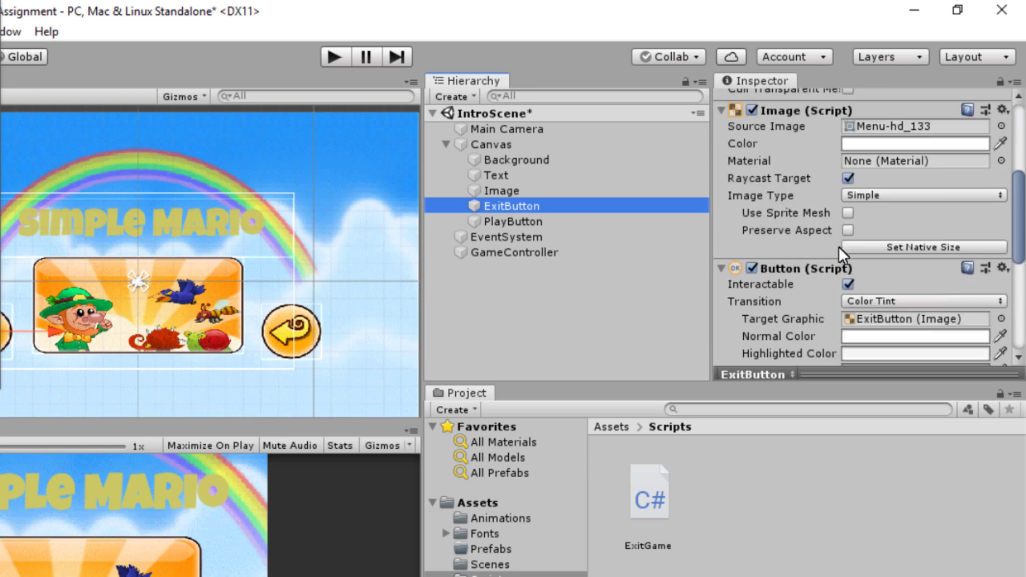
scroll(839, 246, "down", 3)
scroll(842, 248, "down", 3)
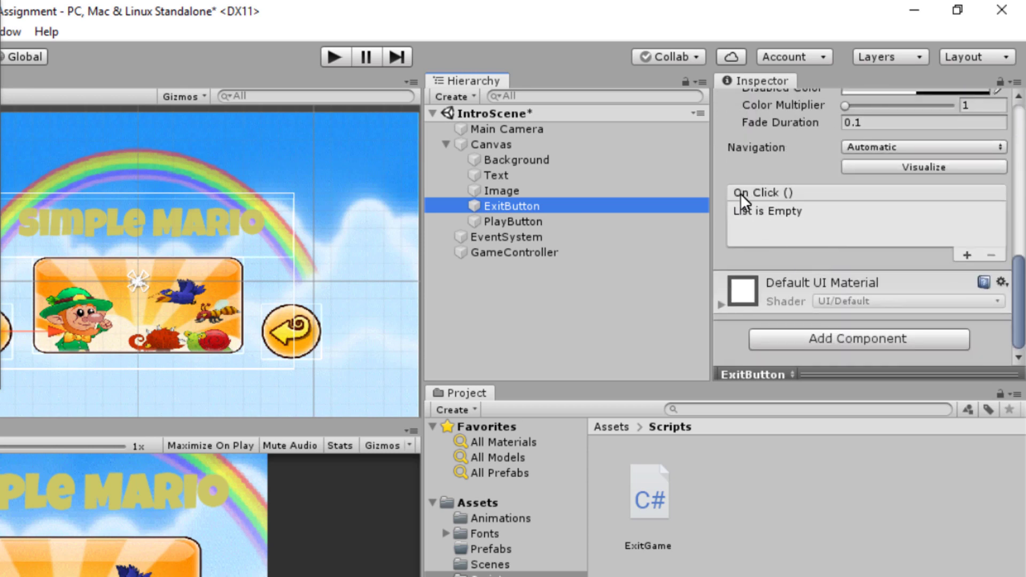
left_click(966, 255)
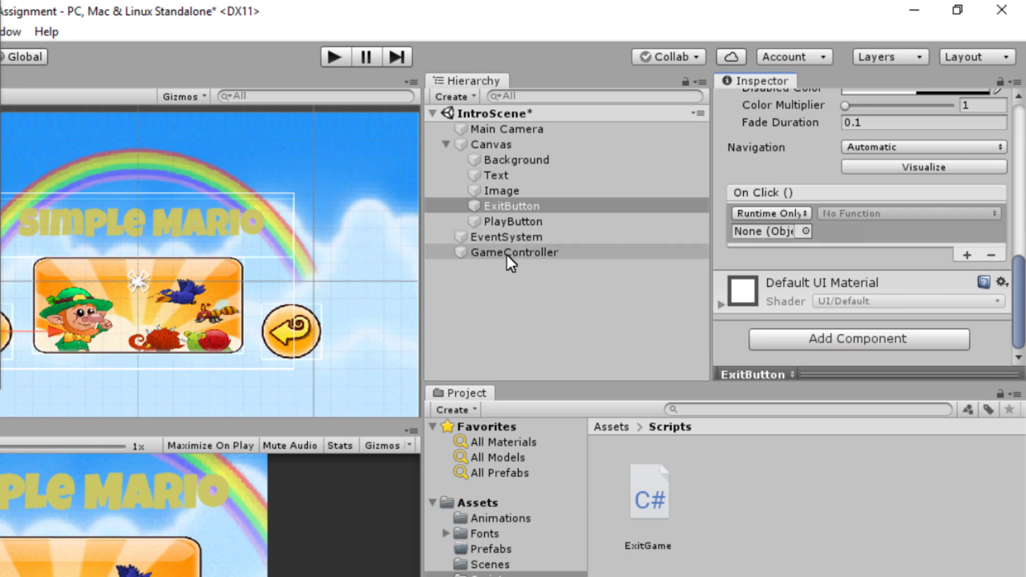
mouse_move(506, 254)
left_mouse_down()
mouse_move(757, 230)
mouse_move(763, 238)
left_mouse_up()
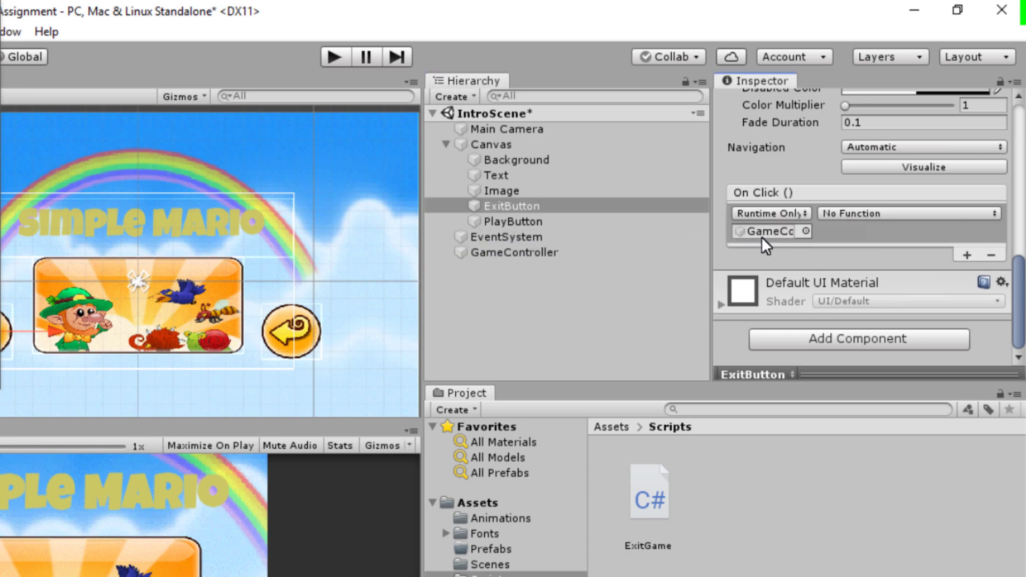
left_click(854, 212)
mouse_move(864, 303)
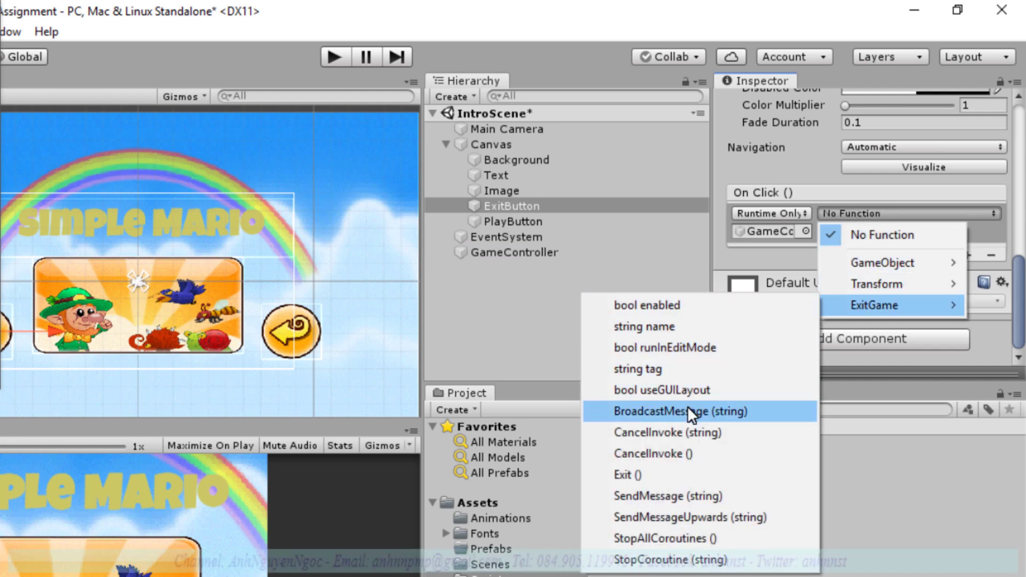
left_click(694, 473)
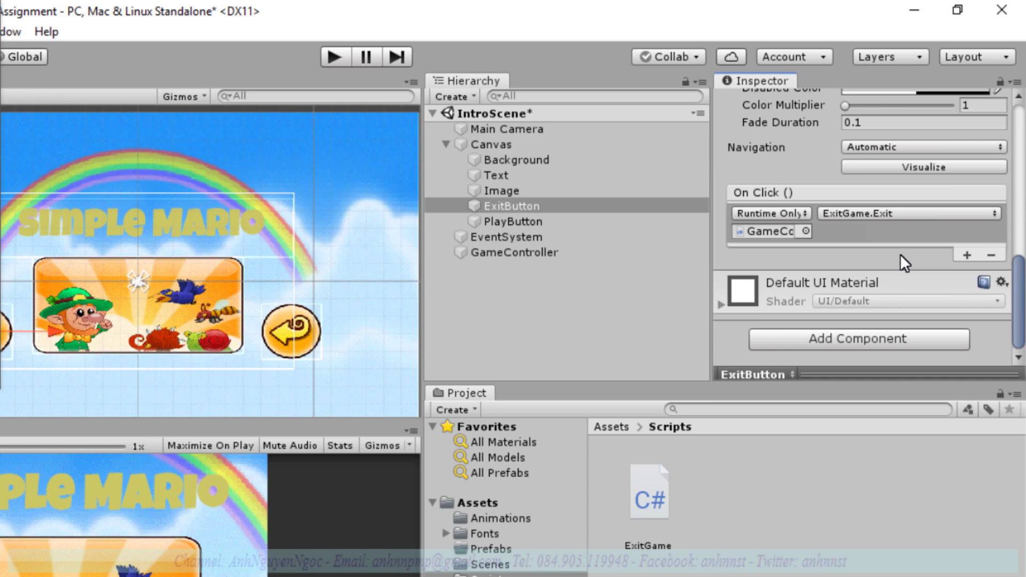
Draw on-screen markup over the On Click setup, then run IntroScene in Play mode
key("ctrl+2")
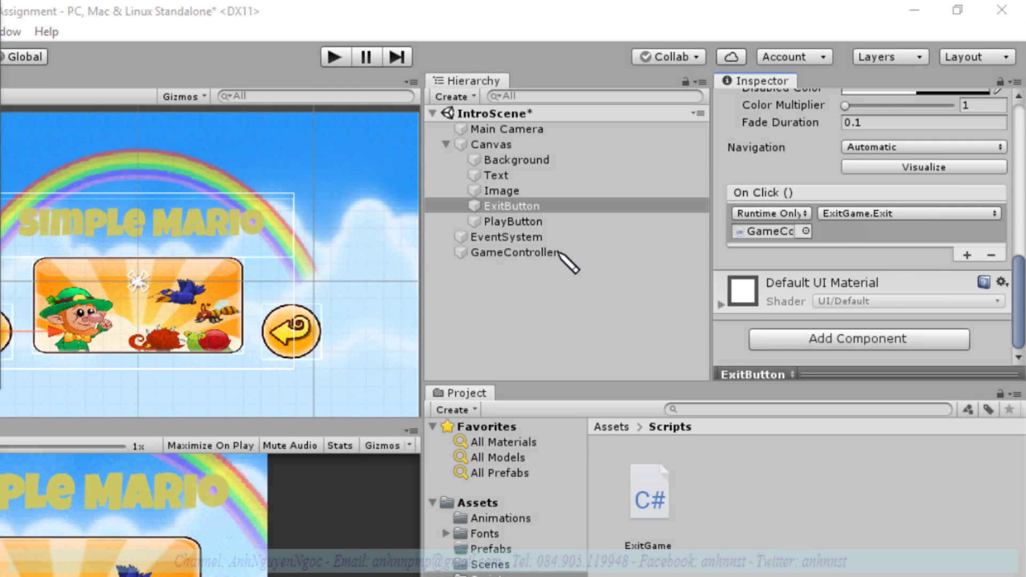
mouse_move(556, 248)
left_mouse_down()
mouse_move(557, 257)
mouse_move(733, 230)
left_mouse_up()
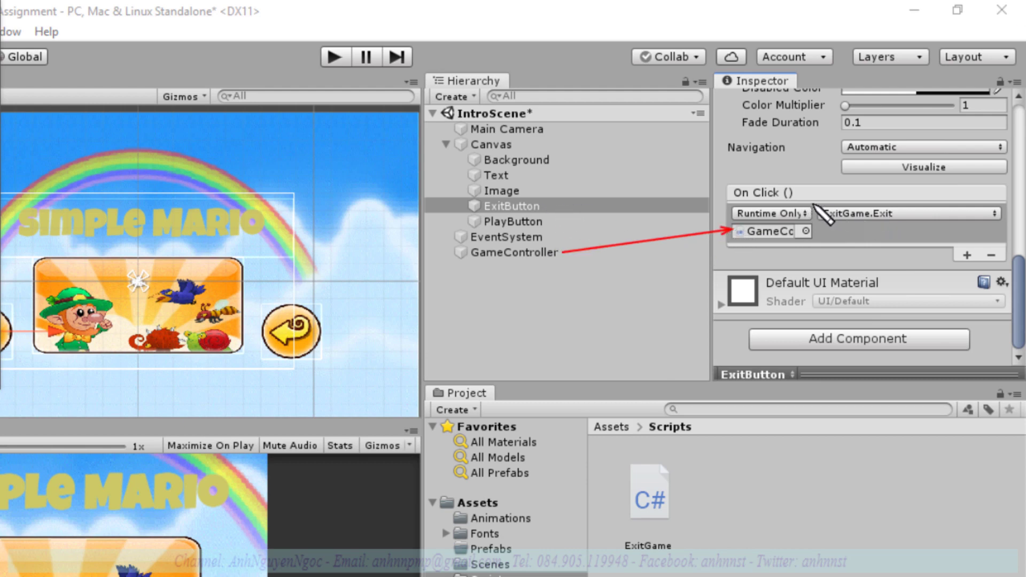
left_click_drag(815, 202, 912, 233)
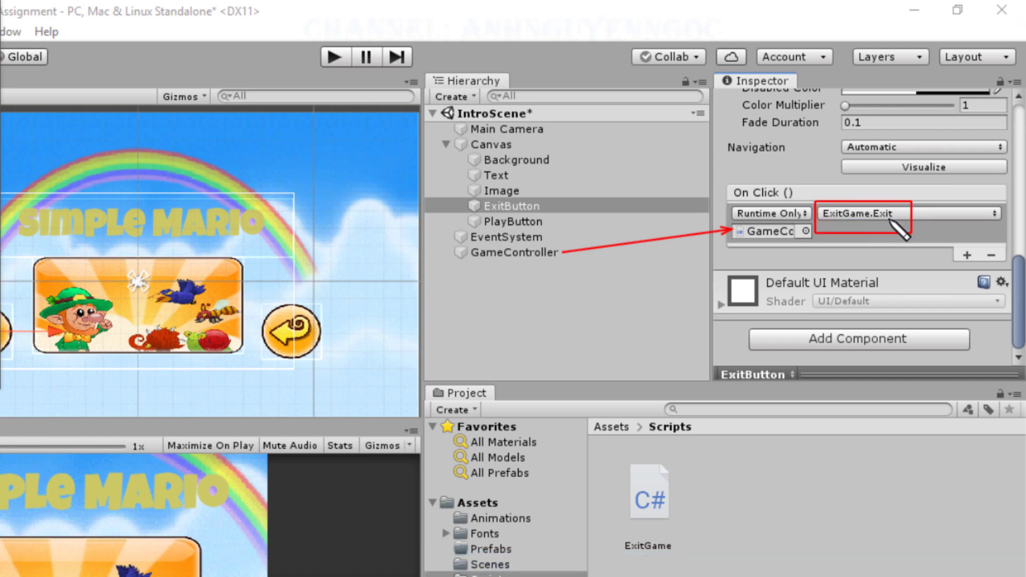
key("Escape")
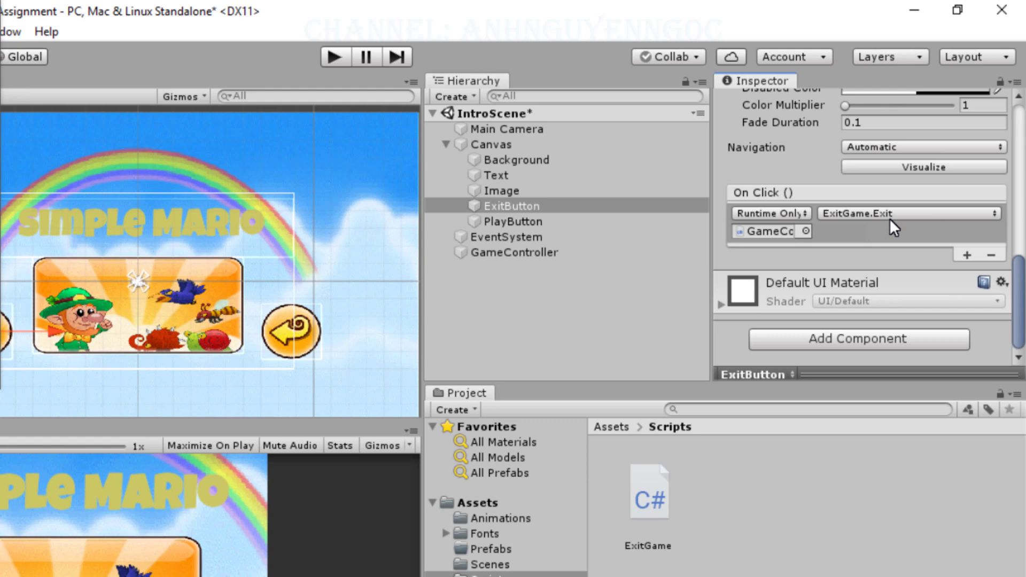
left_click(329, 54)
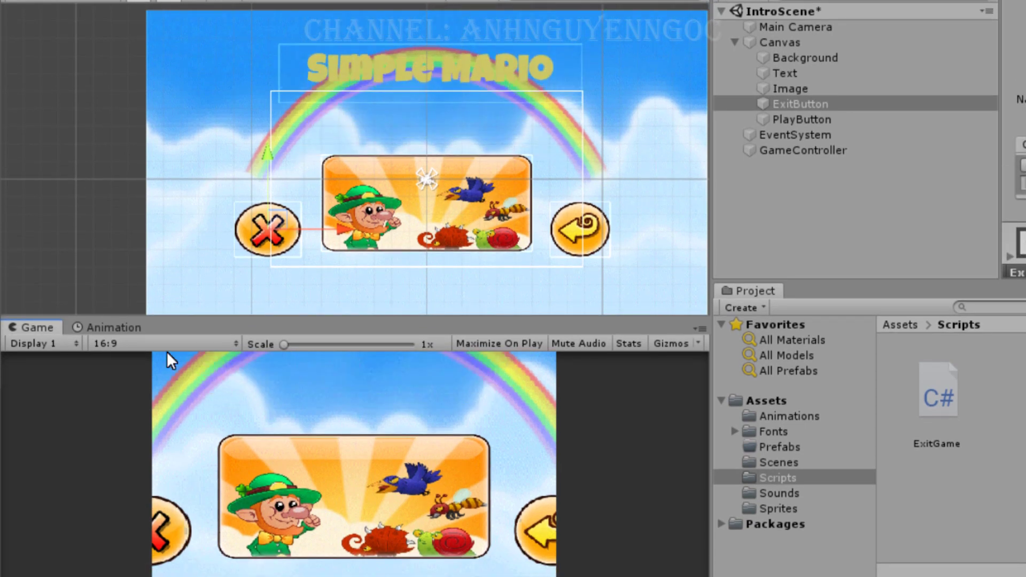
Keep the Game view at 16:9, shift ExitButton right and PlayButton left, and enlarge the preview
left_click(167, 347)
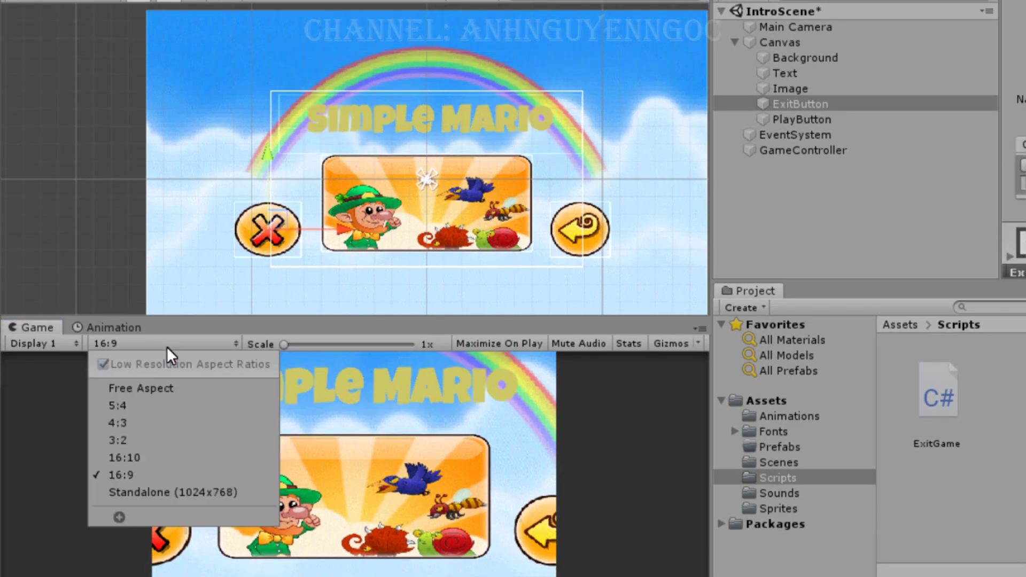
left_click(431, 432)
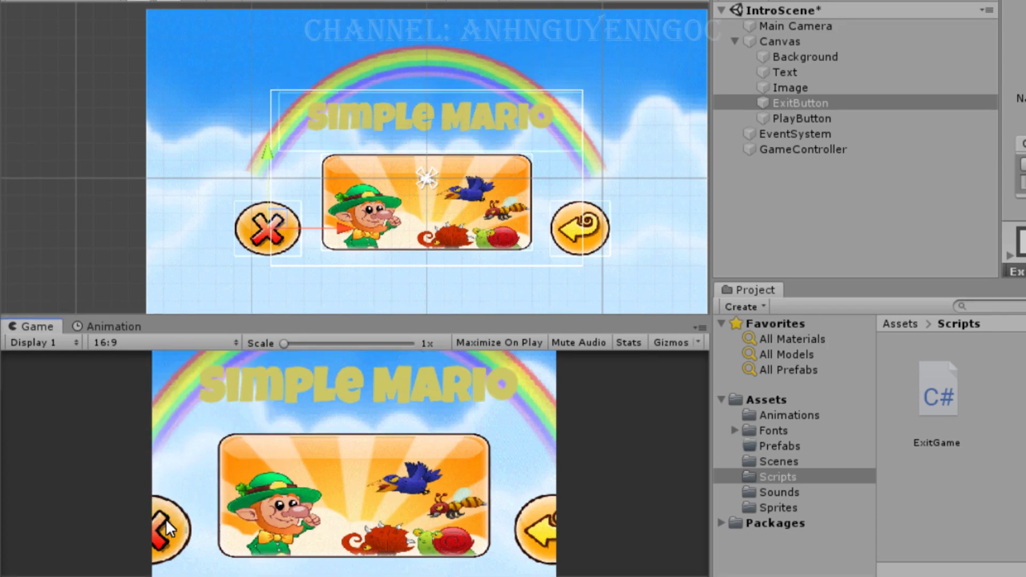
left_click_drag(279, 216, 296, 217)
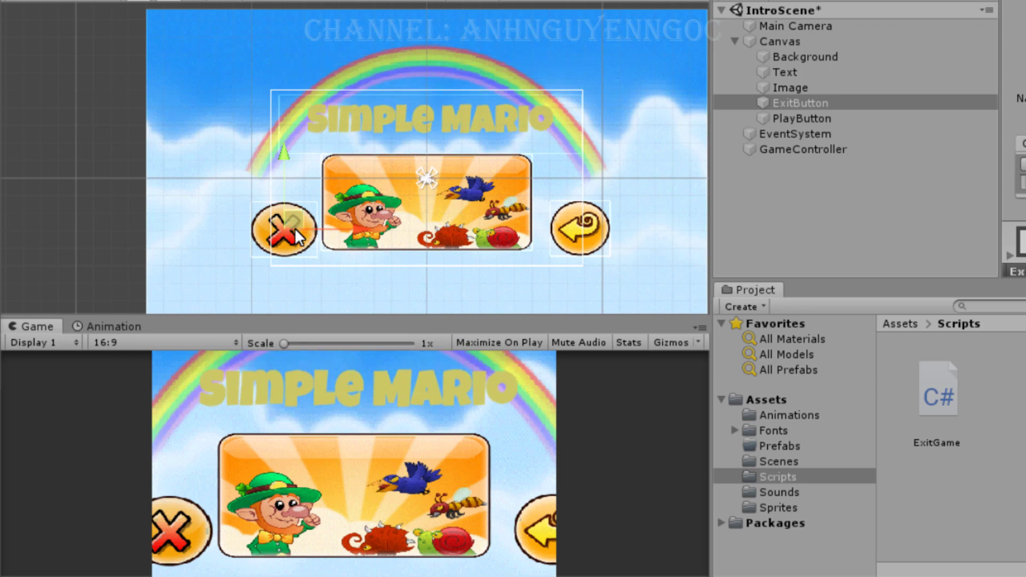
left_click_drag(294, 219, 320, 218)
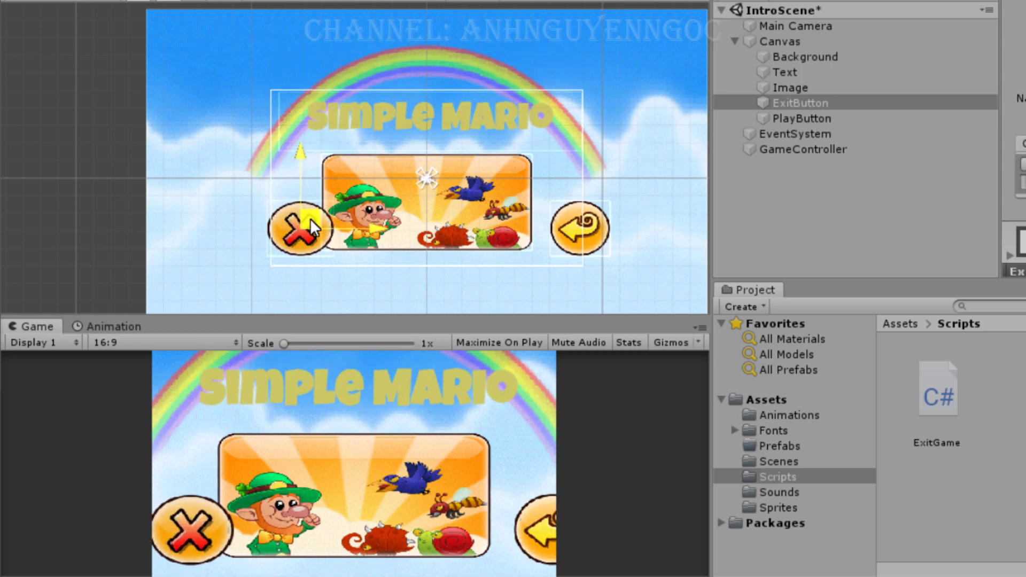
left_click(557, 222)
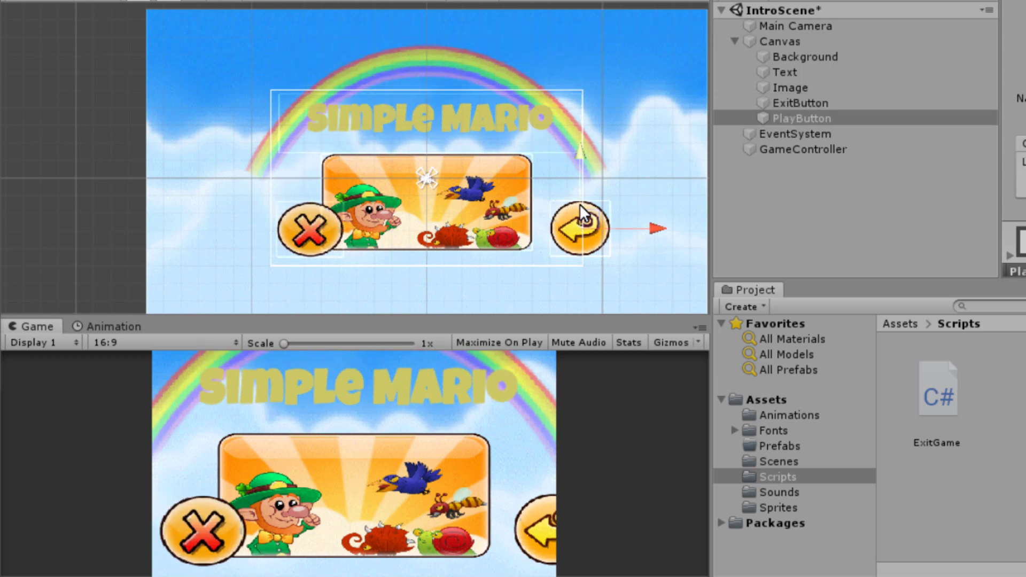
left_click_drag(594, 218, 560, 221)
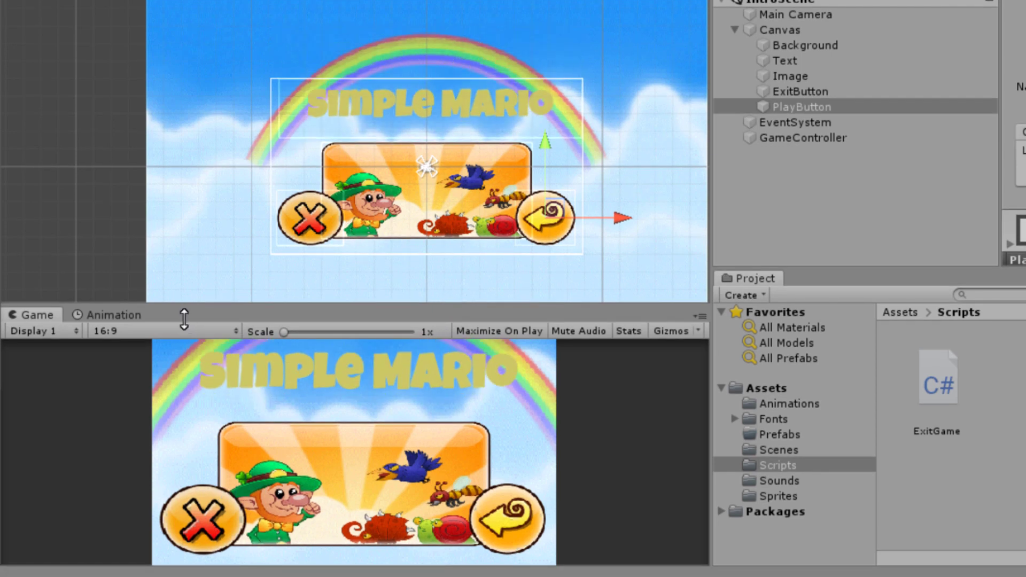
left_click_drag(180, 315, 180, 283)
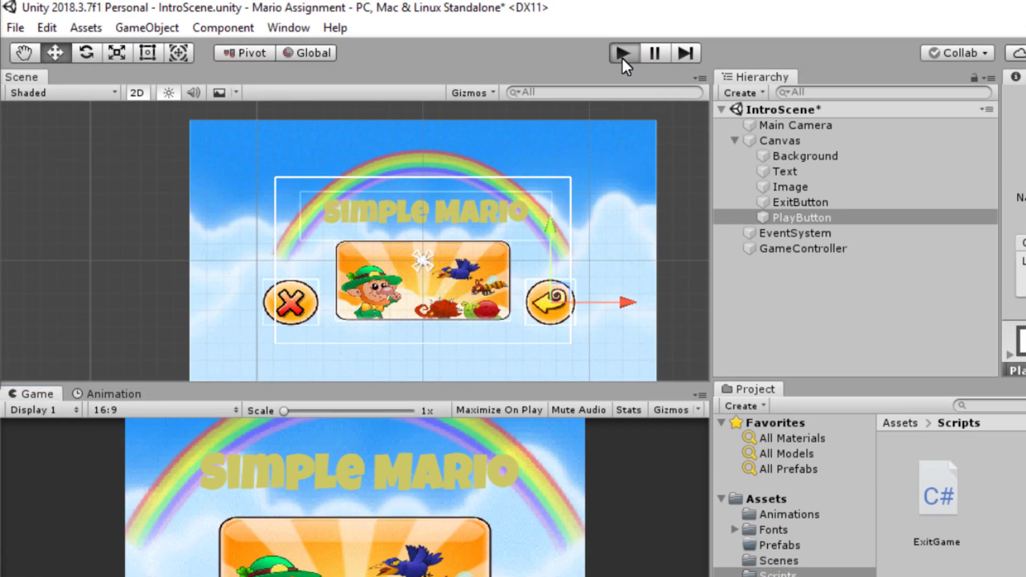
Test the exit button in Play mode, then nudge both buttons closer to the panel
left_click(622, 54)
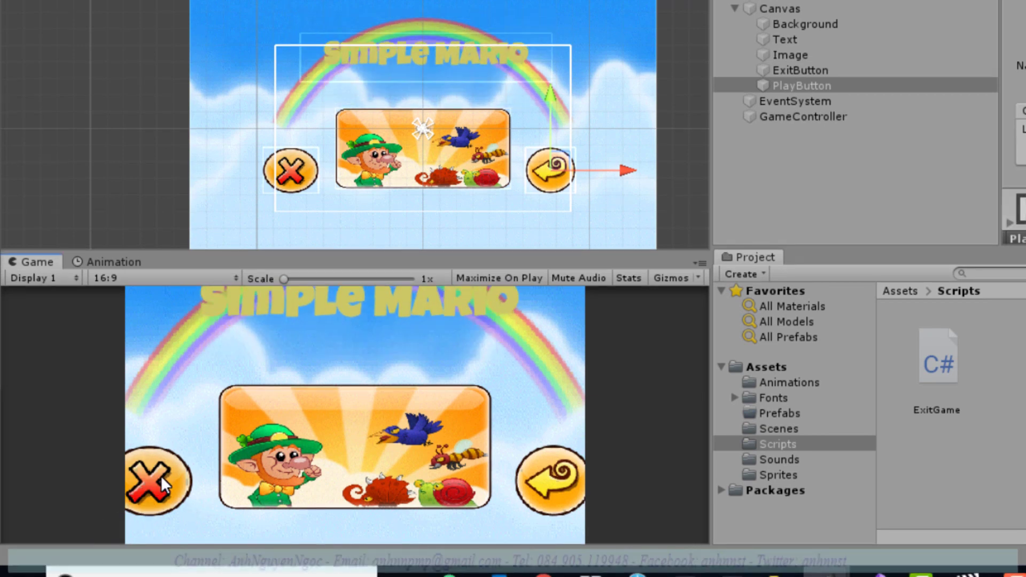
left_click(162, 481)
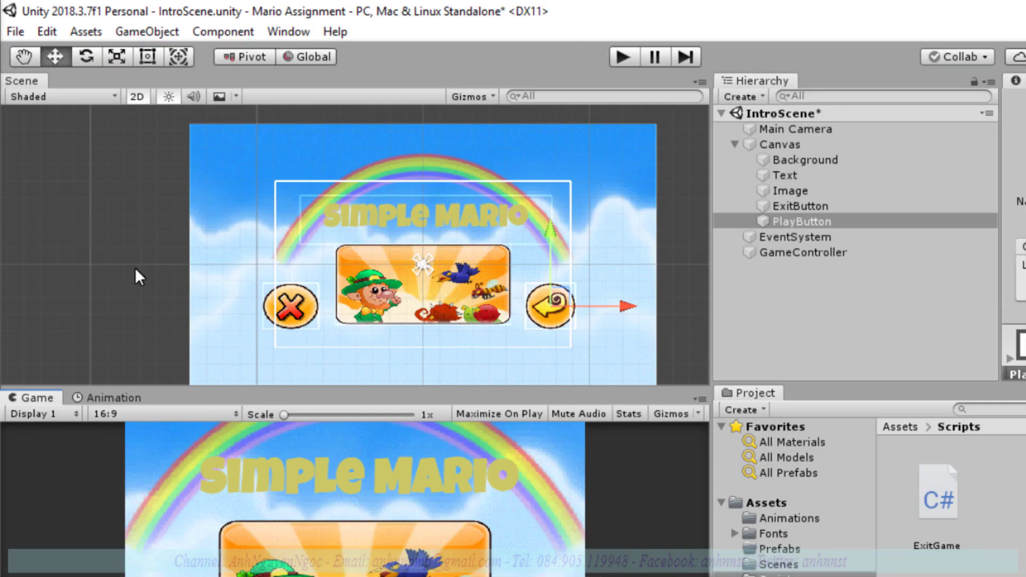
left_click_drag(309, 309, 329, 303)
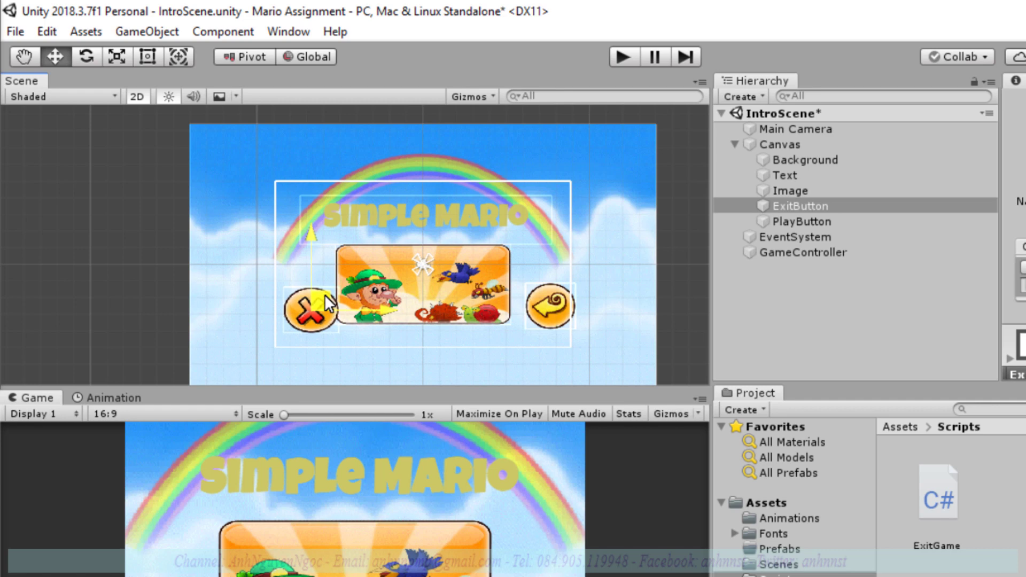
left_click(559, 303)
left_click_drag(559, 302, 546, 310)
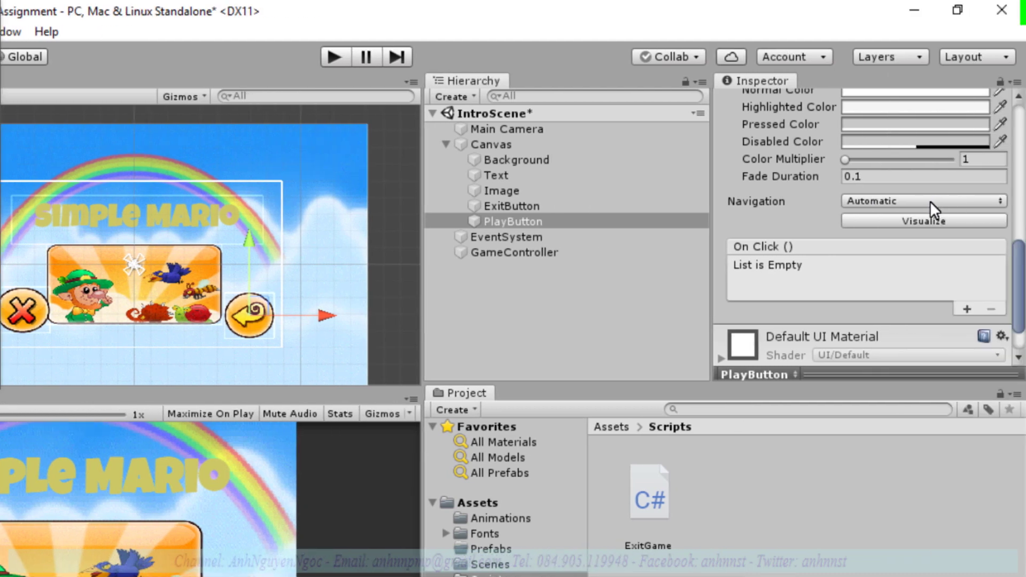
Anchor PlayButton to the bottom-left preset, correcting an initial bottom-right choice
scroll(929, 201, "up", 5)
scroll(932, 206, "up", 6)
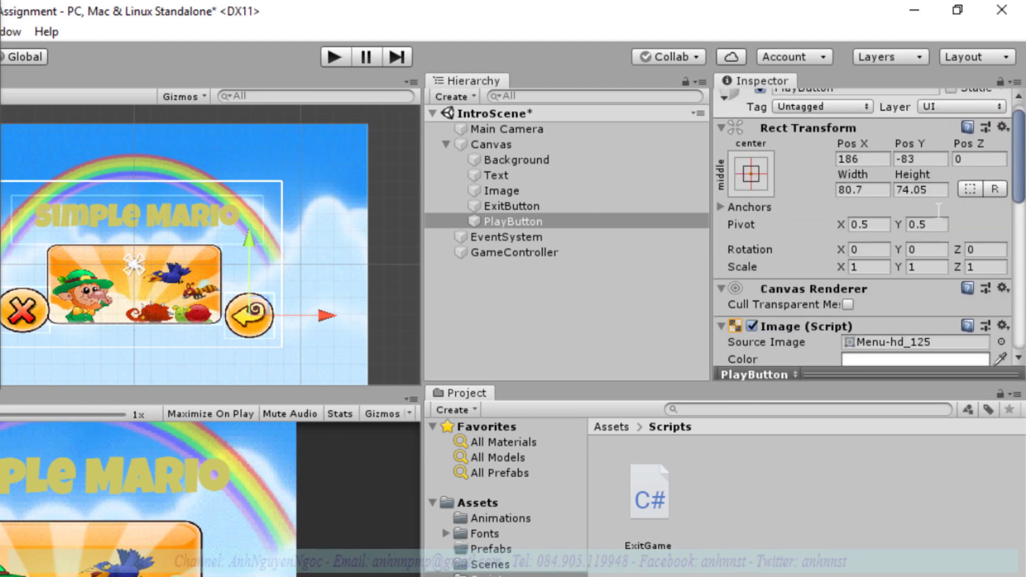
left_click(751, 194)
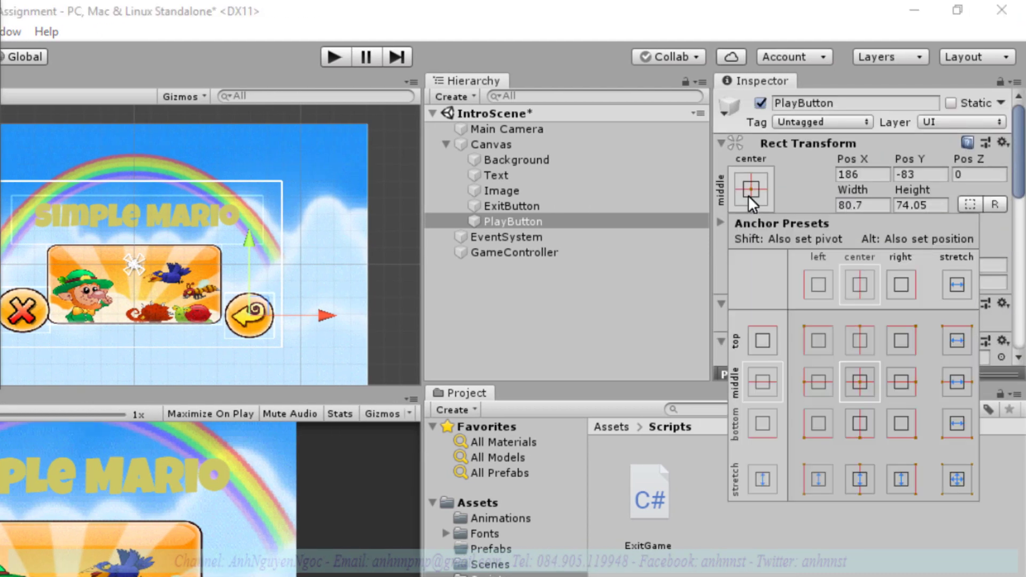
left_click(900, 420)
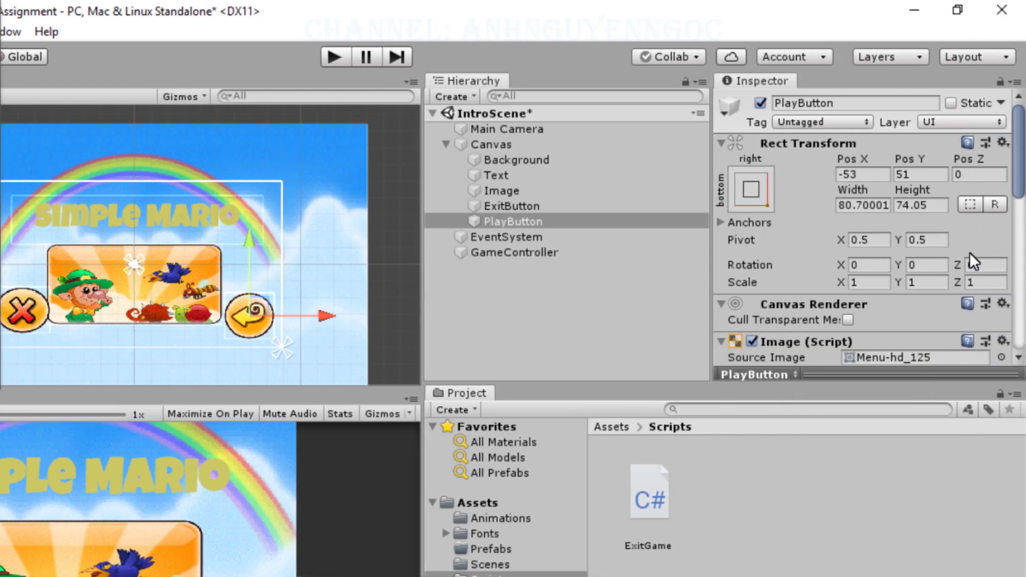
scroll(959, 263, "down", 5)
scroll(959, 269, "down", 5)
scroll(962, 270, "up", 10)
left_click(751, 190)
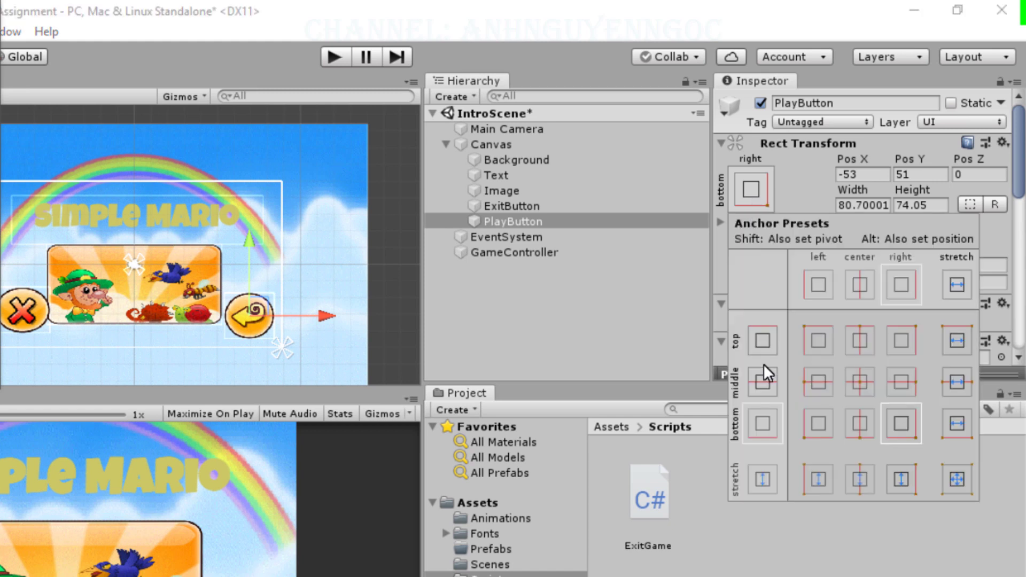
left_click(814, 428)
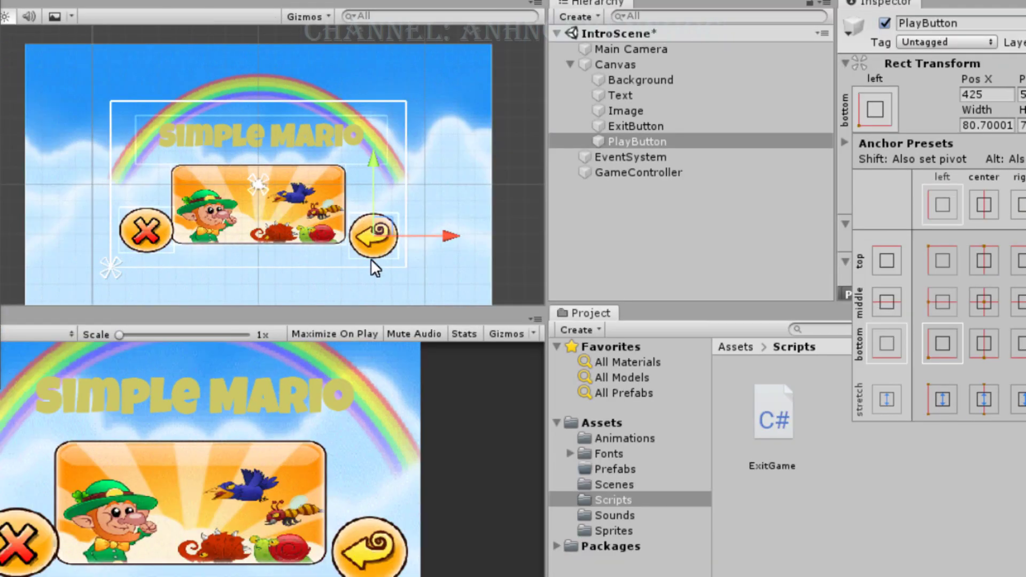
left_click(381, 226)
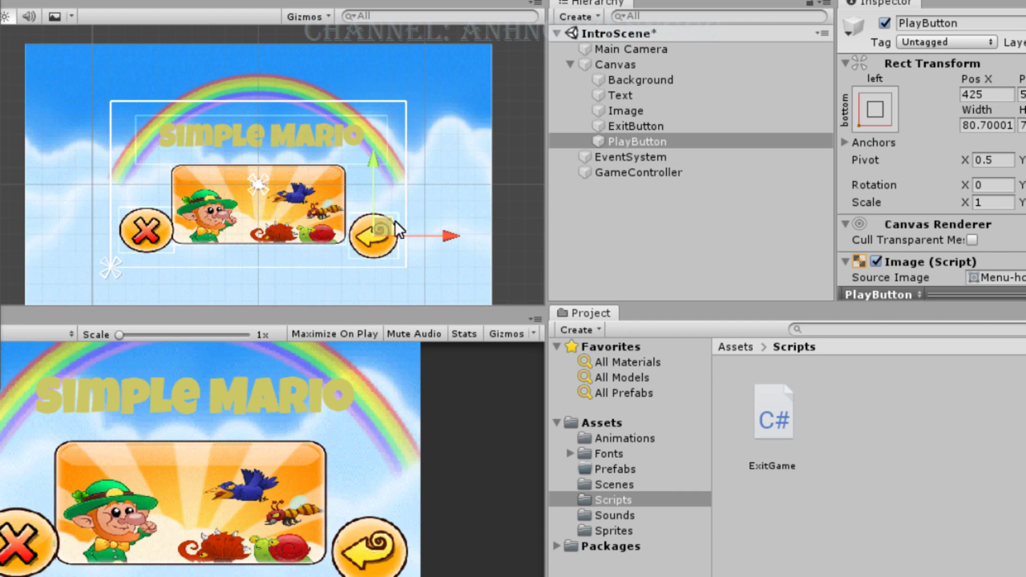
Nudge PlayButton and ExitButton slightly, placing ExitButton at Pos X -183, Pos Y -85
left_click_drag(394, 221, 396, 224)
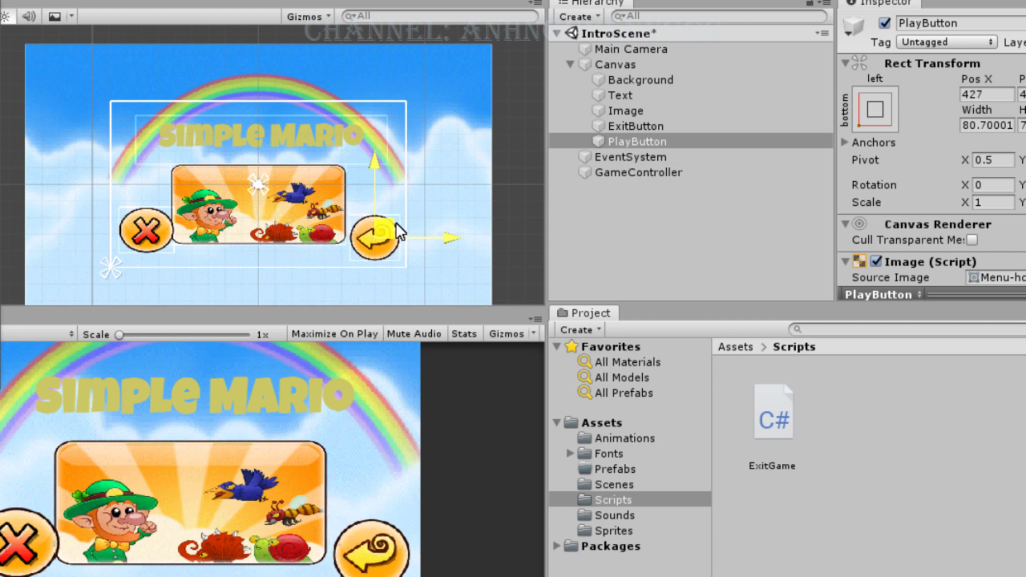
left_click(158, 226)
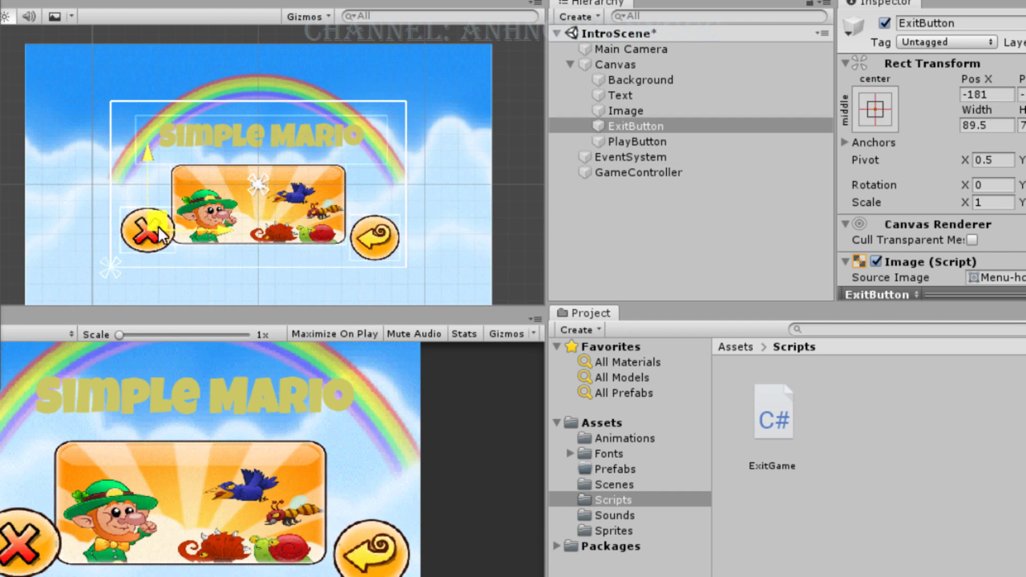
left_click_drag(158, 226, 156, 229)
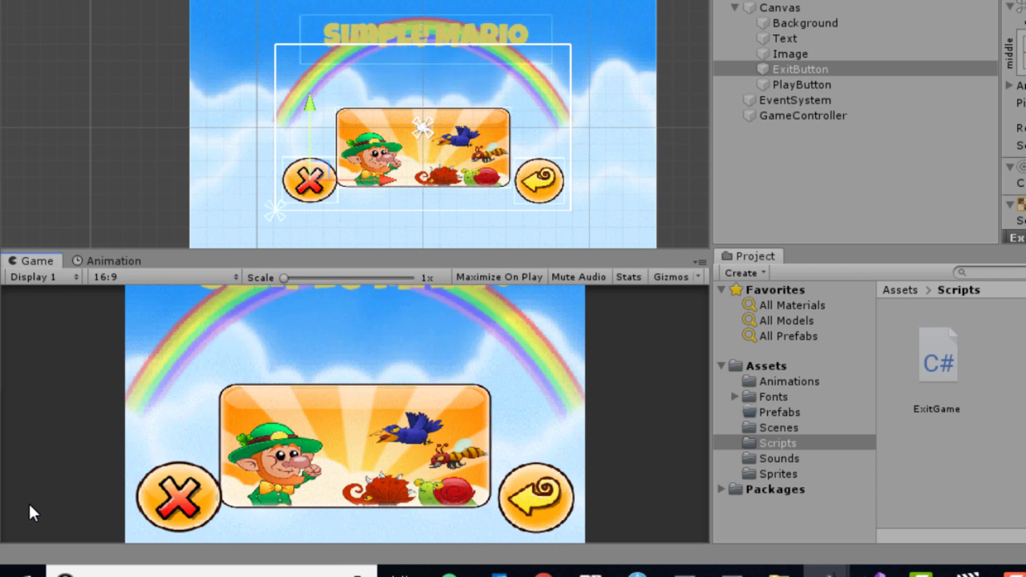
left_click(196, 496)
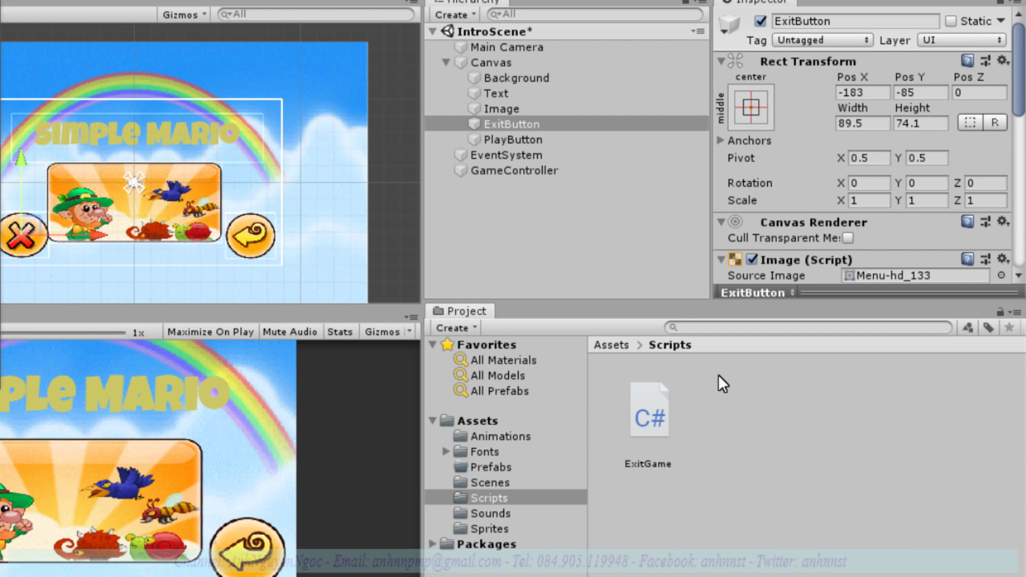
Dismiss the Save Scene dialog and create a C# script named LoadScene in Scripts
key("ctrl+shift+s")
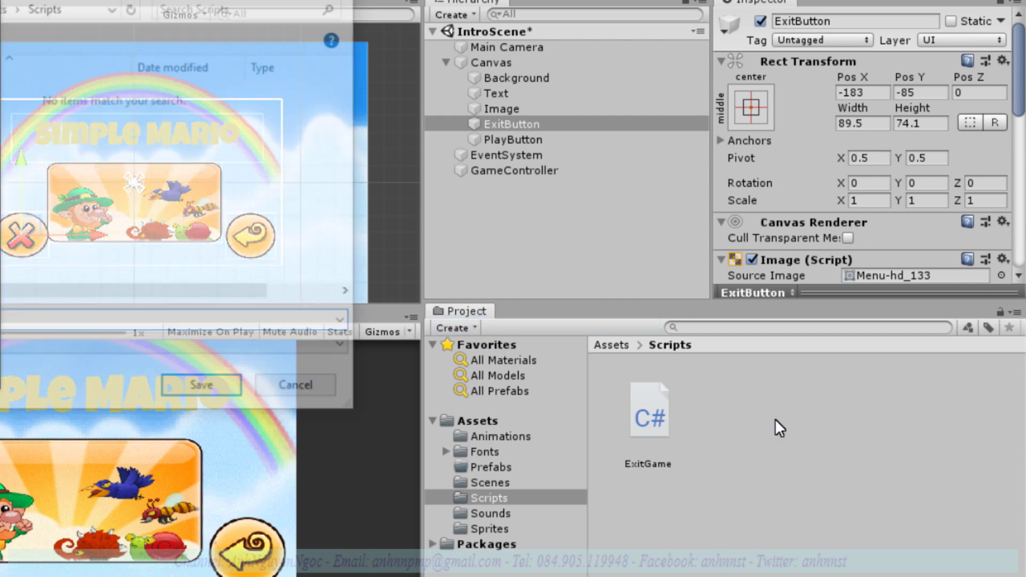
left_click(302, 390)
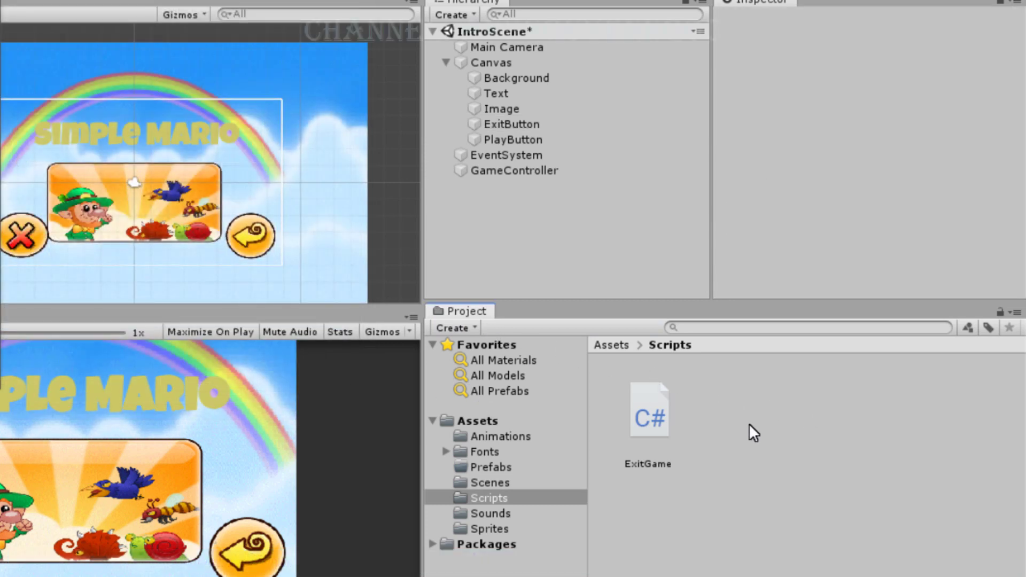
left_click(479, 326)
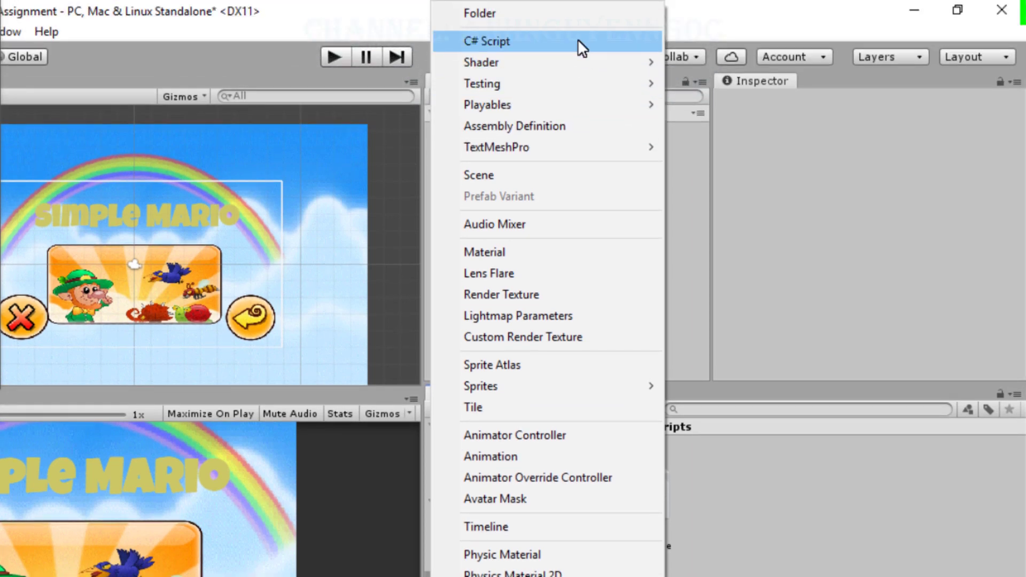
left_click(578, 41)
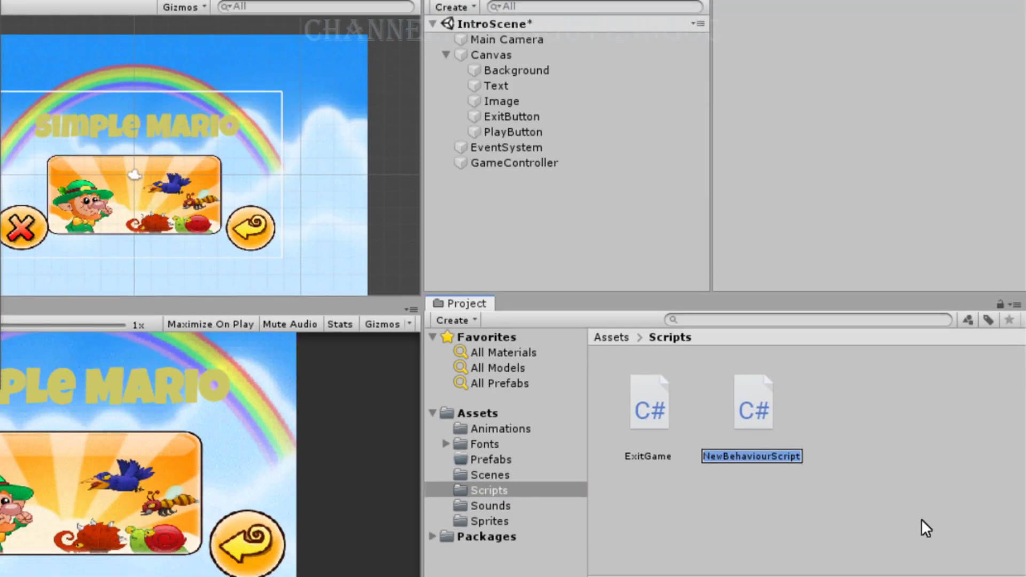
type("Load")
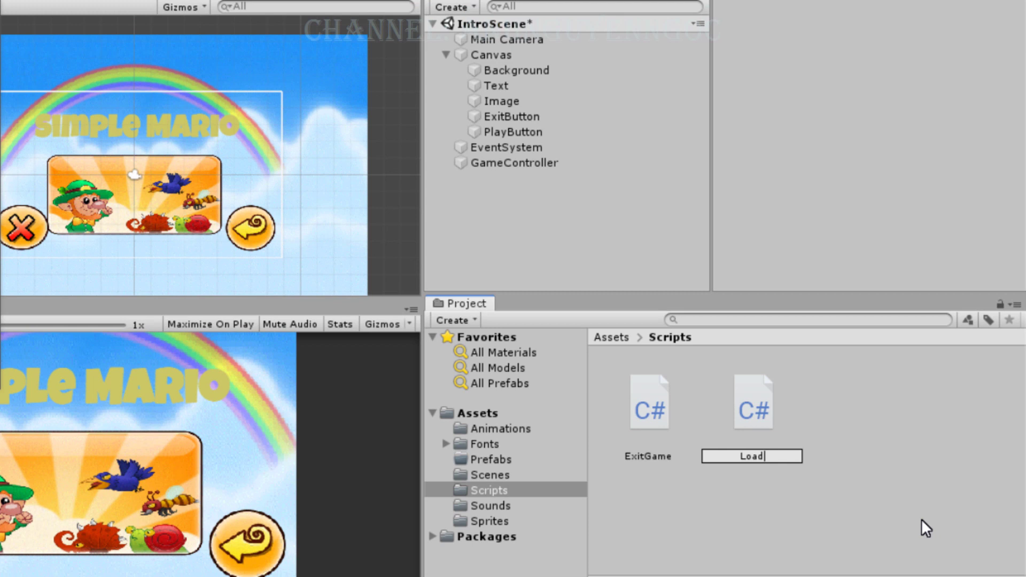
type("Sc")
type("ene")
key("Return")
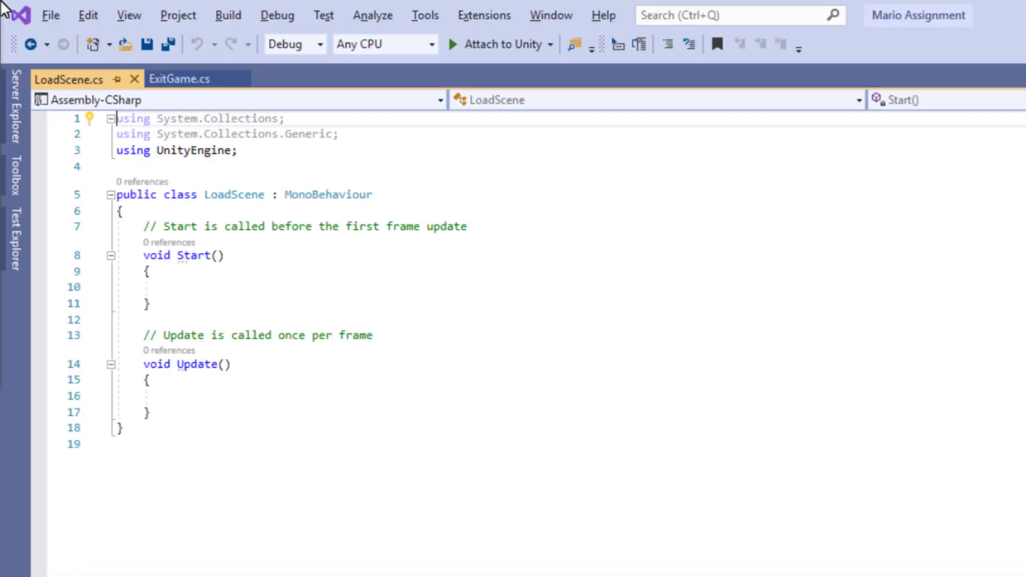
Delete the default Start and Update methods and their comments from LoadScene.cs
left_click(238, 227)
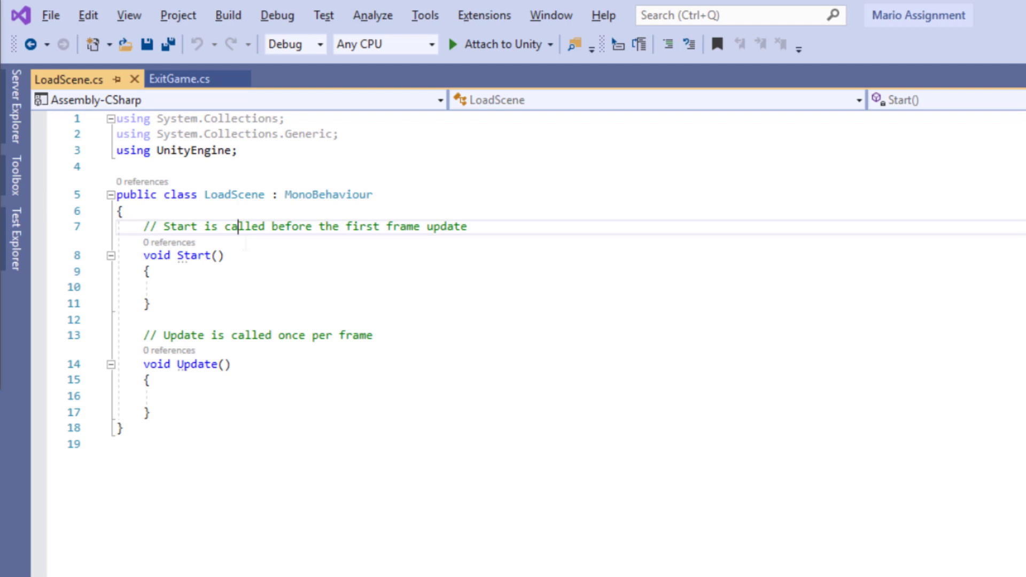
left_click(273, 277)
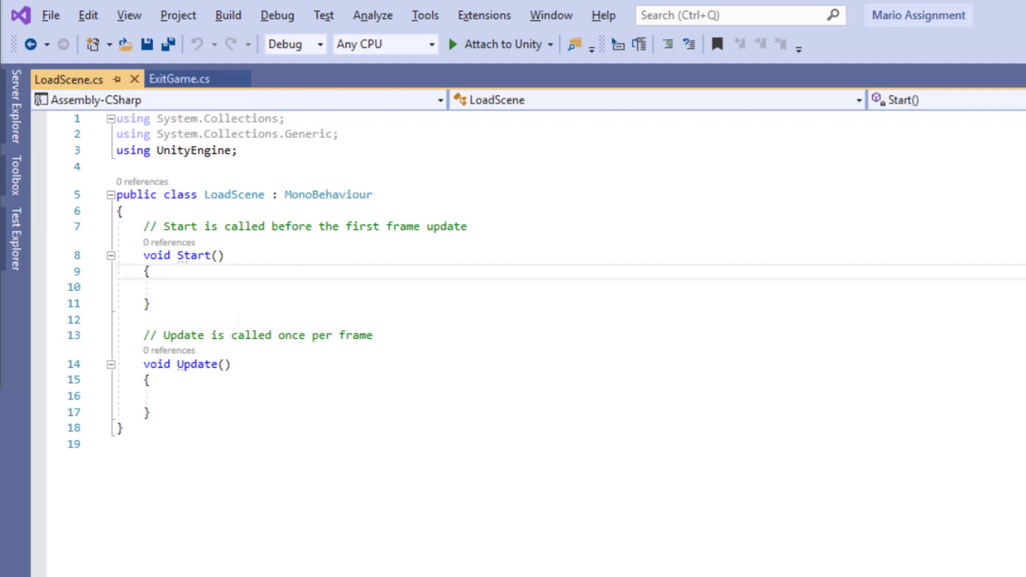
double_click(234, 194)
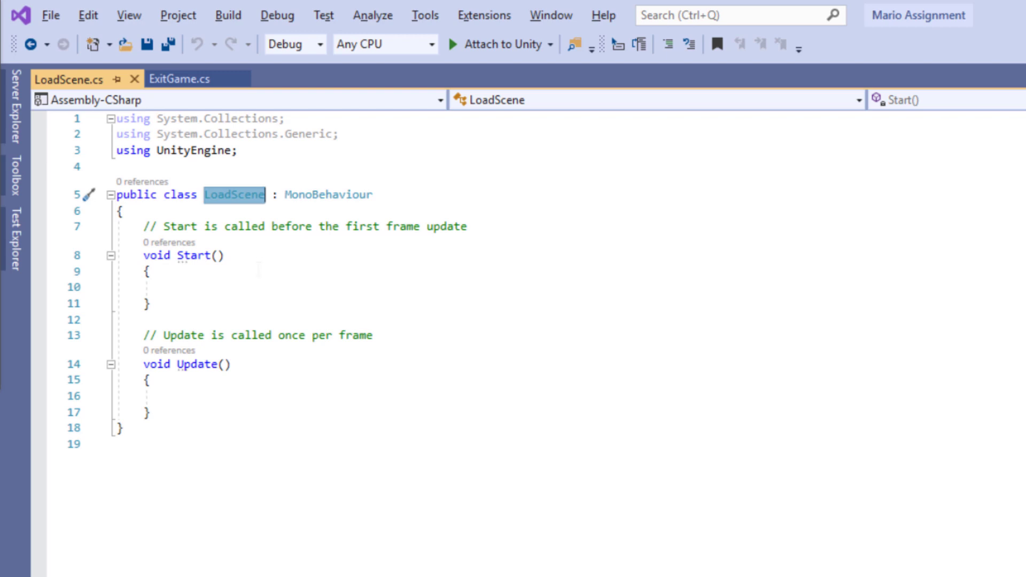
left_click(231, 320)
mouse_move(144, 227)
left_mouse_down()
mouse_move(215, 399)
mouse_move(212, 415)
left_mouse_up()
key("Delete")
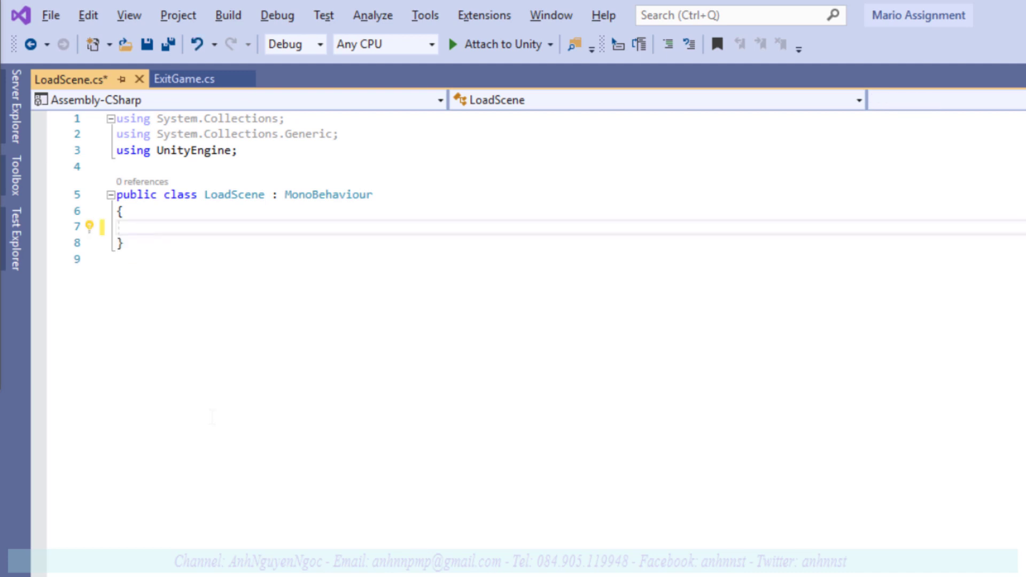
Write an empty public void LoadScene(int index) method
type("public")
type("void ")
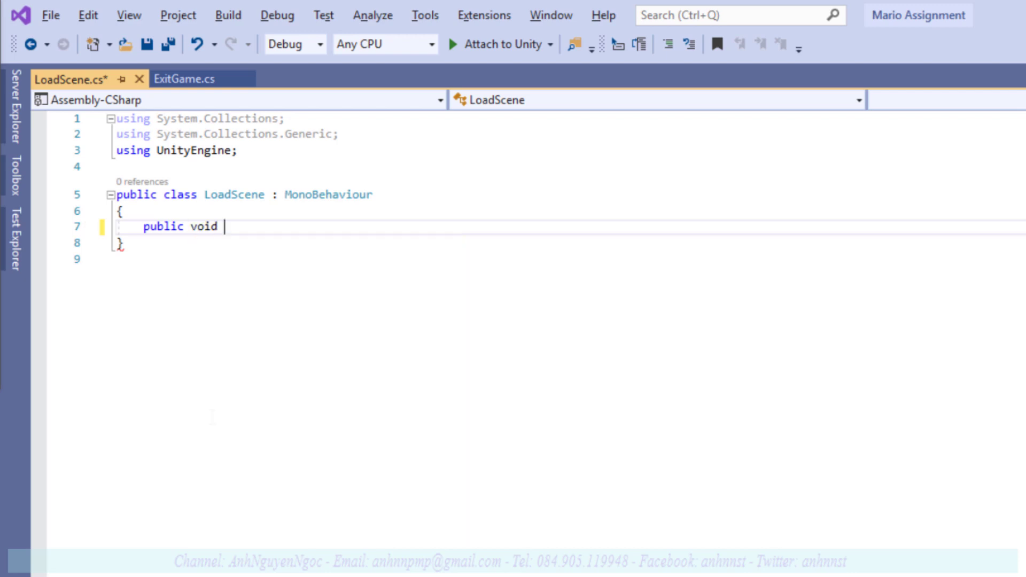
type("LoadSc")
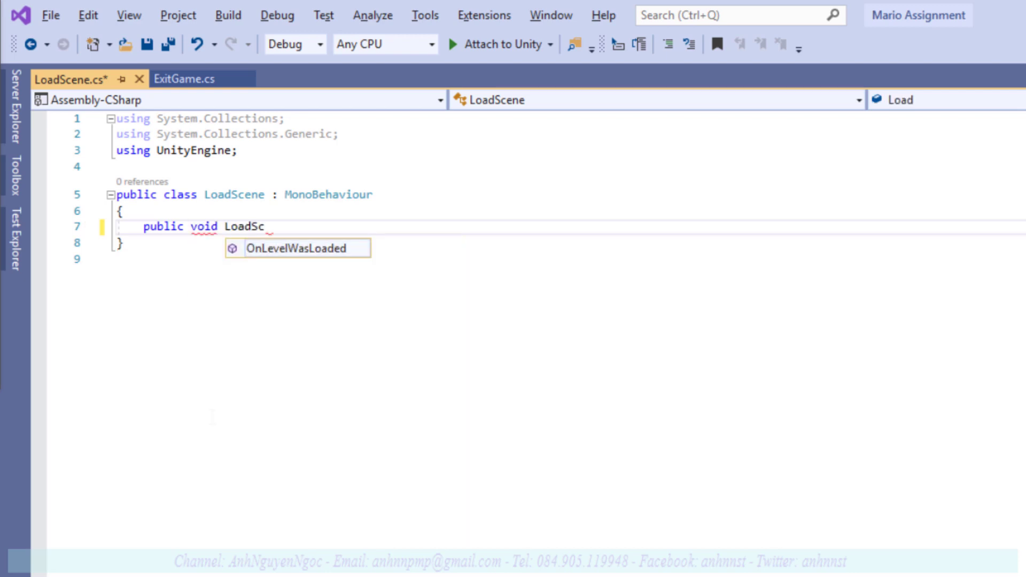
type("ene() {")
key("Return")
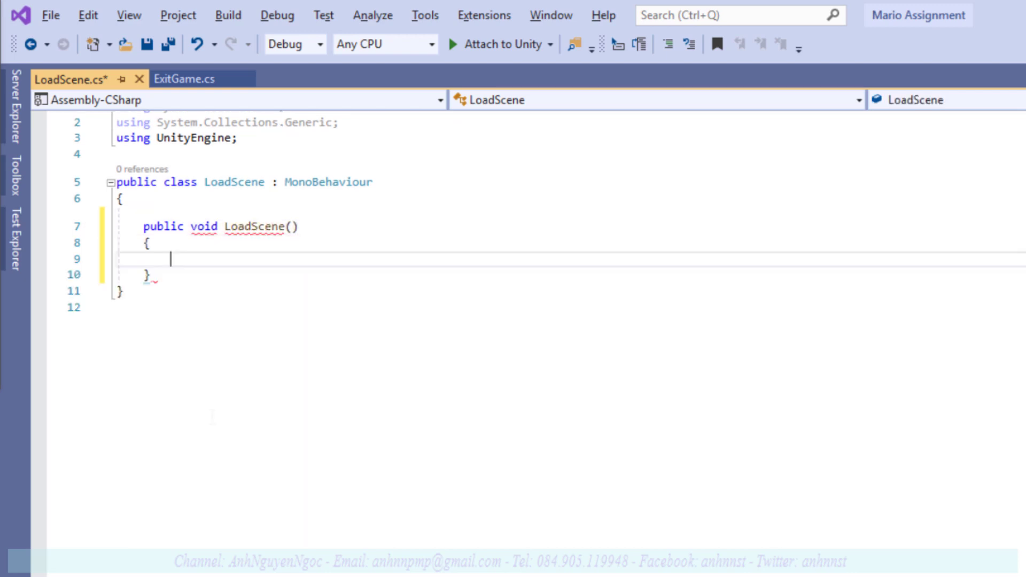
key("Up")
key("Up")
key("End")
key("Left")
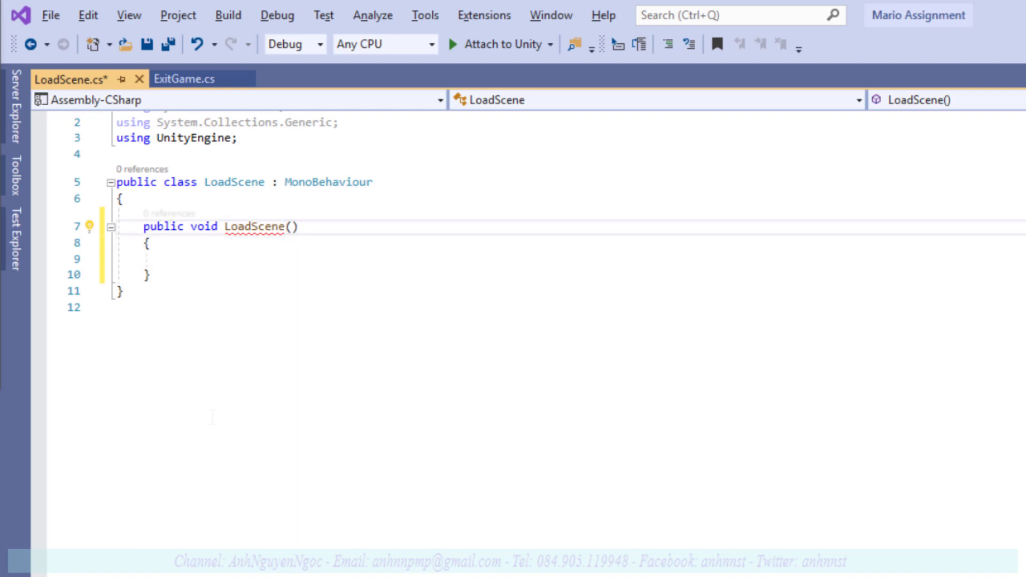
type("int ")
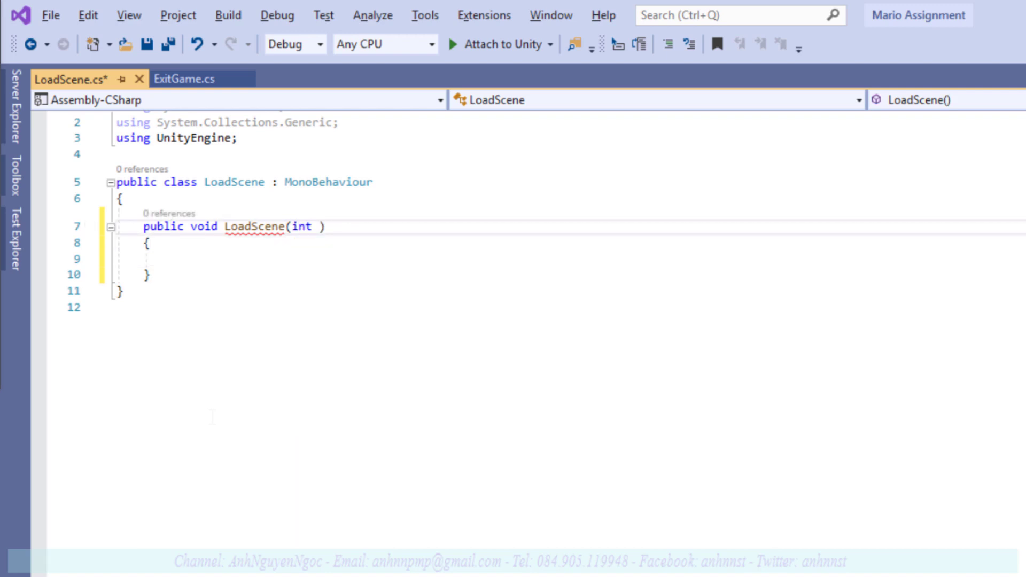
type("index")
key("Down")
key("Down")
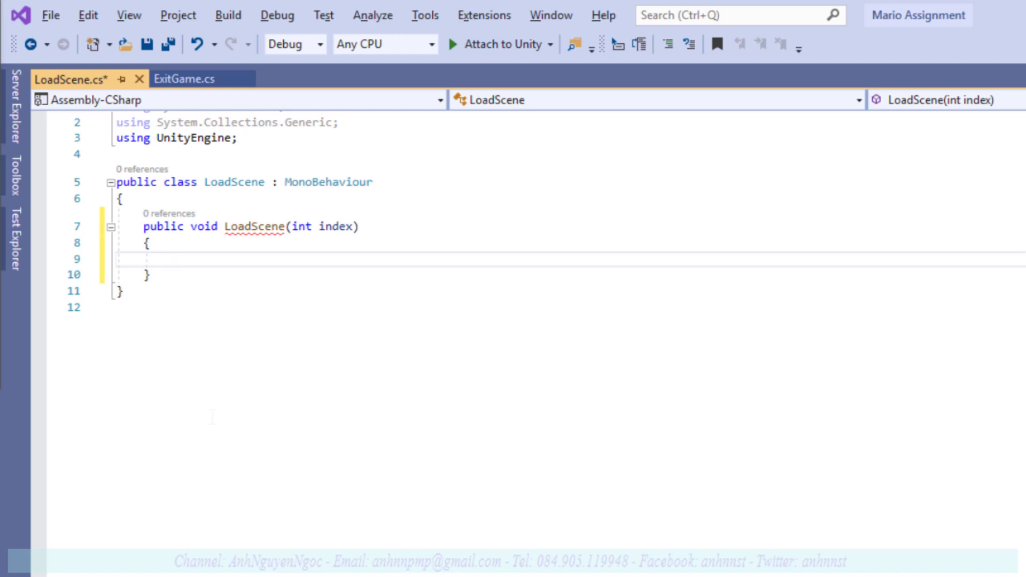
Type SceneManager inside the LoadScene method body
type("Scan")
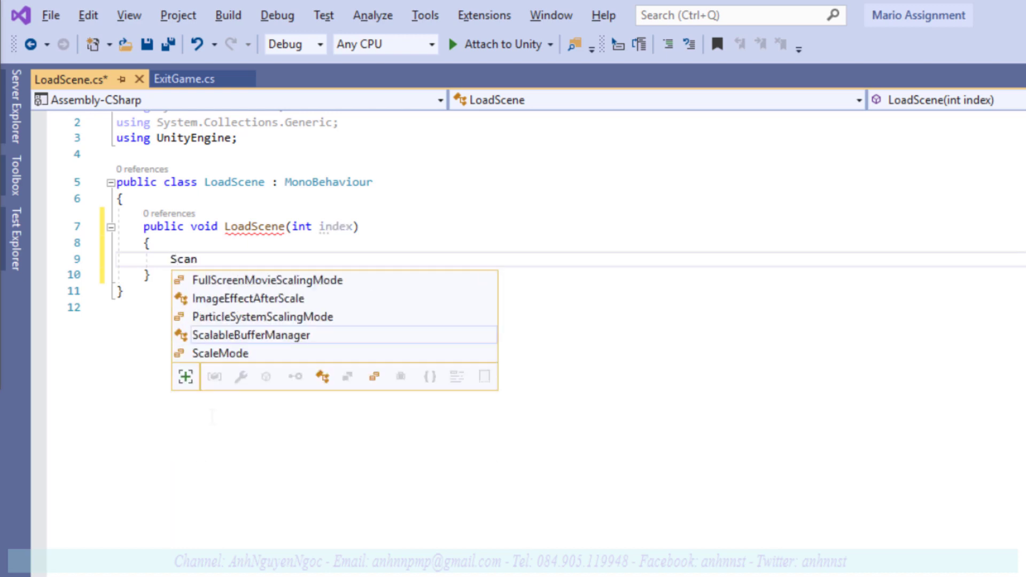
key("BackSpace")
key("BackSpace")
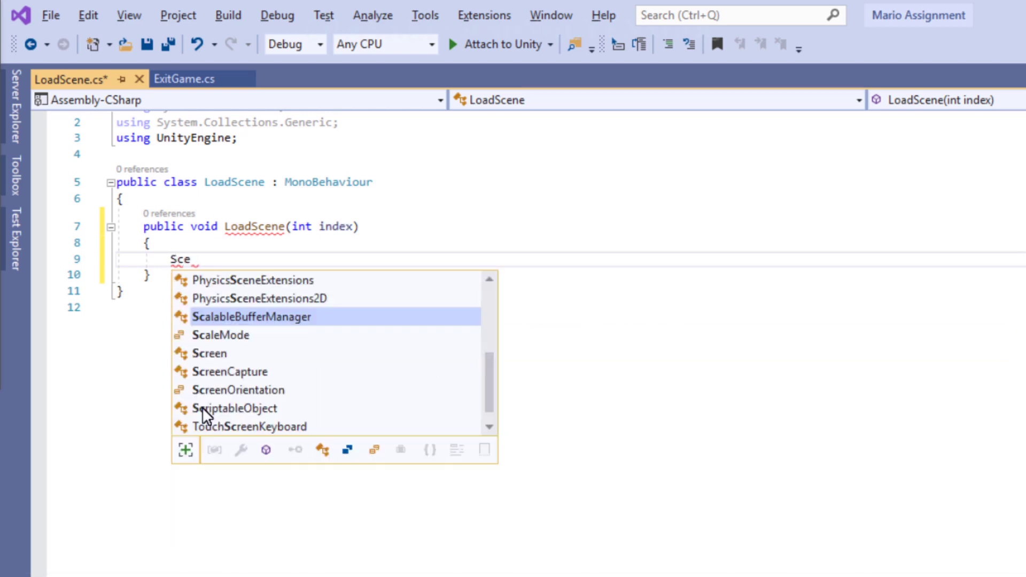
type("en")
type("e")
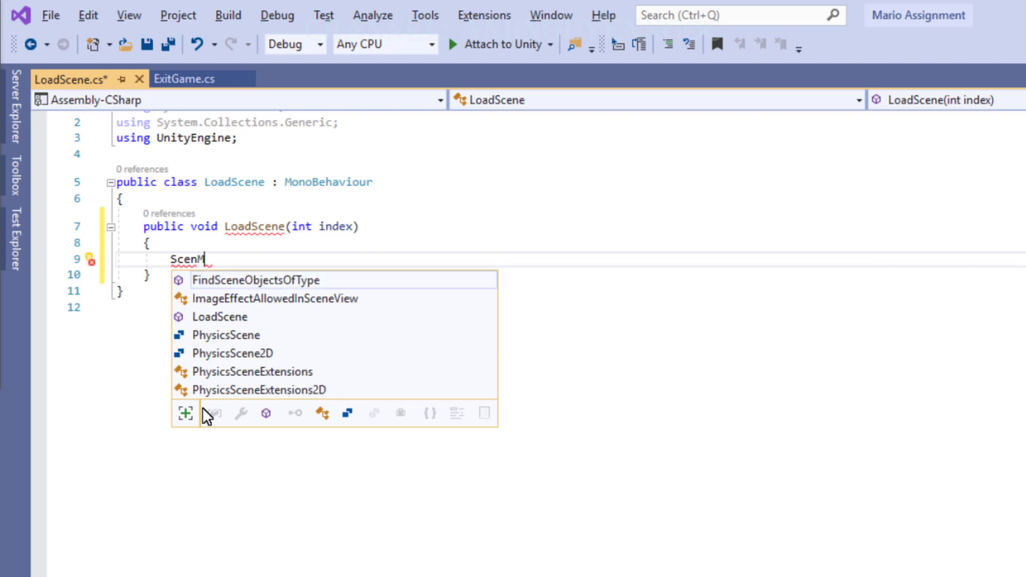
type("Mana")
type("ger")
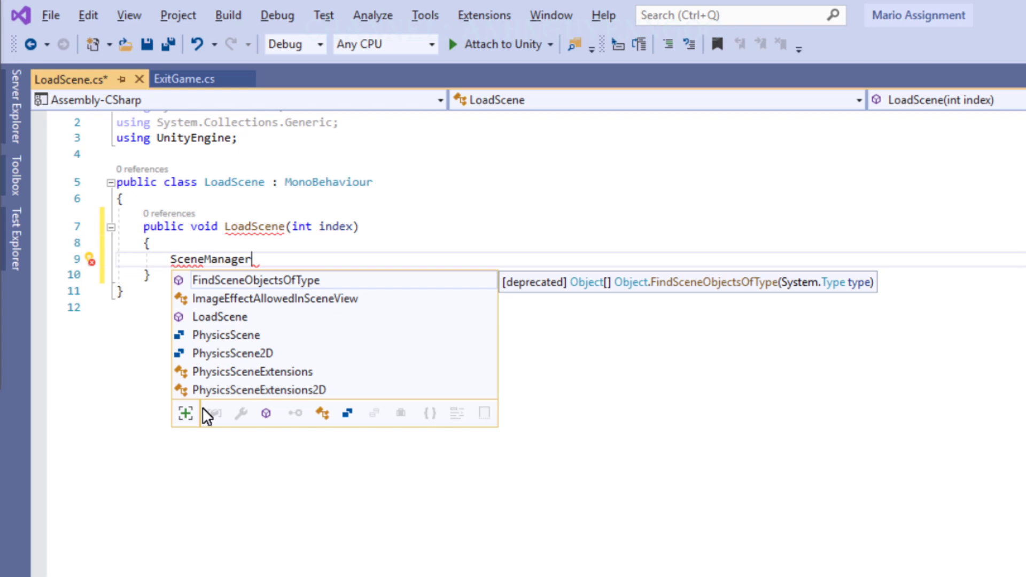
key("Escape")
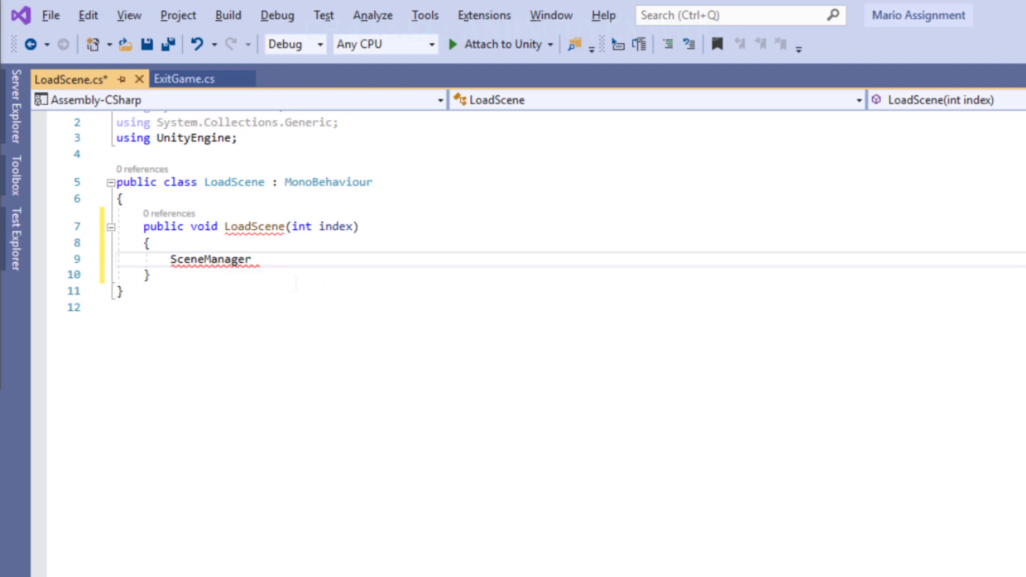
Use the SceneManager quick fix to add using UnityEngine.SceneManagement; and select that line
left_click(238, 259)
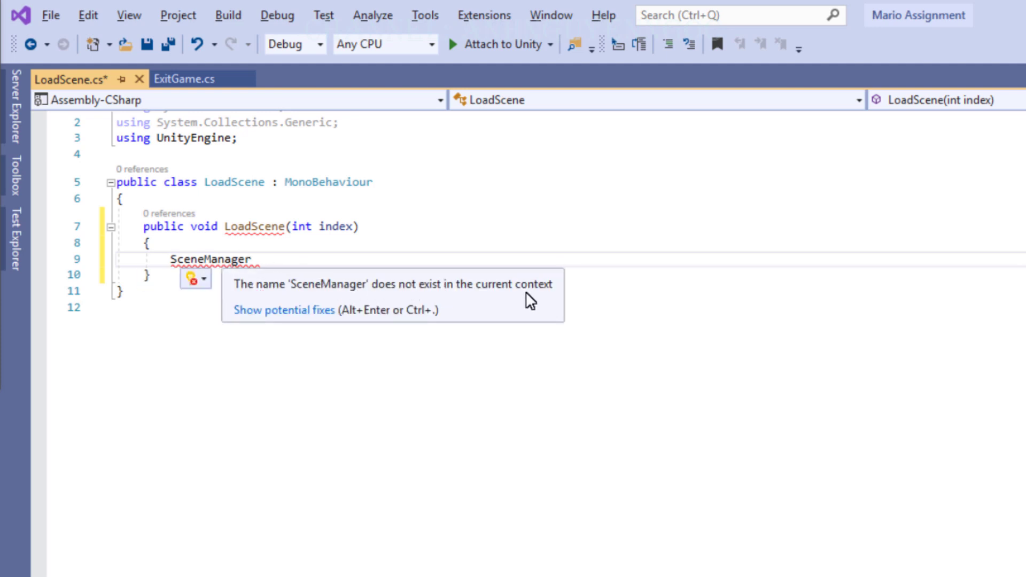
left_click(205, 279)
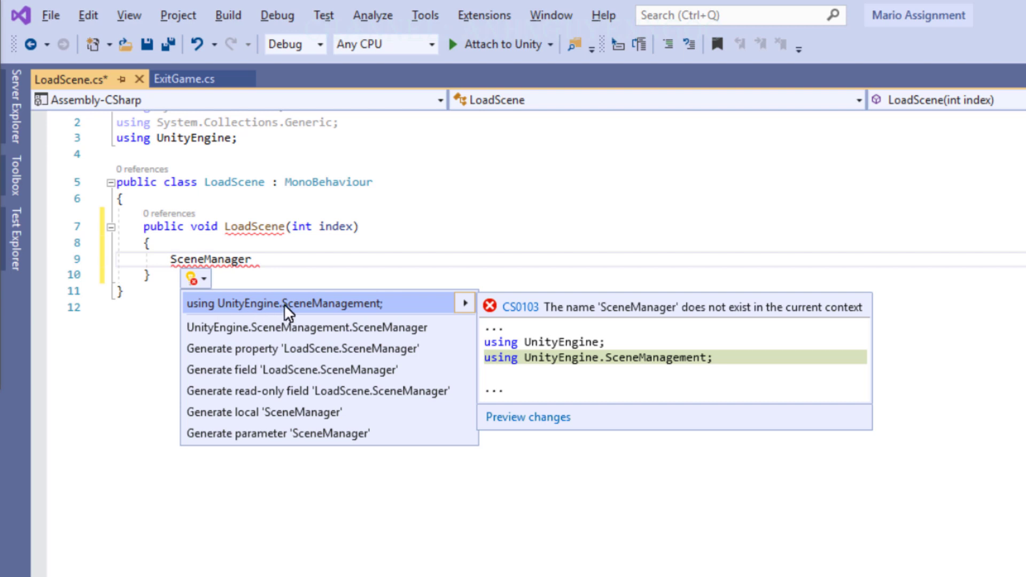
left_click(340, 303)
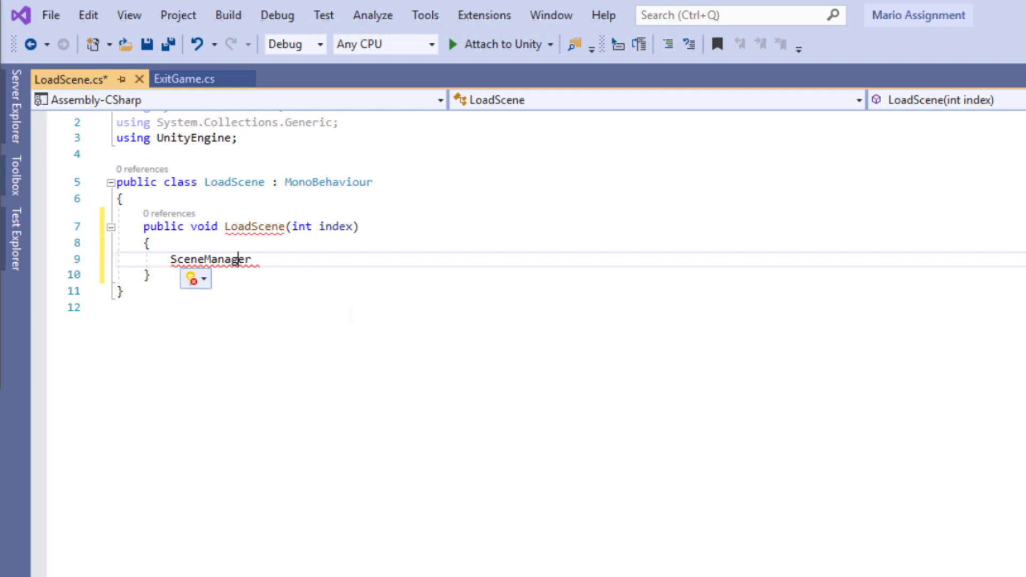
left_click_drag(346, 155, 116, 155)
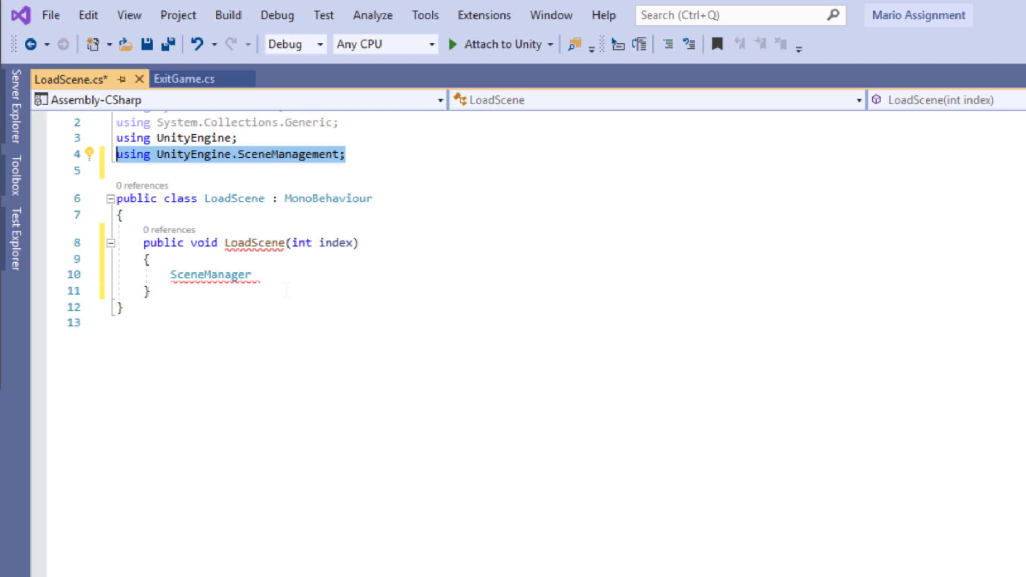
Complete line 10 as SceneManager.LoadScene(index); and save LoadScene.cs
left_click(286, 284)
type(".")
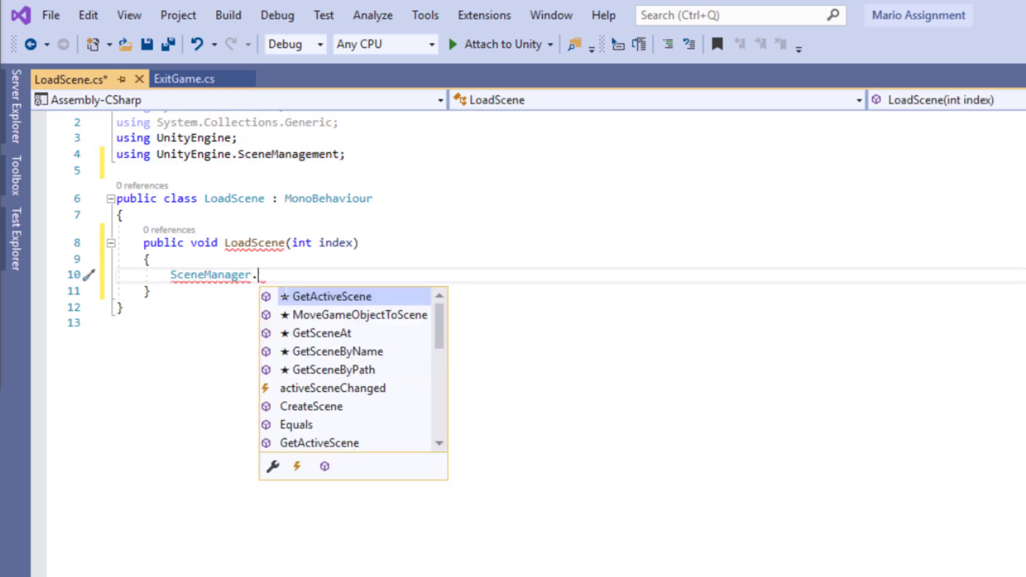
type("lo")
key("Tab")
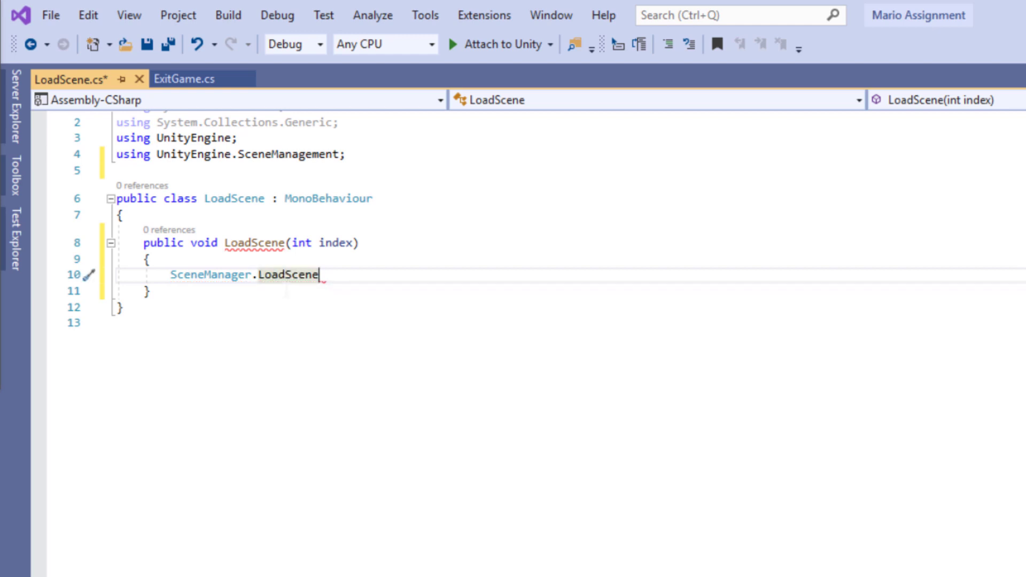
type("(")
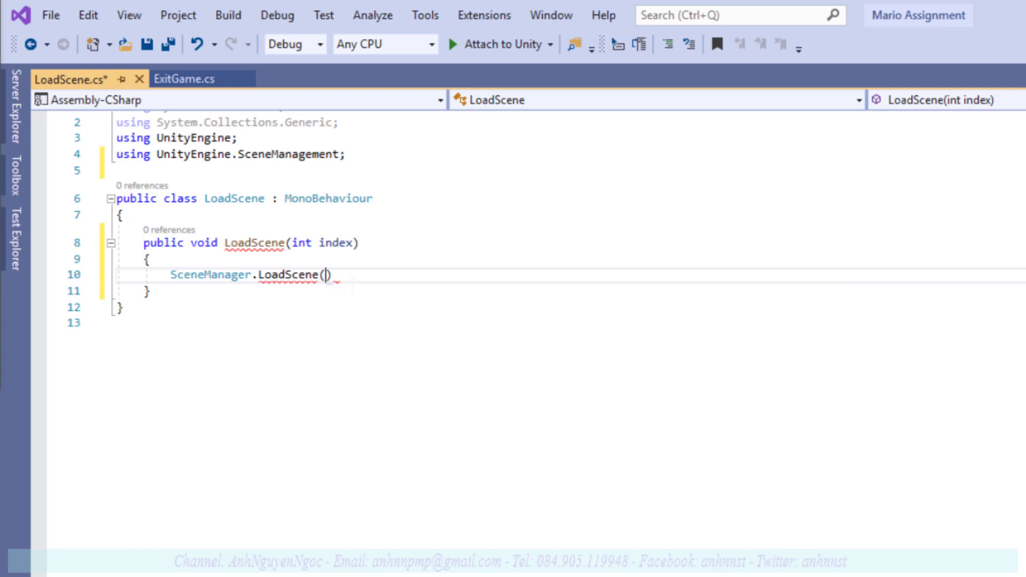
type("i")
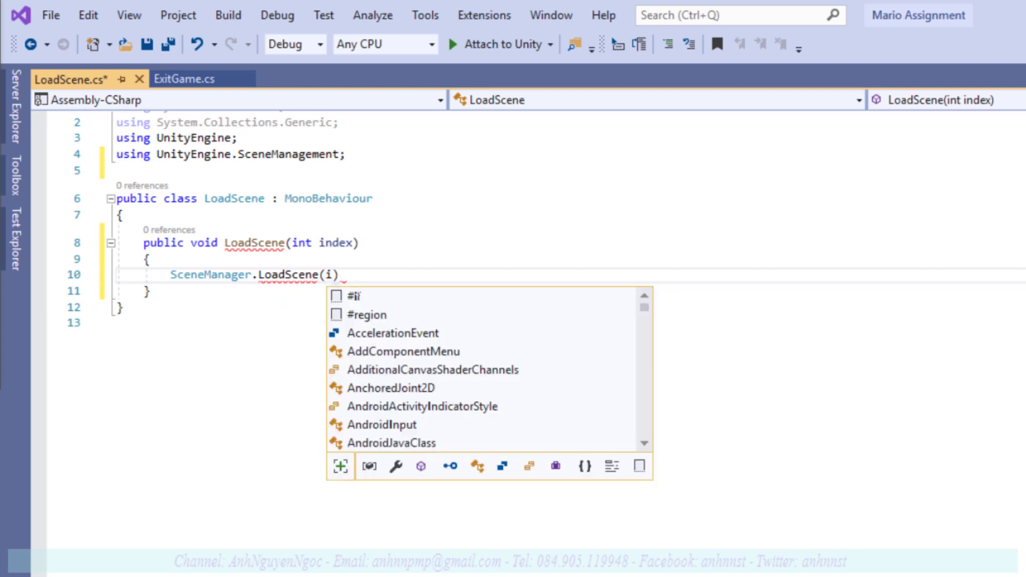
type("ndex);")
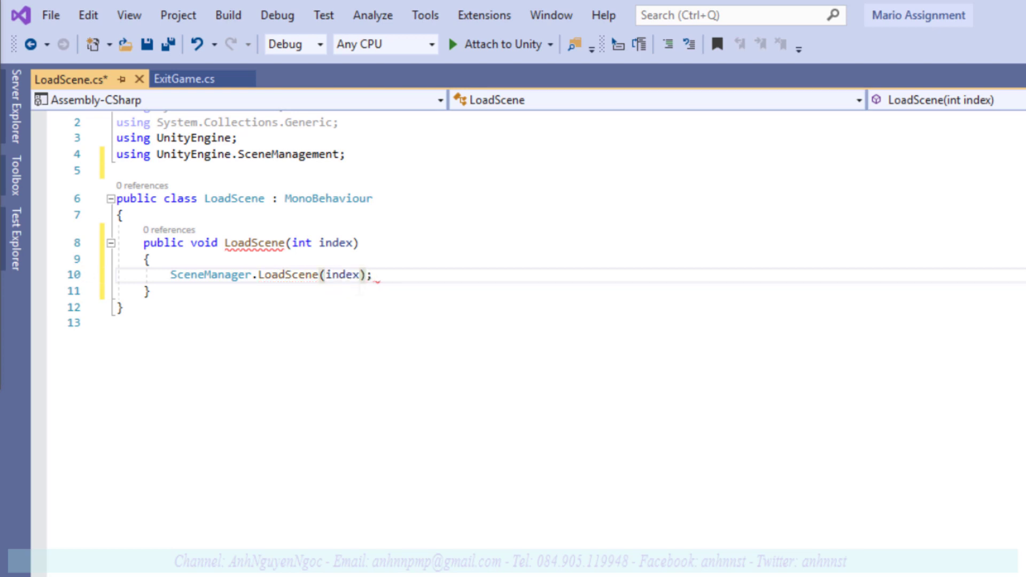
key("ctrl+s")
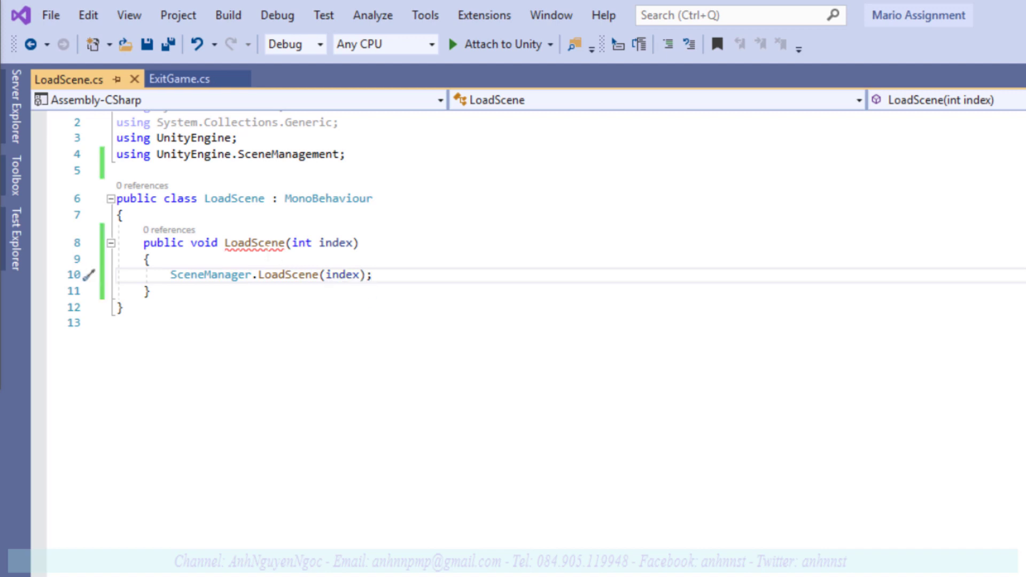
Rename the method on line 8 from LoadScene to Load and save the script
mouse_move(267, 243)
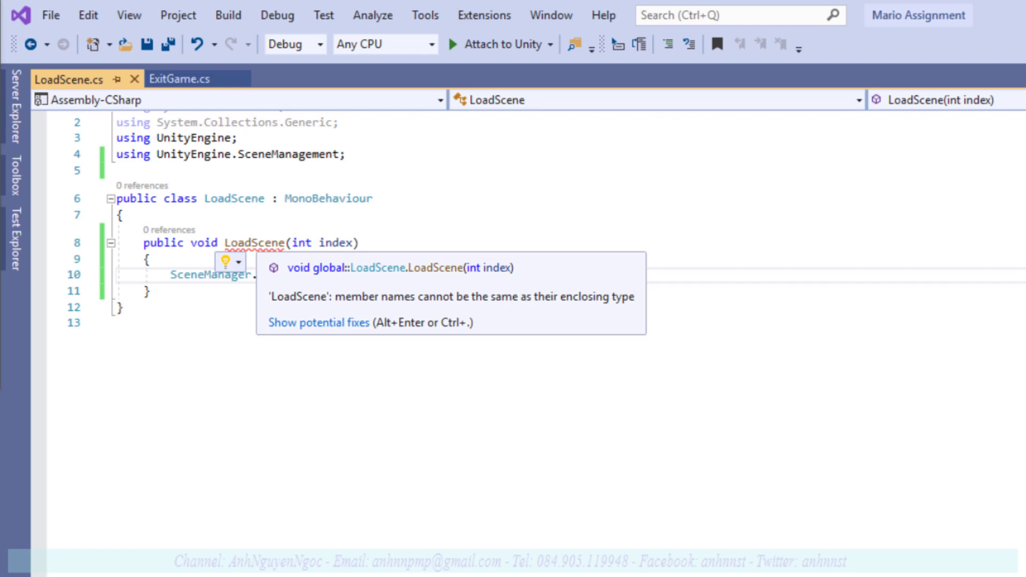
left_click(252, 243)
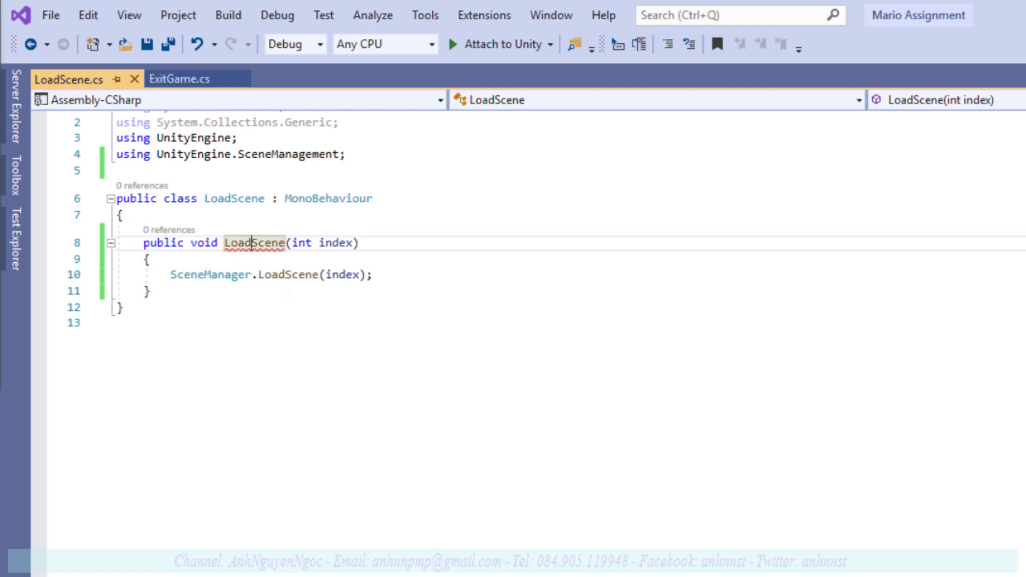
mouse_move(289, 275)
key("shift+Right")
key("shift+Right")
key("shift+Right")
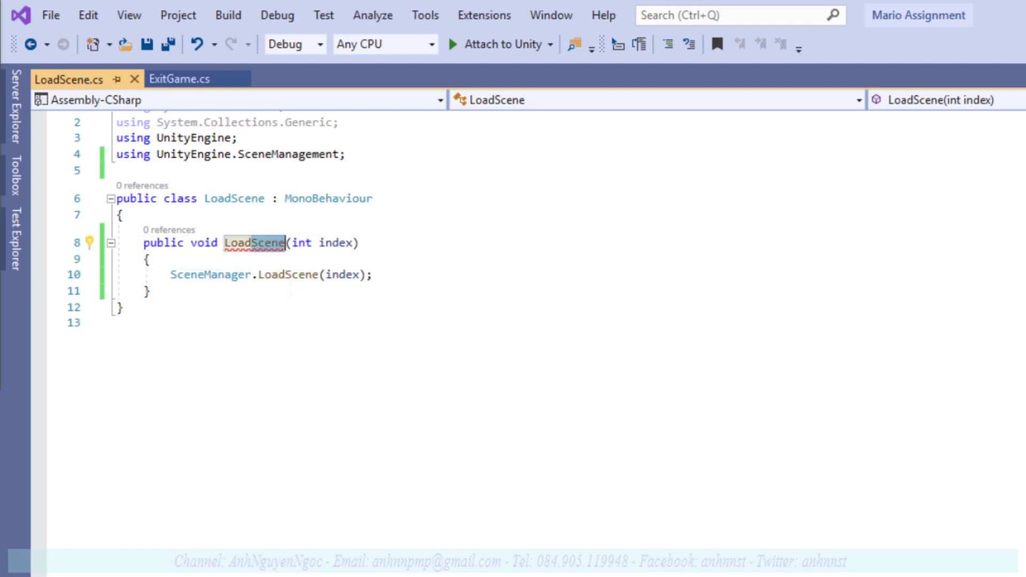
key("Delete")
key("ctrl+s")
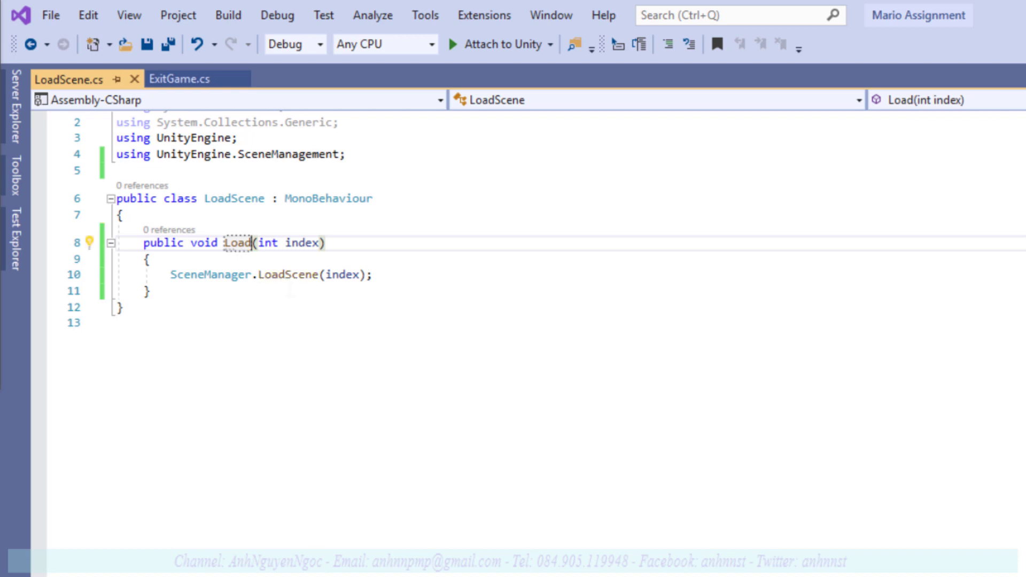
left_click(295, 293)
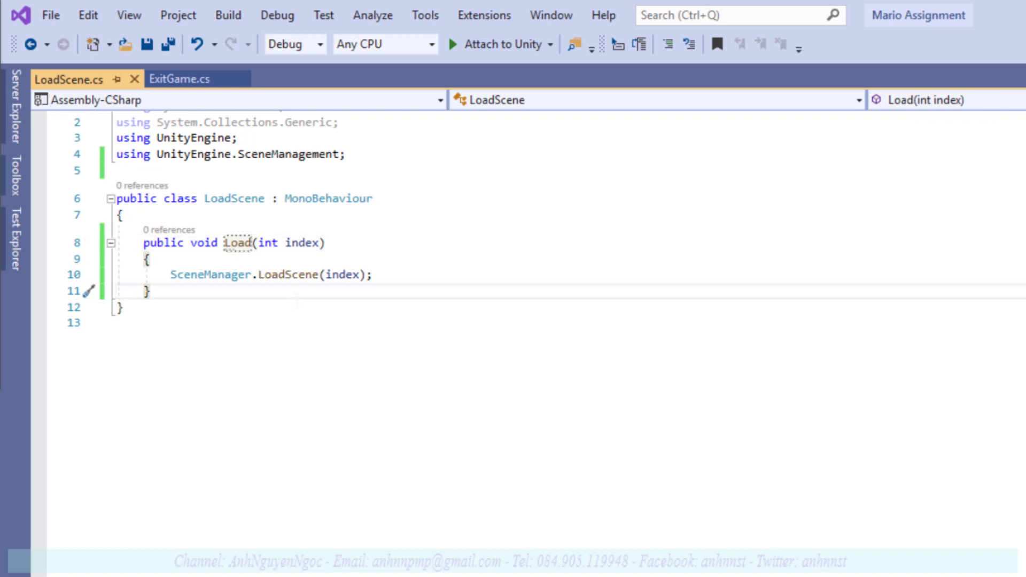
Return from Visual Studio to Unity and select GameController in the Hierarchy
key("alt")
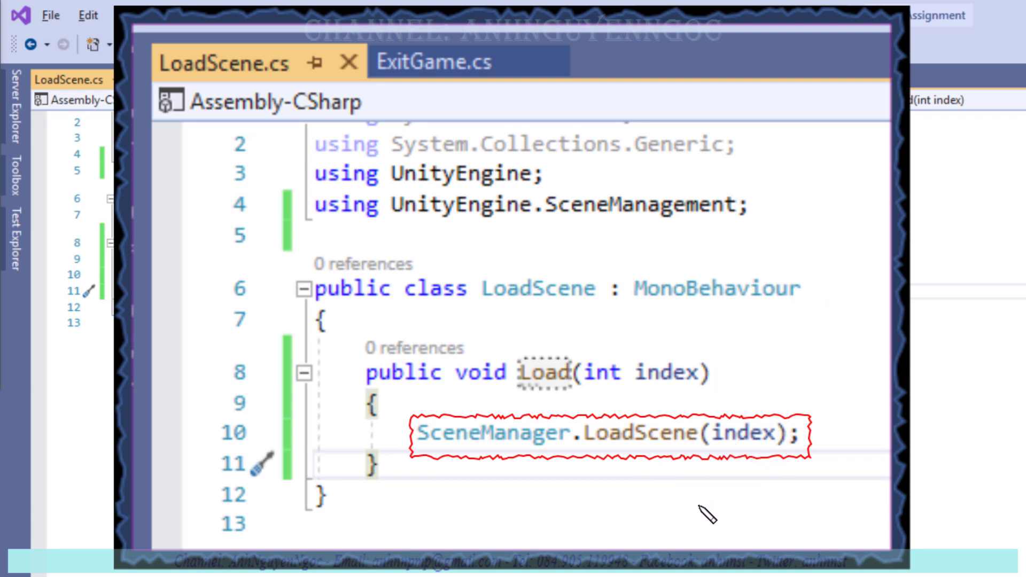
mouse_move(696, 502)
left_mouse_down()
mouse_move(720, 516)
mouse_move(759, 512)
left_mouse_up()
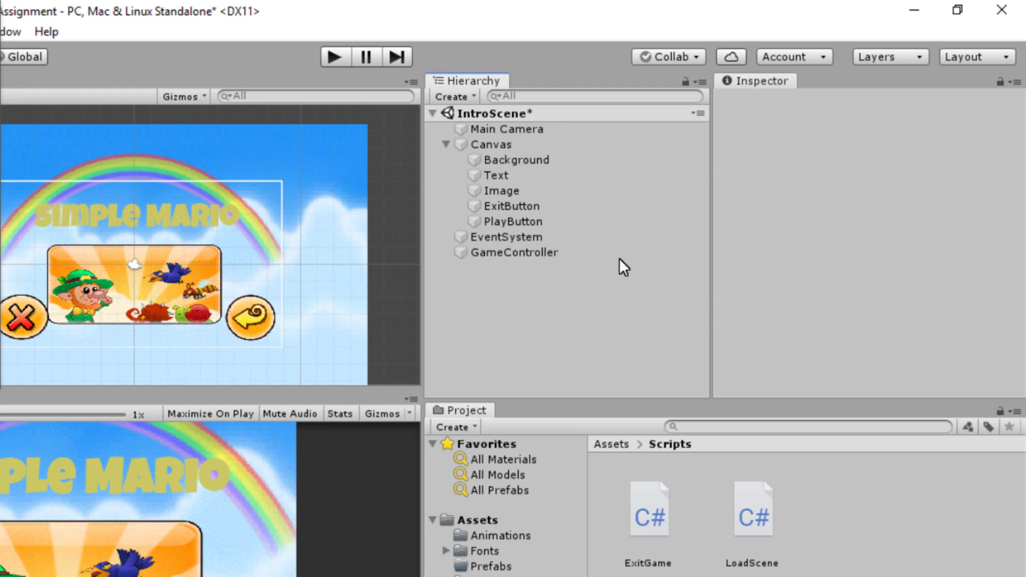
left_click(544, 250)
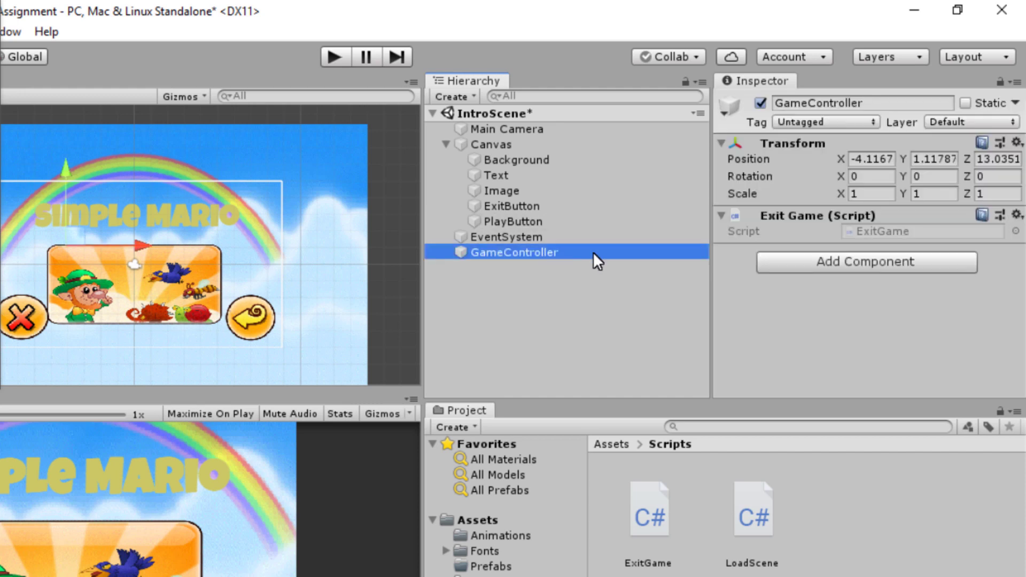
Add the Load Scene script component to GameController by searching 'load' in Add Component
left_click(815, 262)
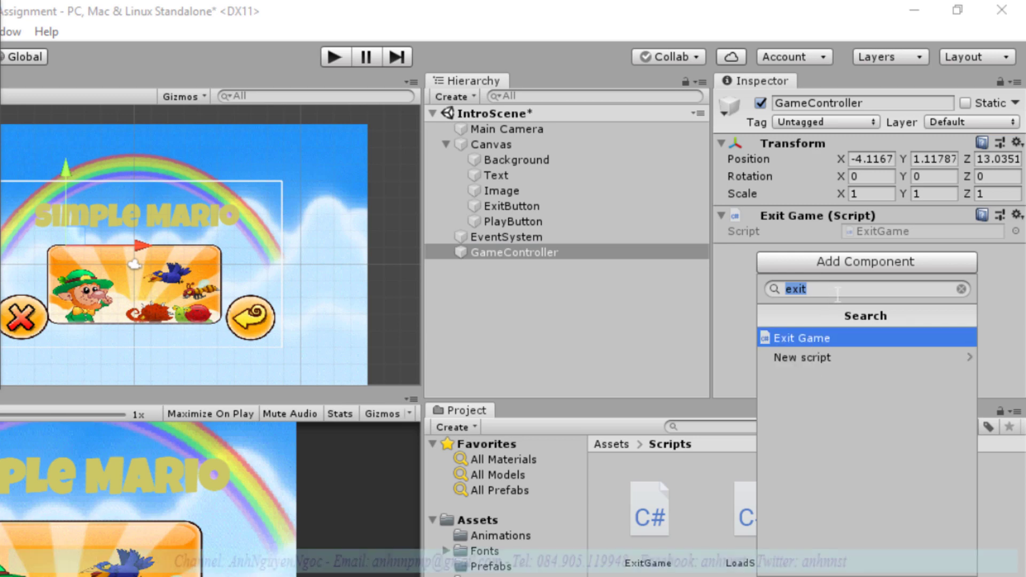
type("load")
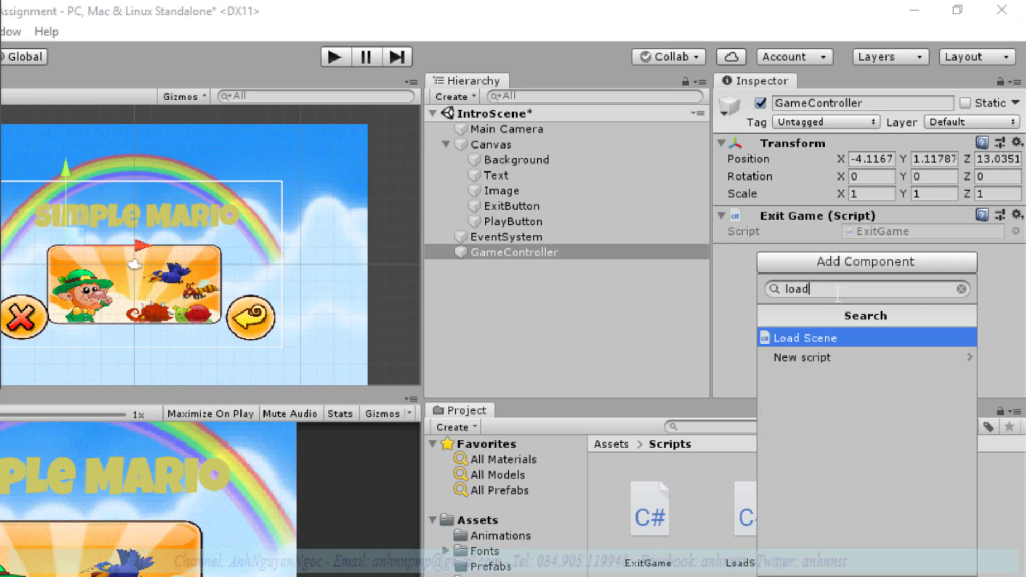
left_click(817, 338)
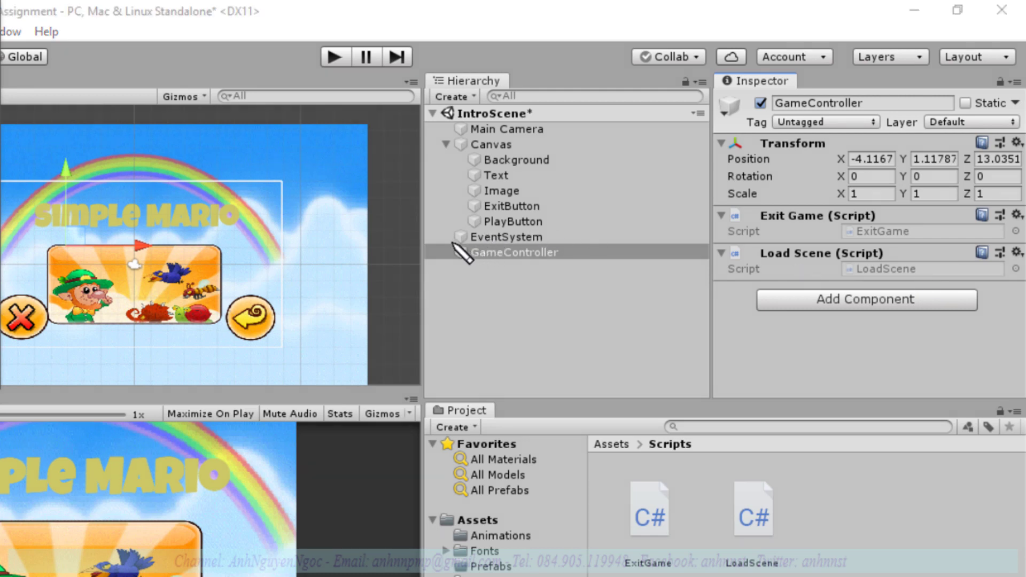
left_click_drag(448, 243, 591, 276)
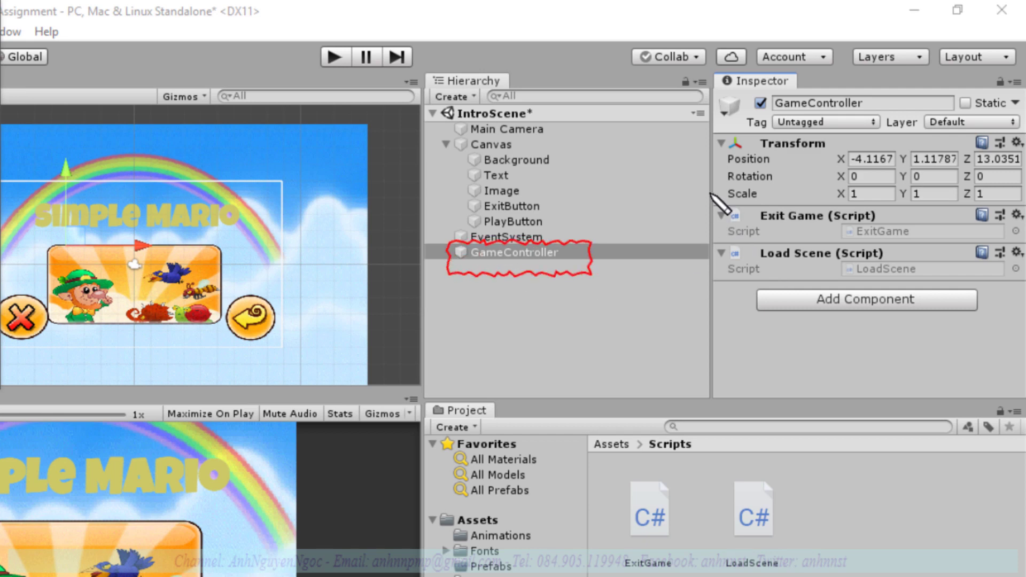
left_click_drag(707, 191, 958, 309)
left_click_drag(577, 261, 705, 261)
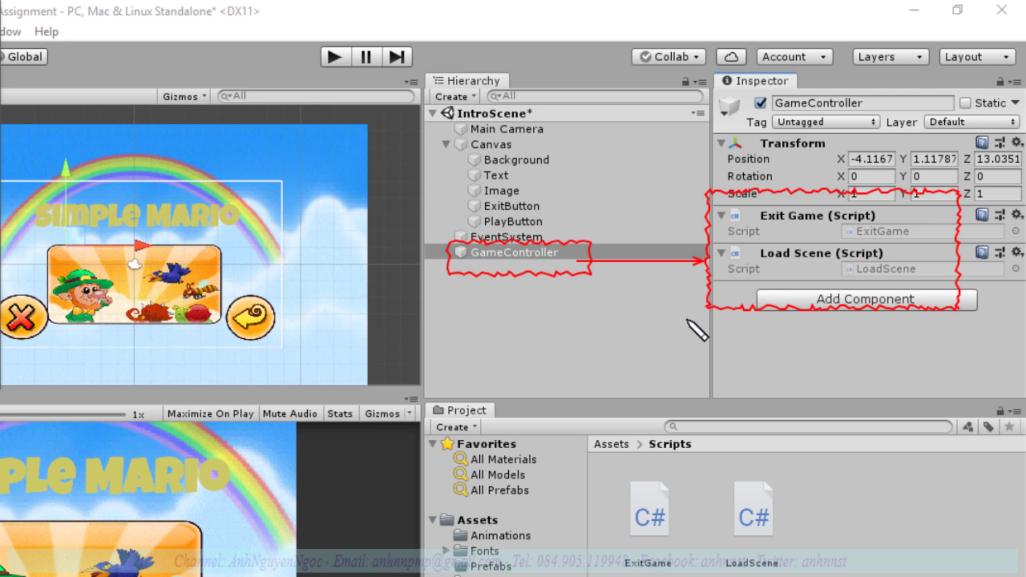
key("Escape")
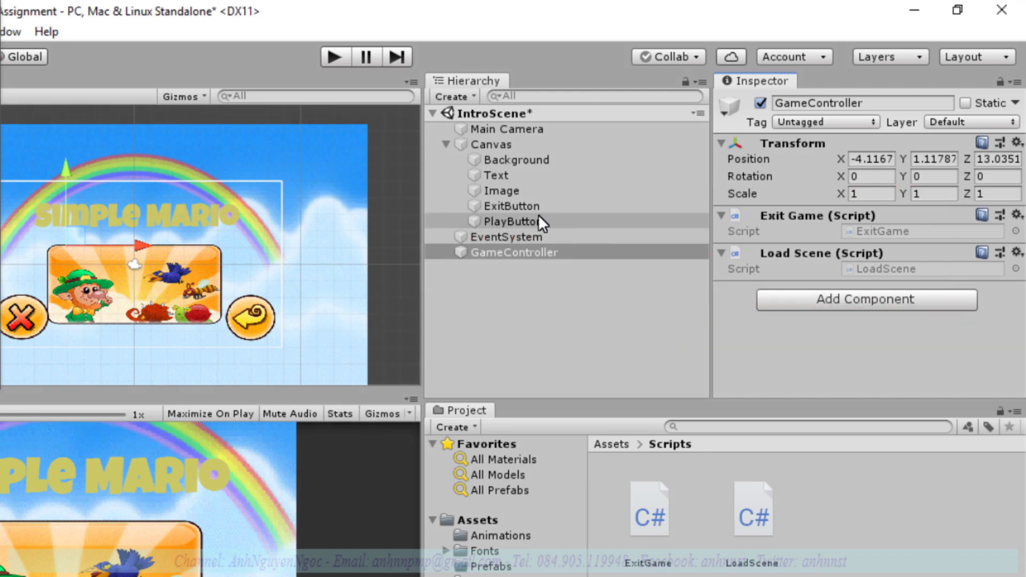
Add a new On Click event to PlayButton with GameController as its target object
left_click(532, 221)
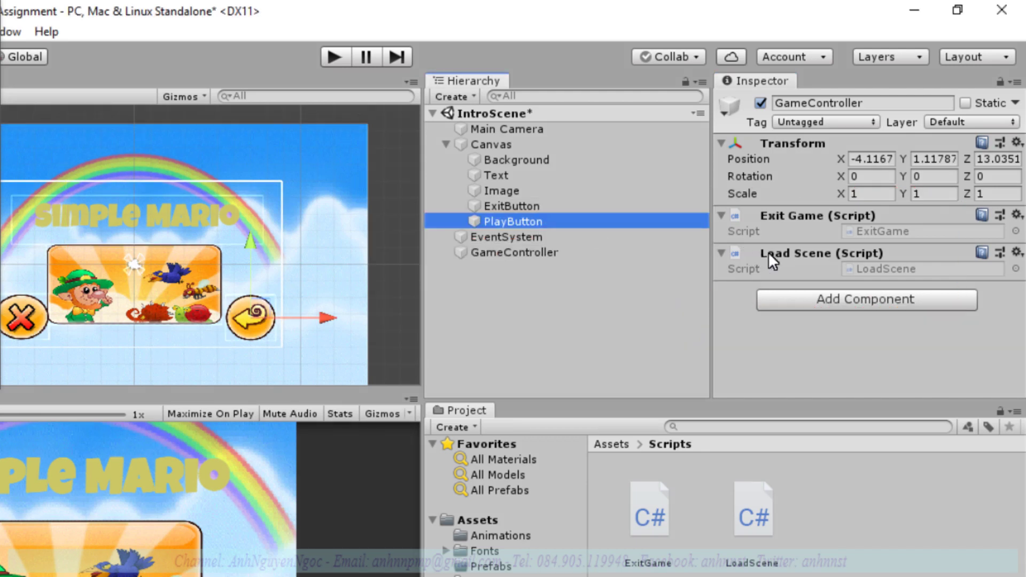
scroll(908, 280, "down", 4)
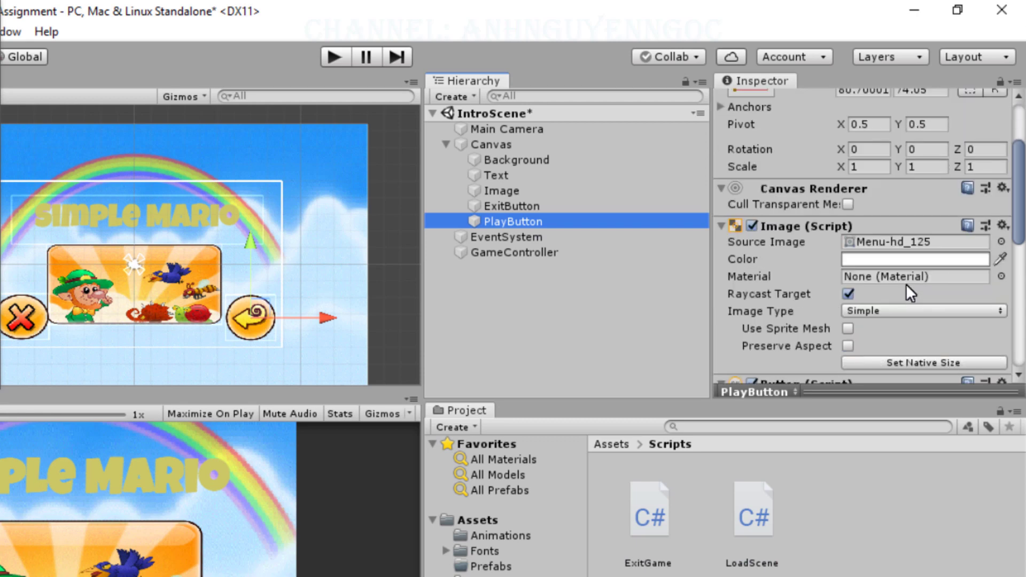
scroll(906, 284, "down", 10)
scroll(908, 288, "down", 6)
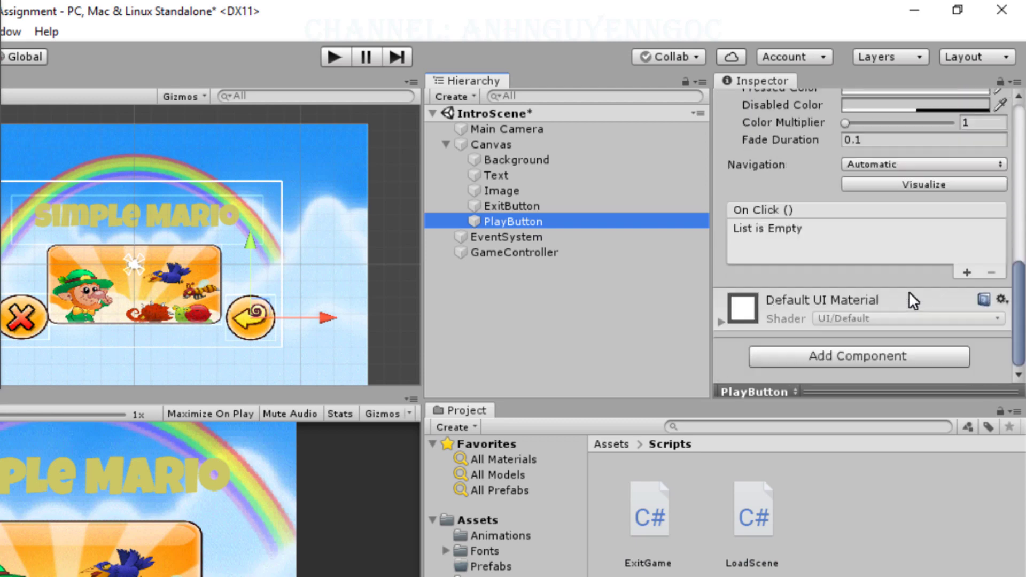
left_click(967, 272)
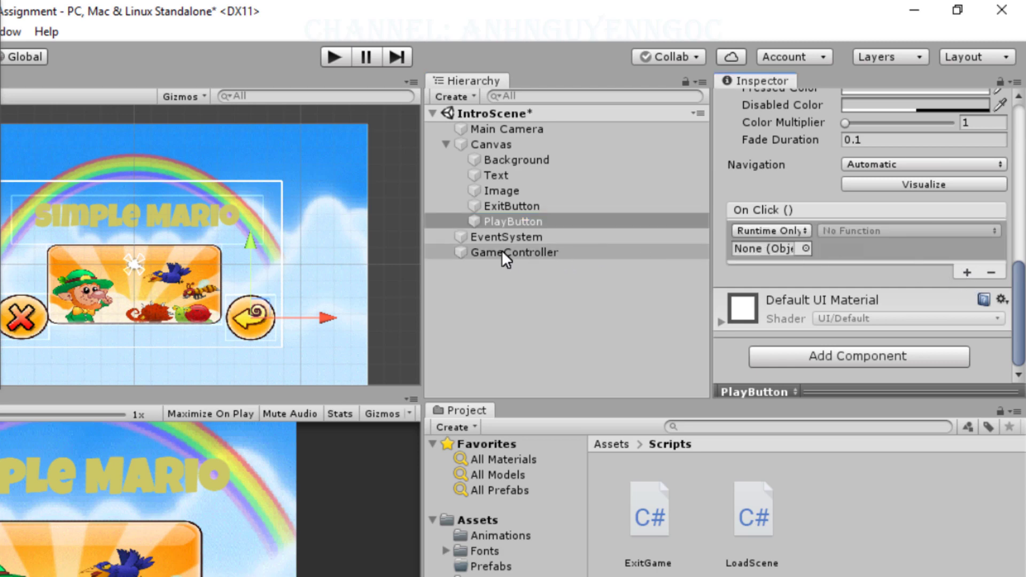
left_click_drag(501, 252, 763, 249)
Set the On Click function to LoadScene.Load with integer argument 1
left_click(860, 233)
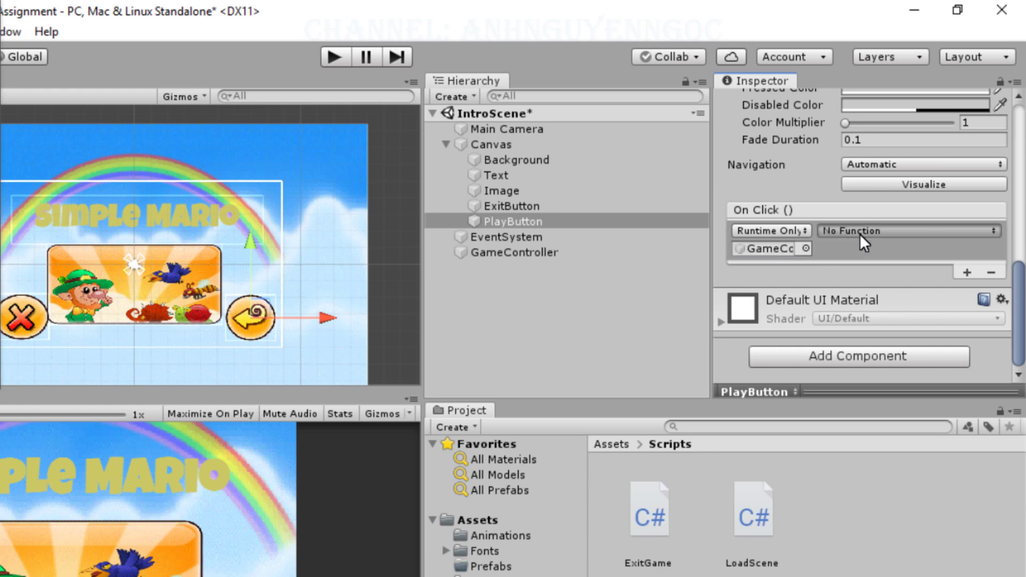
mouse_move(872, 345)
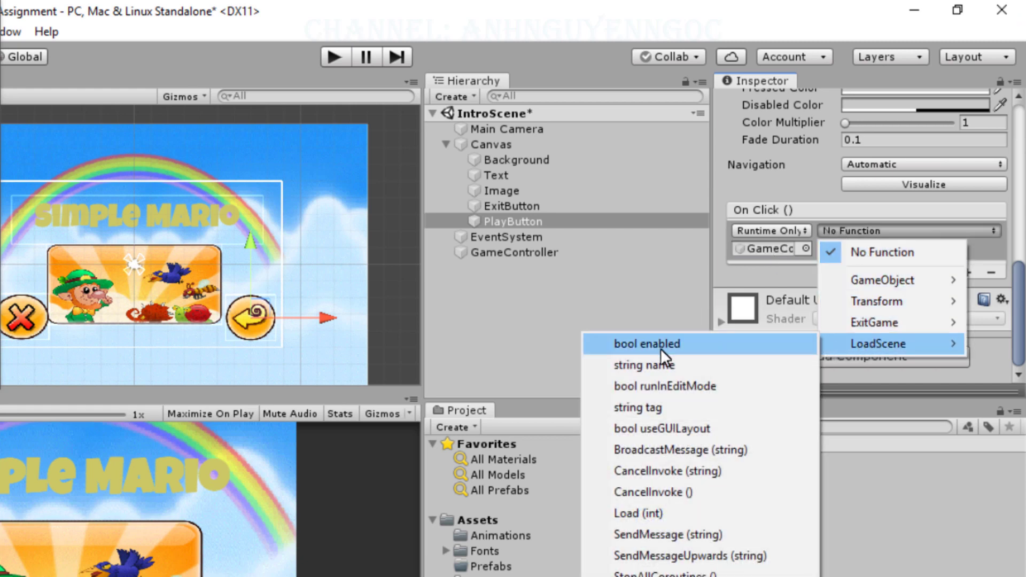
left_click(675, 511)
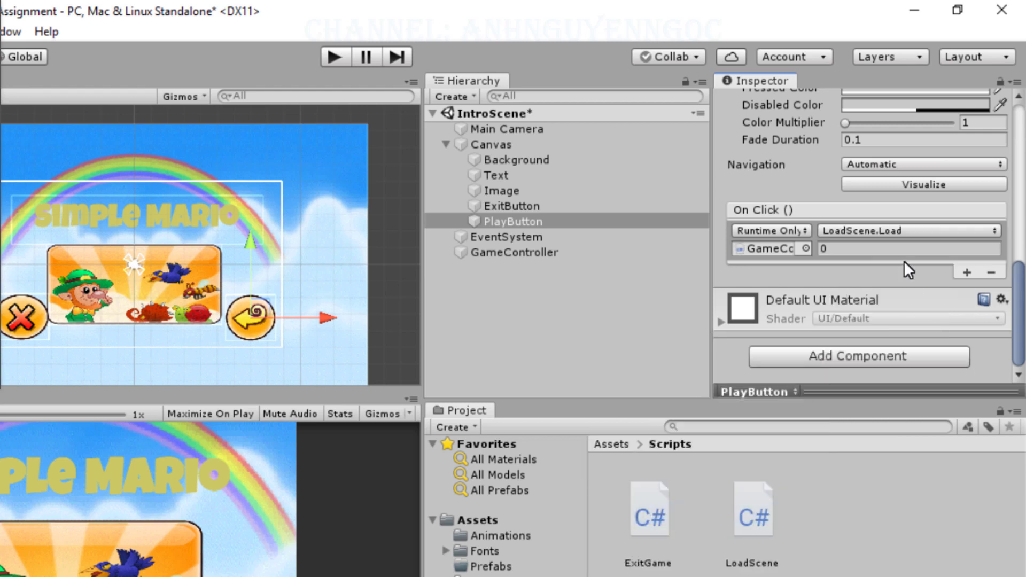
left_click(859, 249)
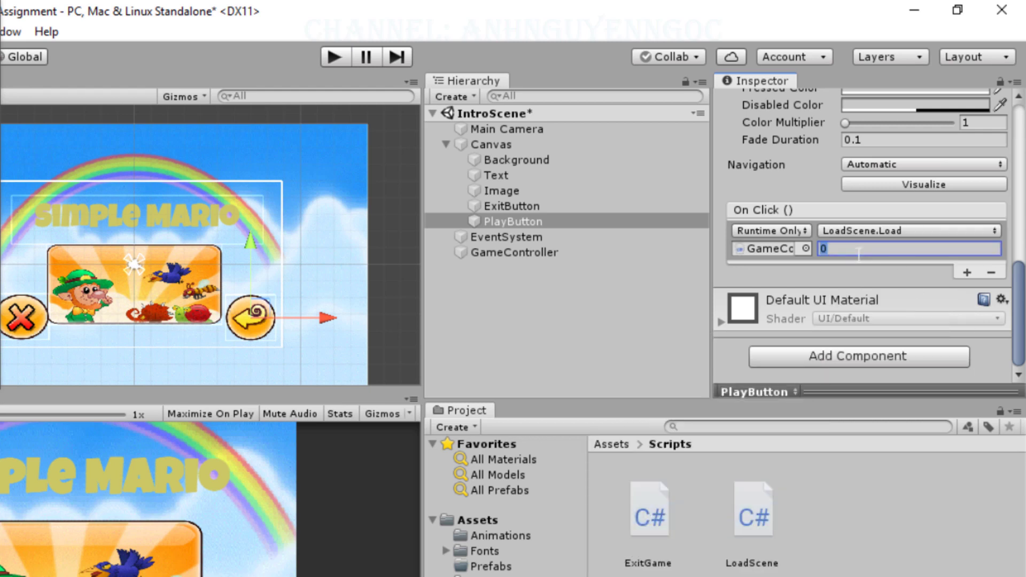
type("1")
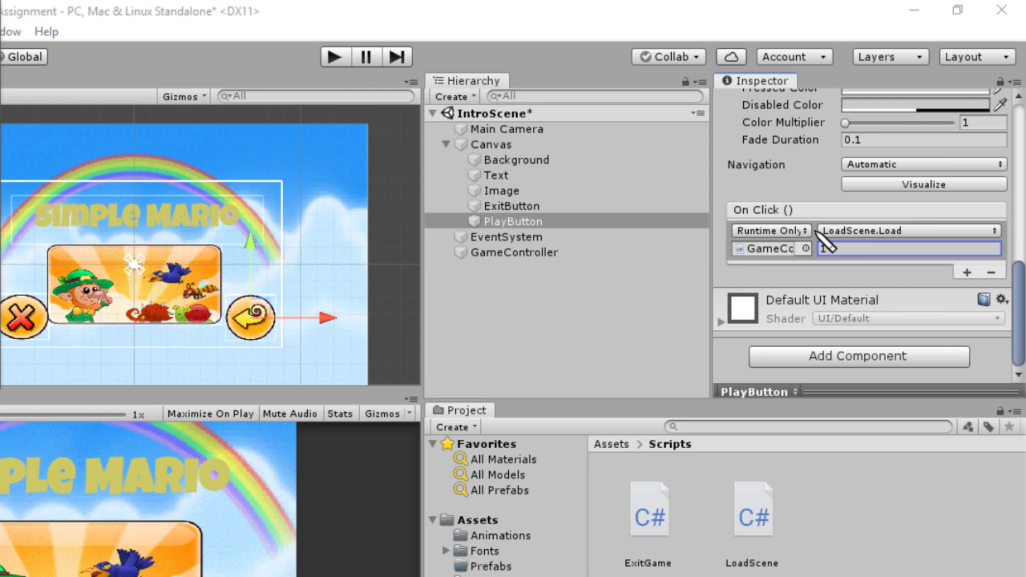
mouse_move(721, 206)
left_mouse_down()
mouse_move(978, 289)
mouse_move(1008, 208)
left_mouse_up()
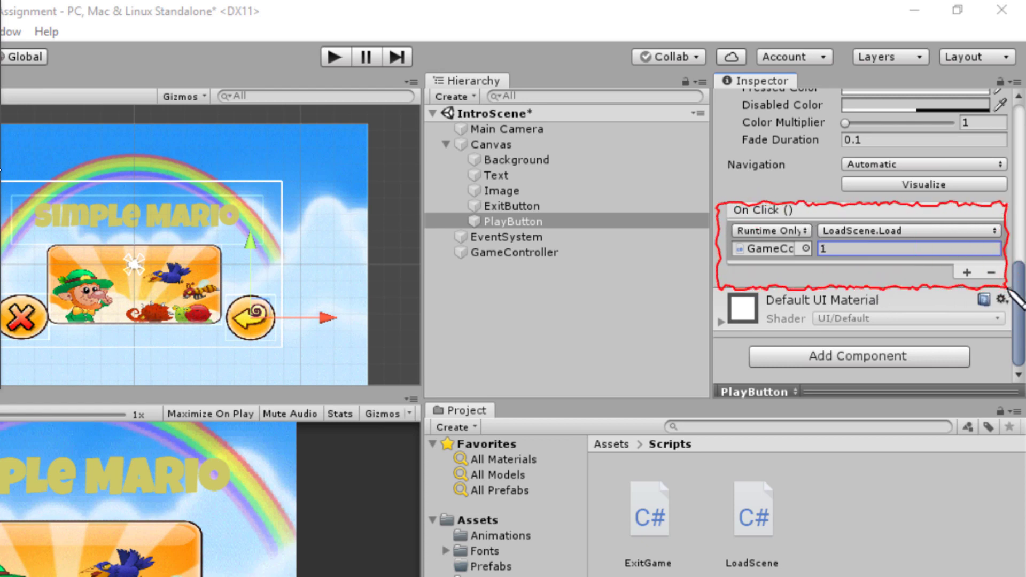
left_click_drag(471, 219, 727, 246)
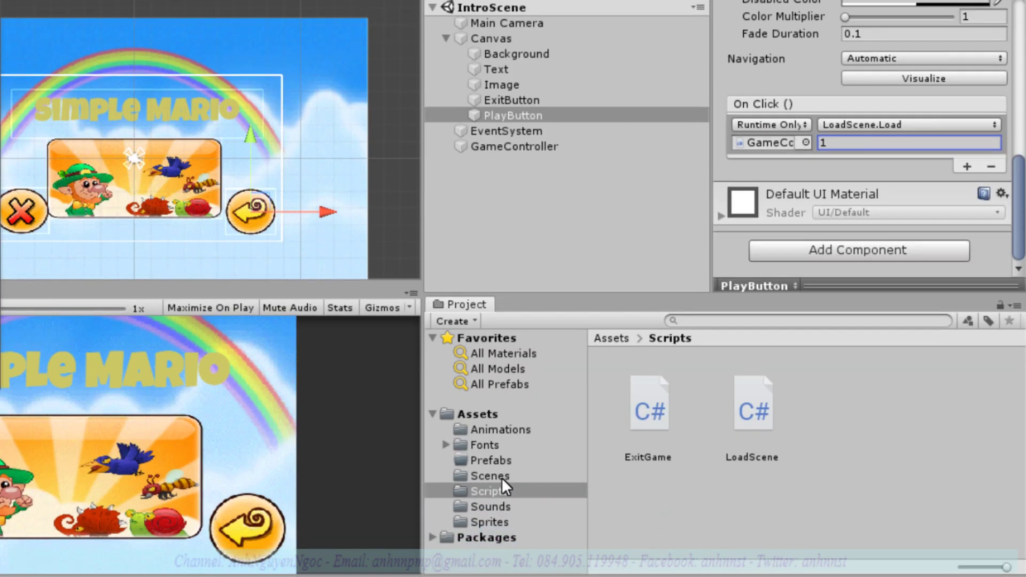
Create a scene named Level1 in Assets/Scenes, then reopen IntroScene
left_click(490, 476)
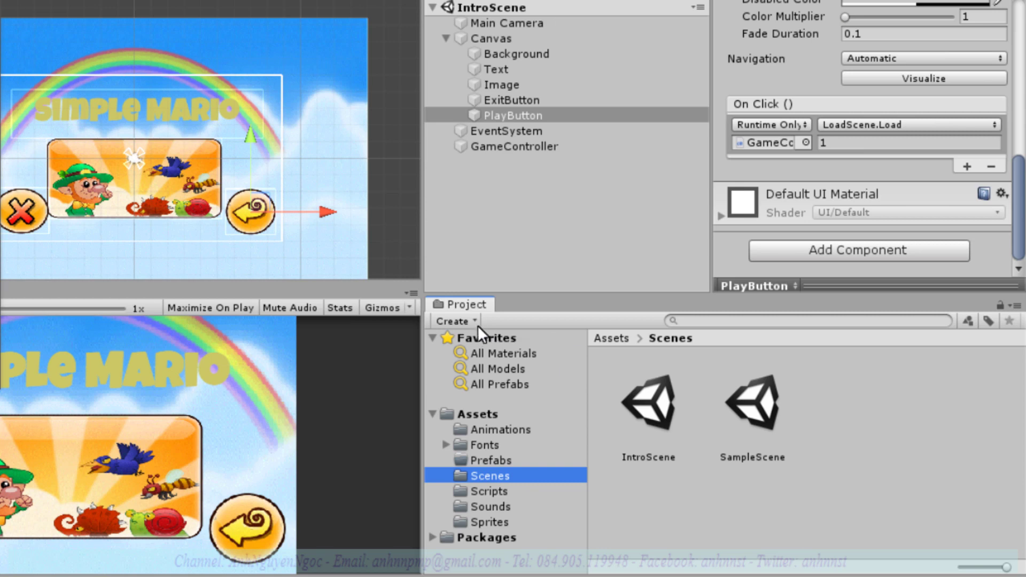
left_click(851, 384)
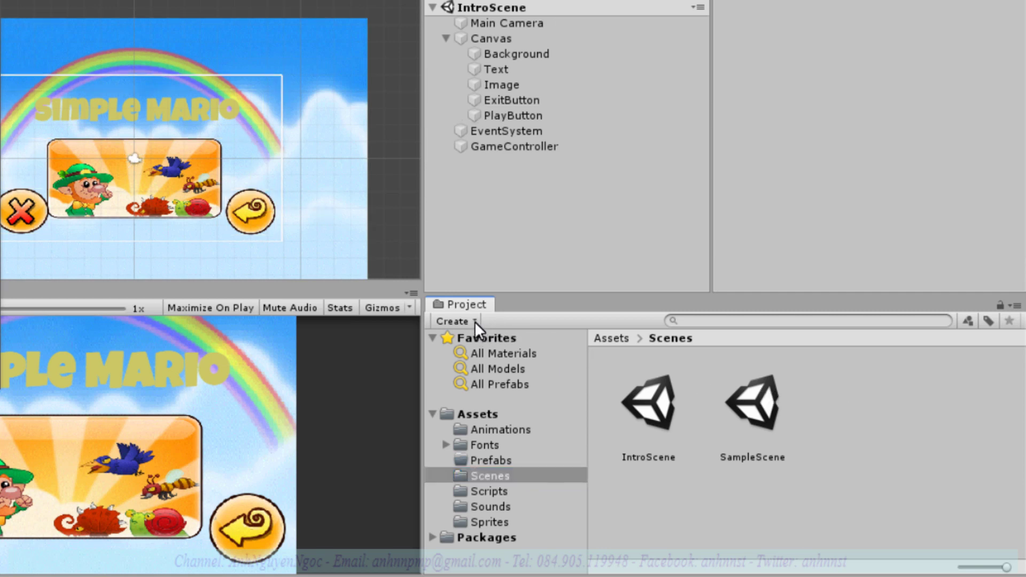
left_click(475, 321)
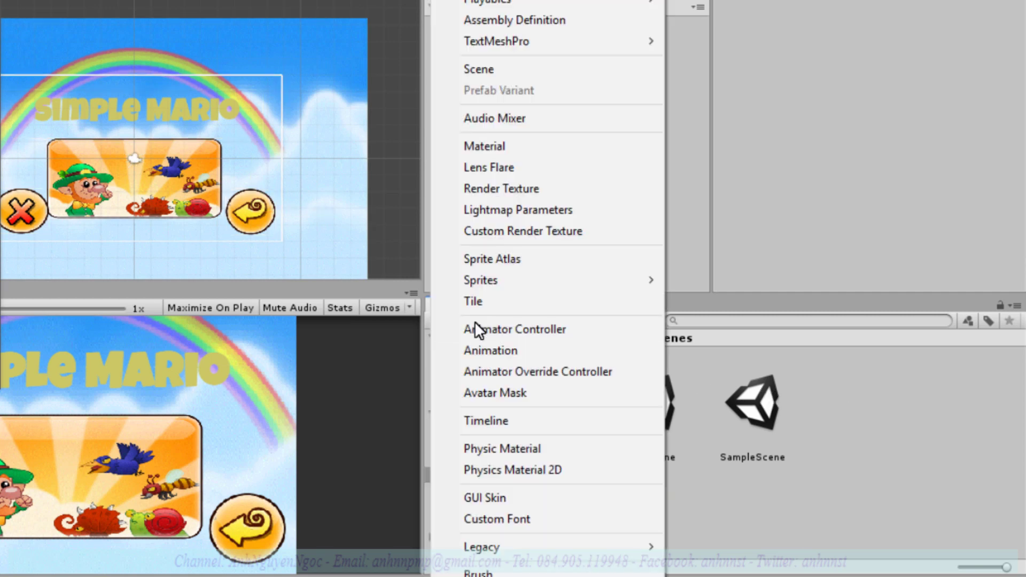
left_click(532, 73)
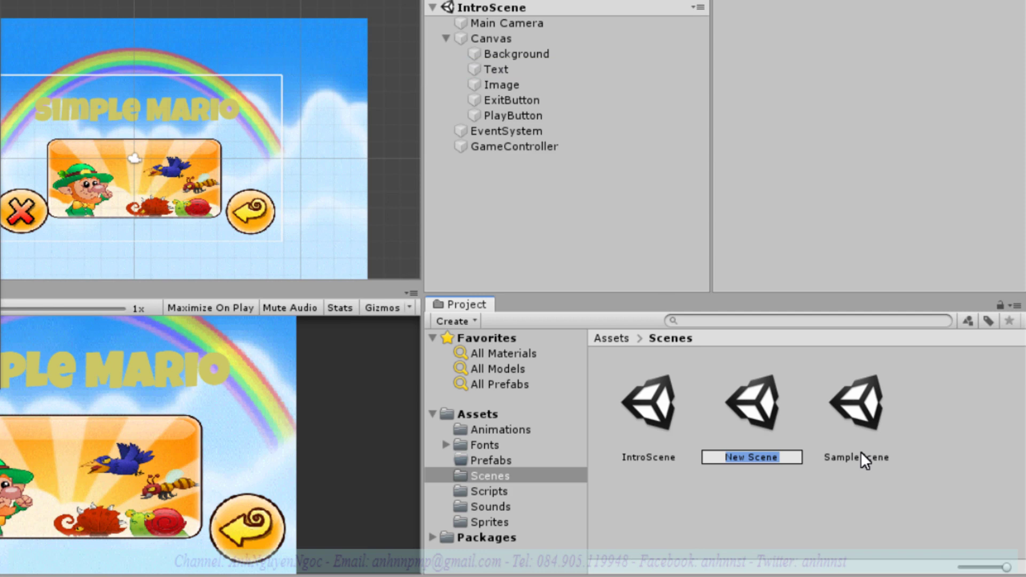
type("Level1")
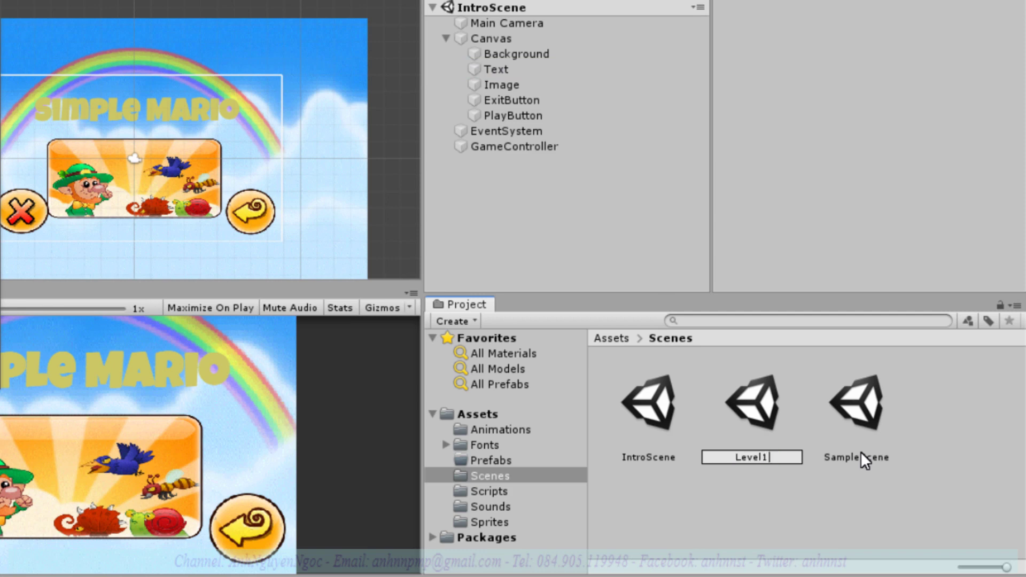
key("Return")
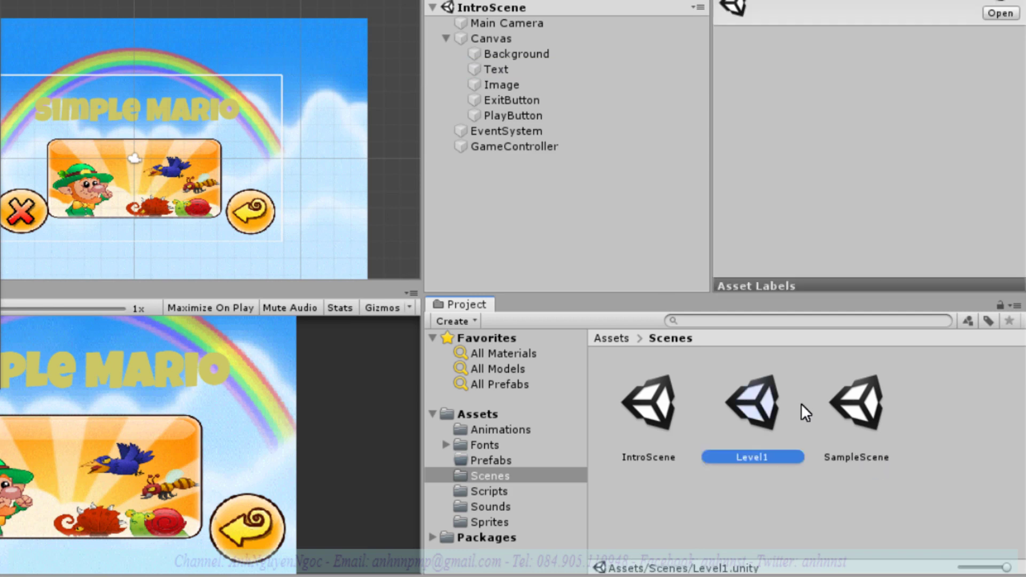
double_click(647, 423)
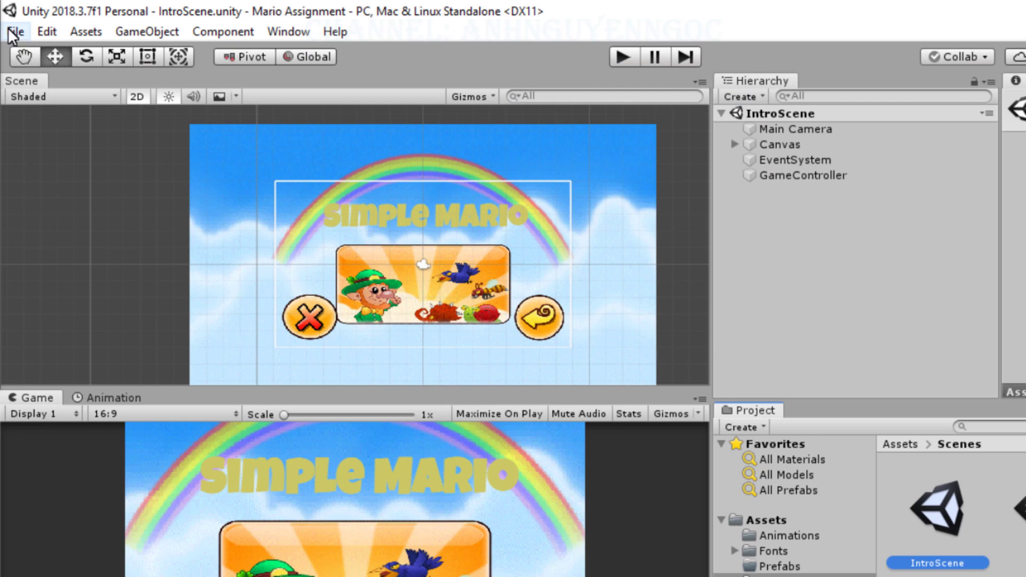
Add the open IntroScene to the Build Settings list as scene 0
left_click(13, 32)
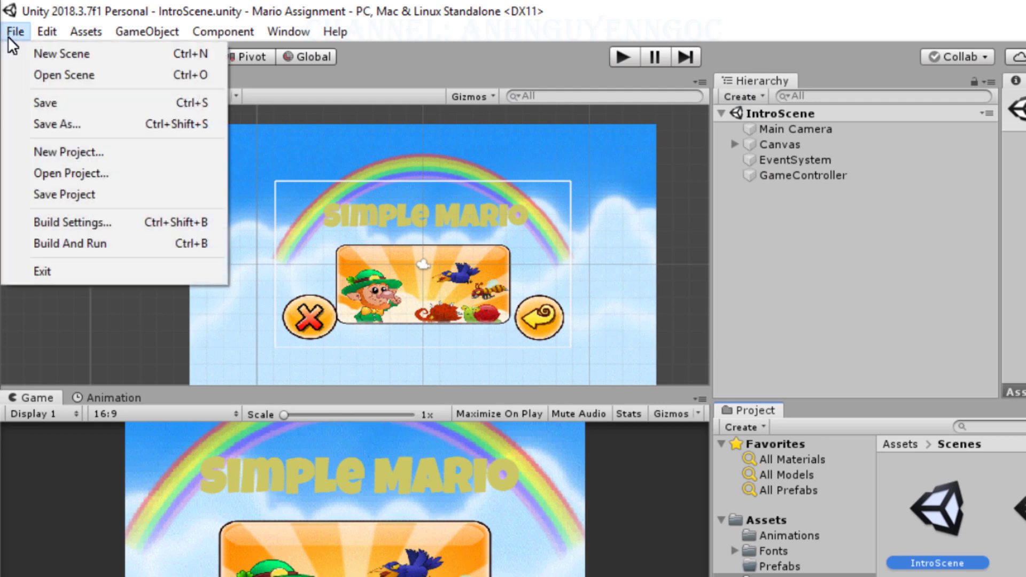
left_click(80, 222)
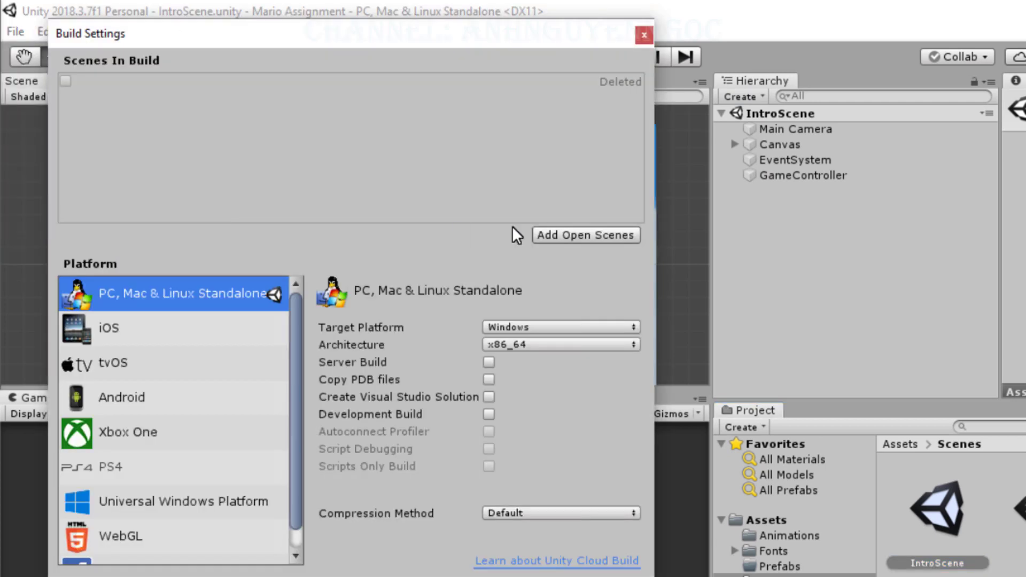
left_click(567, 235)
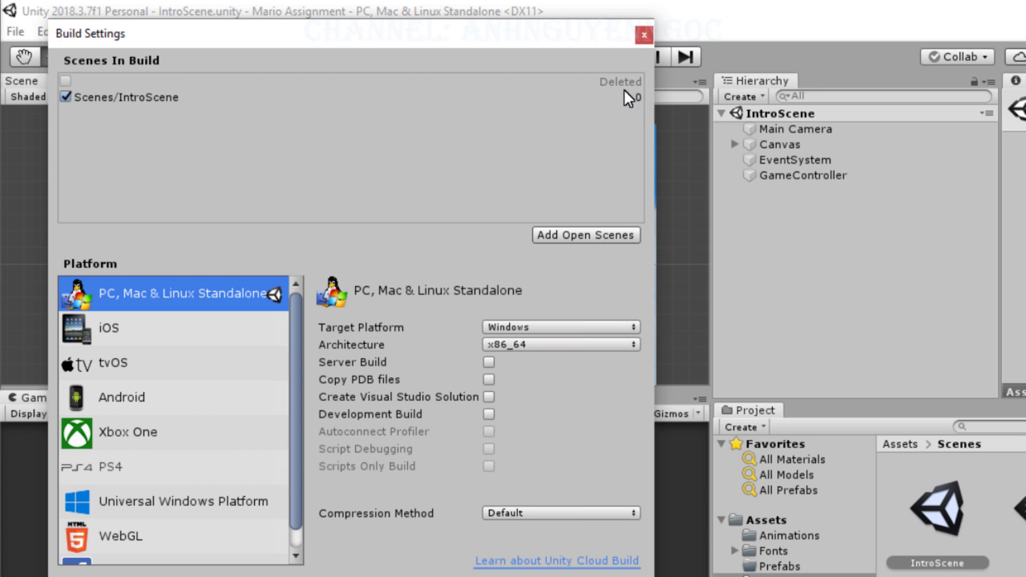
left_click(645, 35)
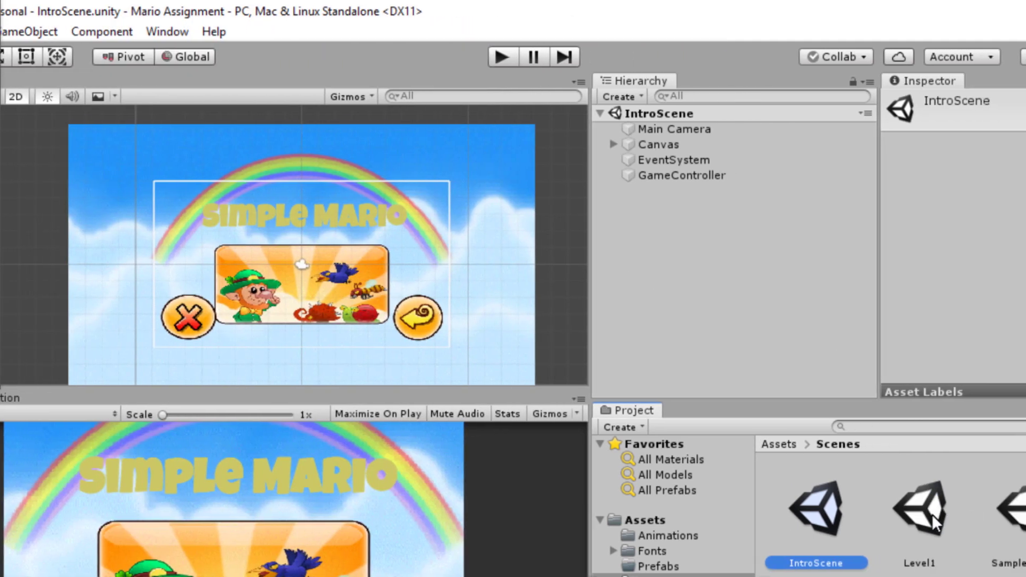
Open Level1 and add it to the Build Settings list as scene 1
double_click(931, 514)
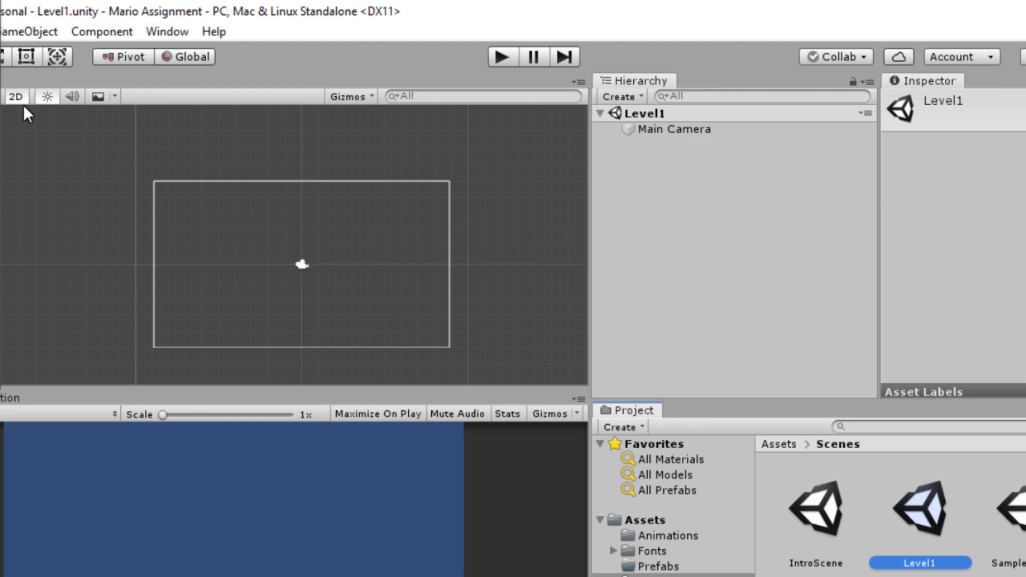
left_click(21, 32)
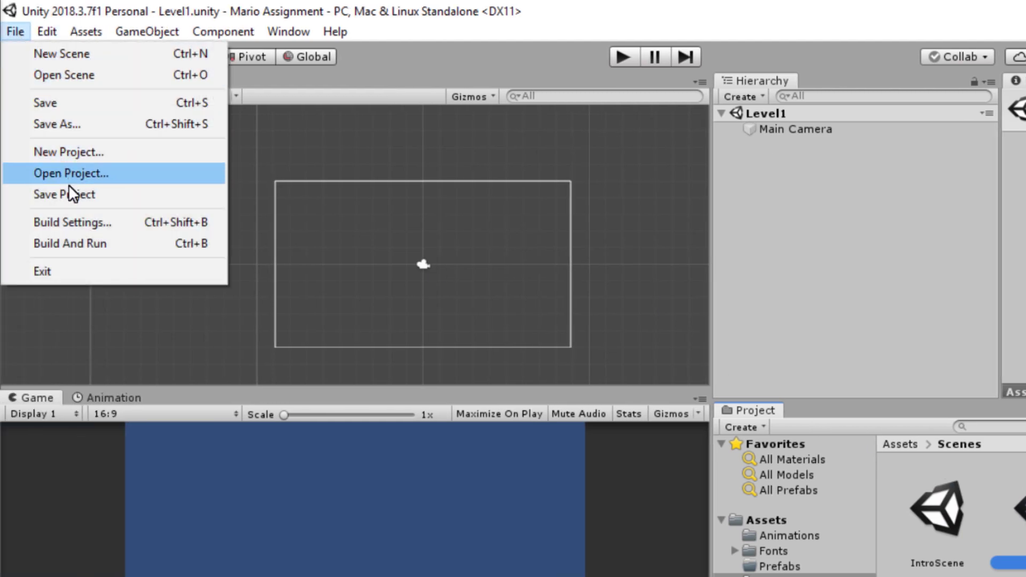
left_click(69, 221)
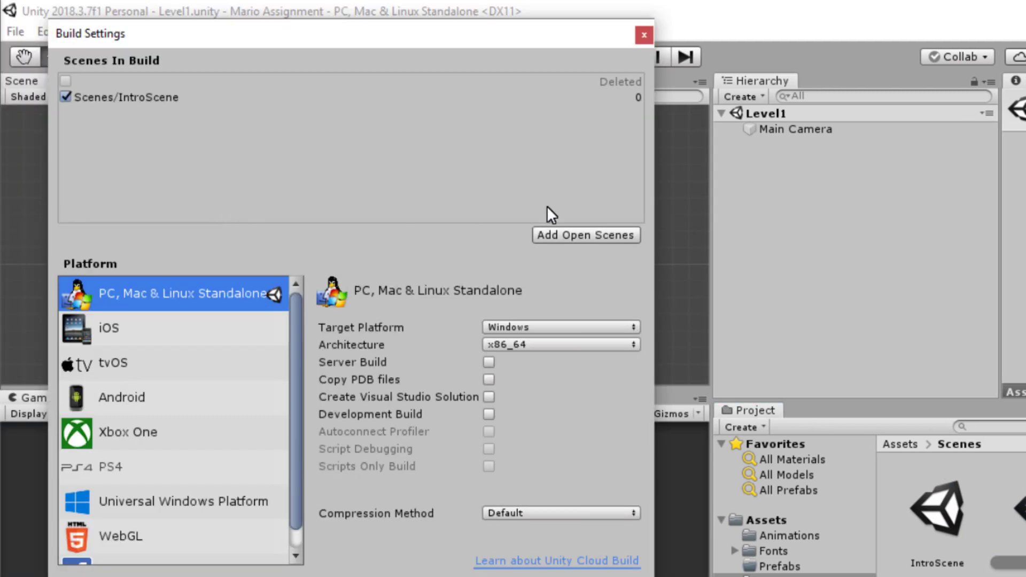
left_click(575, 237)
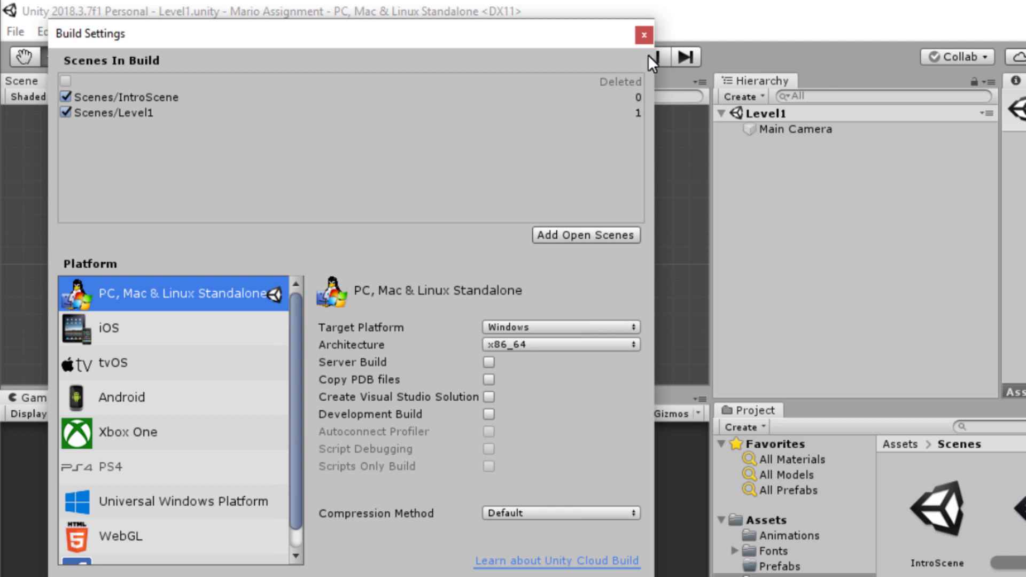
left_click(643, 35)
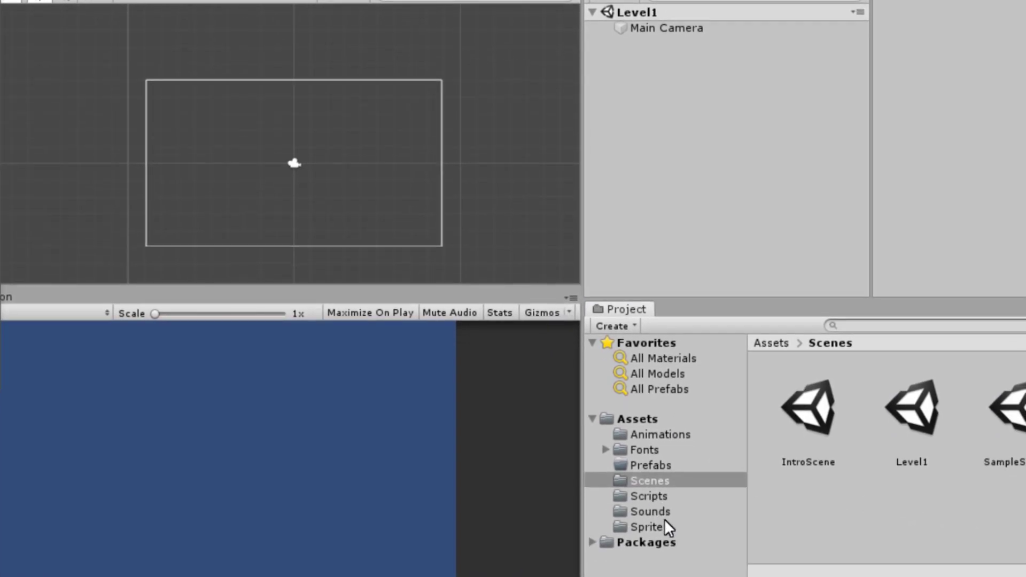
Place BallSprite at the centre of Level1, then switch back to IntroScene
left_click(655, 519)
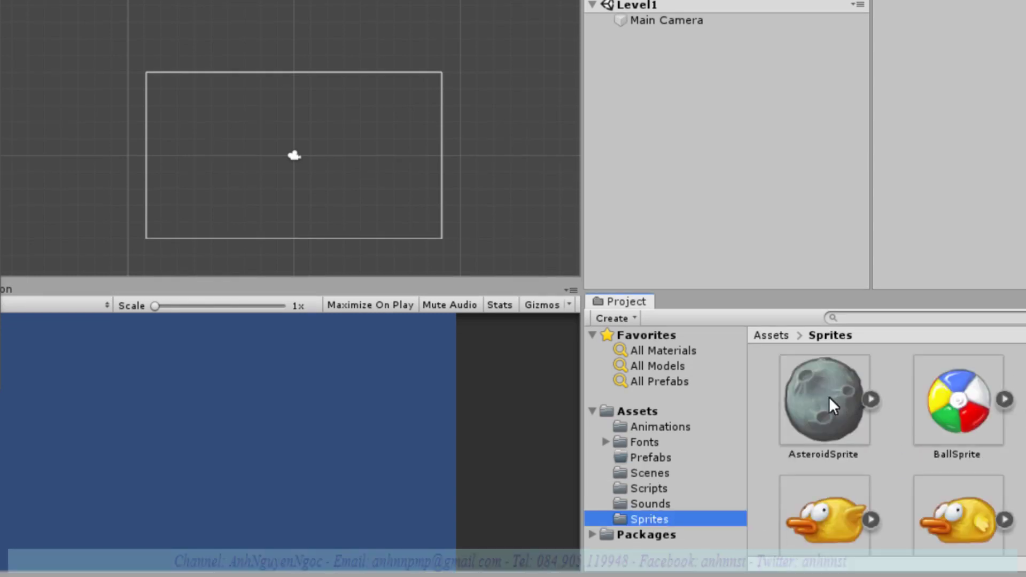
left_click_drag(963, 399, 291, 137)
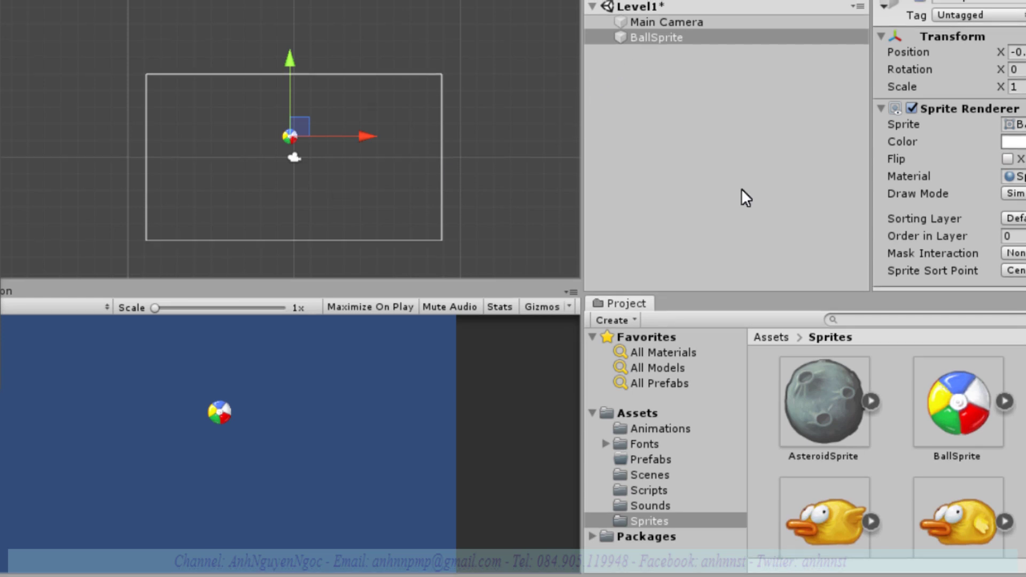
left_click(663, 475)
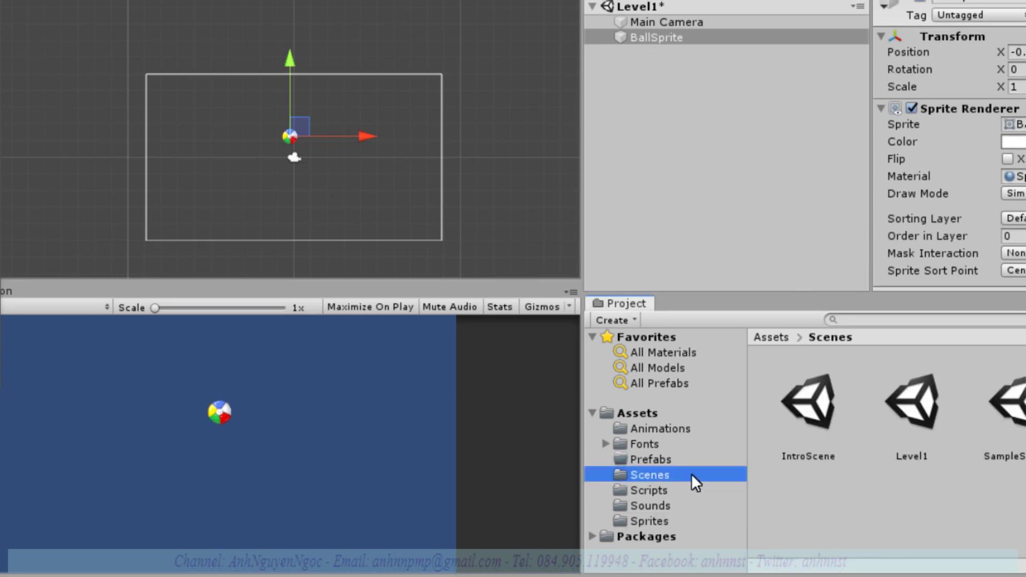
double_click(803, 403)
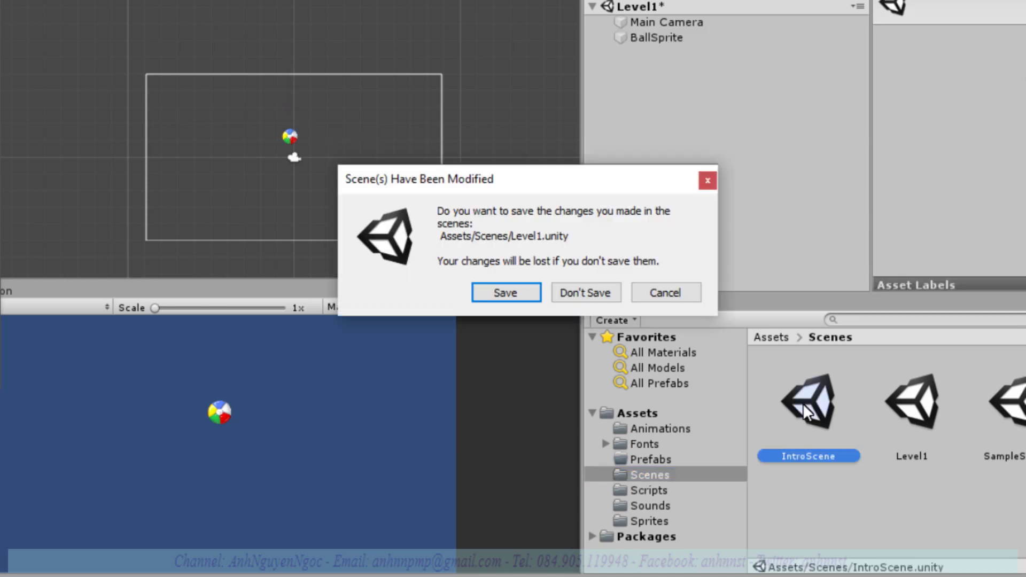
Save Level1, enter Play mode, and press the menu's play arrow to load the ball scene
left_click(496, 290)
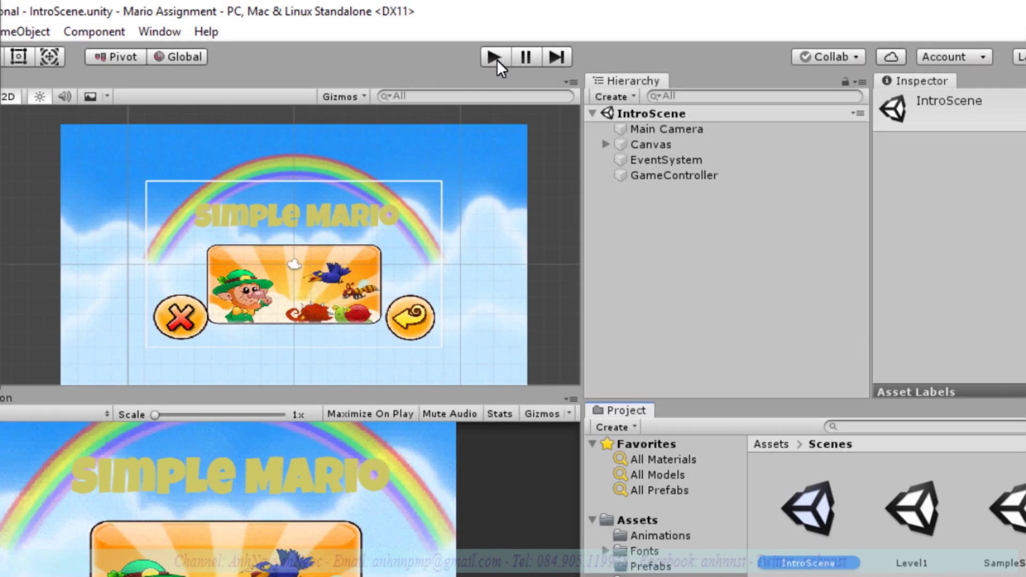
left_click(496, 60)
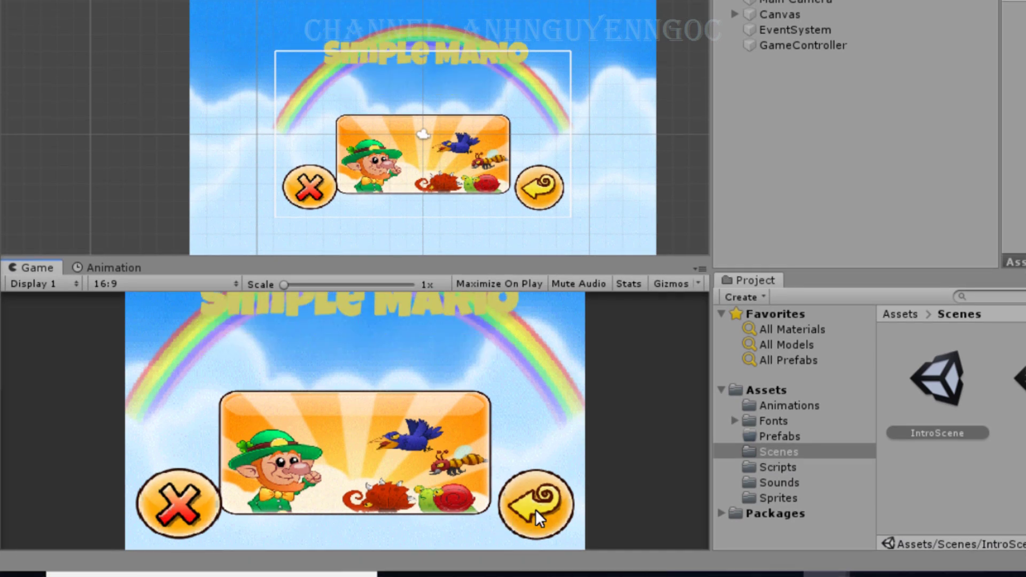
left_click(543, 507)
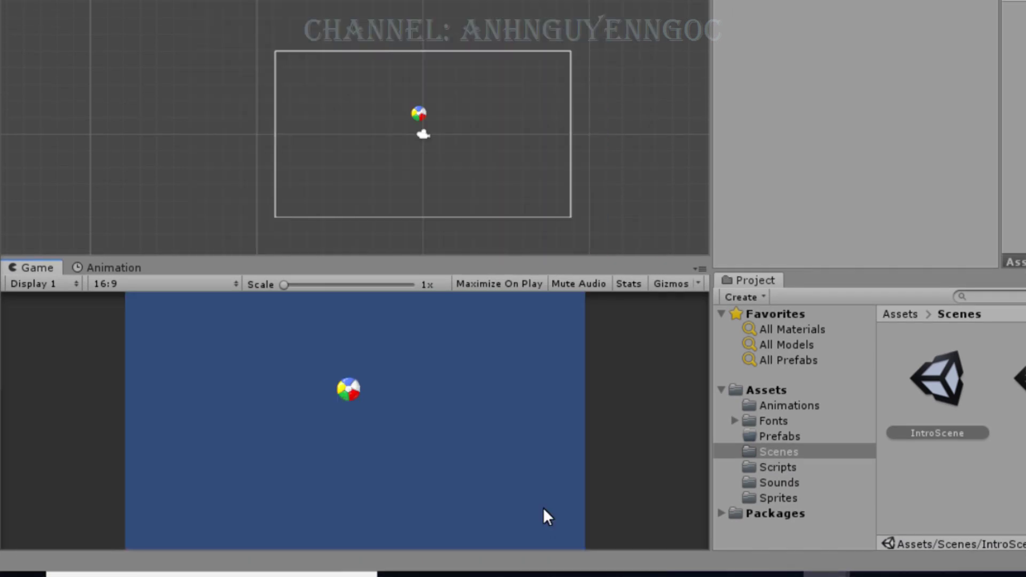